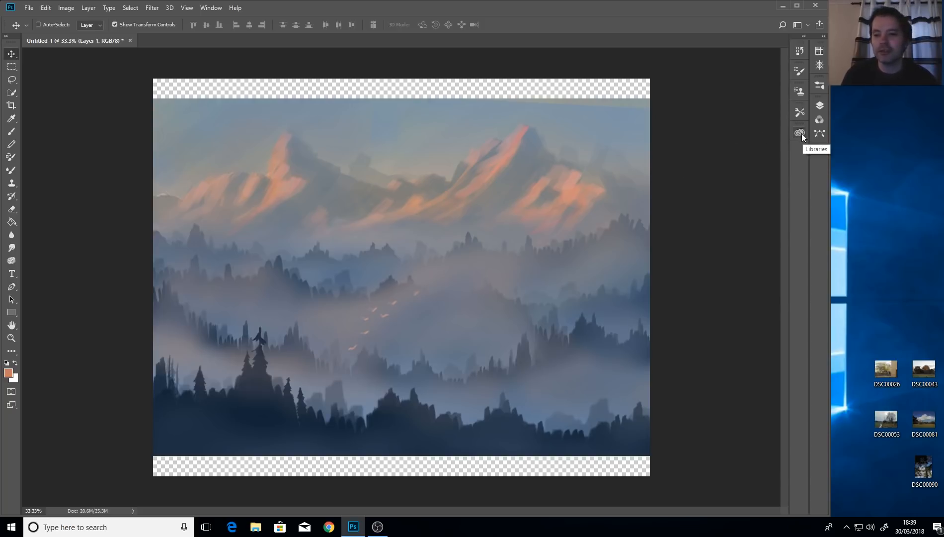
Remove the Libraries, Tools, Clone Source and History panels from the right dock.
drag(802, 133, 730, 148)
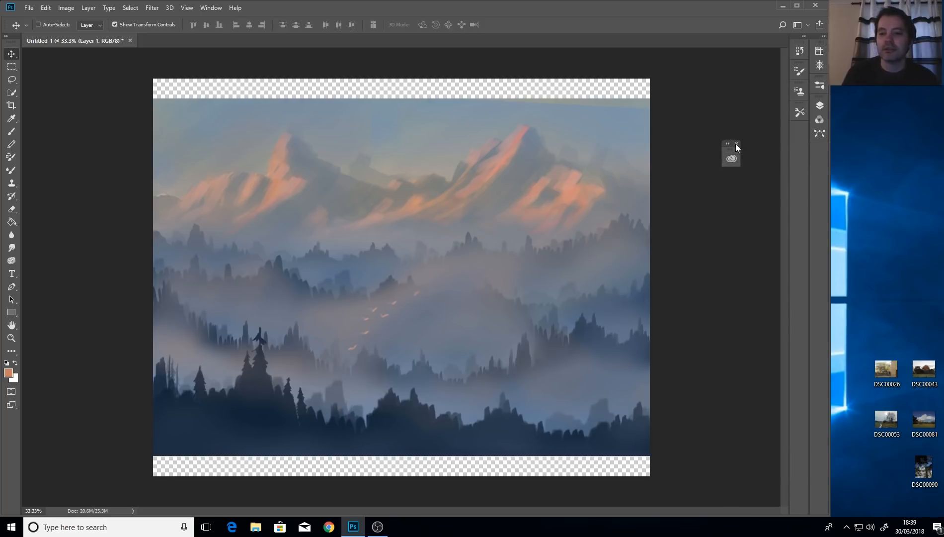
click(736, 144)
drag(794, 115, 734, 123)
click(737, 114)
mouse_move(799, 90)
mouse_down()
mouse_move(726, 113)
mouse_move(720, 101)
mouse_up()
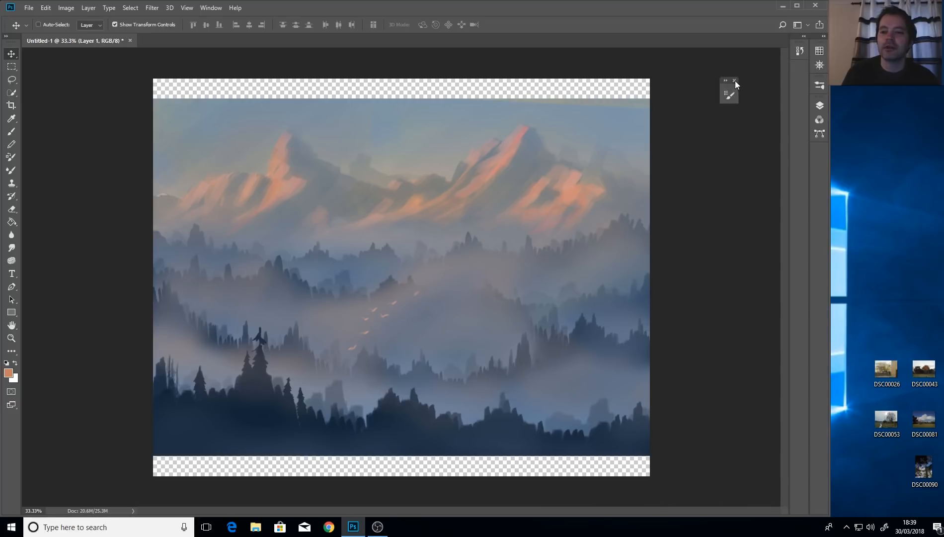
drag(797, 52, 726, 93)
click(742, 72)
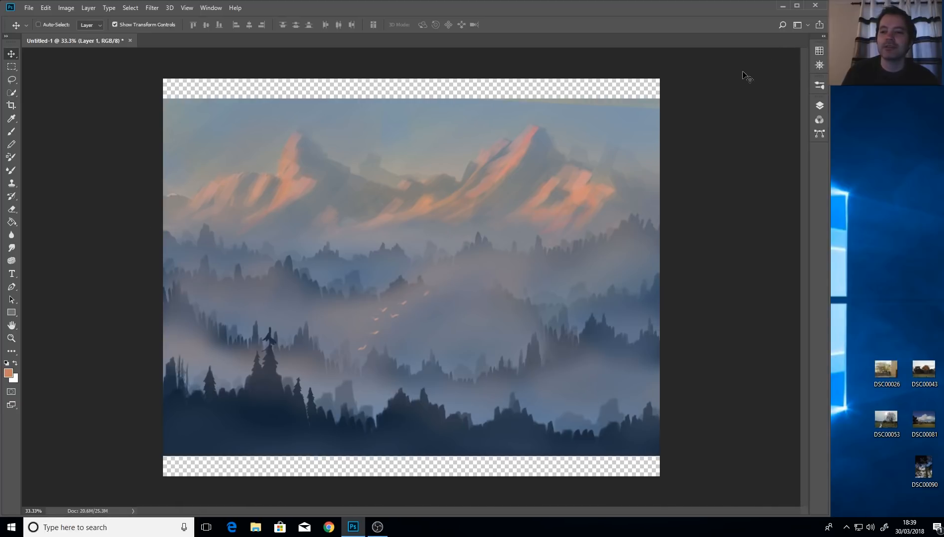
Remove the remaining unused panels, including Channels and Paths, from the dock.
drag(819, 63, 751, 83)
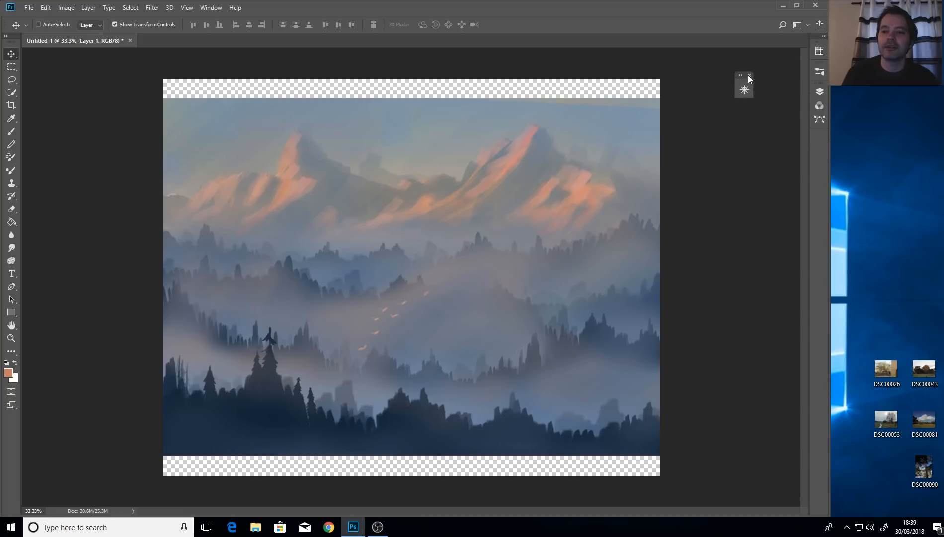
click(749, 75)
drag(817, 52, 733, 91)
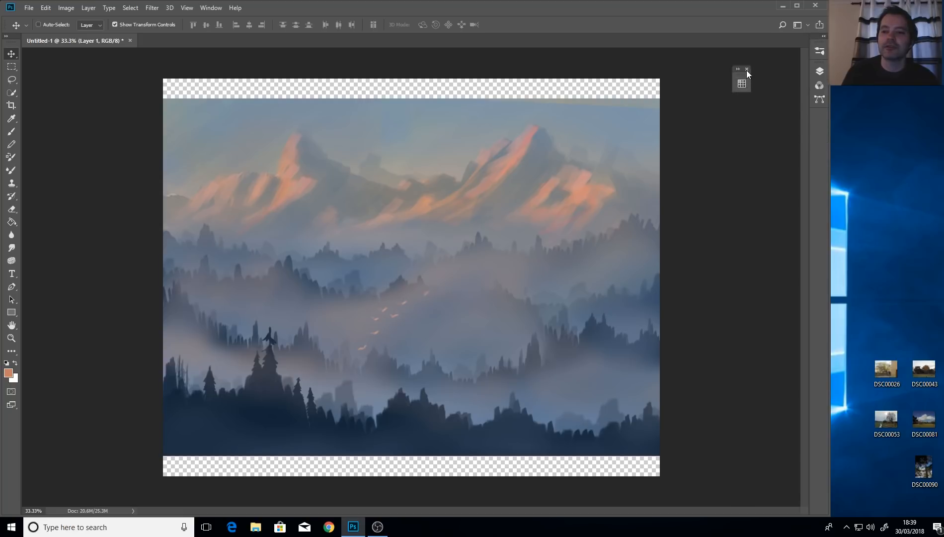
click(746, 70)
drag(818, 86, 722, 111)
drag(821, 87, 741, 113)
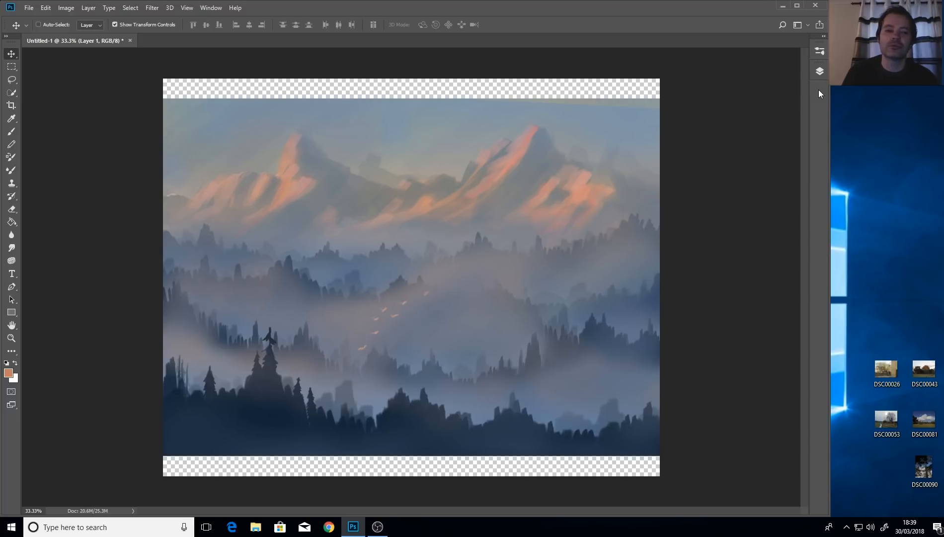
Open Brush Settings from the Window menu and dock its group on the right edge.
click(205, 8)
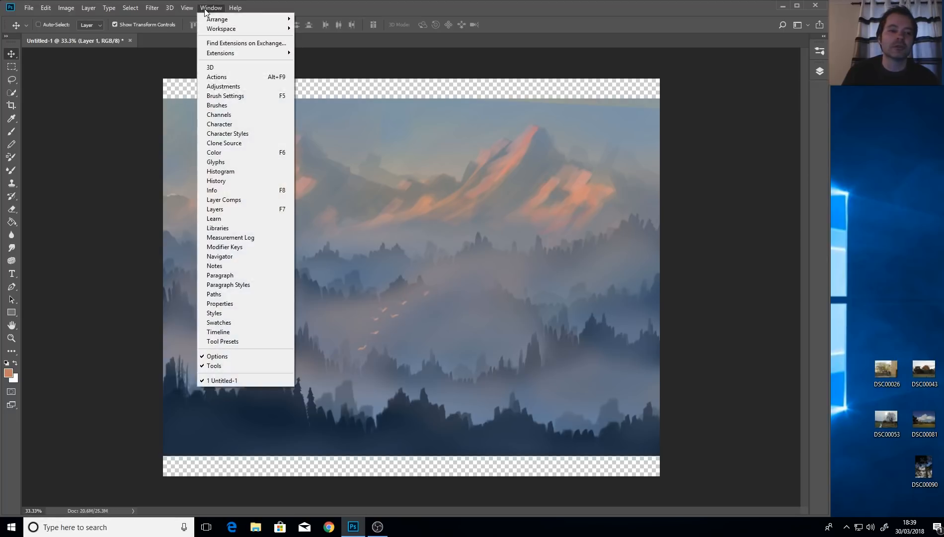
click(272, 95)
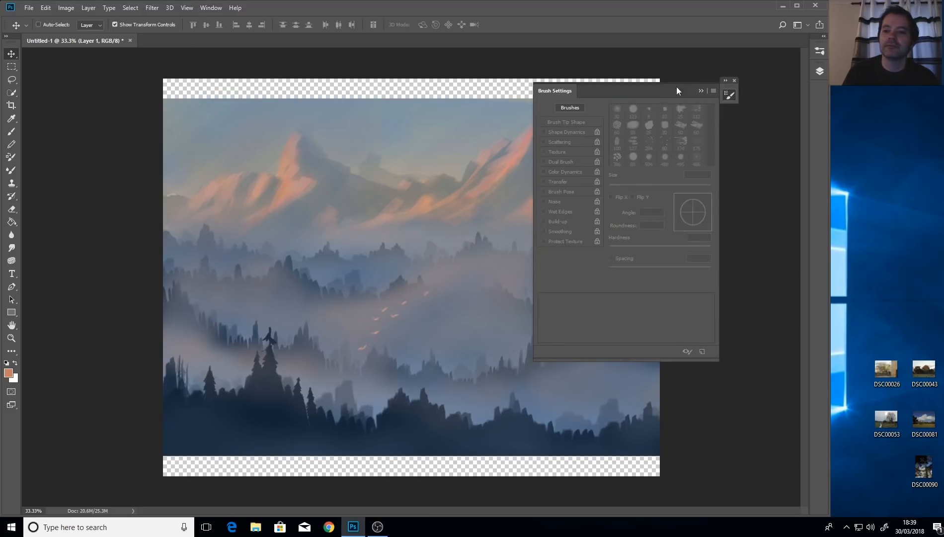
click(725, 80)
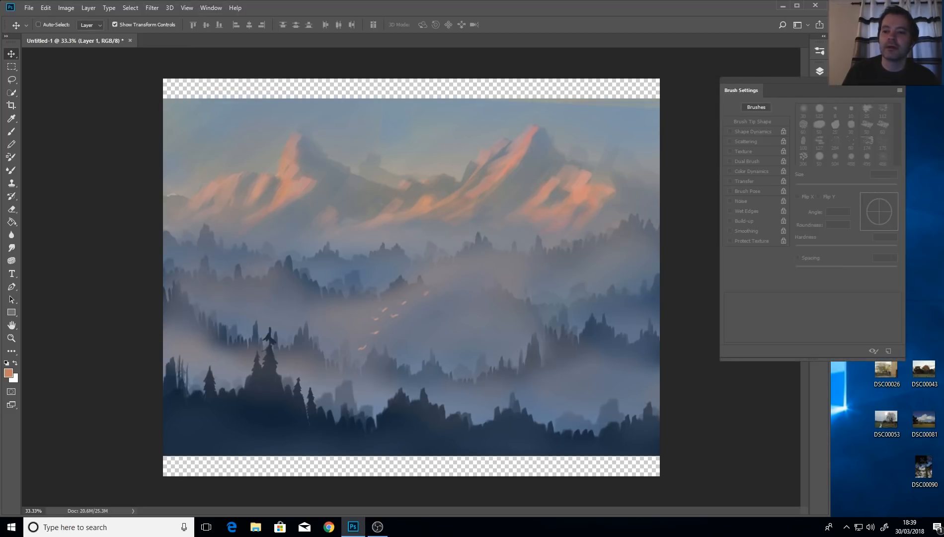
click(898, 80)
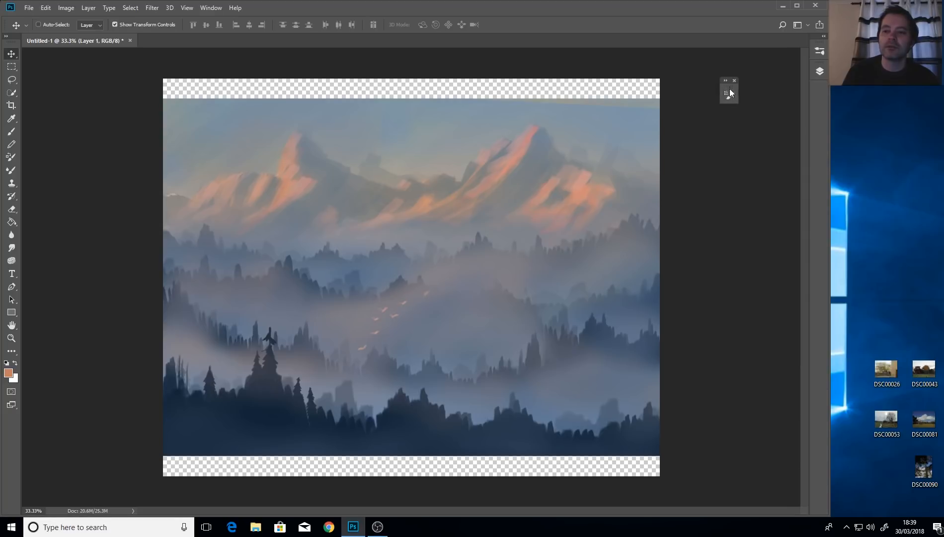
drag(730, 96, 817, 96)
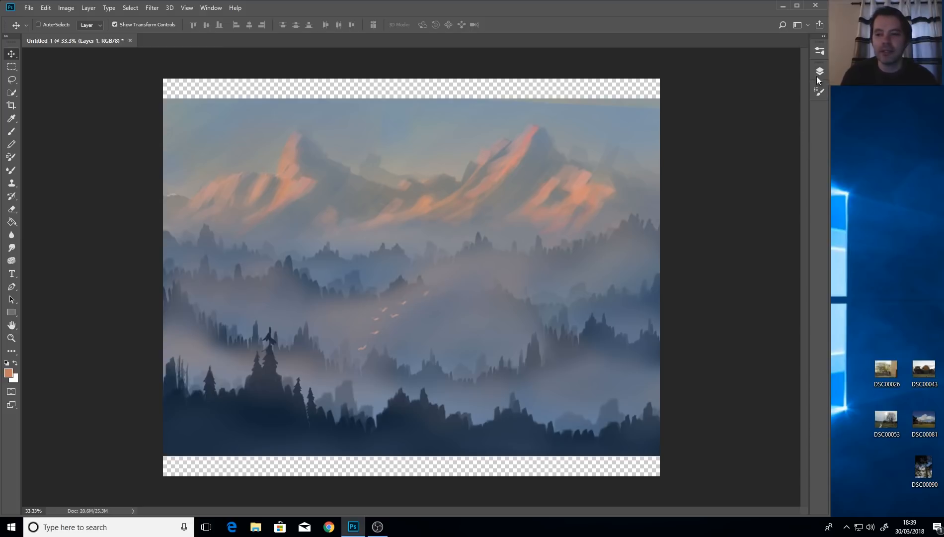
Move Layers to the top of the dock, then check the Layers, Brushes and Brush Settings panels.
drag(820, 70, 817, 52)
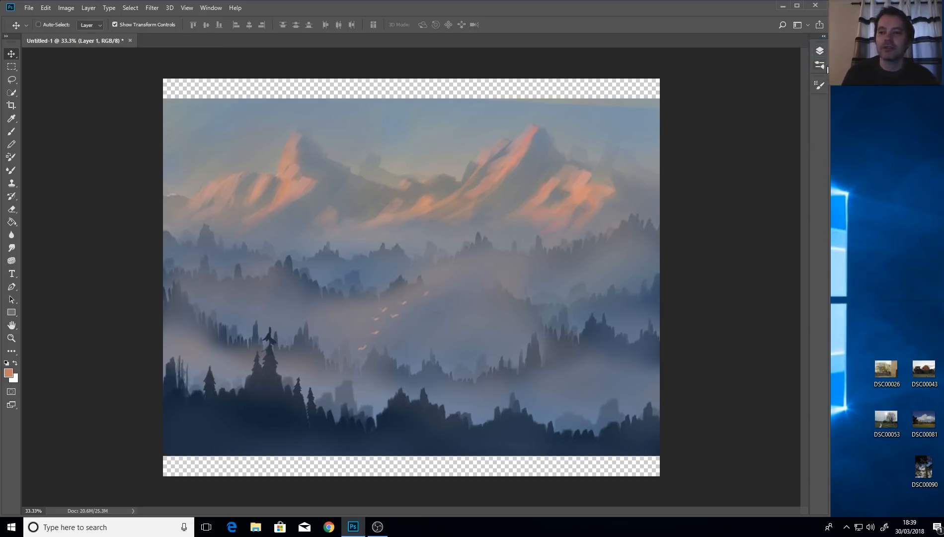
click(817, 53)
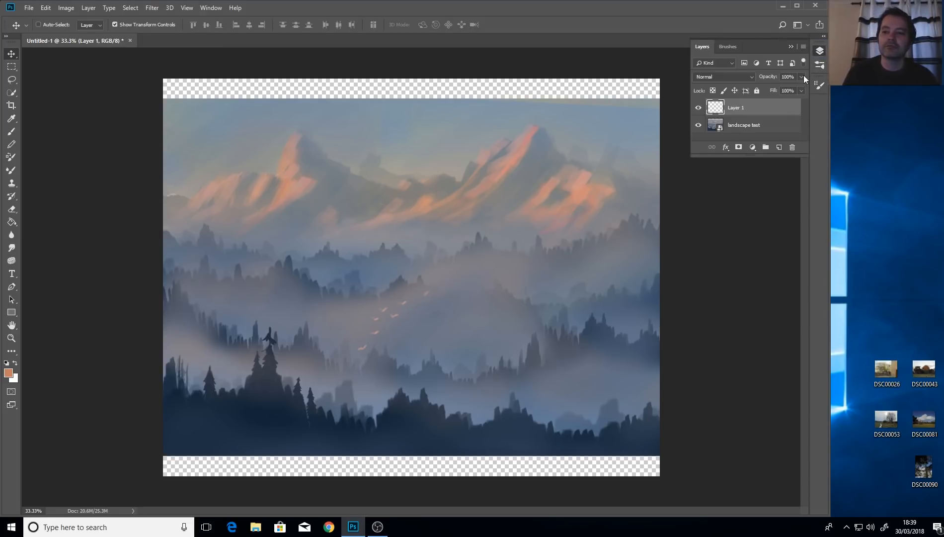
click(817, 65)
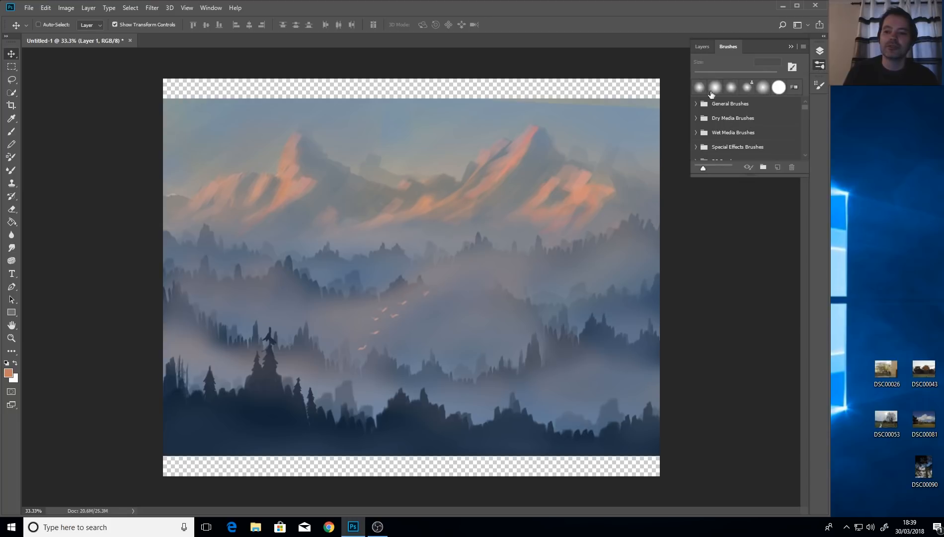
click(817, 87)
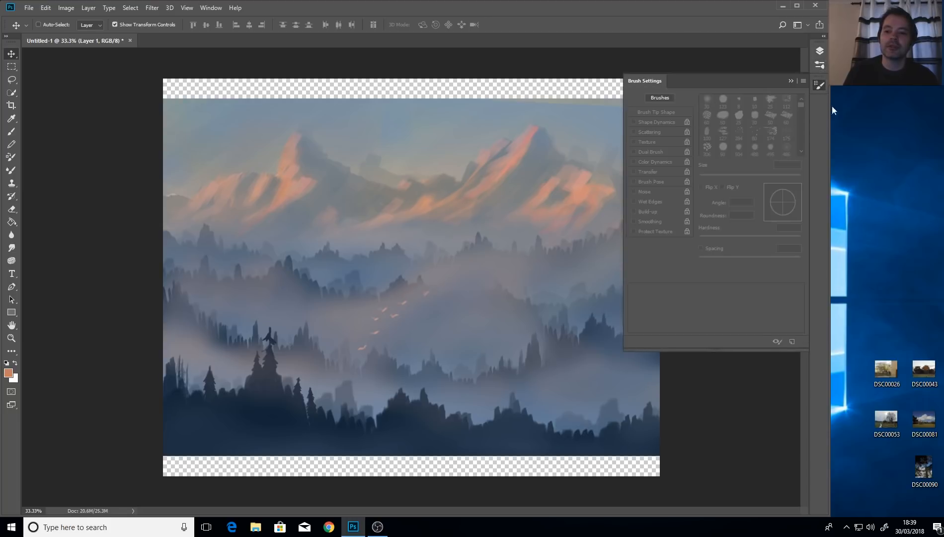
click(791, 81)
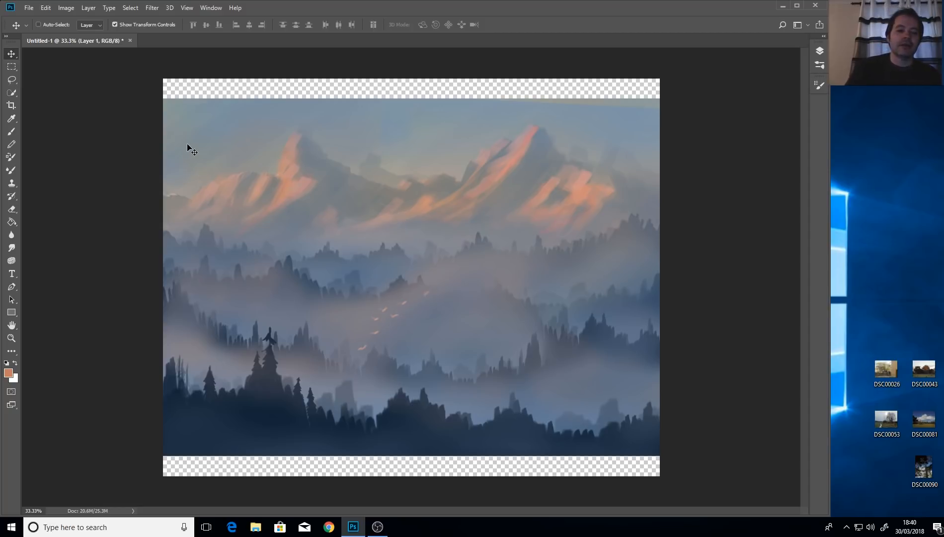
Add a new empty Layer 2 above Layer 1.
click(11, 119)
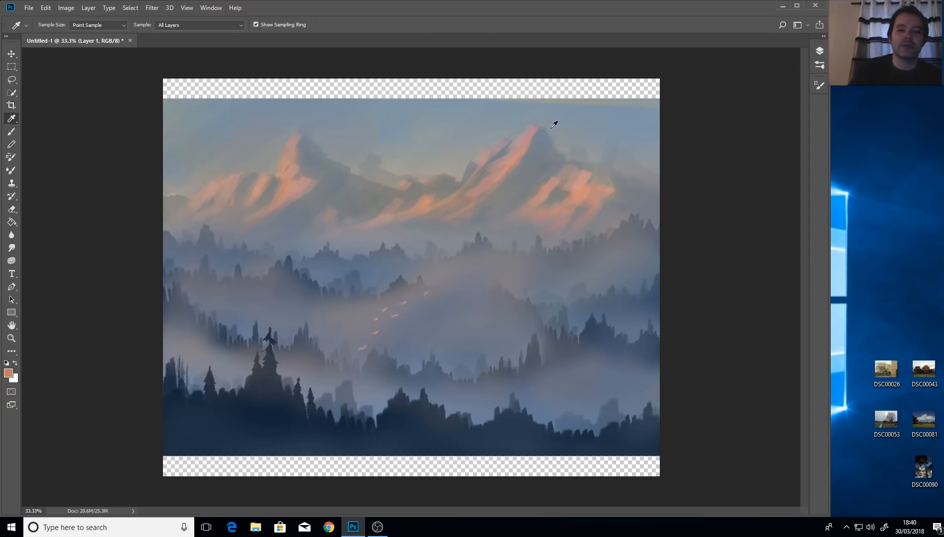
click(820, 52)
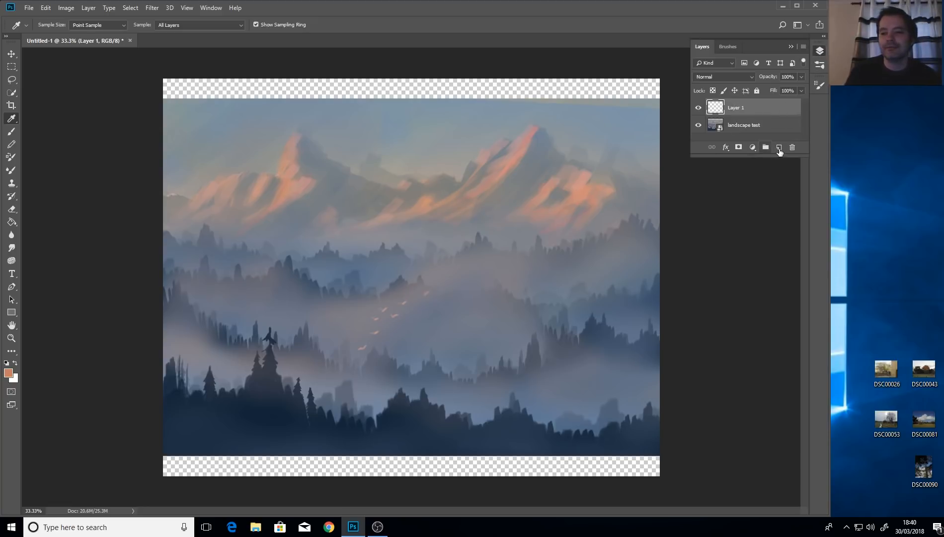
click(779, 148)
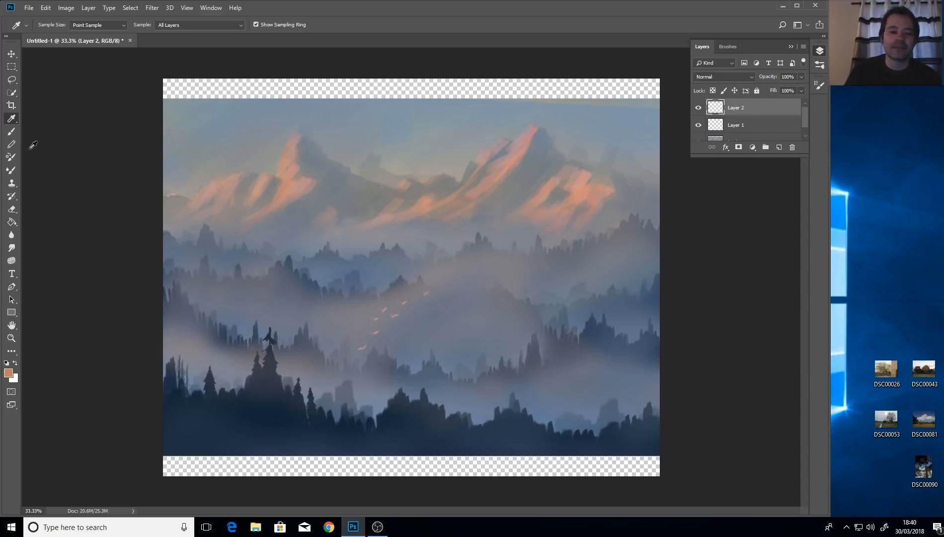
Fill Layer 2 across the whole canvas with mid-grey #717171 using the Paint Bucket.
click(9, 373)
drag(232, 206, 143, 202)
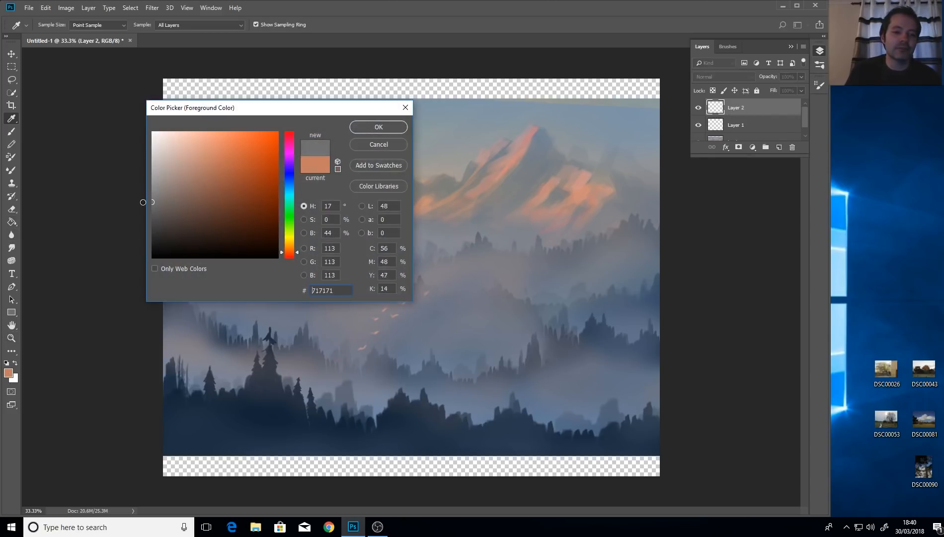
click(379, 127)
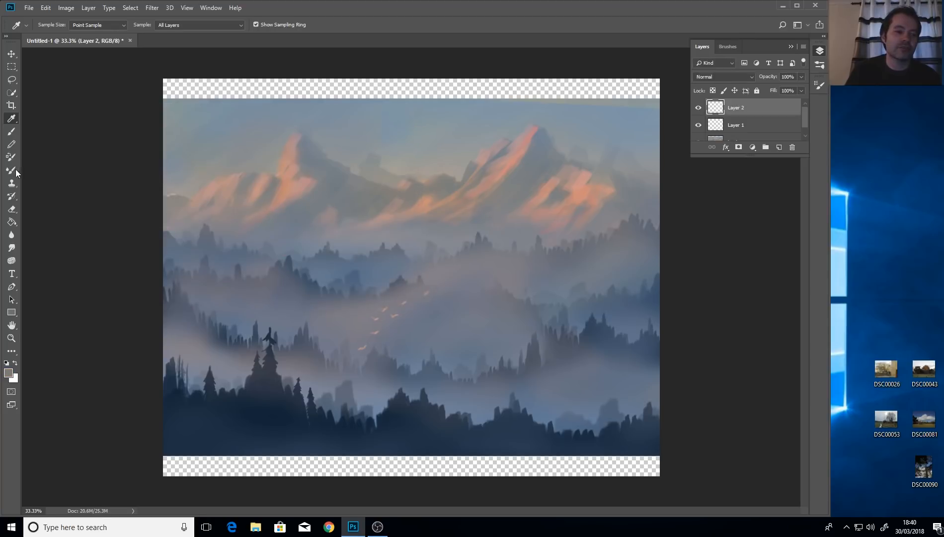
click(12, 221)
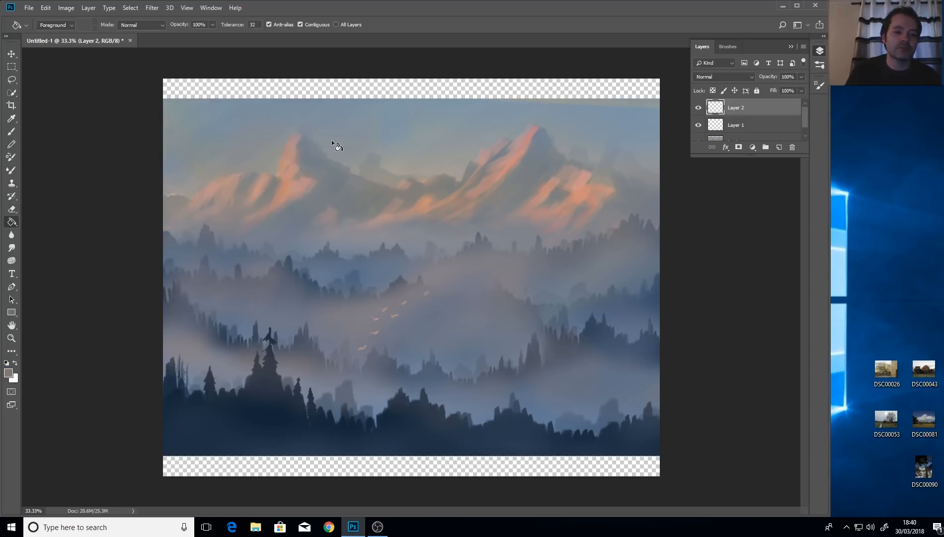
click(353, 88)
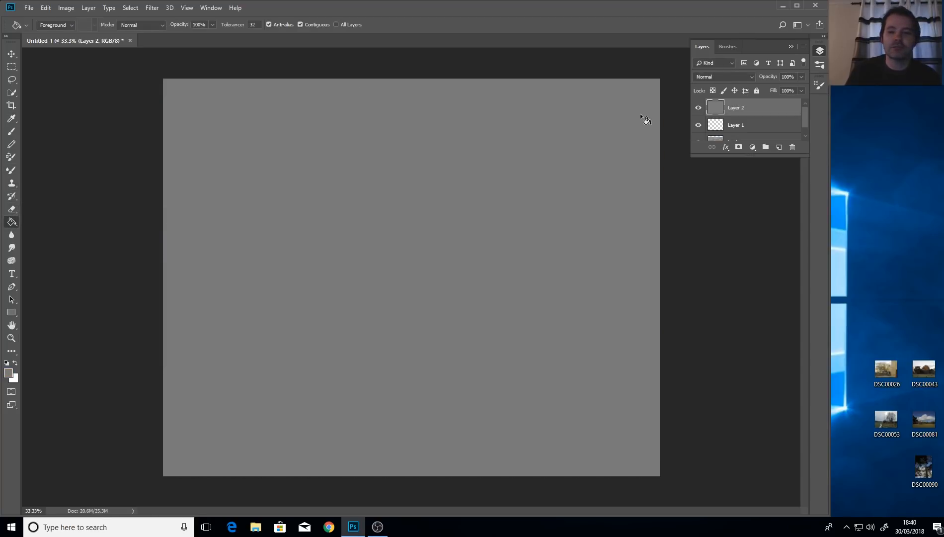
Try shrinking the landscape image, then discard the pending resize.
scroll(795, 119, down, 1)
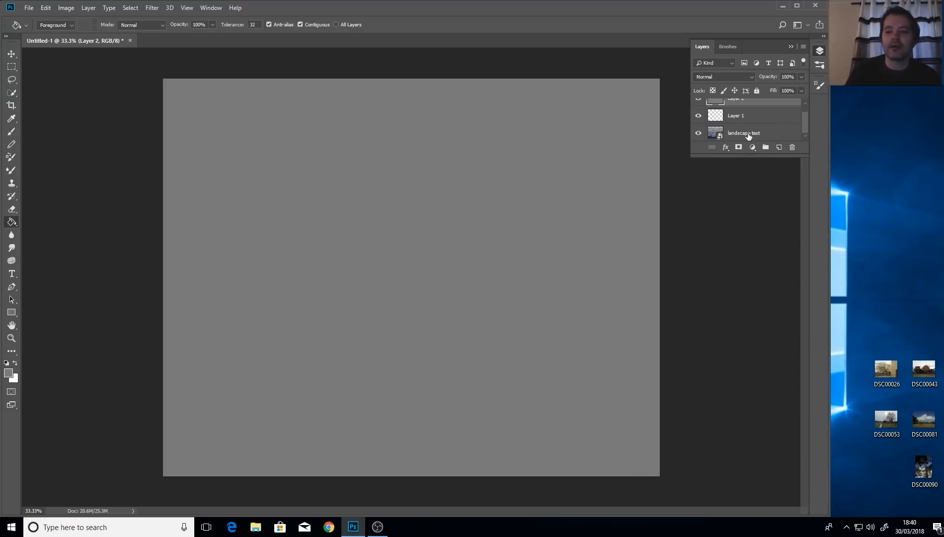
mouse_move(764, 137)
mouse_down()
mouse_move(741, 98)
mouse_move(741, 107)
mouse_up()
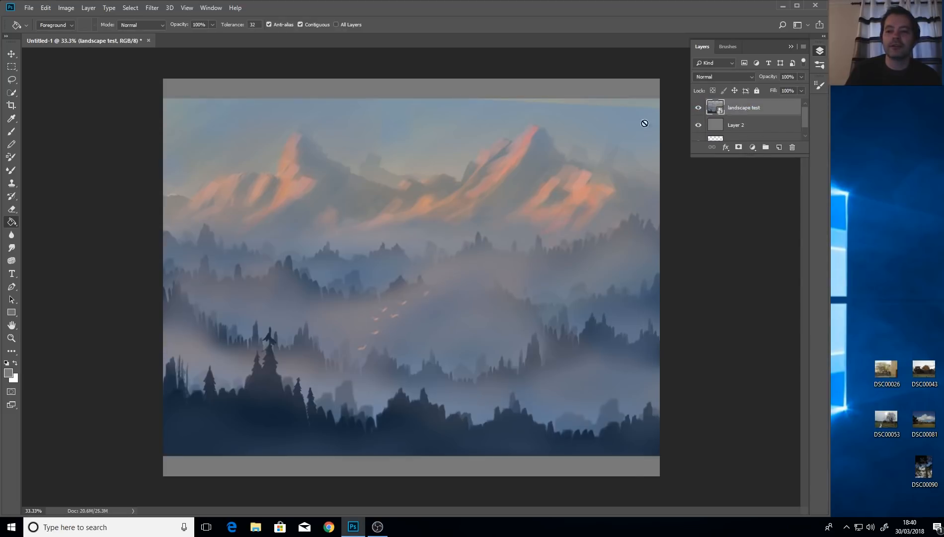
click(12, 53)
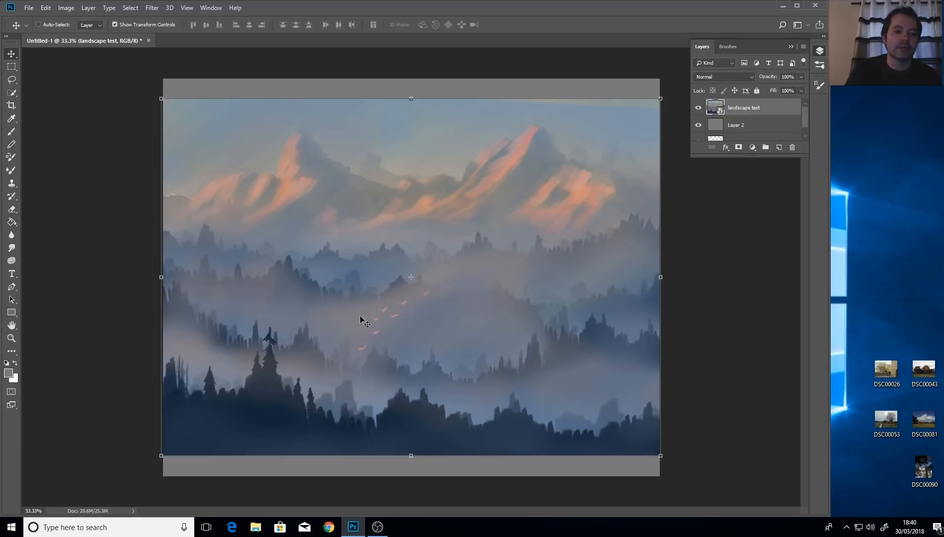
drag(161, 455, 243, 415)
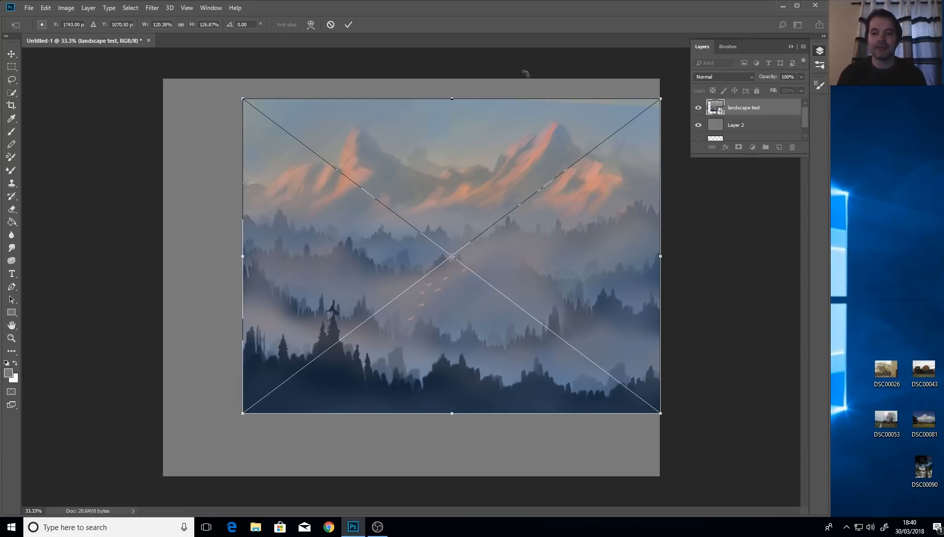
click(11, 53)
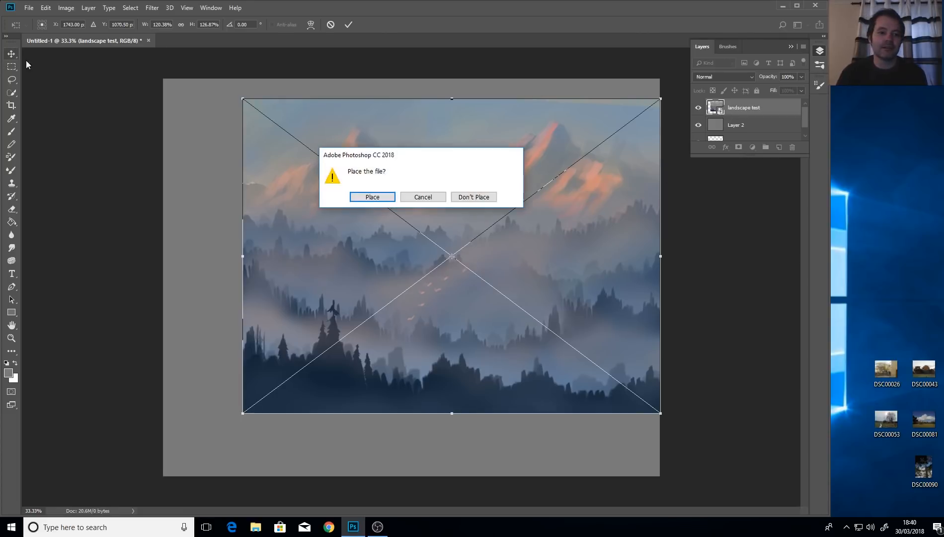
click(476, 197)
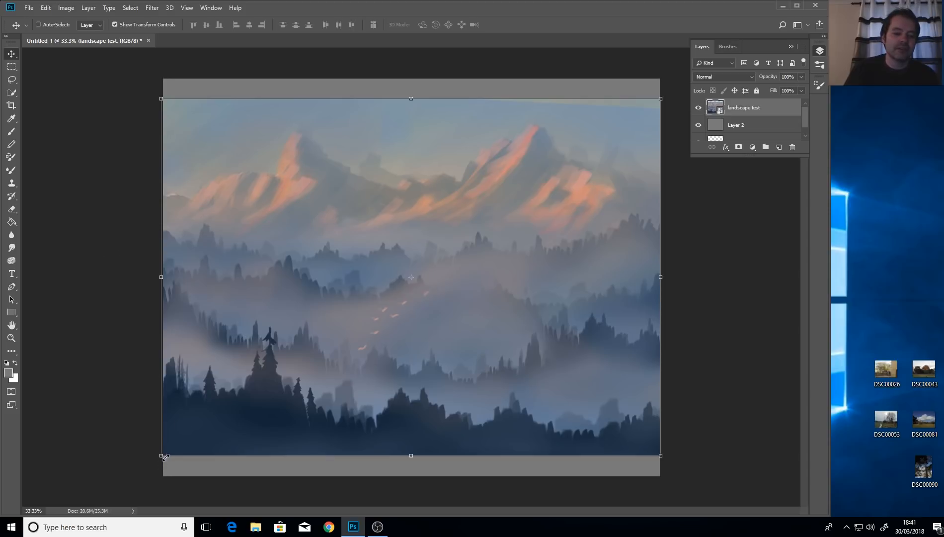
Place the landscape test image, move it to the top edge and scale it to about 142%.
drag(162, 456, 463, 251)
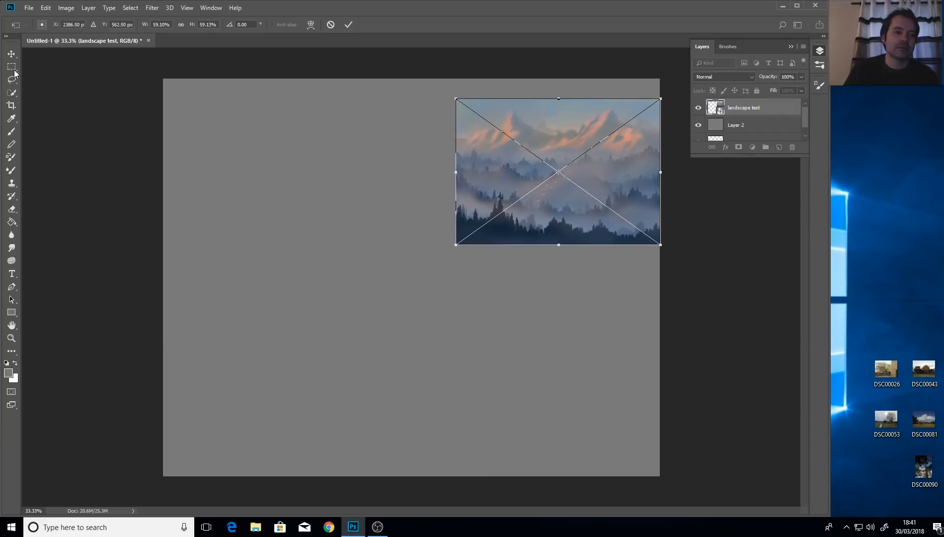
click(11, 53)
click(372, 197)
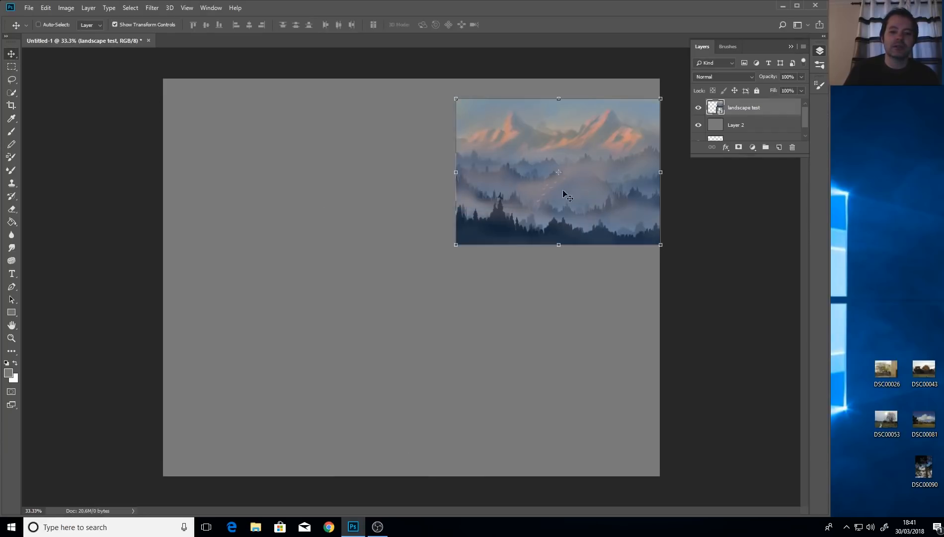
drag(581, 198, 578, 178)
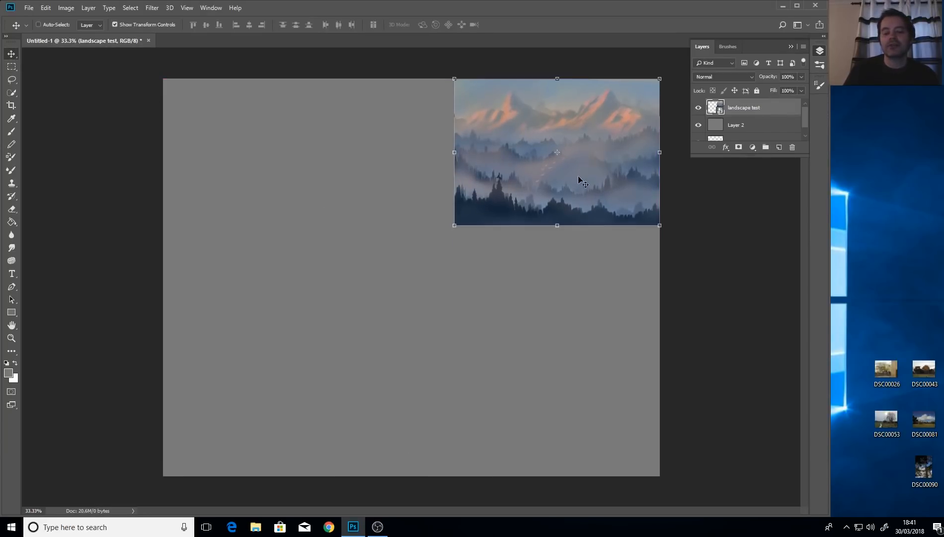
drag(454, 227, 283, 300)
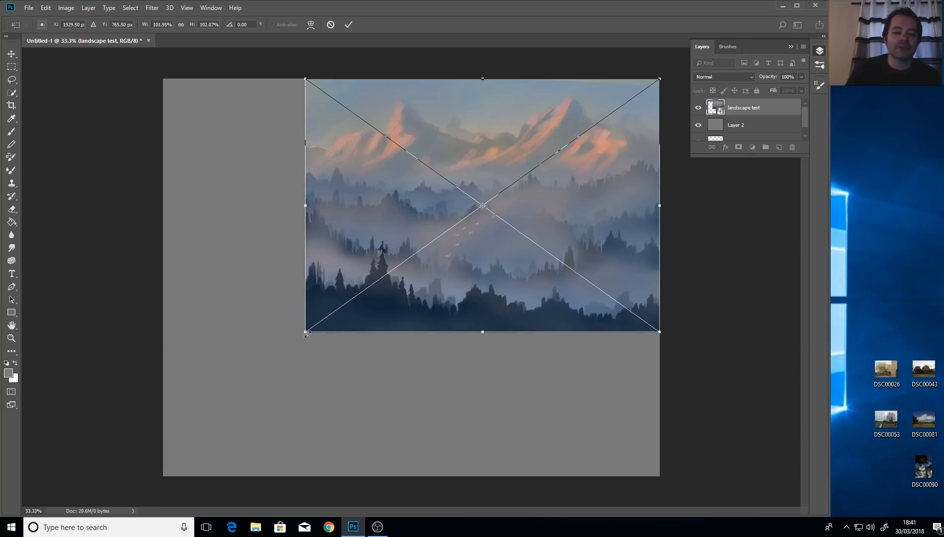
drag(305, 333, 167, 430)
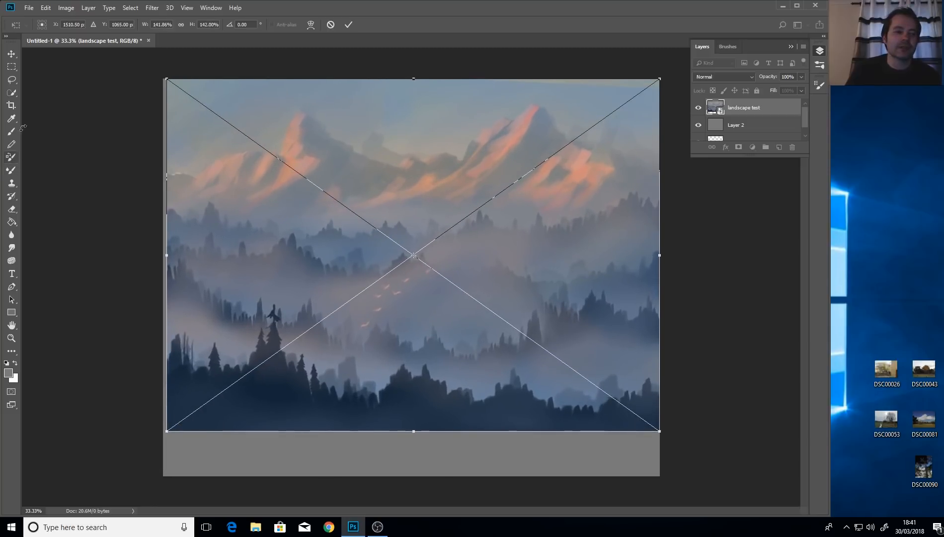
click(11, 80)
Apply the transformation so the landscape test layer spans the canvas width, leaving a grey bottom strip.
click(384, 197)
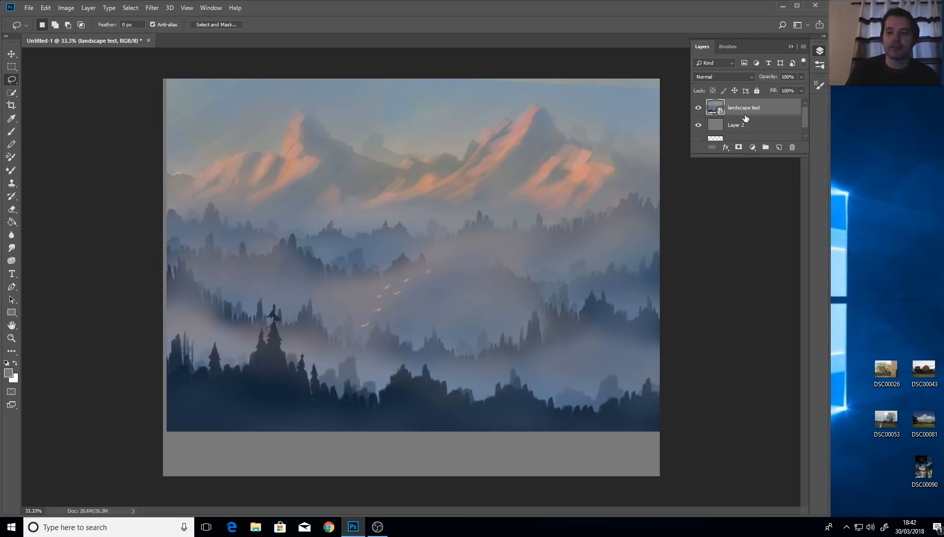
Shrink the landscape test image into a small thumbnail in the canvas's top-right corner.
key(v)
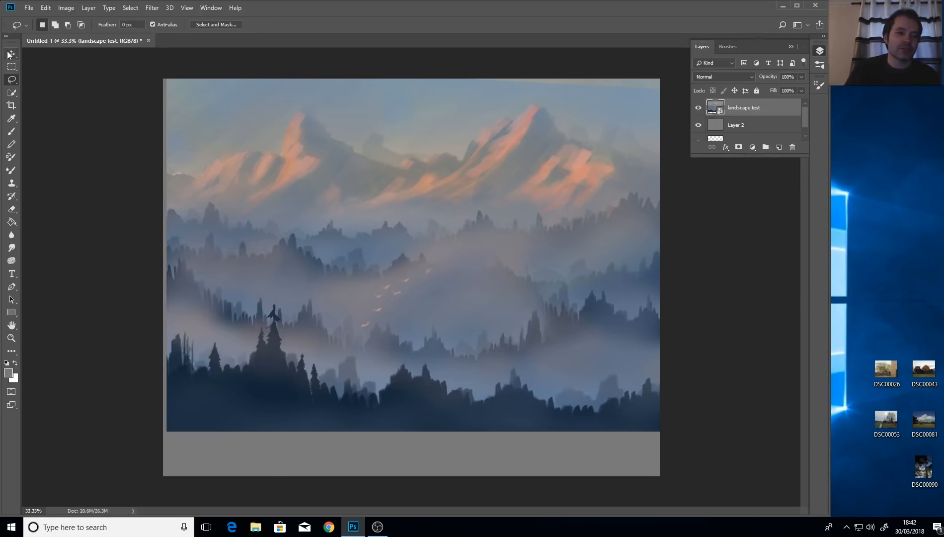
drag(166, 430, 588, 135)
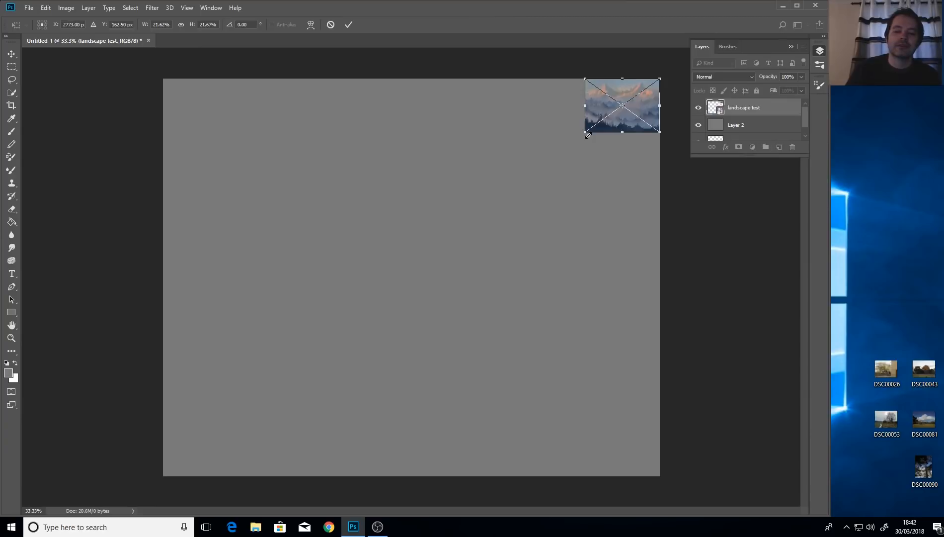
click(11, 53)
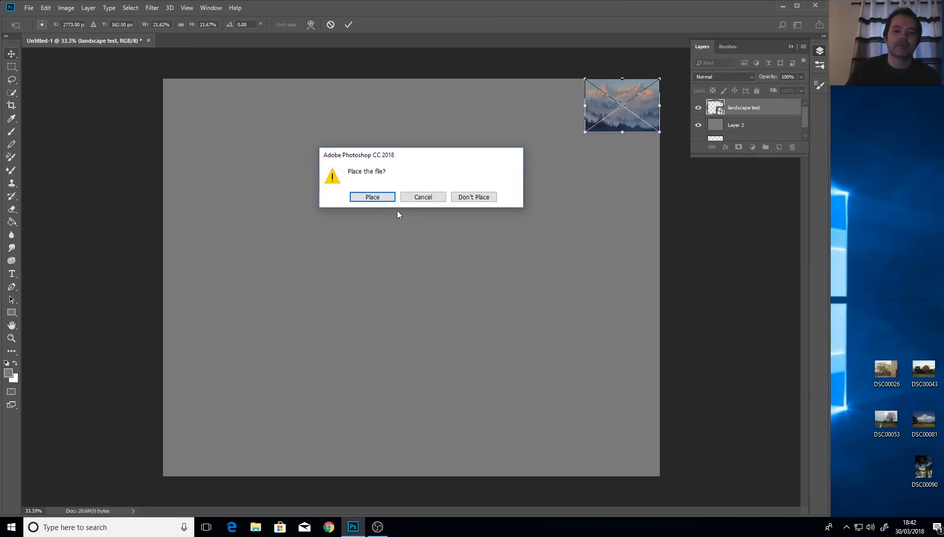
click(387, 198)
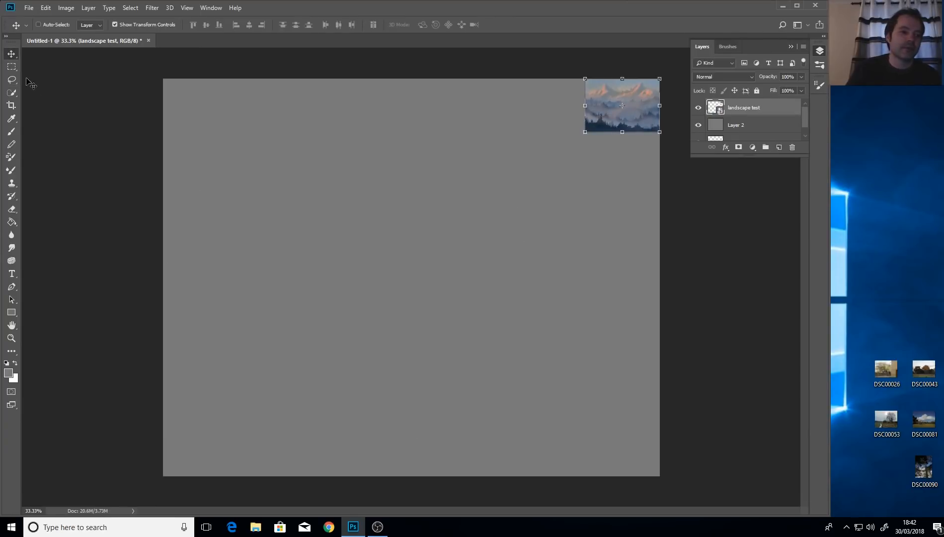
Sample a blue-grey colour from the reference thumbnail and switch to the Brush tool.
click(12, 118)
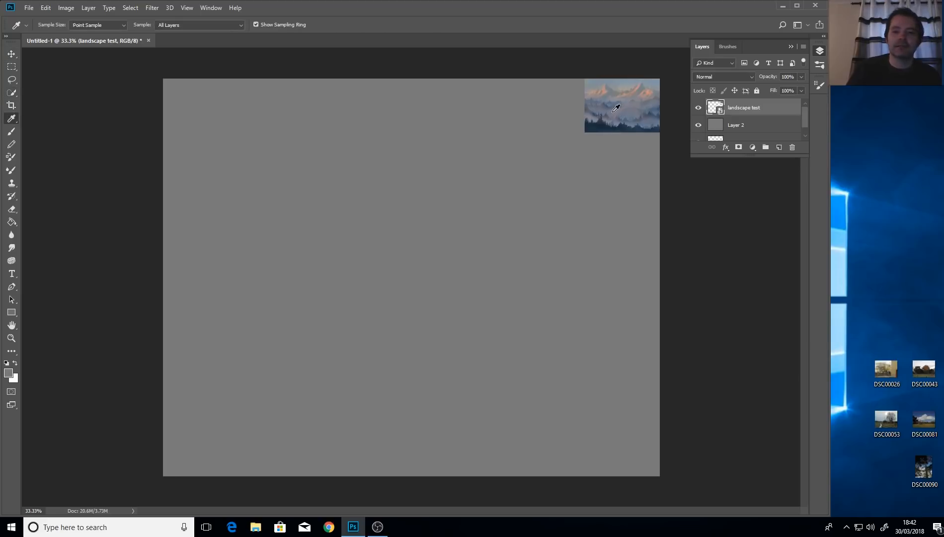
click(629, 91)
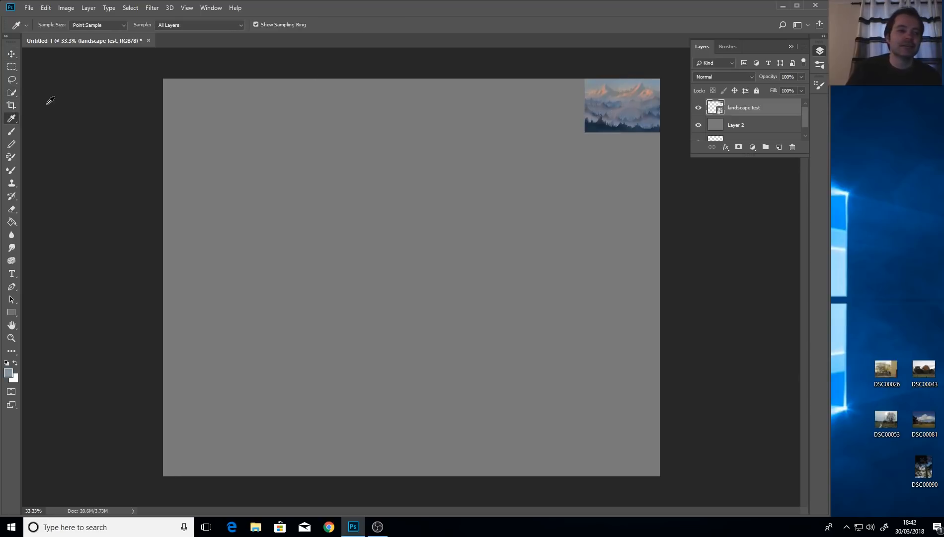
click(11, 131)
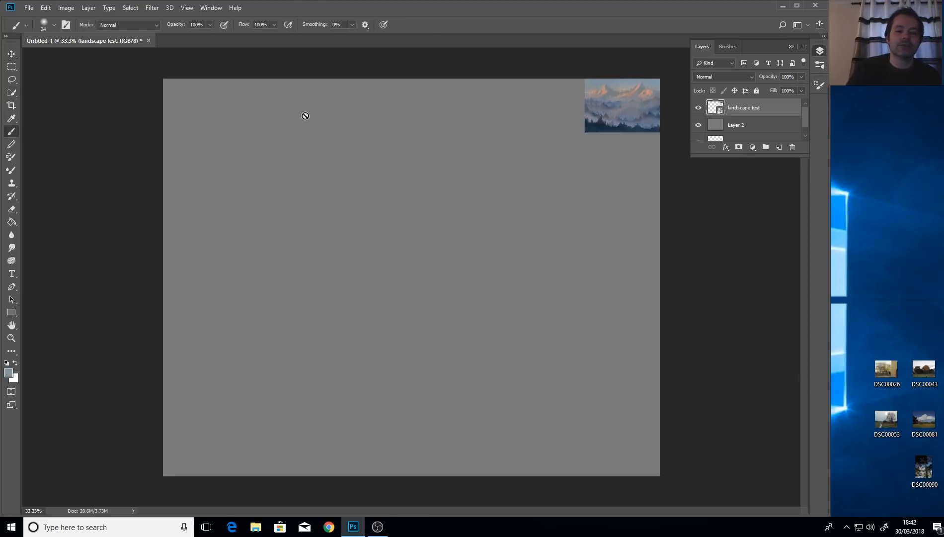
Add an empty Layer 3 above Layer 2 and choose the textured 50 px brush tip.
click(745, 127)
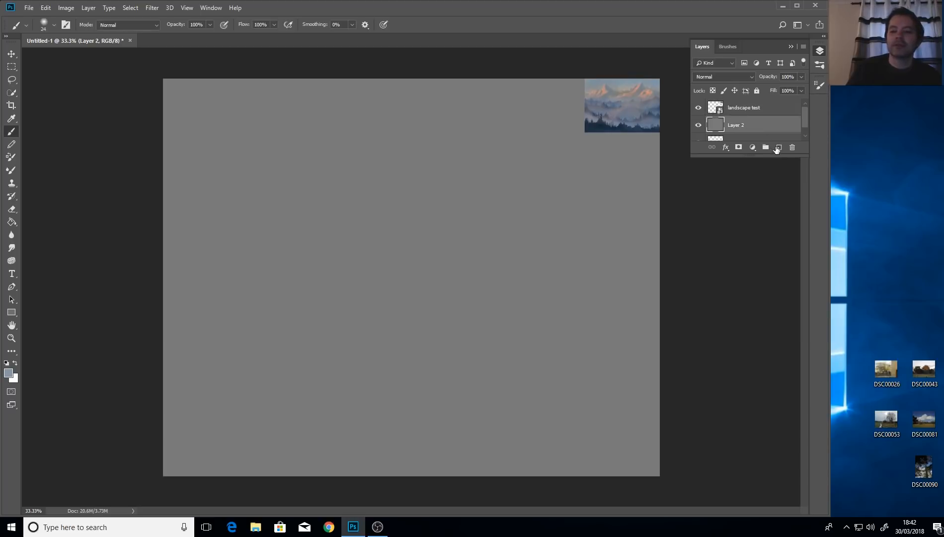
key(ctrl+shift+alt+n)
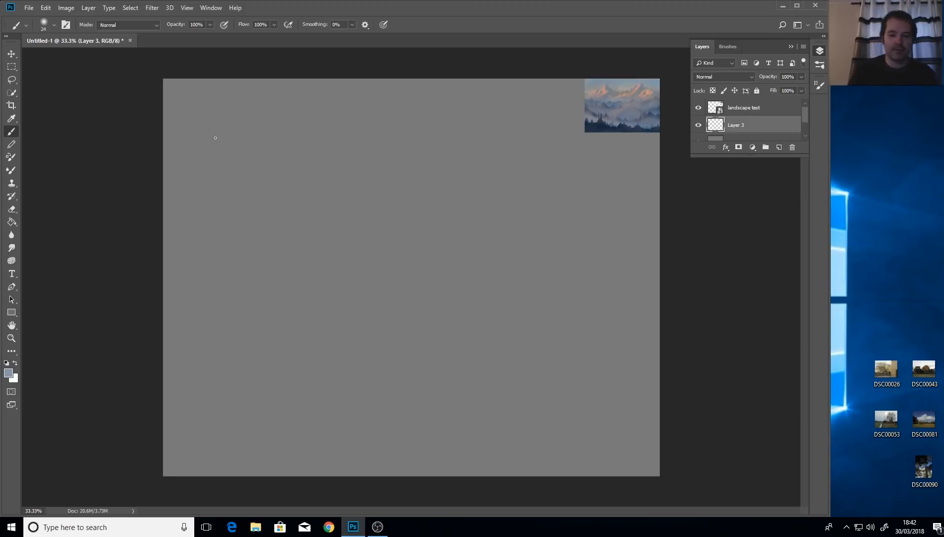
click(820, 64)
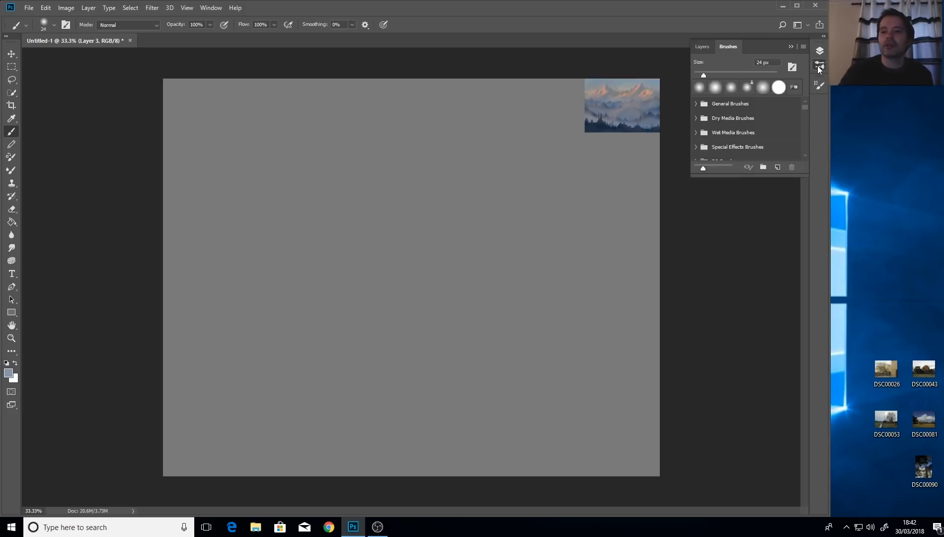
click(821, 86)
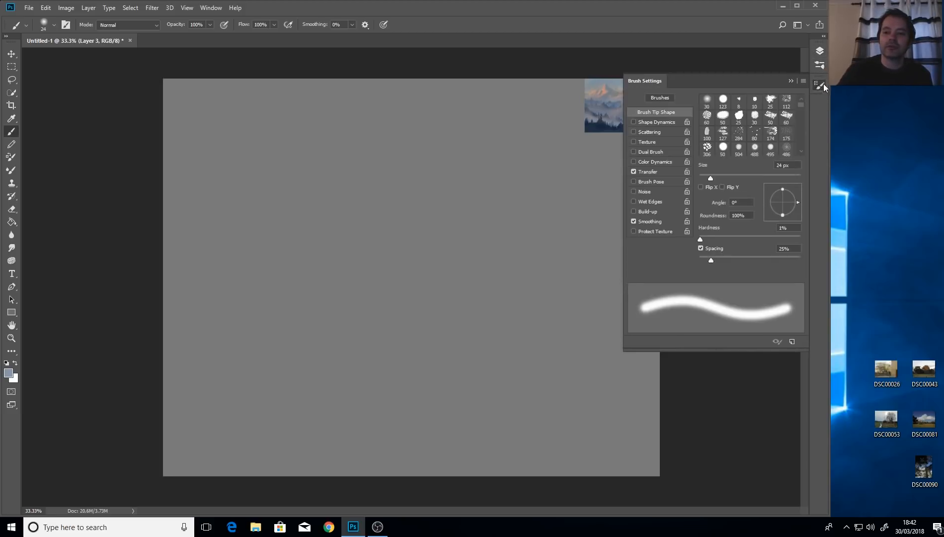
click(787, 117)
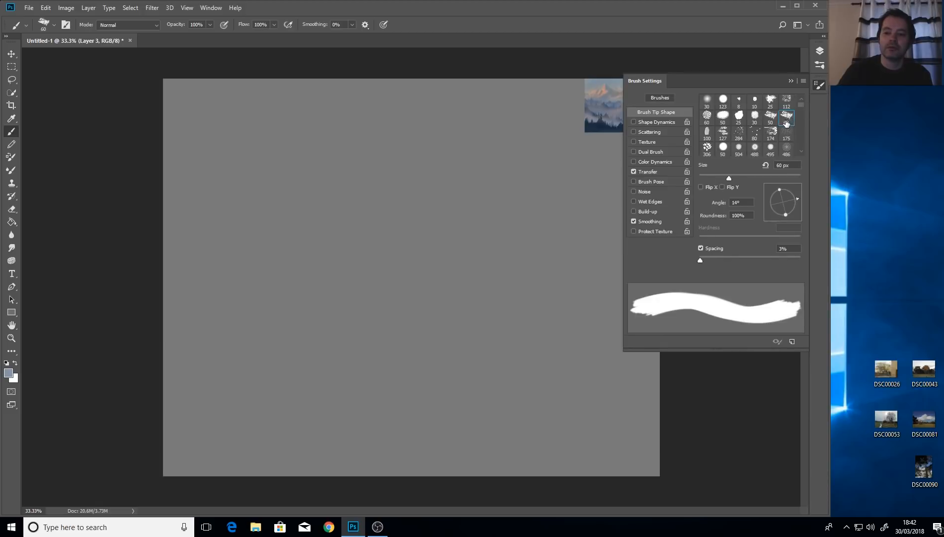
click(771, 119)
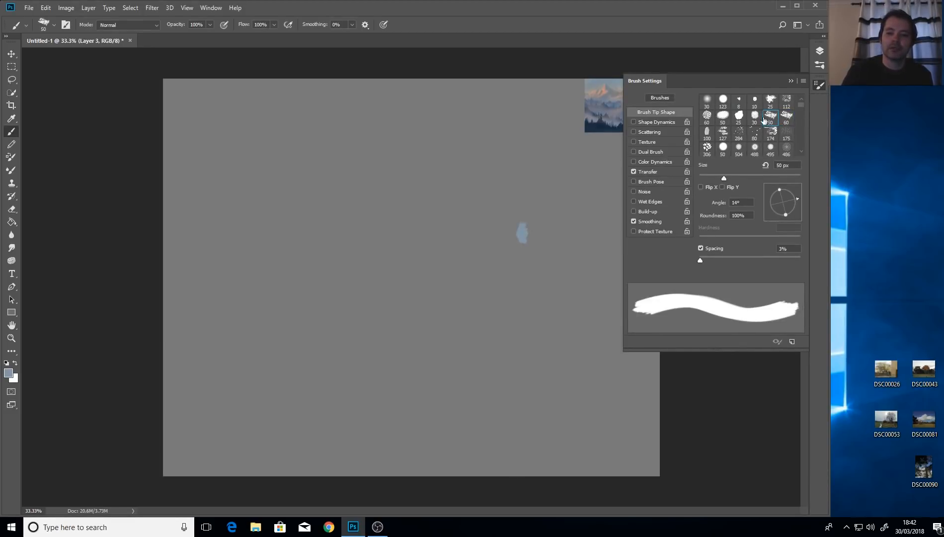
click(790, 82)
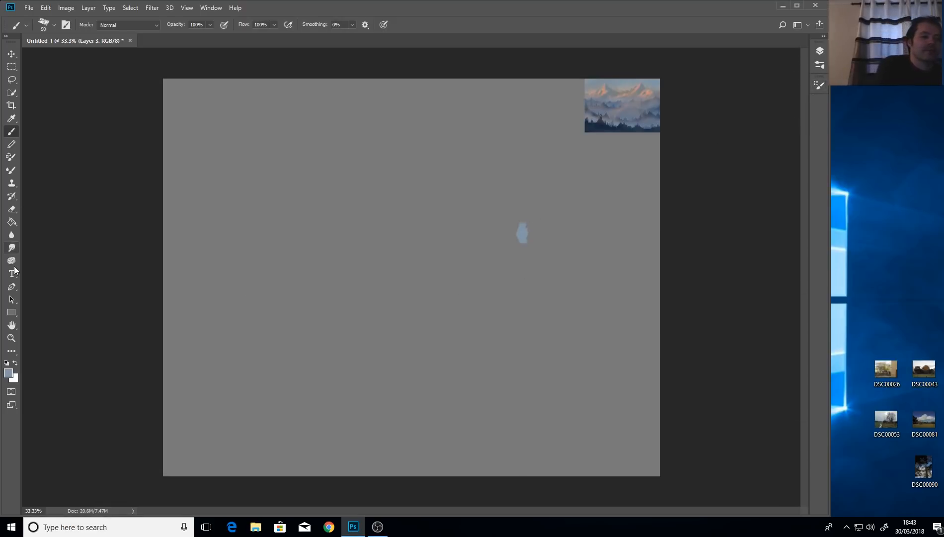
Erase the small blue test dab and return to the Brush tool.
click(12, 209)
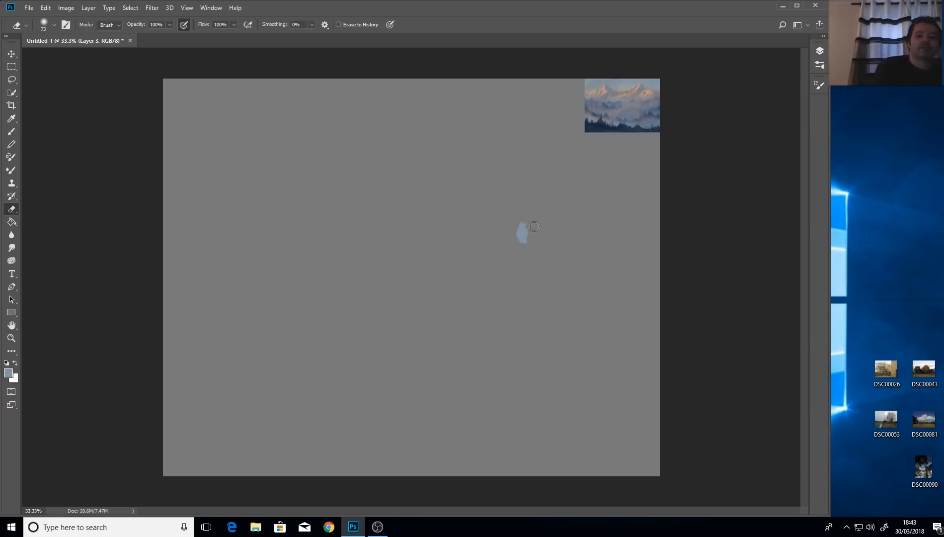
drag(525, 226, 525, 241)
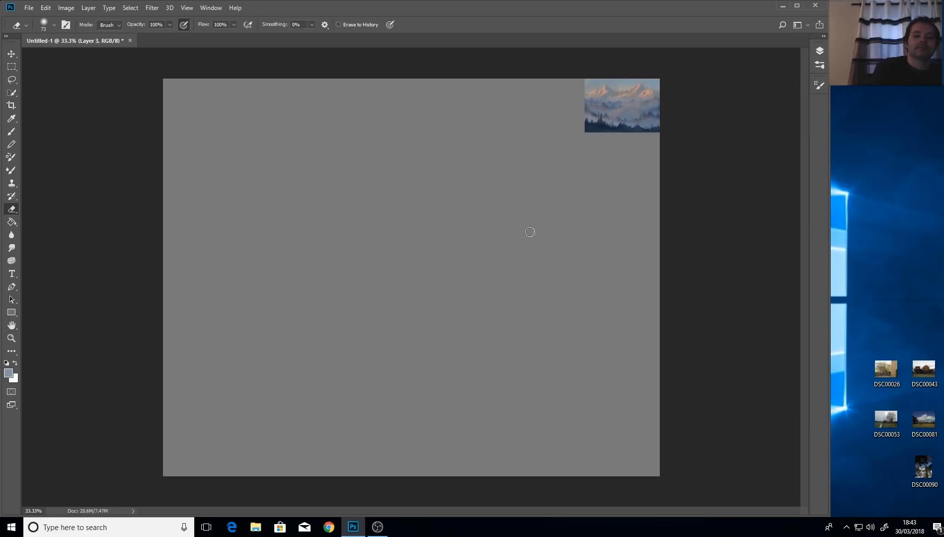
click(14, 132)
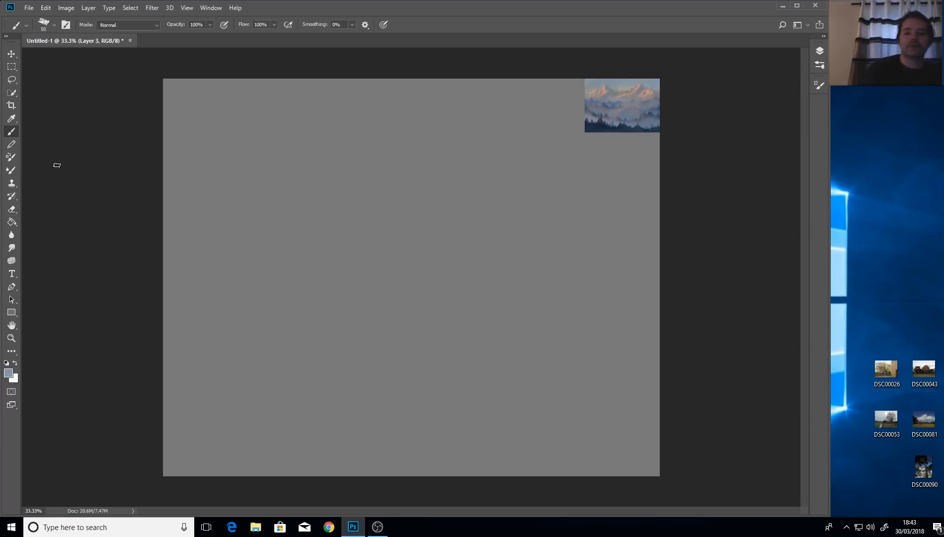
With a 524 px brush, paint a pale blue sky across the top and down the canvas.
drag(453, 207, 491, 204)
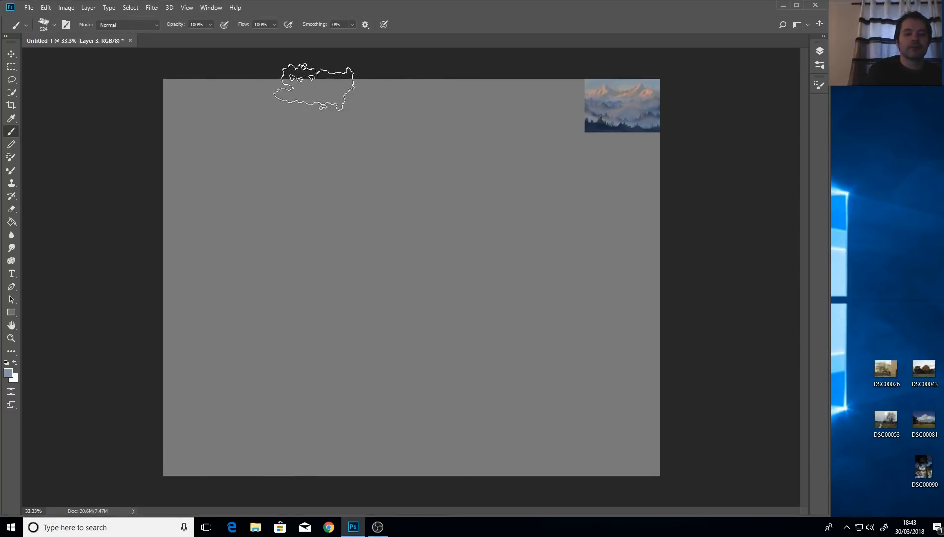
mouse_move(316, 89)
mouse_down()
mouse_move(271, 107)
mouse_move(278, 81)
mouse_move(140, 150)
mouse_move(223, 73)
mouse_move(105, 158)
mouse_move(283, 62)
mouse_move(141, 196)
mouse_move(347, 80)
mouse_move(287, 144)
mouse_move(441, 68)
mouse_move(330, 161)
mouse_move(456, 106)
mouse_move(529, 88)
mouse_move(522, 131)
mouse_move(665, 105)
mouse_move(637, 132)
mouse_move(661, 147)
mouse_move(645, 172)
mouse_move(654, 173)
mouse_move(406, 163)
mouse_move(211, 171)
mouse_move(200, 188)
mouse_move(538, 175)
mouse_move(734, 189)
mouse_up()
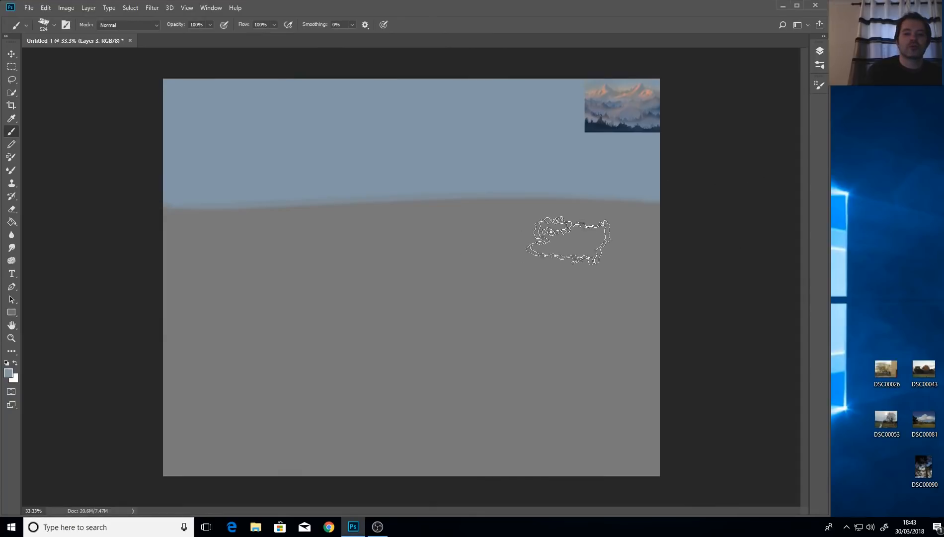
mouse_move(199, 209)
mouse_down()
mouse_move(777, 213)
mouse_move(497, 203)
mouse_move(157, 211)
mouse_move(31, 266)
mouse_move(30, 337)
mouse_up()
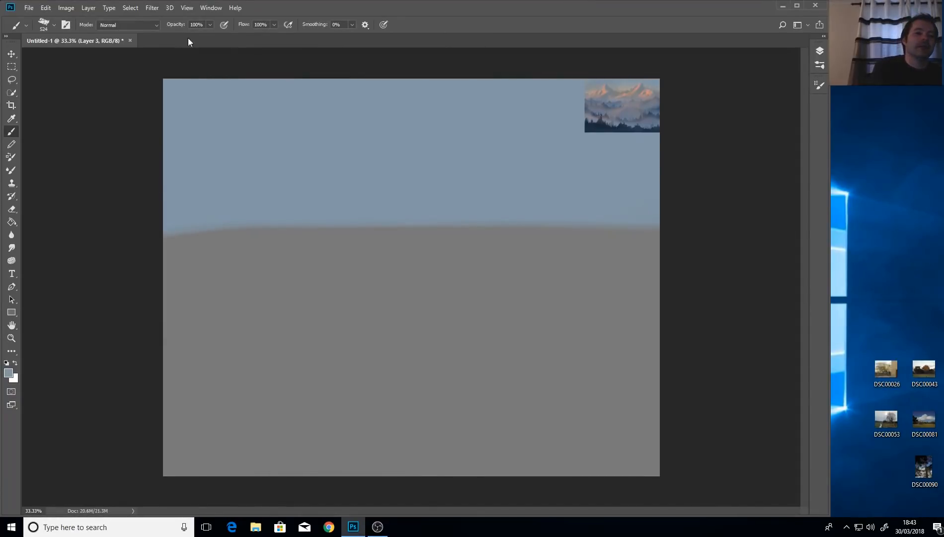
Enable pressure-controlled opacity, try then undo a light-blue haze, and open the Layers list.
click(224, 27)
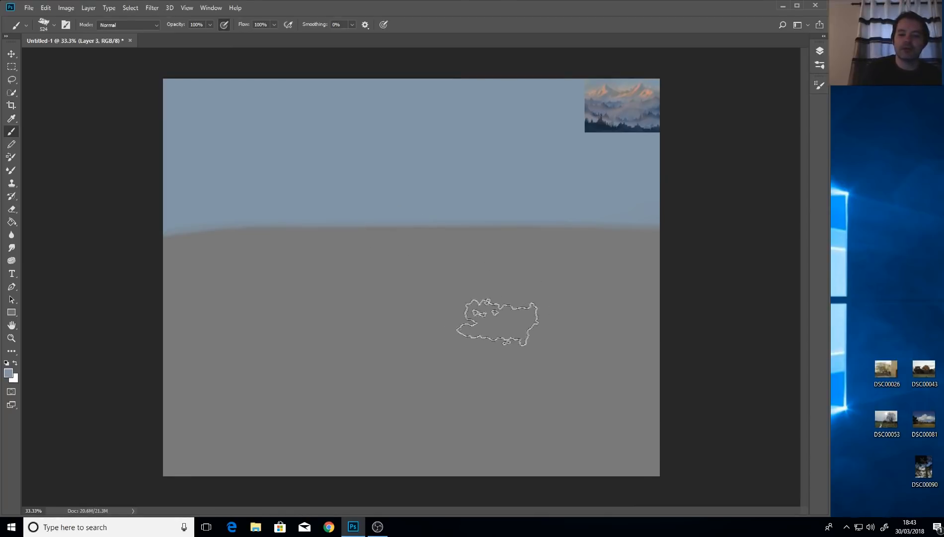
mouse_move(505, 359)
mouse_down()
mouse_move(466, 358)
mouse_move(523, 332)
mouse_move(493, 317)
mouse_move(410, 320)
mouse_move(440, 304)
mouse_move(419, 291)
mouse_move(352, 335)
mouse_move(347, 309)
mouse_move(332, 332)
mouse_move(368, 319)
mouse_up()
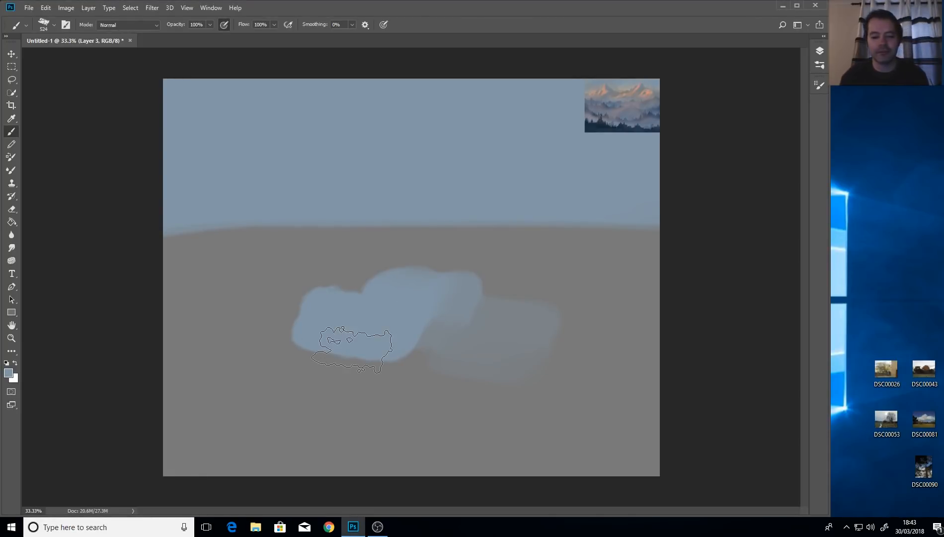
key(ctrl+z)
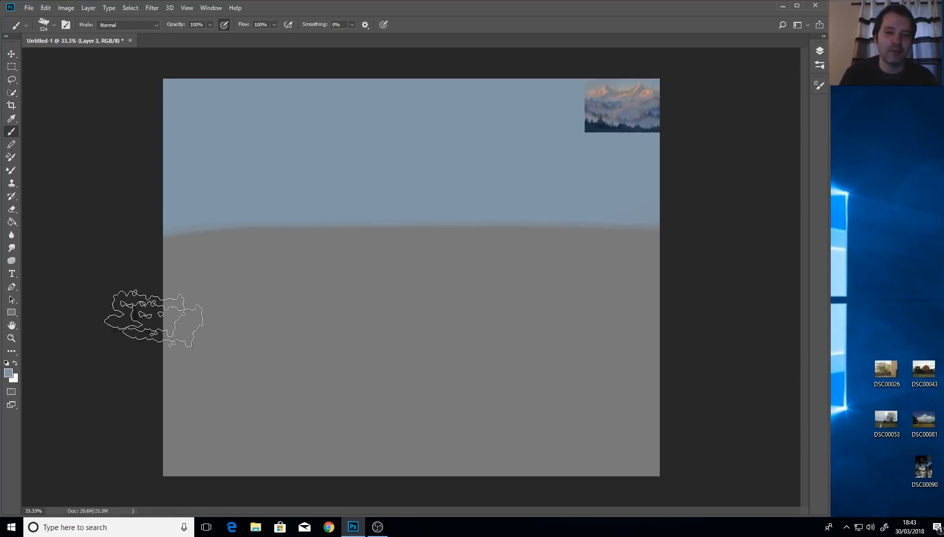
click(11, 119)
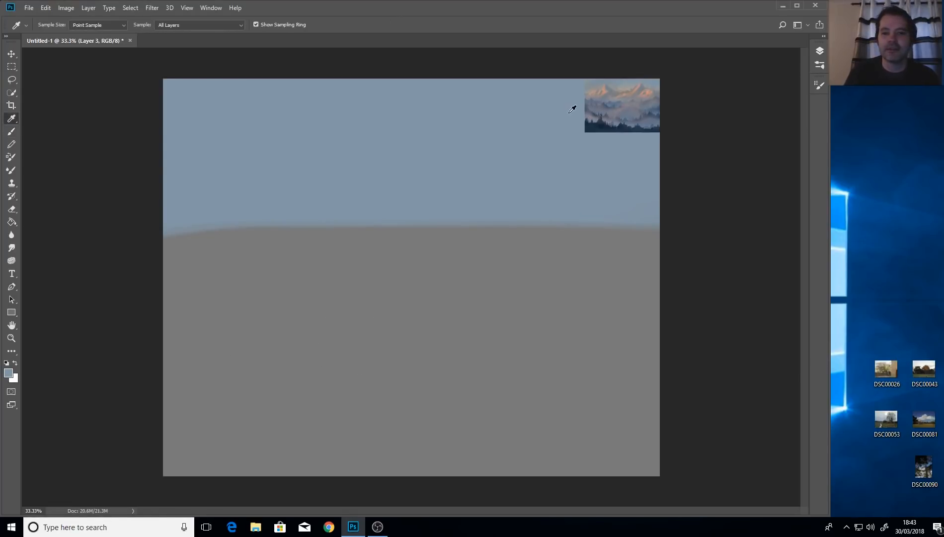
click(10, 131)
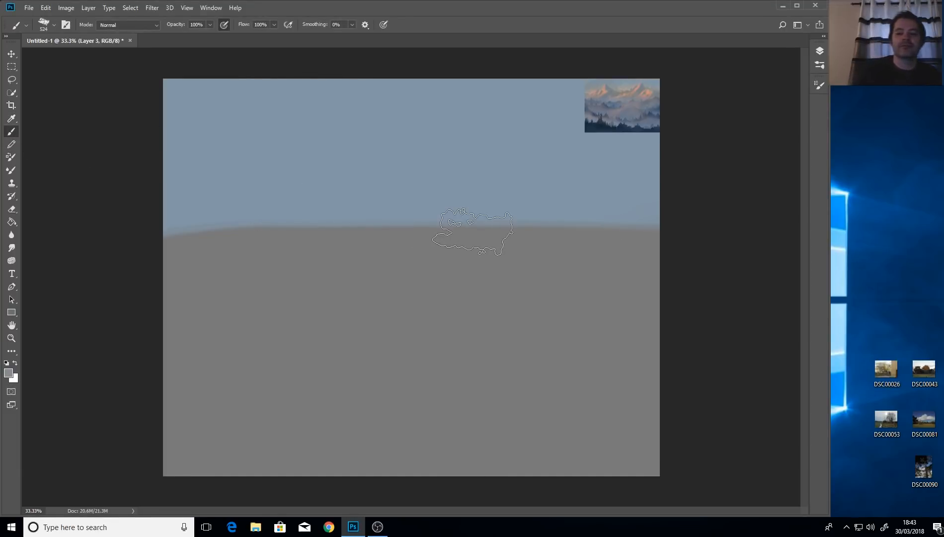
click(819, 51)
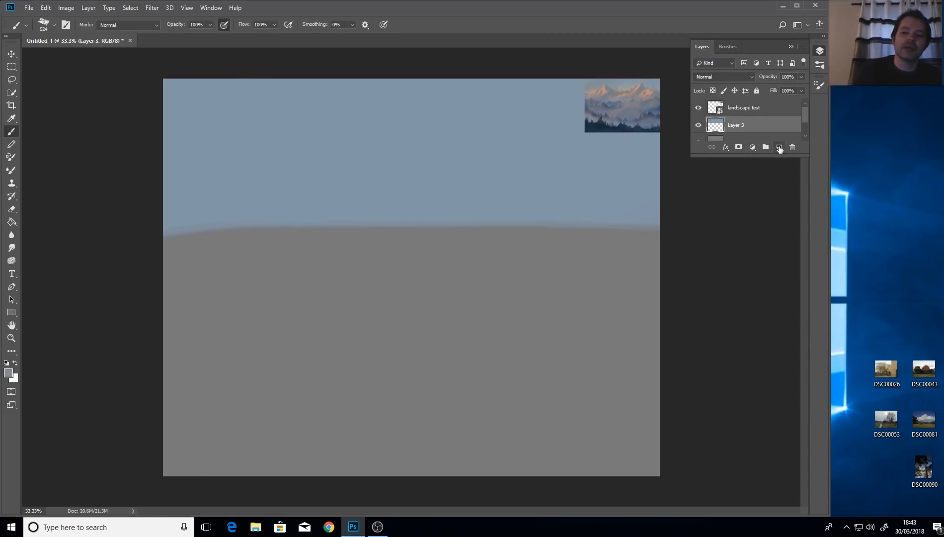
Add Layer 4, enlarge the brush to 800, and paint then undo a horizon band.
click(779, 147)
drag(798, 154, 792, 247)
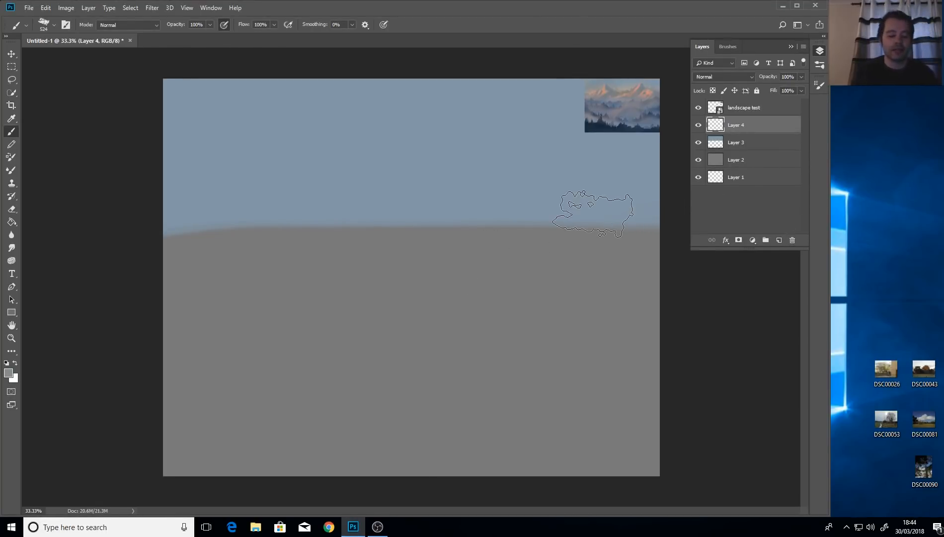
drag(477, 213, 489, 213)
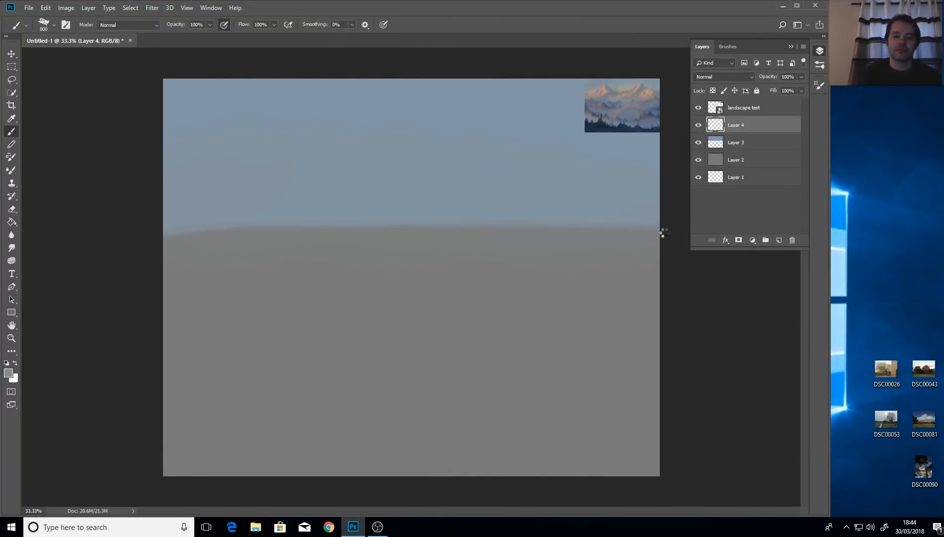
mouse_move(270, 204)
mouse_down()
mouse_move(269, 218)
mouse_move(148, 232)
mouse_move(152, 239)
mouse_up()
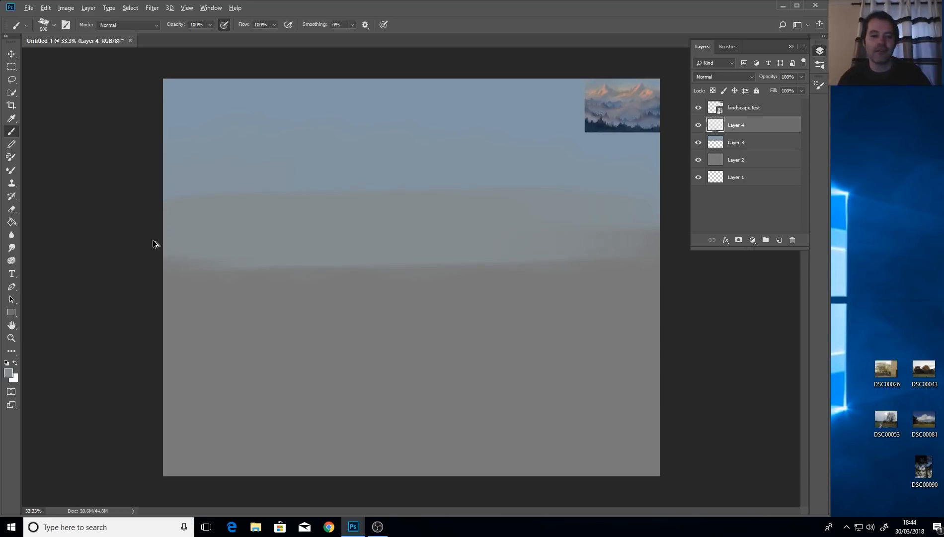
key(ctrl+z)
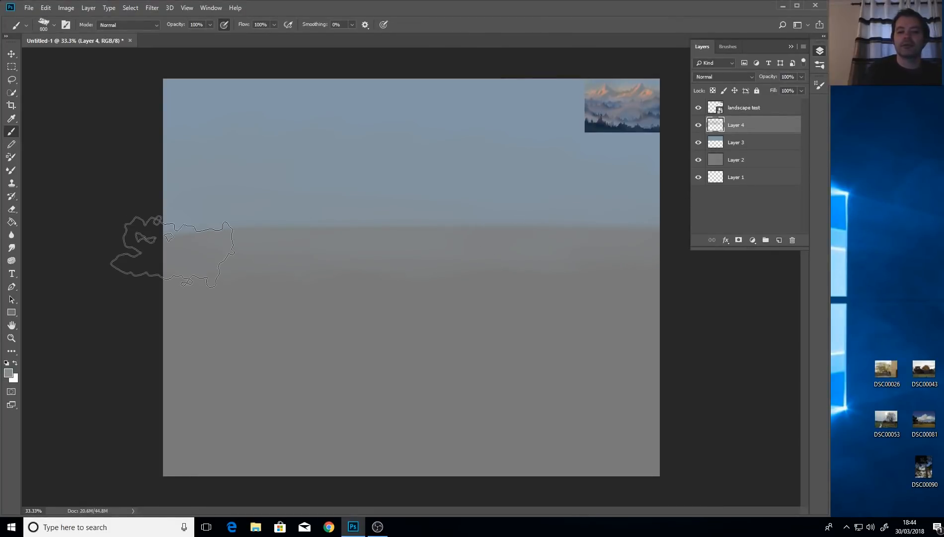
Sample a lighter colour from the reference image and make Layer 3 active.
click(11, 118)
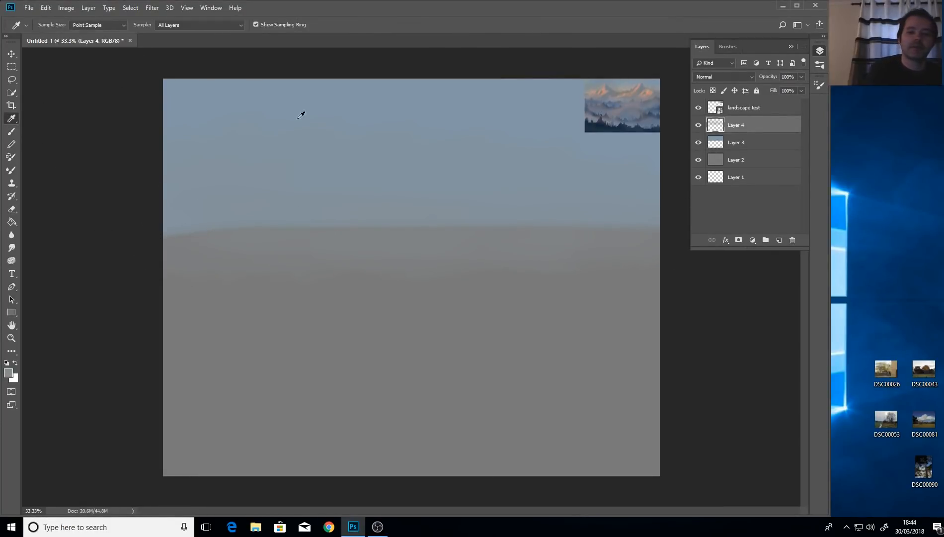
click(625, 88)
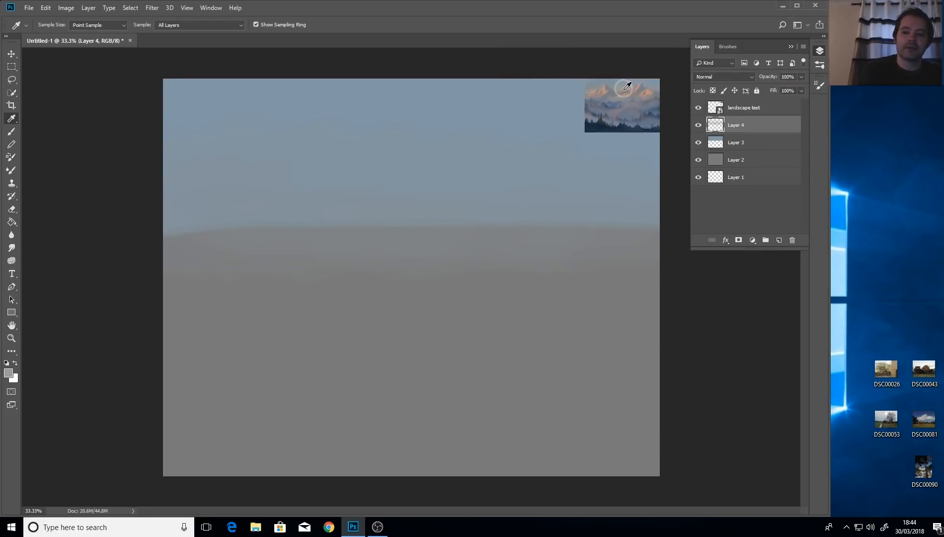
click(10, 131)
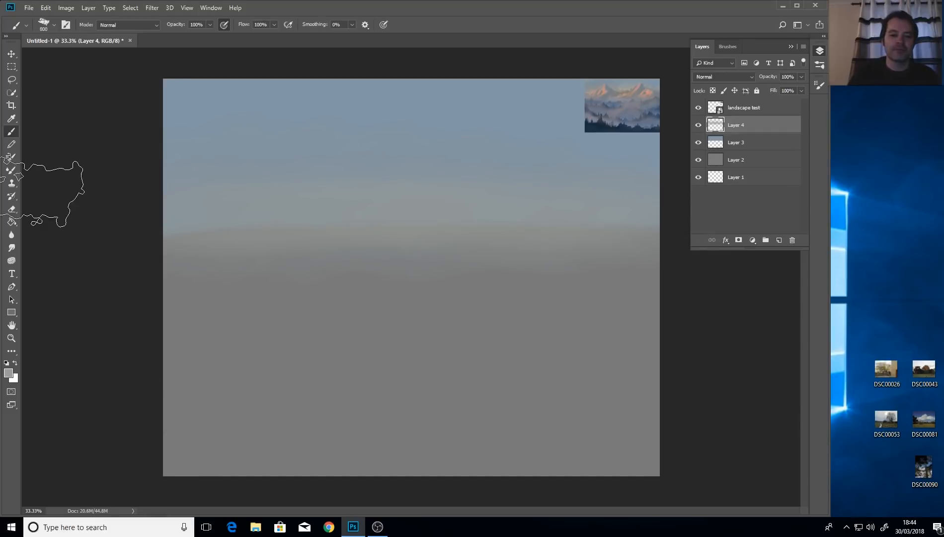
click(11, 118)
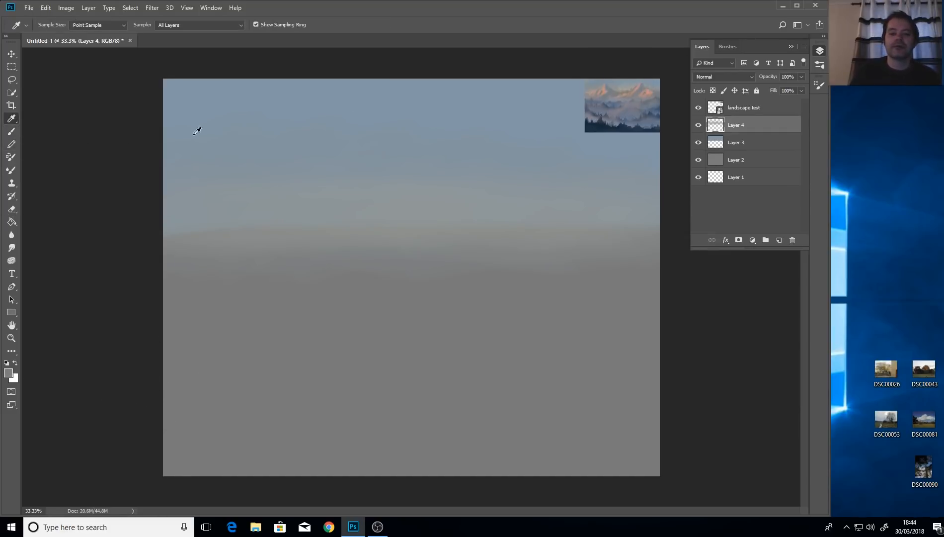
click(10, 132)
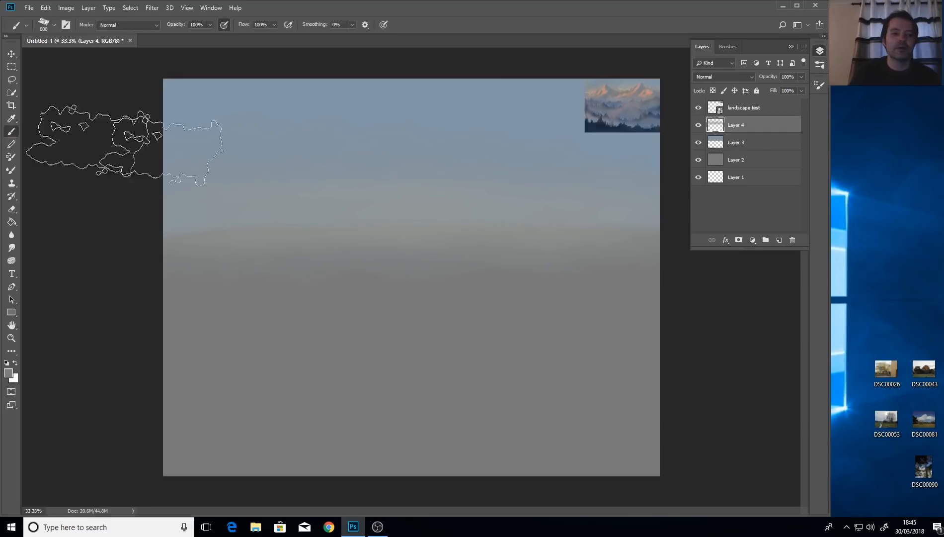
click(744, 142)
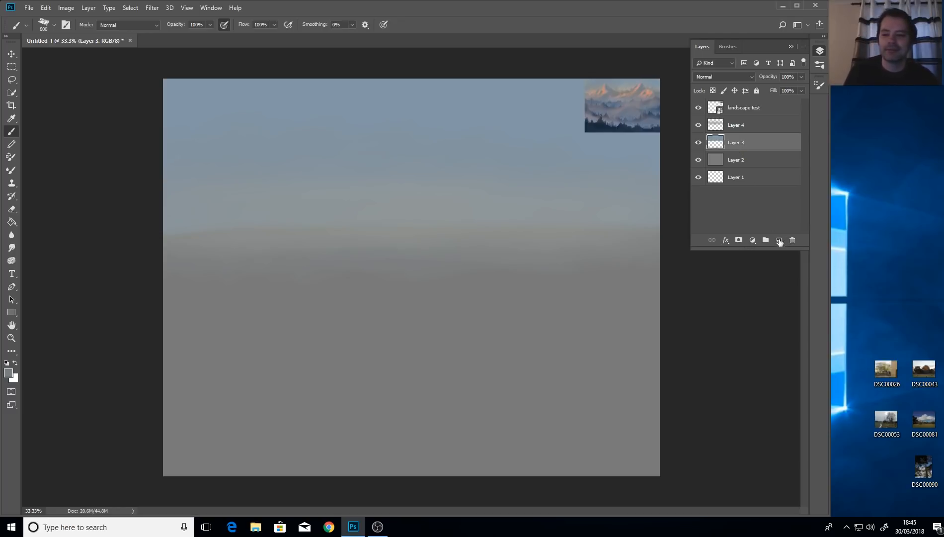
Add Layer 5 above Layer 3 and paint a grey central peak with a 110 px brush, darkening its right slopes.
click(779, 240)
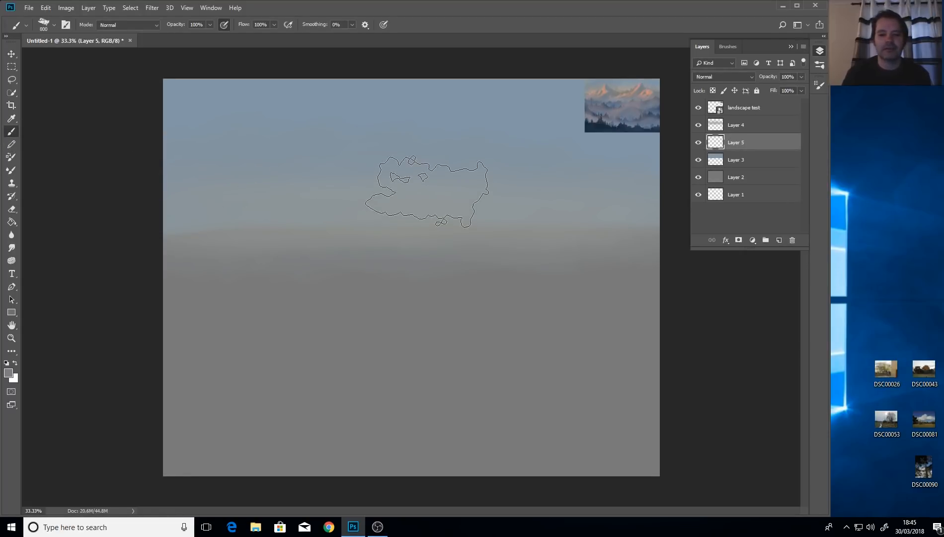
drag(487, 178, 431, 177)
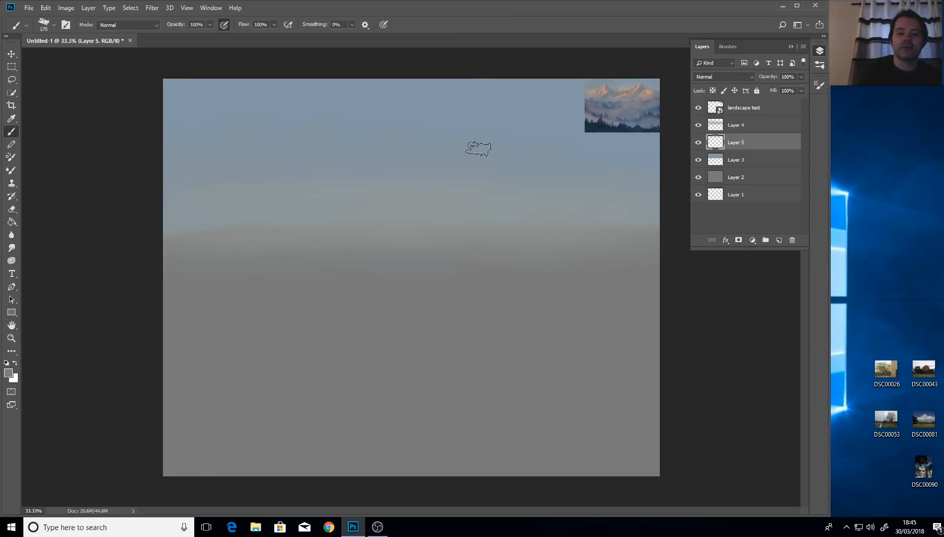
mouse_move(478, 144)
mouse_down()
mouse_move(462, 213)
mouse_move(477, 150)
mouse_move(437, 222)
mouse_move(472, 158)
mouse_move(389, 244)
mouse_move(467, 167)
mouse_move(445, 200)
mouse_move(471, 159)
mouse_move(386, 252)
mouse_move(450, 191)
mouse_move(379, 241)
mouse_move(456, 170)
mouse_move(362, 242)
mouse_move(428, 209)
mouse_move(477, 165)
mouse_move(479, 184)
mouse_move(482, 153)
mouse_move(484, 192)
mouse_move(477, 144)
mouse_move(476, 181)
mouse_move(479, 141)
mouse_move(482, 195)
mouse_move(483, 174)
mouse_move(506, 226)
mouse_move(485, 165)
mouse_move(503, 254)
mouse_move(494, 180)
mouse_move(529, 222)
mouse_move(493, 183)
mouse_move(561, 205)
mouse_move(538, 209)
mouse_move(505, 189)
mouse_move(549, 204)
mouse_move(533, 250)
mouse_move(550, 238)
mouse_move(539, 199)
mouse_move(488, 229)
mouse_up()
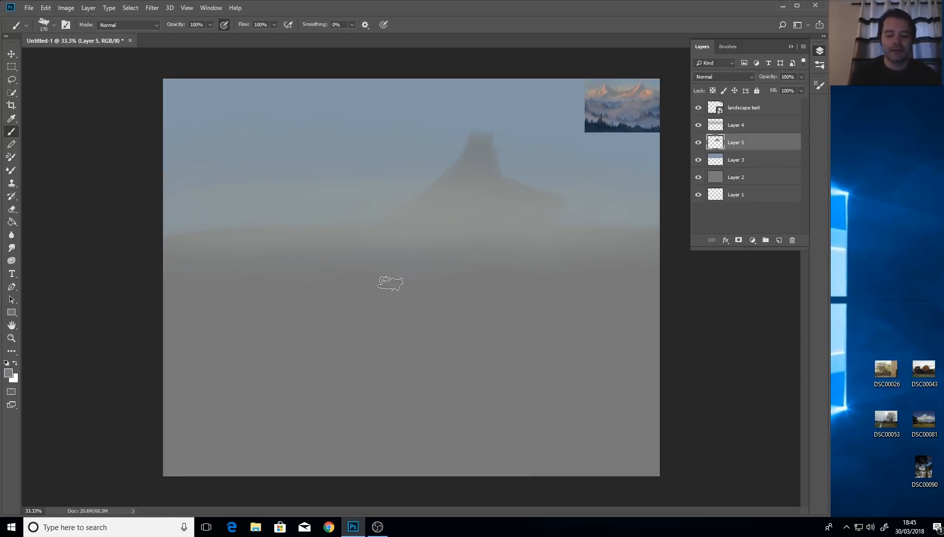
mouse_move(503, 161)
mouse_down()
mouse_move(476, 130)
mouse_move(476, 145)
mouse_move(487, 138)
mouse_move(480, 147)
mouse_move(487, 129)
mouse_move(462, 172)
mouse_move(489, 134)
mouse_move(498, 197)
mouse_move(480, 133)
mouse_move(461, 167)
mouse_move(470, 141)
mouse_move(436, 181)
mouse_move(469, 148)
mouse_move(432, 181)
mouse_move(455, 164)
mouse_move(431, 171)
mouse_move(396, 241)
mouse_move(449, 167)
mouse_move(406, 235)
mouse_move(437, 176)
mouse_move(402, 207)
mouse_move(425, 182)
mouse_move(351, 226)
mouse_move(413, 193)
mouse_move(372, 202)
mouse_move(316, 194)
mouse_up()
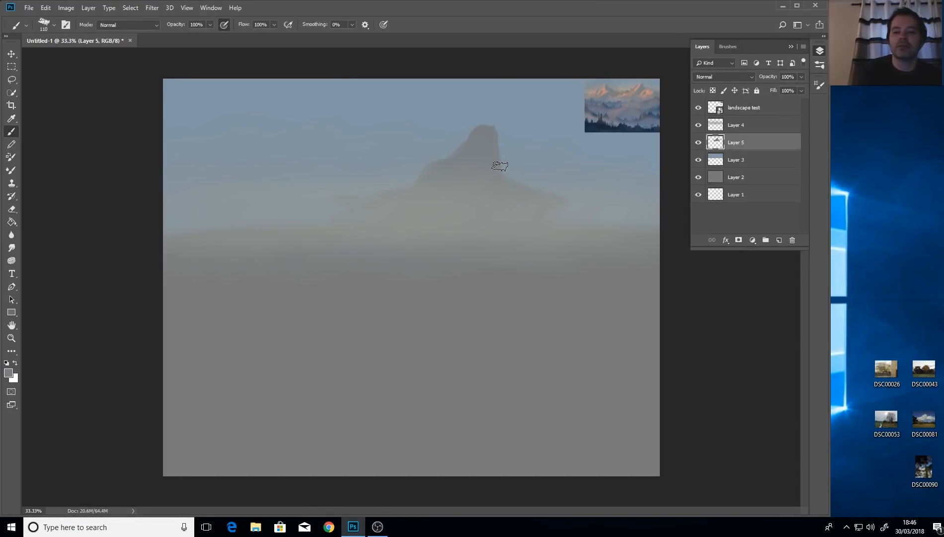
mouse_move(516, 186)
mouse_down()
mouse_move(512, 164)
mouse_move(537, 187)
mouse_move(517, 175)
mouse_up()
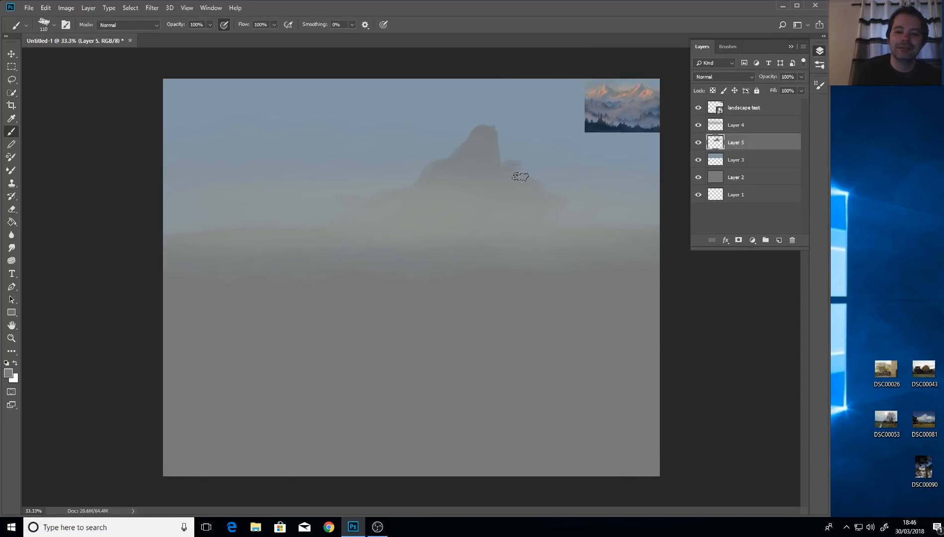
mouse_move(577, 228)
mouse_down()
mouse_move(546, 188)
mouse_move(615, 233)
mouse_up()
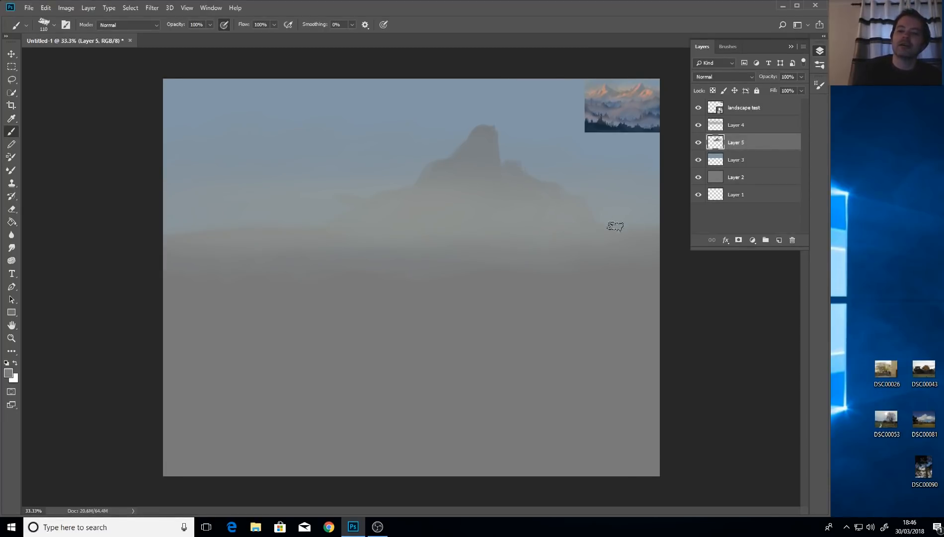
Extend the central mountain's slope rightward and build a taller two-peaked mountain mass on the left.
mouse_move(591, 200)
mouse_down()
mouse_move(641, 194)
mouse_move(646, 177)
mouse_move(600, 219)
mouse_move(651, 173)
mouse_move(592, 224)
mouse_move(647, 193)
mouse_move(631, 221)
mouse_move(656, 223)
mouse_move(599, 229)
mouse_move(626, 209)
mouse_move(618, 185)
mouse_move(616, 194)
mouse_move(661, 166)
mouse_move(676, 170)
mouse_move(624, 205)
mouse_up()
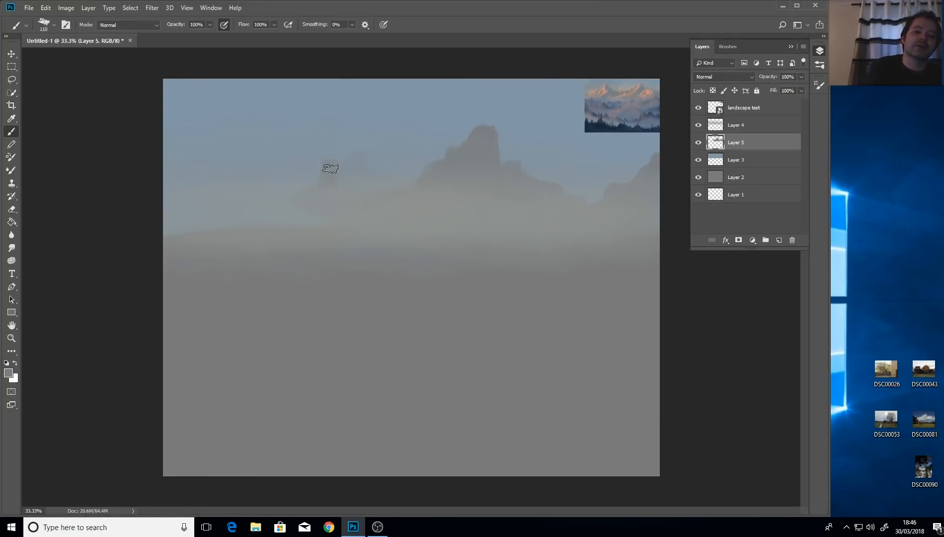
mouse_move(330, 168)
mouse_down()
mouse_move(345, 180)
mouse_move(363, 168)
mouse_move(367, 188)
mouse_up()
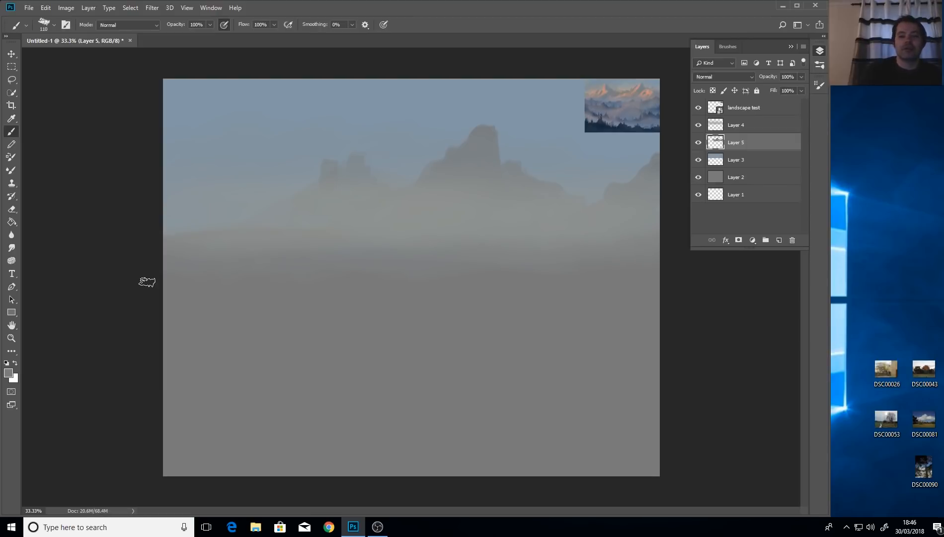
mouse_move(265, 137)
mouse_down()
mouse_move(271, 155)
mouse_move(270, 116)
mouse_move(246, 171)
mouse_move(265, 124)
mouse_move(247, 149)
mouse_move(269, 120)
mouse_move(242, 160)
mouse_move(262, 135)
mouse_move(244, 155)
mouse_move(254, 182)
mouse_move(270, 140)
mouse_move(300, 158)
mouse_move(292, 179)
mouse_move(280, 156)
mouse_move(292, 170)
mouse_move(273, 197)
mouse_move(307, 159)
mouse_move(313, 190)
mouse_move(351, 197)
mouse_move(315, 174)
mouse_move(320, 184)
mouse_move(278, 188)
mouse_move(261, 161)
mouse_move(238, 168)
mouse_move(367, 199)
mouse_up()
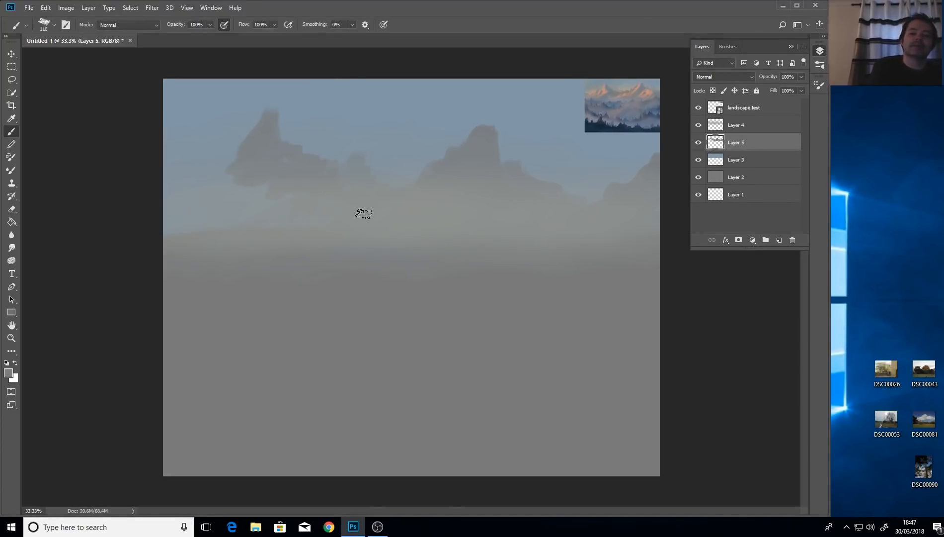
mouse_move(285, 158)
mouse_down()
mouse_move(225, 180)
mouse_move(226, 170)
mouse_move(205, 172)
mouse_move(250, 140)
mouse_move(238, 154)
mouse_move(207, 163)
mouse_move(199, 182)
mouse_move(206, 187)
mouse_move(198, 179)
mouse_move(153, 203)
mouse_move(222, 180)
mouse_move(197, 199)
mouse_move(228, 208)
mouse_up()
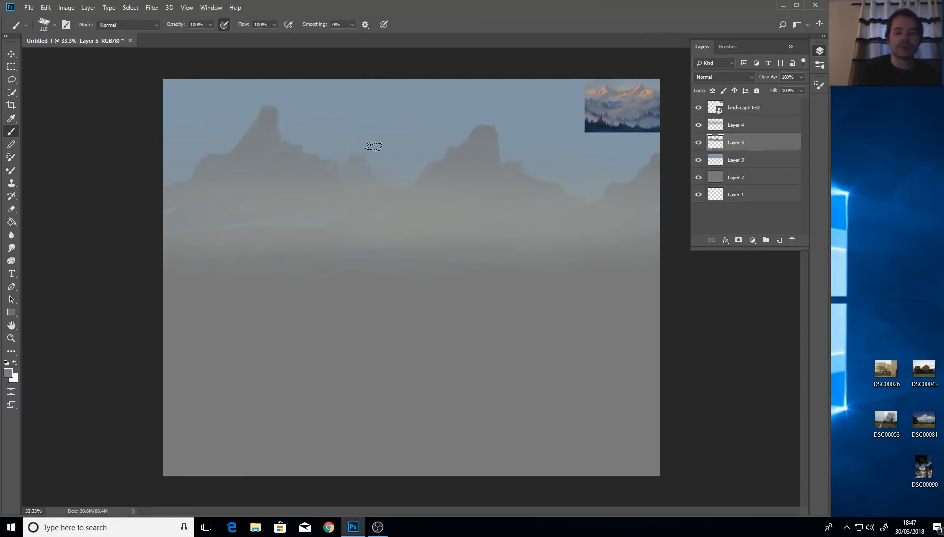
Shrink the brush to 56 px and sample a colour from the reference landscape.
alt+right_click(405, 160)
mouse_move(405, 159)
mouse_down()
mouse_move(417, 168)
mouse_move(396, 190)
mouse_move(400, 183)
mouse_up()
drag(408, 150, 394, 155)
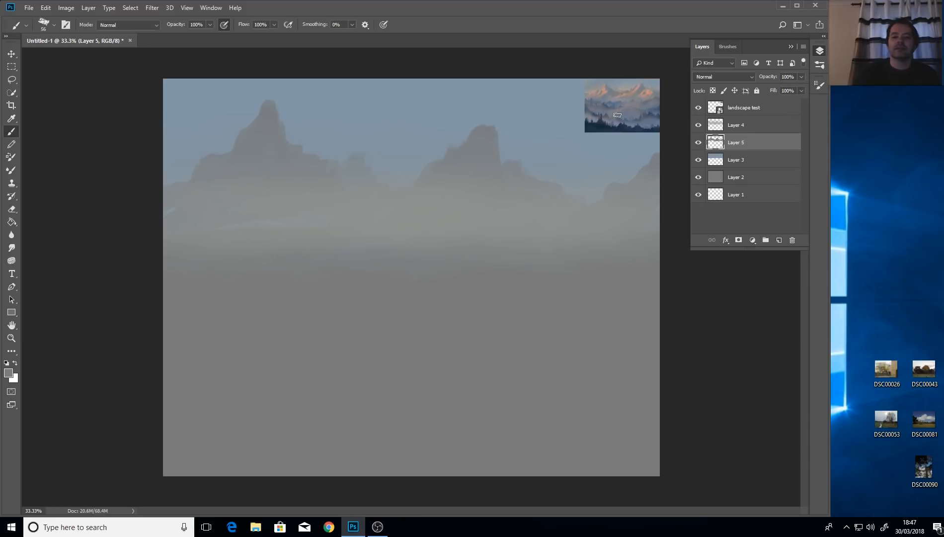
click(12, 119)
click(648, 84)
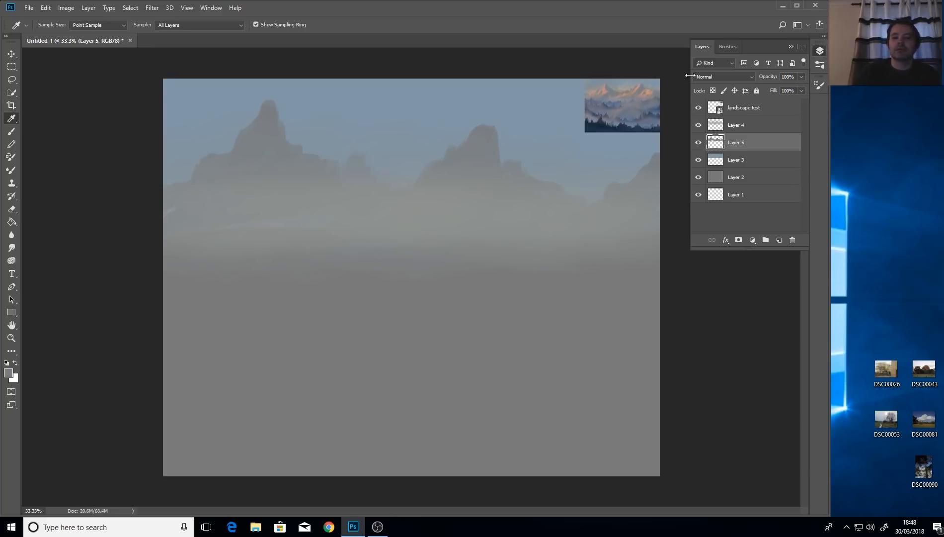
Enlarge the 'landscape test' reference, move it over the lower middle canvas, and commit the placement.
click(748, 107)
click(11, 54)
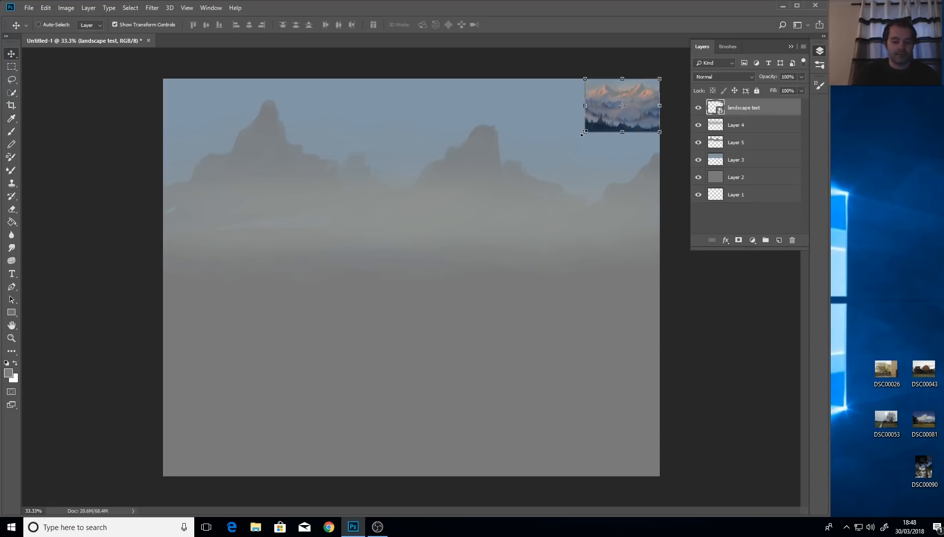
drag(583, 133, 476, 210)
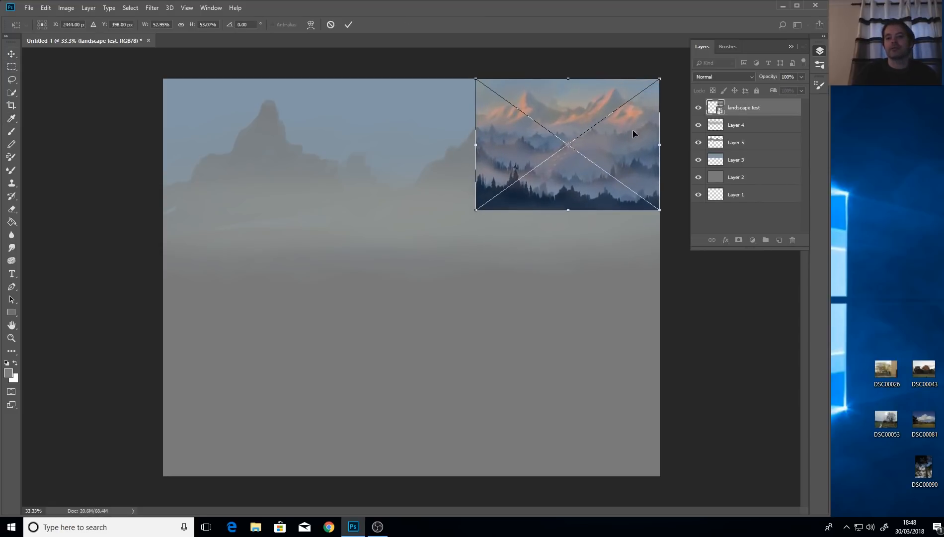
drag(633, 133, 438, 277)
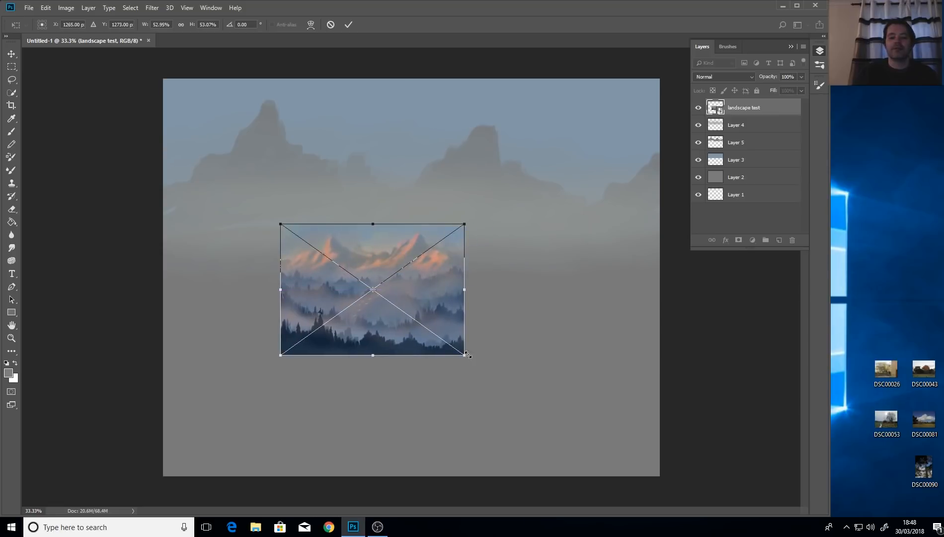
drag(467, 355, 632, 408)
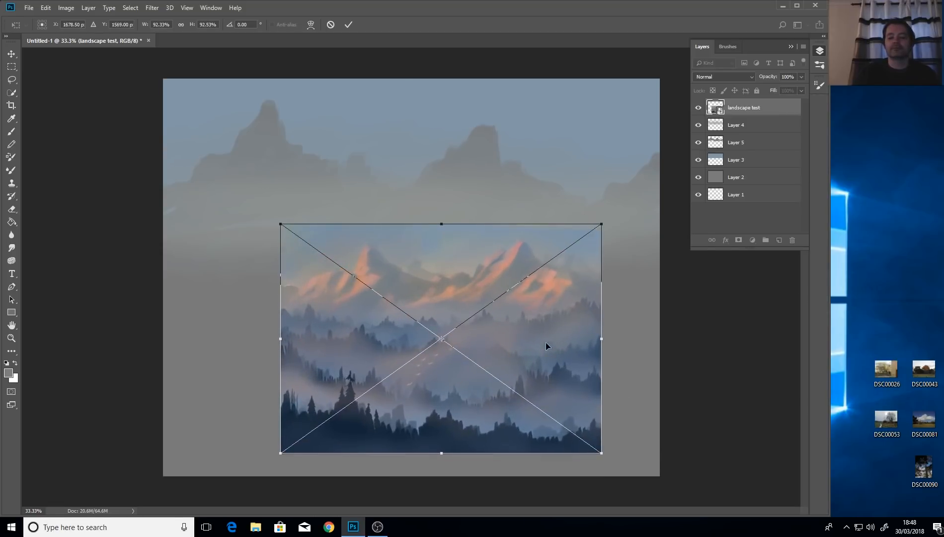
drag(545, 343, 487, 361)
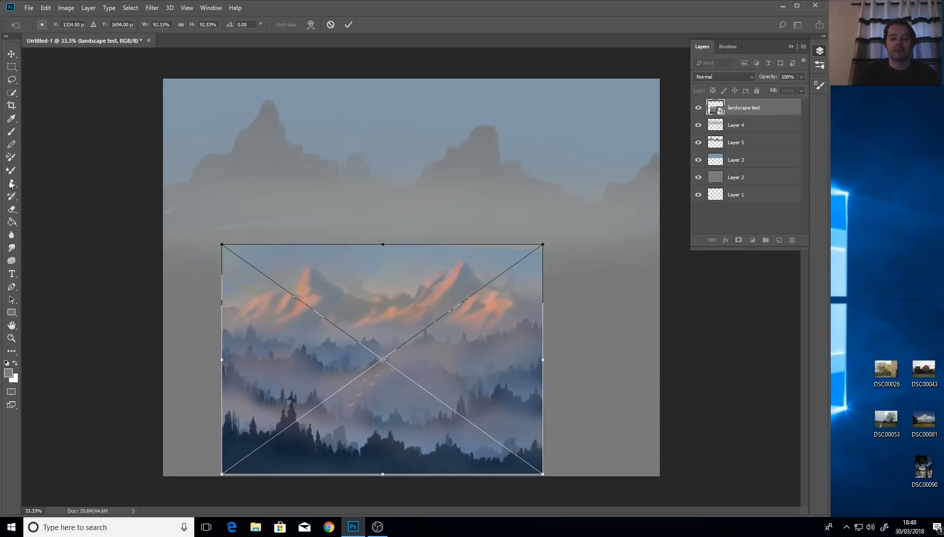
click(11, 119)
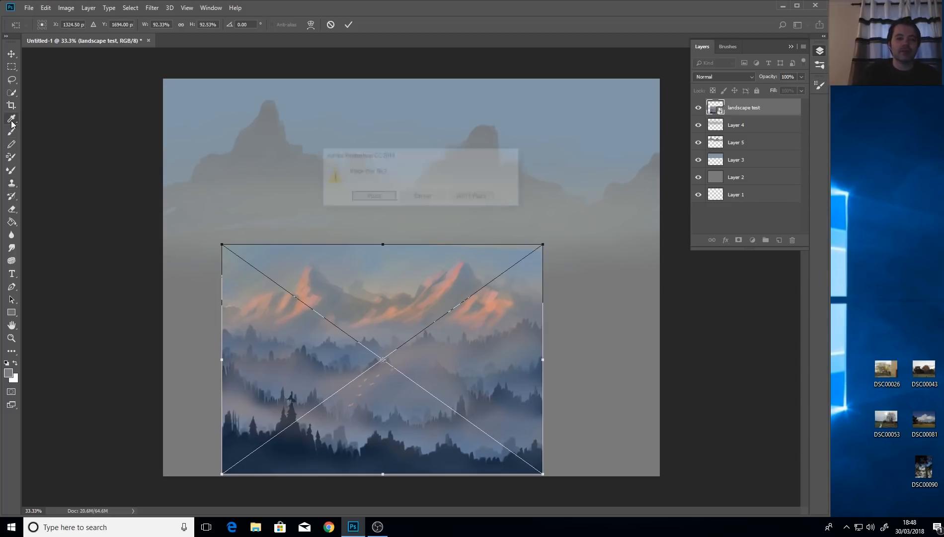
click(372, 197)
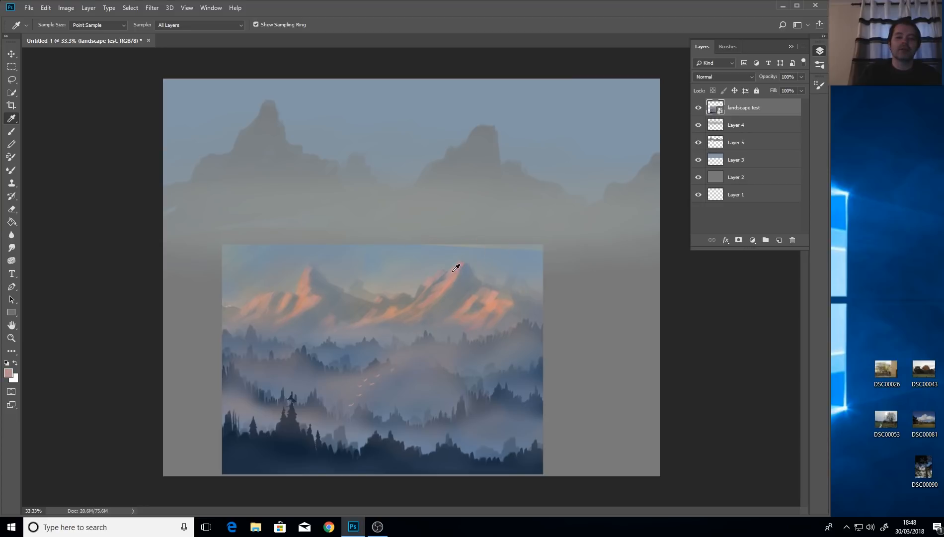
Add a new empty Layer 6 for brush painting and resize the brush to 86 px.
click(11, 131)
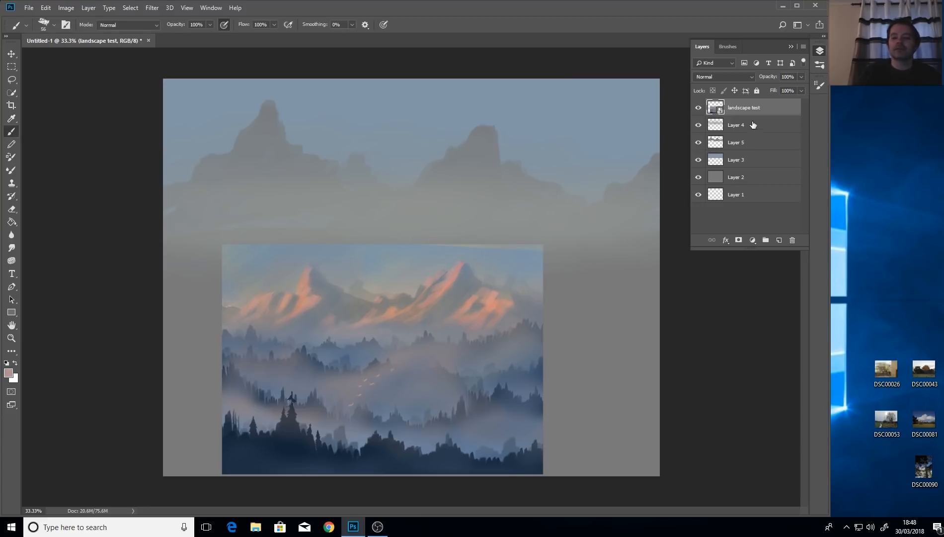
key(ctrl+shift+alt+n)
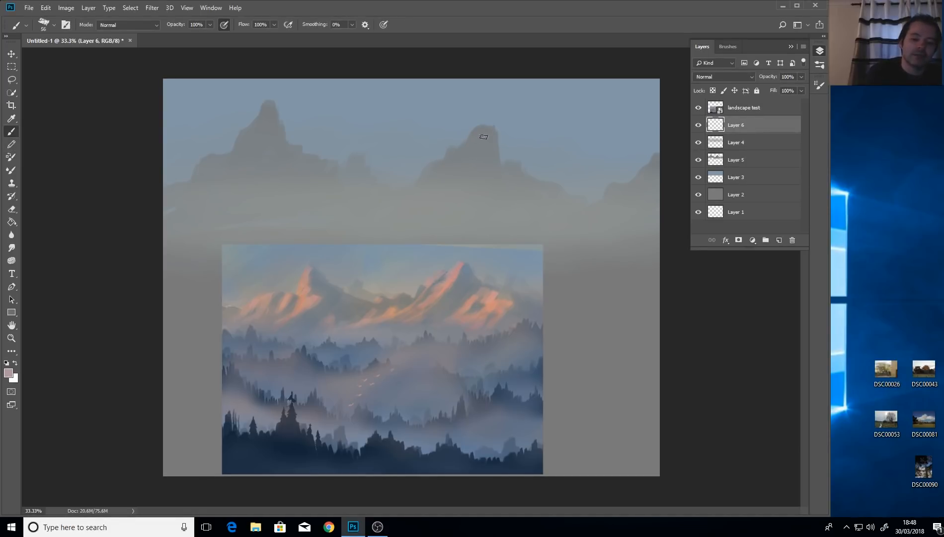
alt+right_click(476, 157)
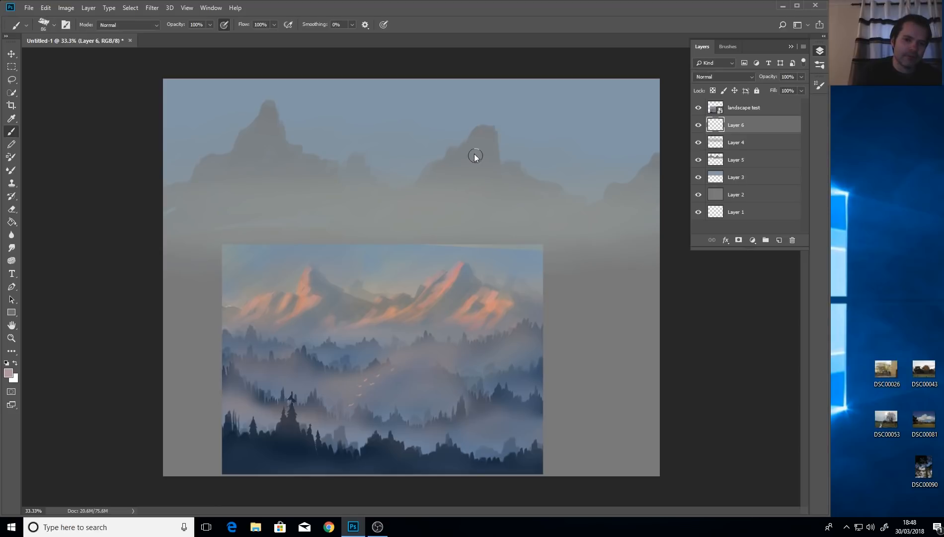
Paint pink sunlight on the right mountain's peak and slopes, the right-edge ridge, and the left peak.
mouse_move(463, 150)
mouse_down()
mouse_move(478, 131)
mouse_move(411, 200)
mouse_up()
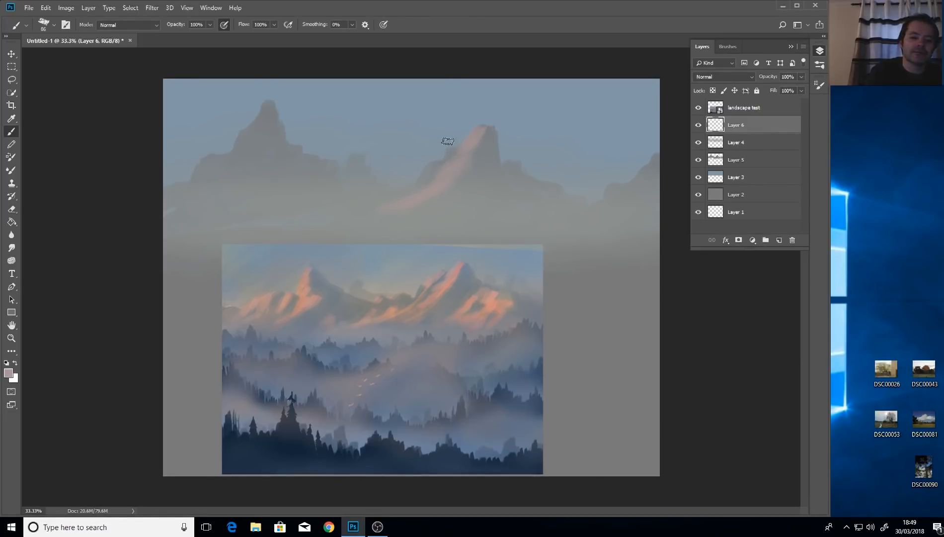
mouse_move(447, 141)
mouse_down()
mouse_move(449, 158)
mouse_move(425, 185)
mouse_move(380, 212)
mouse_up()
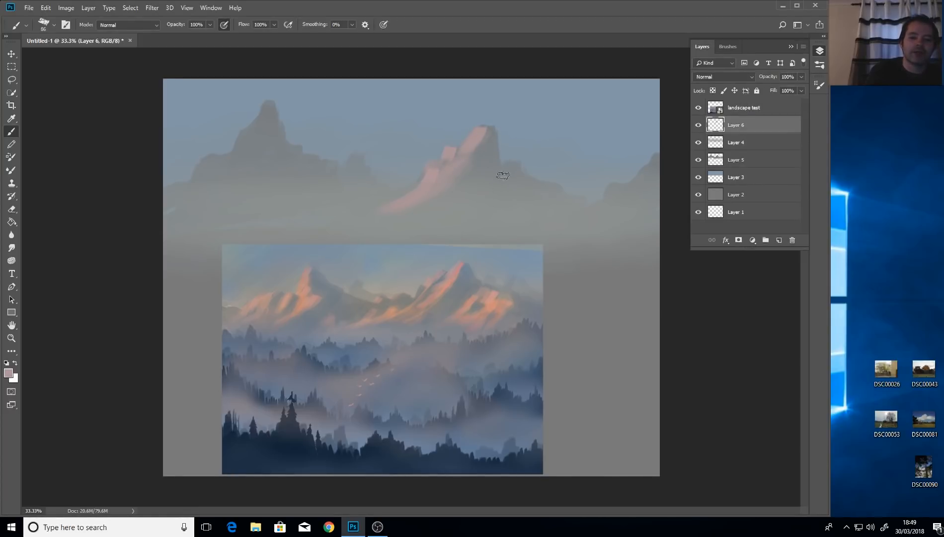
mouse_move(509, 162)
mouse_down()
mouse_move(495, 179)
mouse_move(472, 180)
mouse_up()
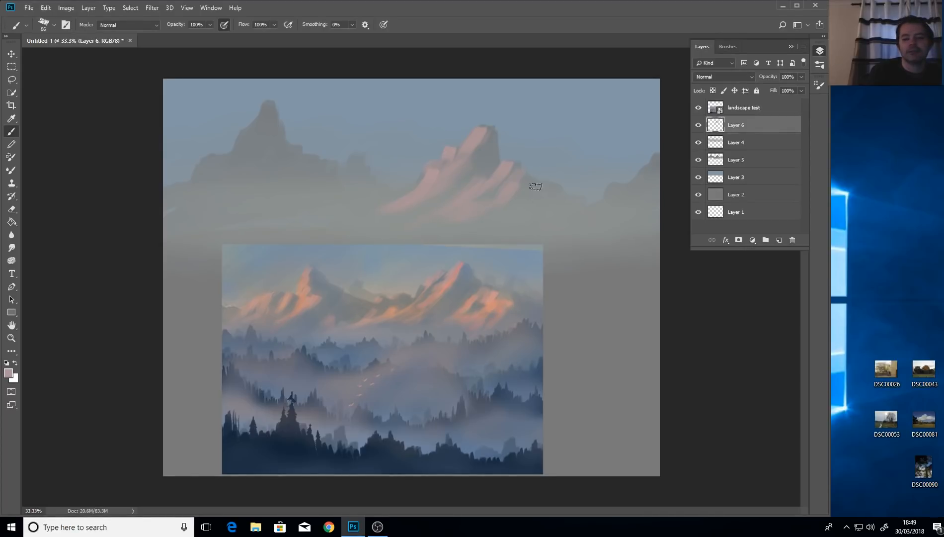
mouse_move(536, 186)
mouse_down()
mouse_move(553, 198)
mouse_move(505, 235)
mouse_move(536, 199)
mouse_move(510, 220)
mouse_move(522, 195)
mouse_move(511, 196)
mouse_move(511, 222)
mouse_move(475, 230)
mouse_move(421, 272)
mouse_move(484, 214)
mouse_move(601, 175)
mouse_move(496, 230)
mouse_move(566, 208)
mouse_up()
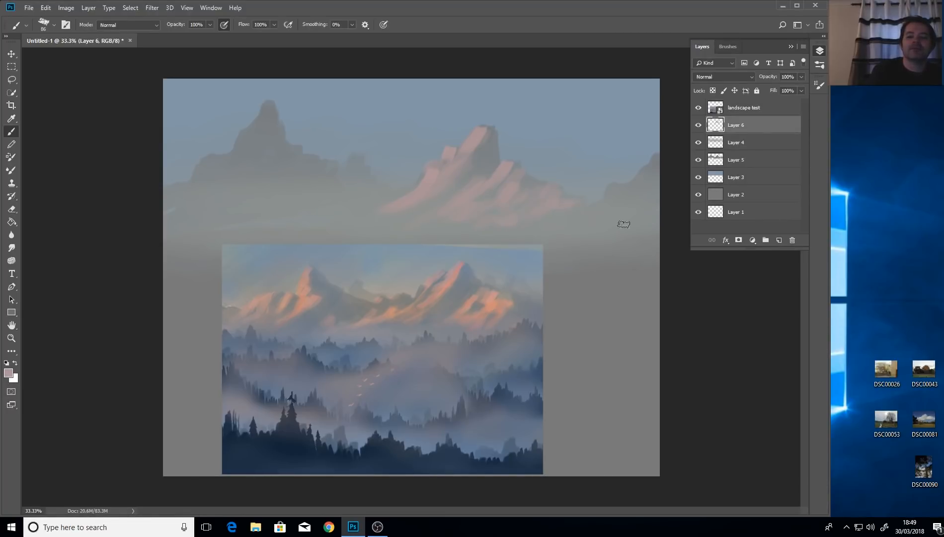
mouse_move(650, 164)
mouse_down()
mouse_move(638, 186)
mouse_move(621, 201)
mouse_move(619, 186)
mouse_move(589, 219)
mouse_up()
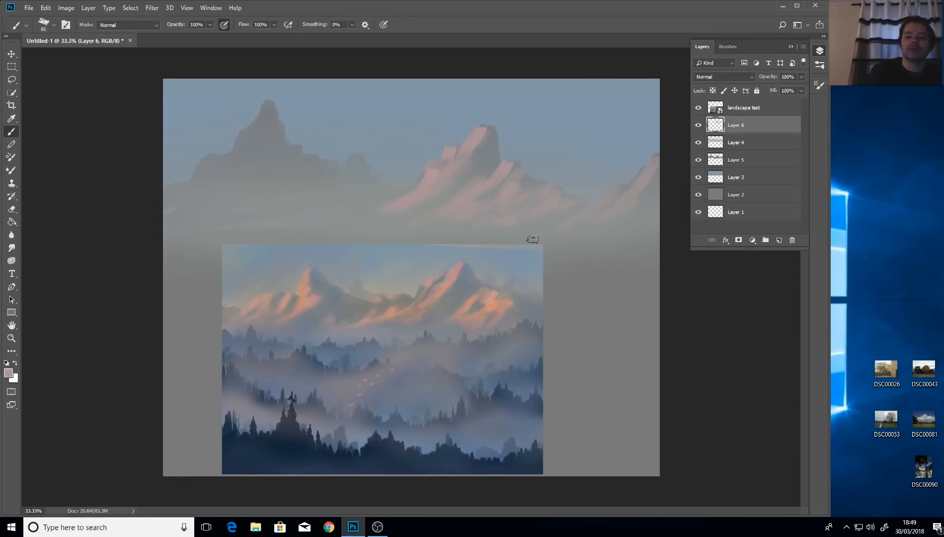
drag(651, 200, 666, 158)
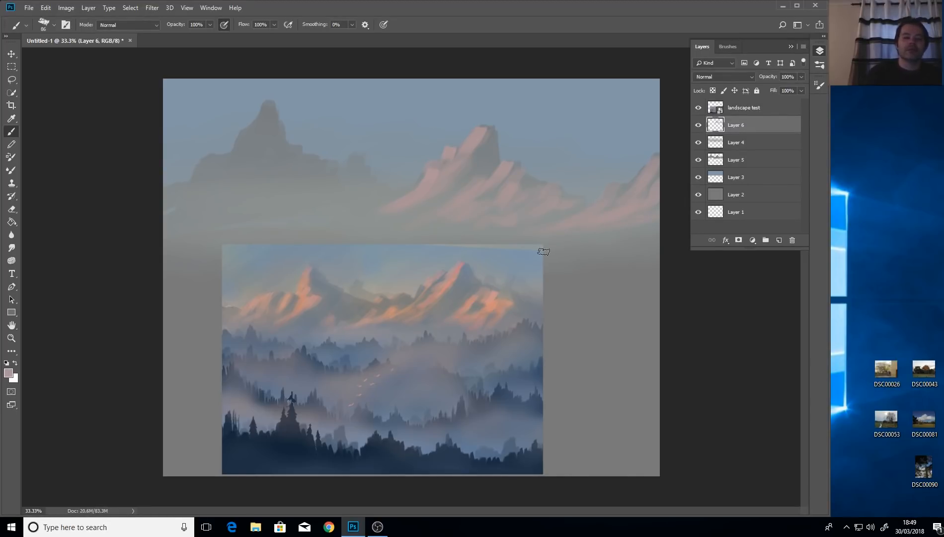
mouse_move(271, 112)
mouse_down()
mouse_move(266, 105)
mouse_move(261, 118)
mouse_move(261, 153)
mouse_move(216, 206)
mouse_up()
drag(253, 174, 239, 180)
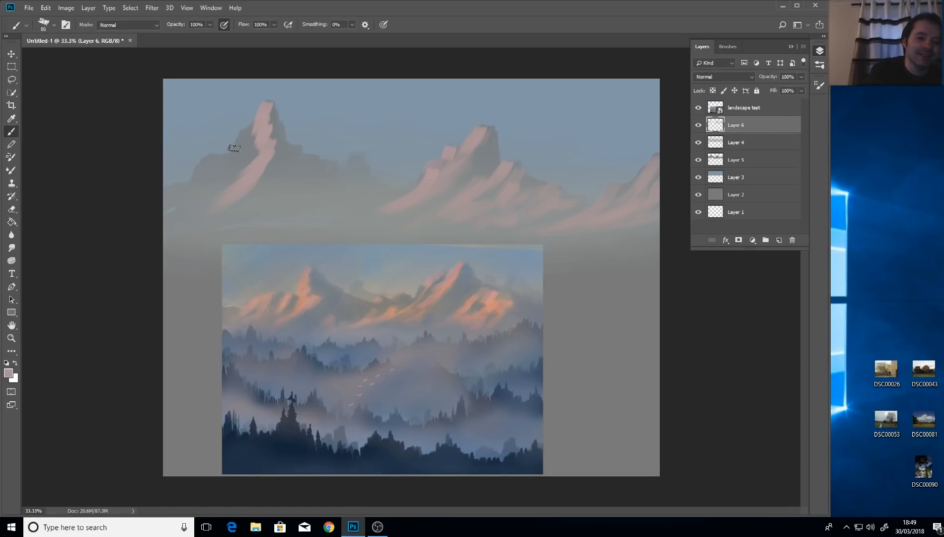
Paint pink light on the left peak's left side and down the left mountain's lower slope.
drag(242, 136, 233, 157)
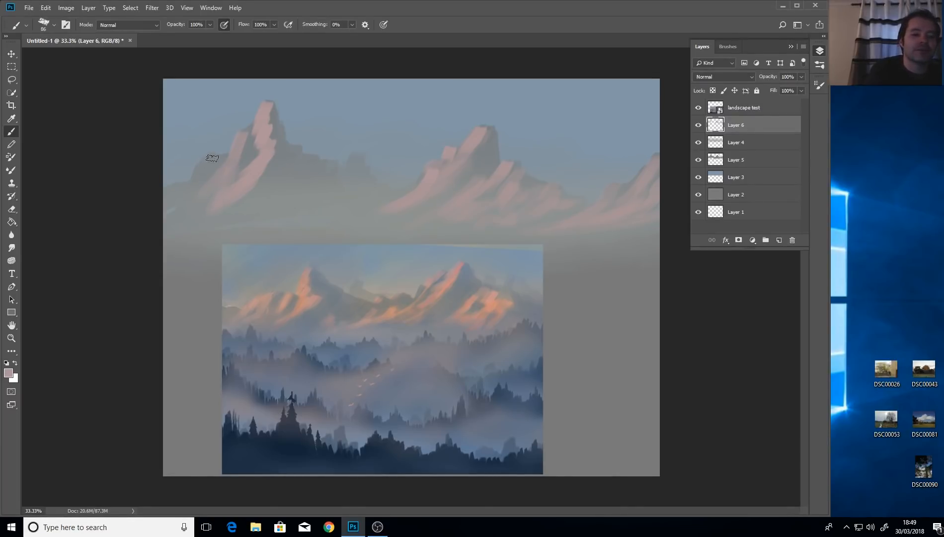
mouse_move(199, 175)
mouse_down()
mouse_move(175, 212)
mouse_move(200, 176)
mouse_move(151, 208)
mouse_up()
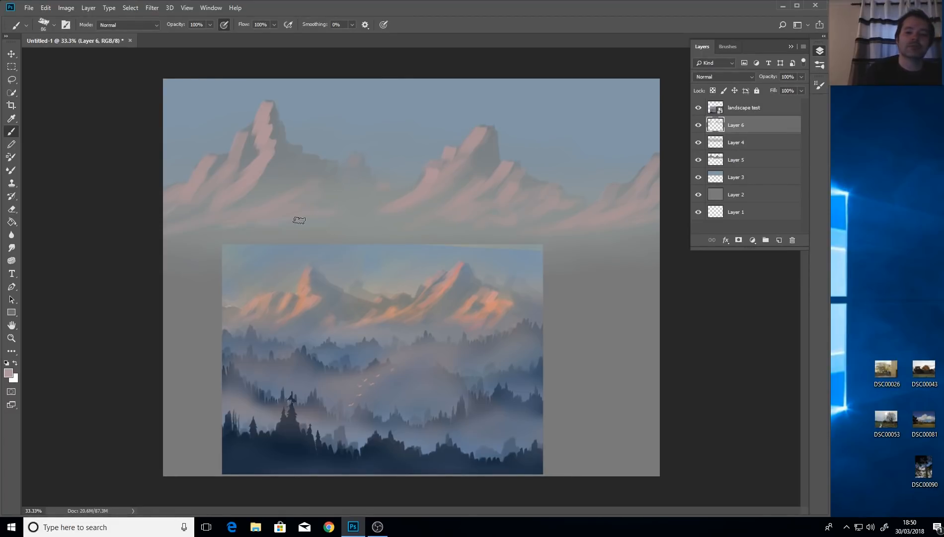
click(15, 119)
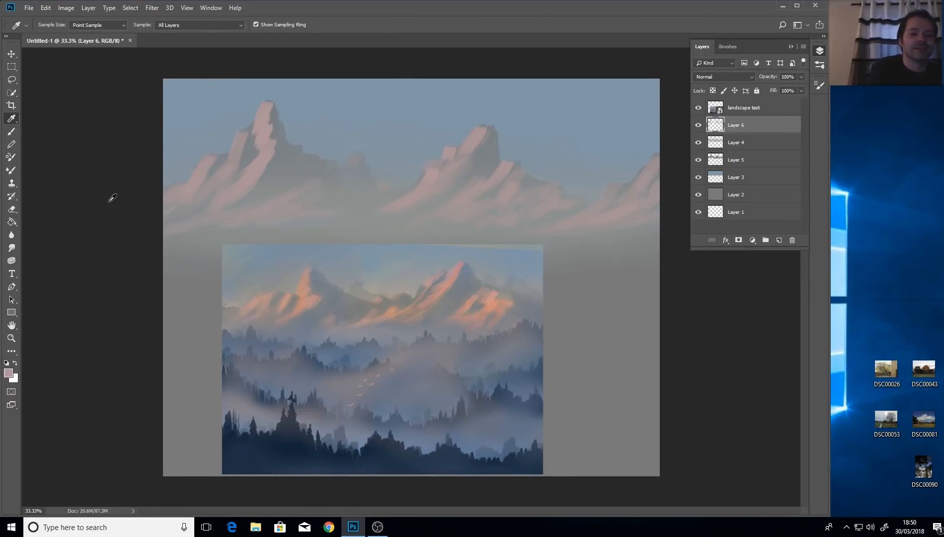
Sample the peak's pink, add a new Layer 7, and shrink the brush to 38 px.
click(462, 264)
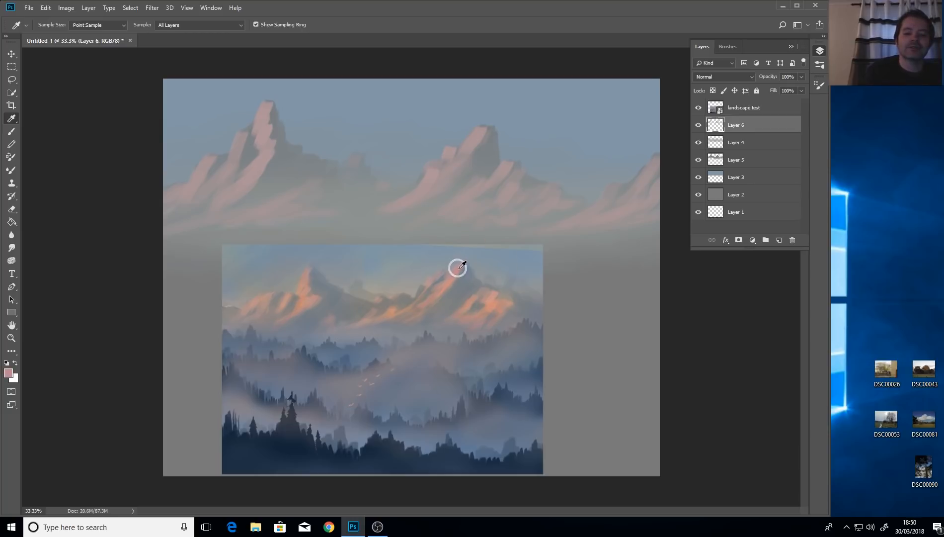
click(11, 131)
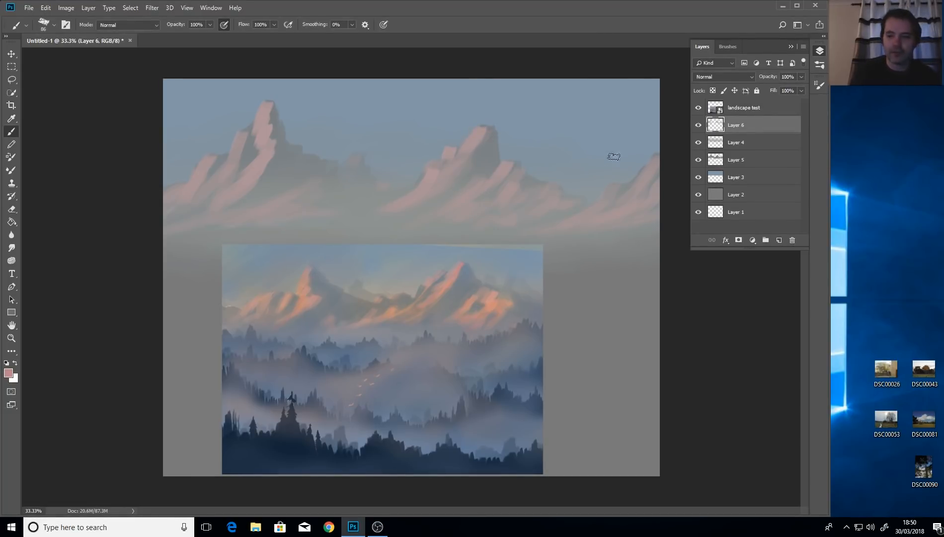
click(777, 240)
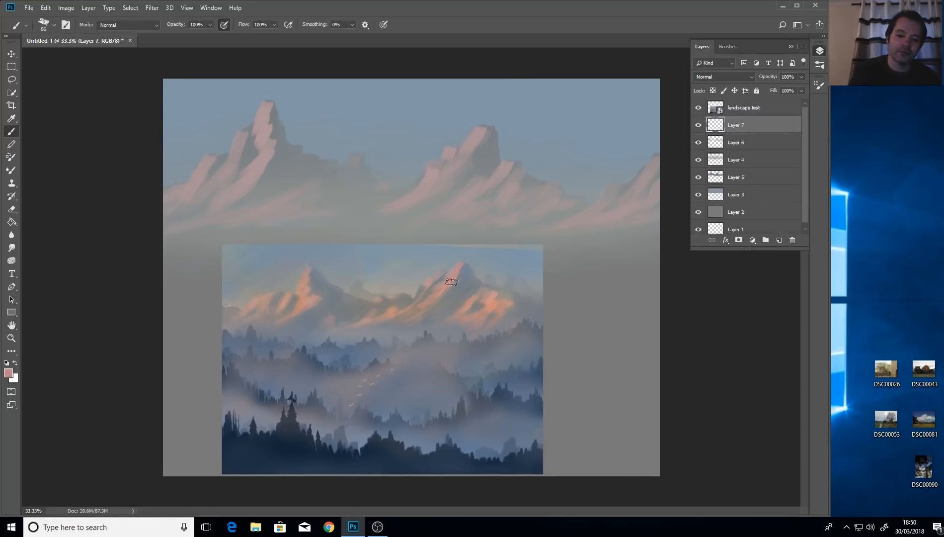
alt+right_click(497, 142)
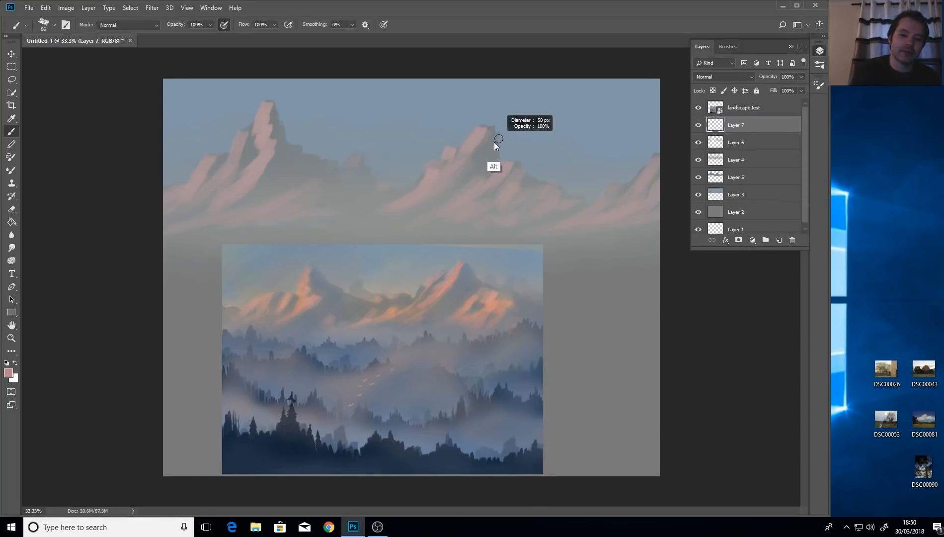
drag(494, 141, 486, 131)
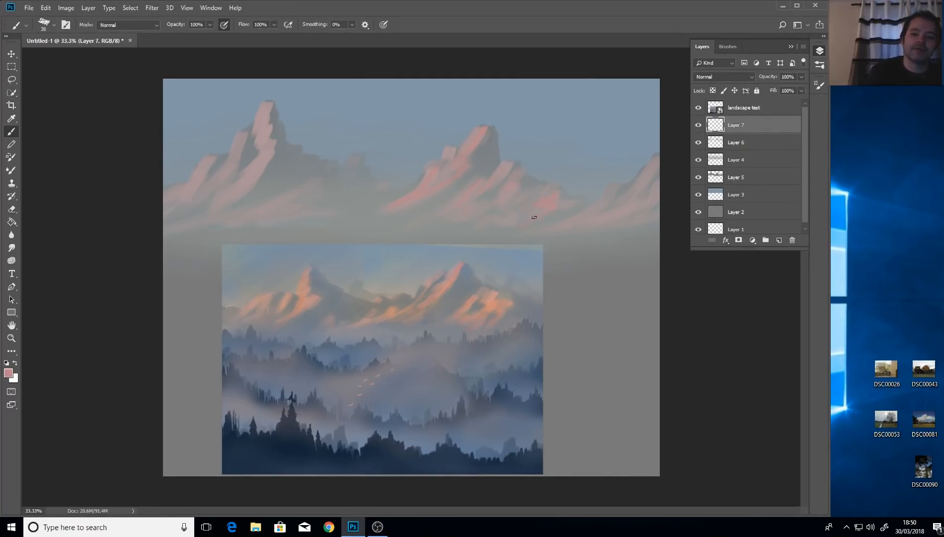
Paint small bright pink highlights on the left peak and near the canvas's left edge.
drag(263, 106, 264, 119)
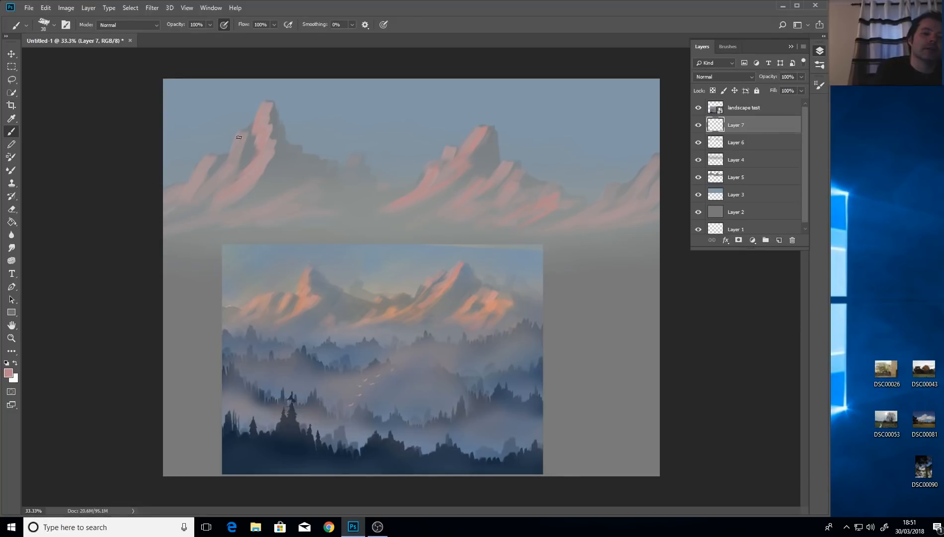
drag(177, 199, 153, 223)
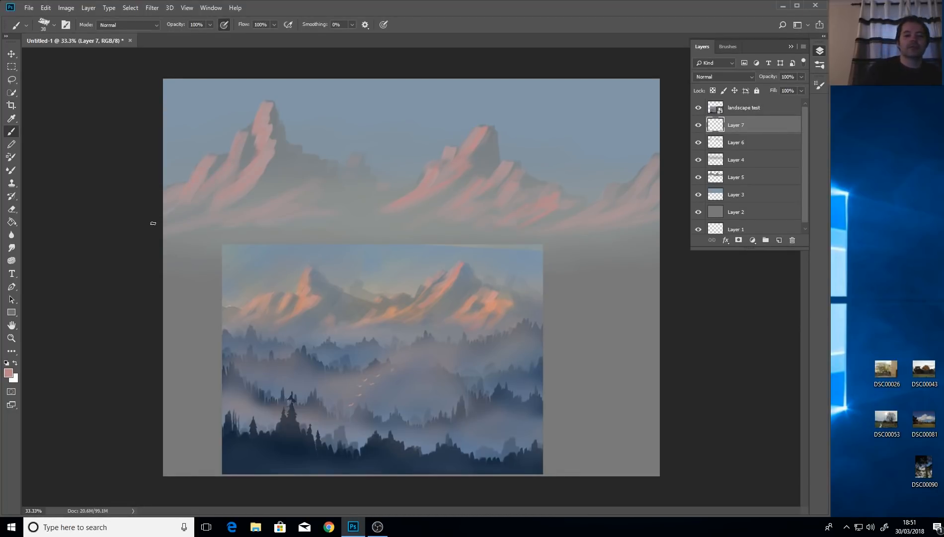
click(11, 119)
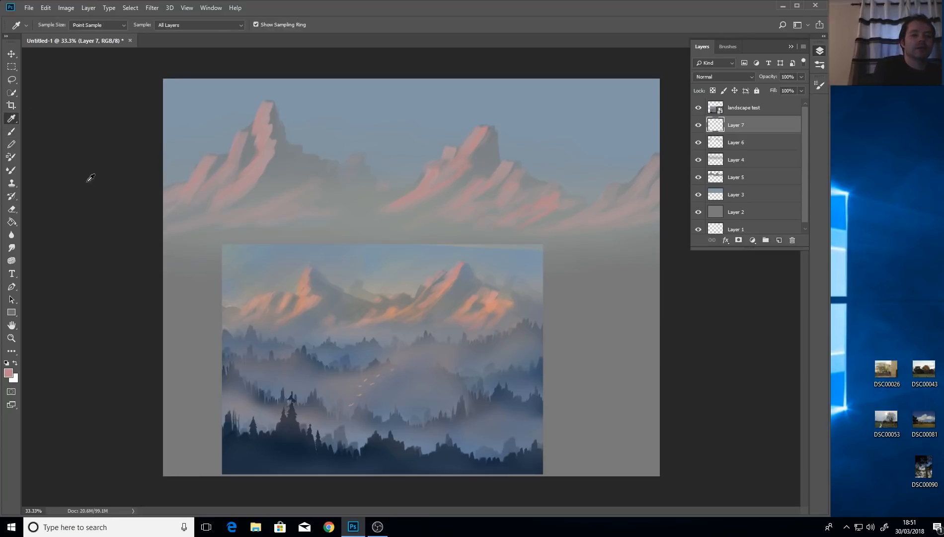
Sample salmon orange from the reference, add Layer 8, and paint it along the mountain's lit side with a 62 px brush.
click(495, 300)
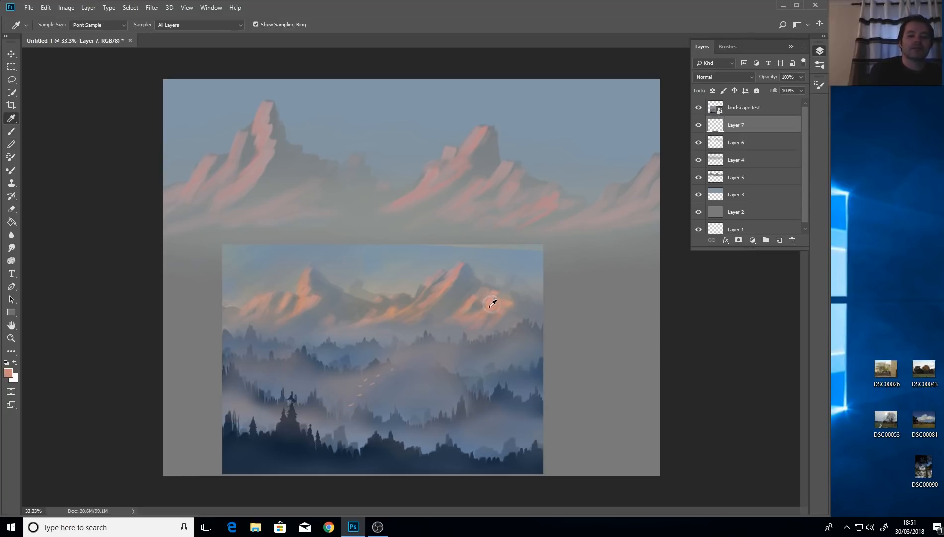
click(11, 132)
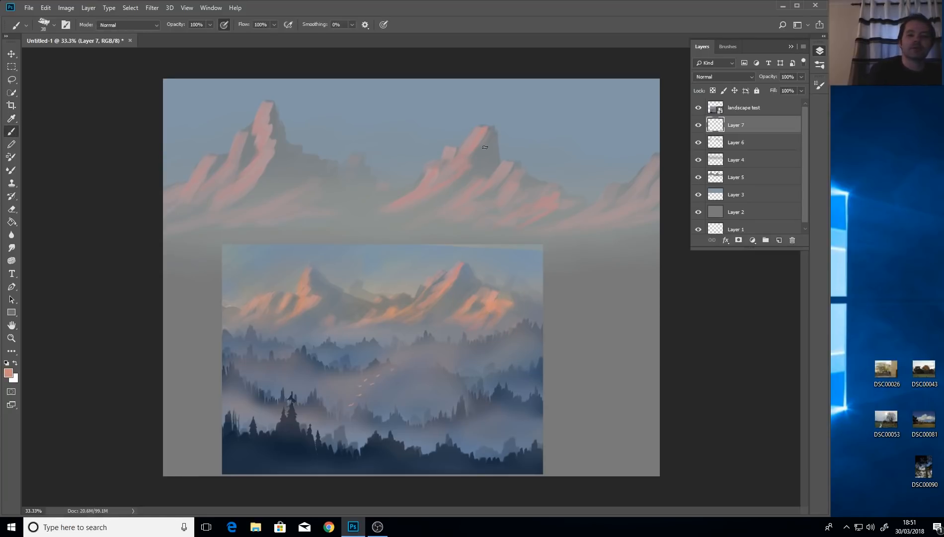
drag(474, 148, 478, 148)
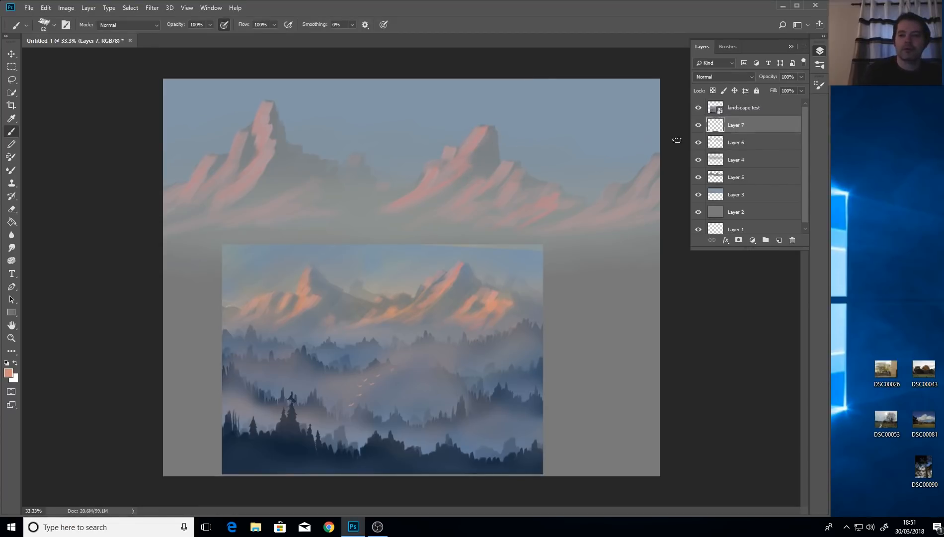
click(778, 240)
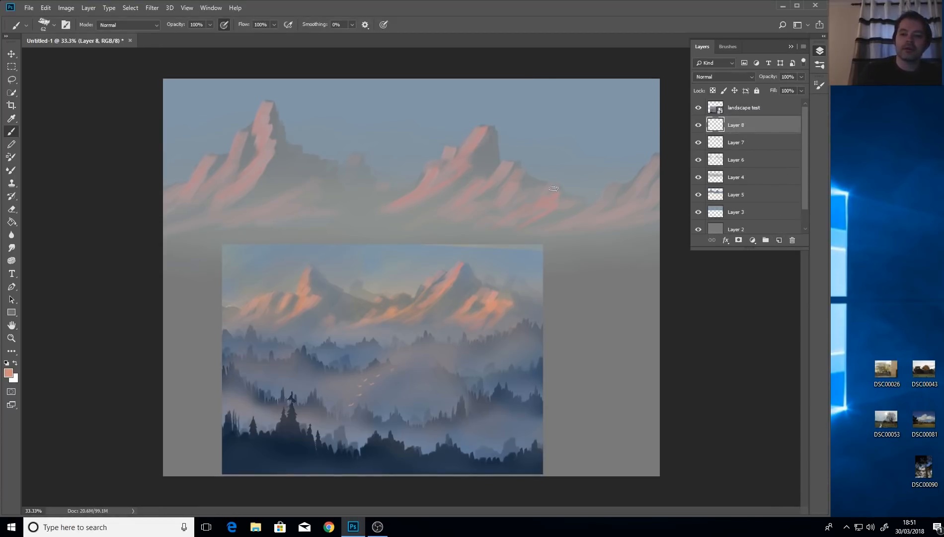
drag(478, 134, 472, 144)
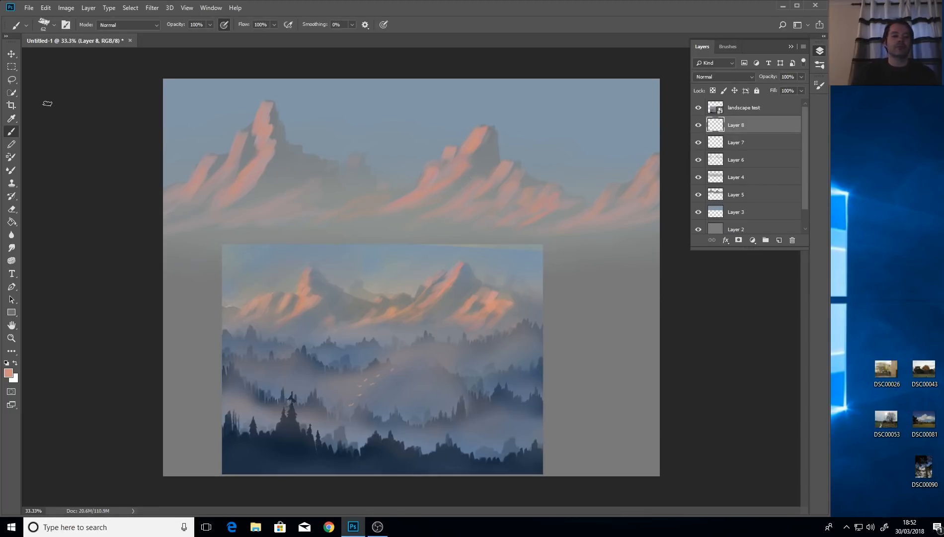
click(11, 119)
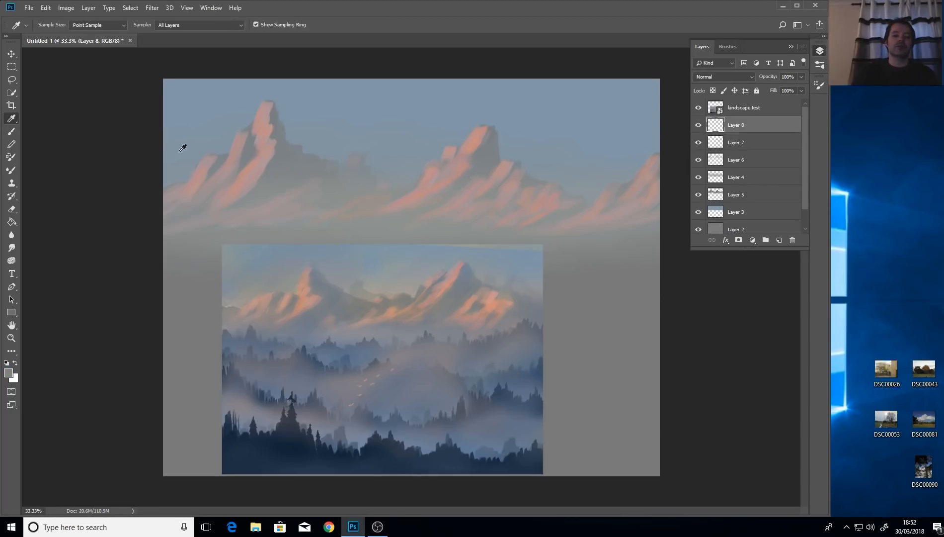
Paint a dark shadow across the mountain, then sample the blue-grey sky and enlarge the brush to 164 px.
key(b)
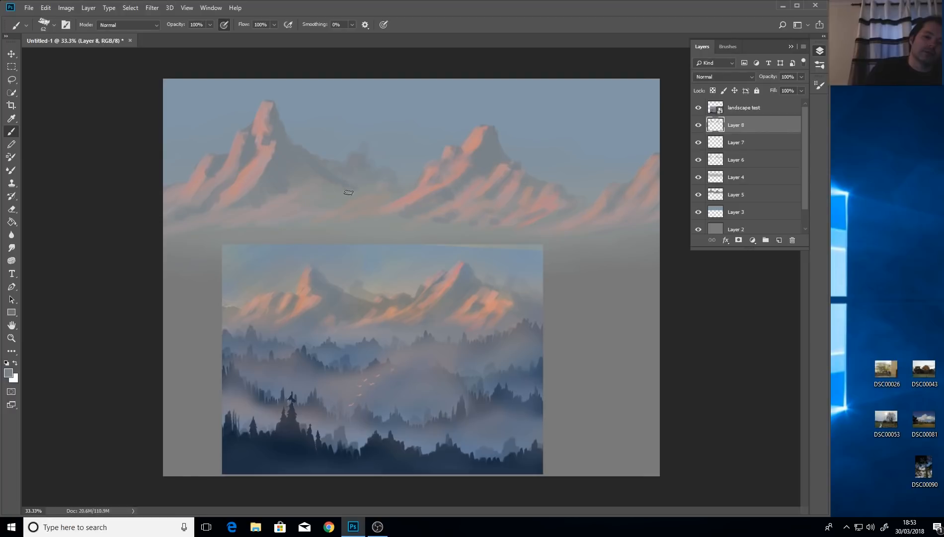
mouse_move(348, 190)
mouse_down()
mouse_move(381, 213)
mouse_move(321, 167)
mouse_move(327, 187)
mouse_move(319, 206)
mouse_move(309, 203)
mouse_move(333, 186)
mouse_move(340, 200)
mouse_move(371, 196)
mouse_up()
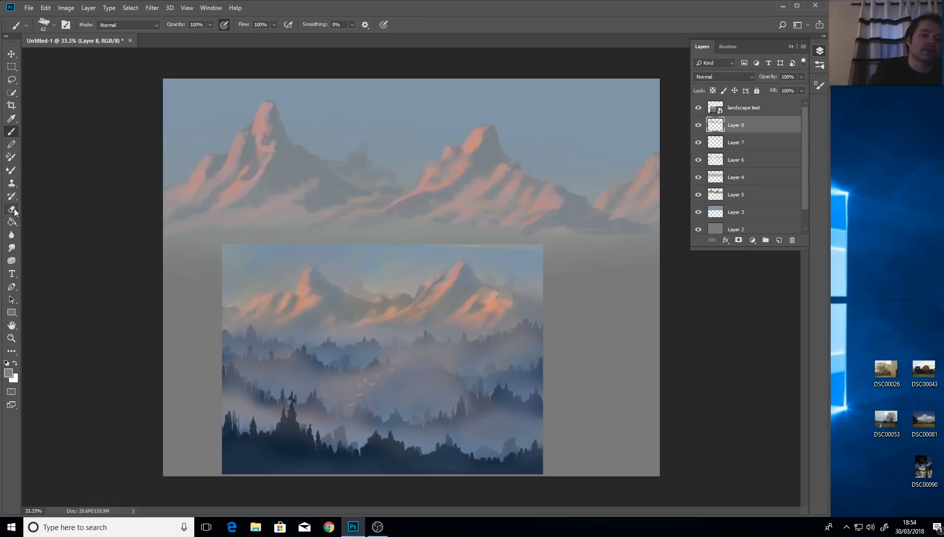
click(11, 119)
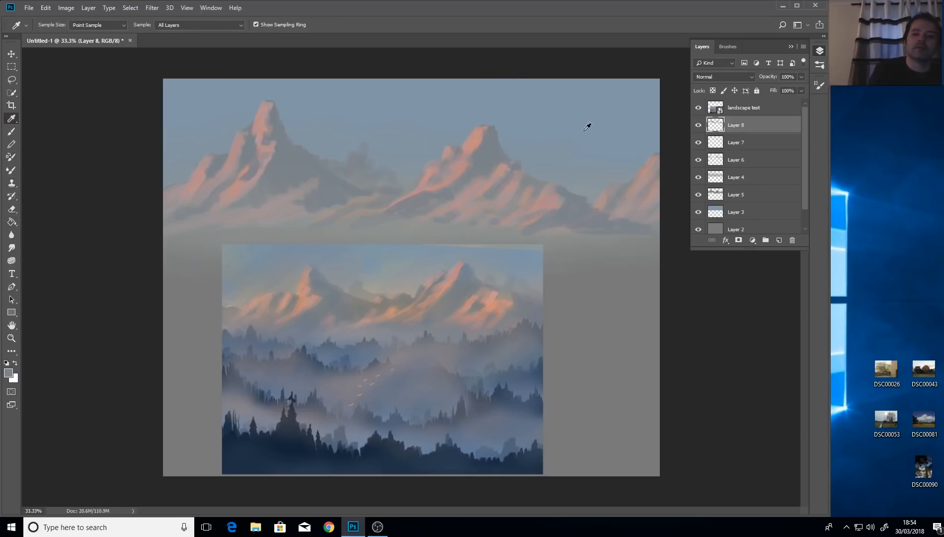
click(621, 142)
key(b)
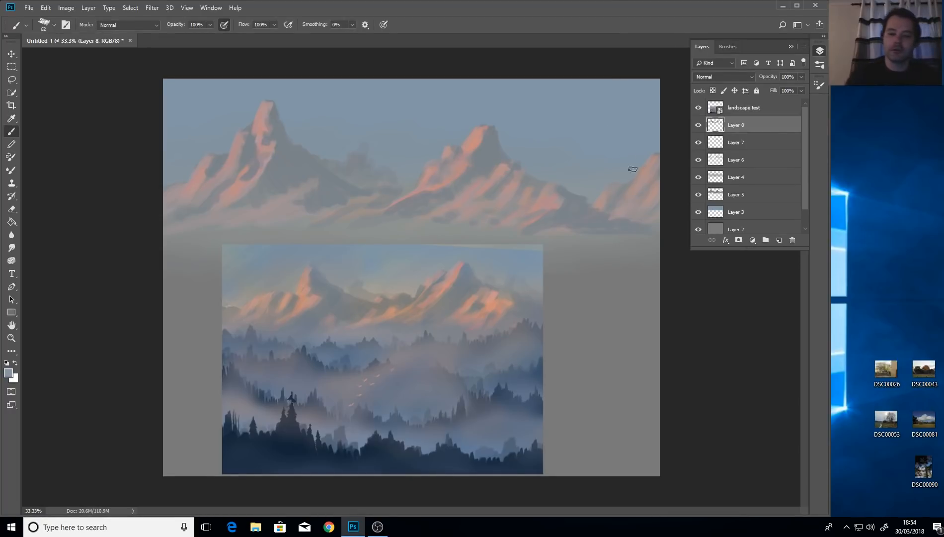
mouse_move(646, 149)
mouse_down()
mouse_move(645, 184)
mouse_move(625, 172)
mouse_move(606, 182)
mouse_move(668, 223)
mouse_up()
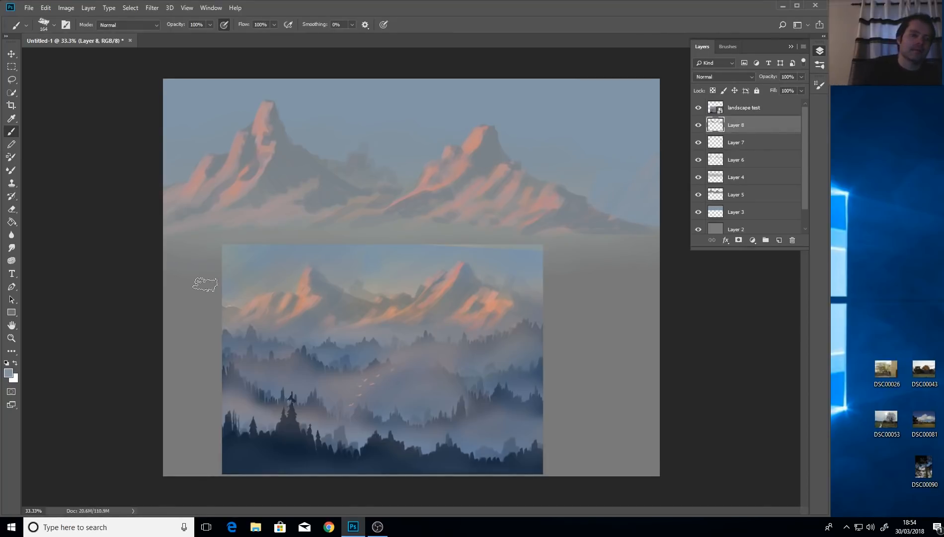
Sample grey tones and paint misty grey hills to the right of the right mountain.
click(11, 119)
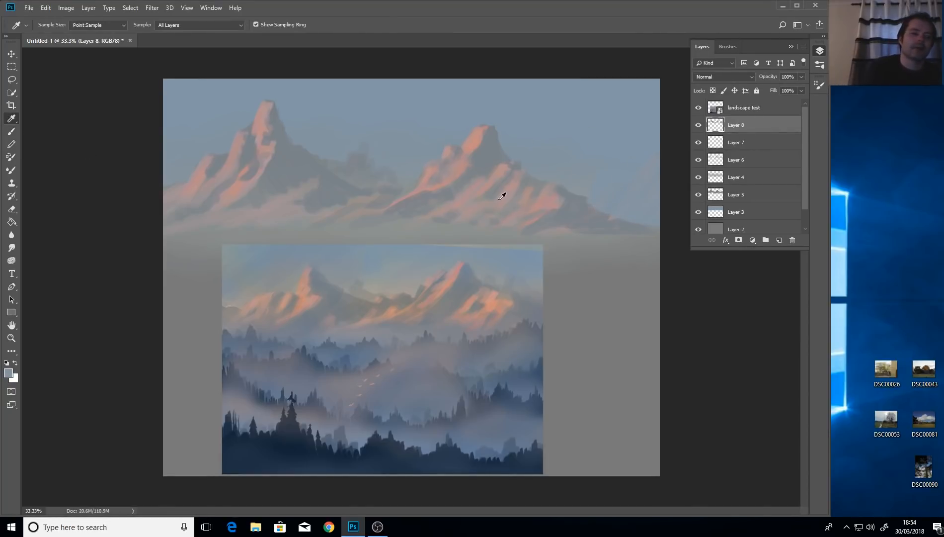
click(11, 131)
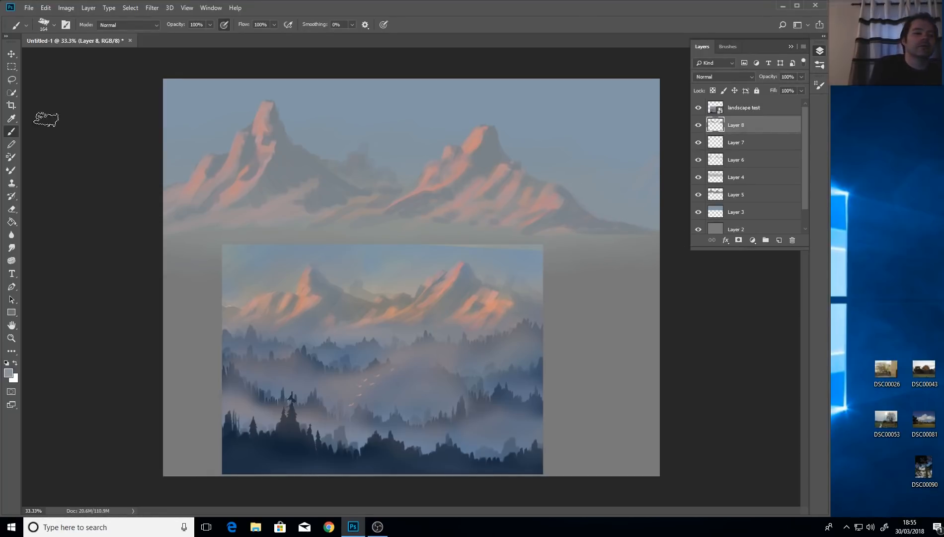
click(12, 119)
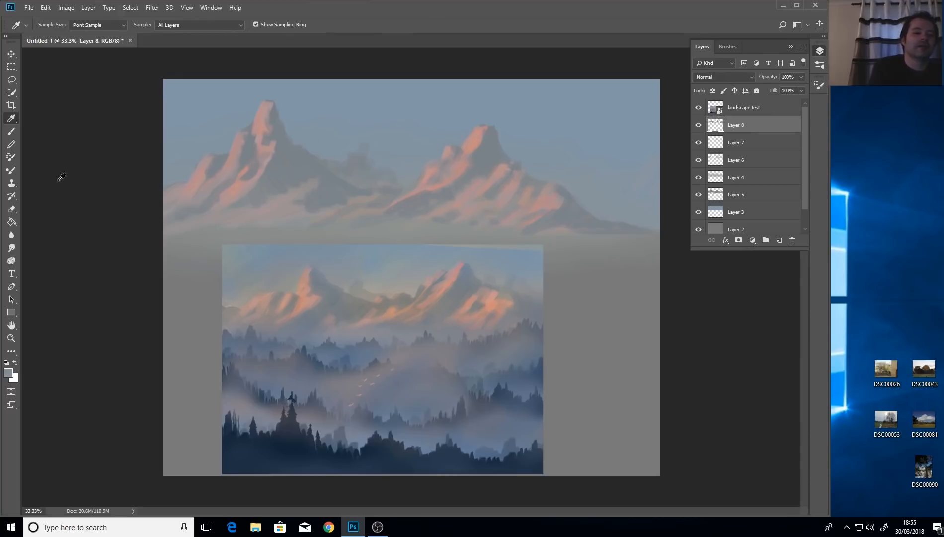
click(12, 131)
mouse_move(638, 189)
mouse_down()
mouse_move(624, 185)
mouse_move(644, 183)
mouse_move(607, 208)
mouse_move(647, 204)
mouse_move(602, 194)
mouse_move(593, 204)
mouse_move(637, 218)
mouse_move(628, 216)
mouse_move(637, 168)
mouse_move(643, 184)
mouse_move(618, 182)
mouse_move(615, 209)
mouse_up()
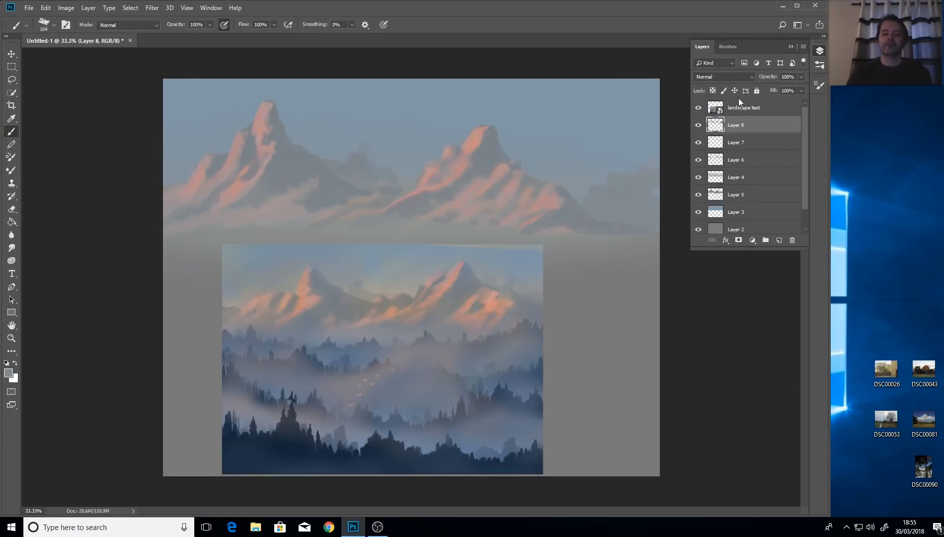
Sample the right mountain's pink, dab it onto the distant hills, then undo the dab.
click(11, 118)
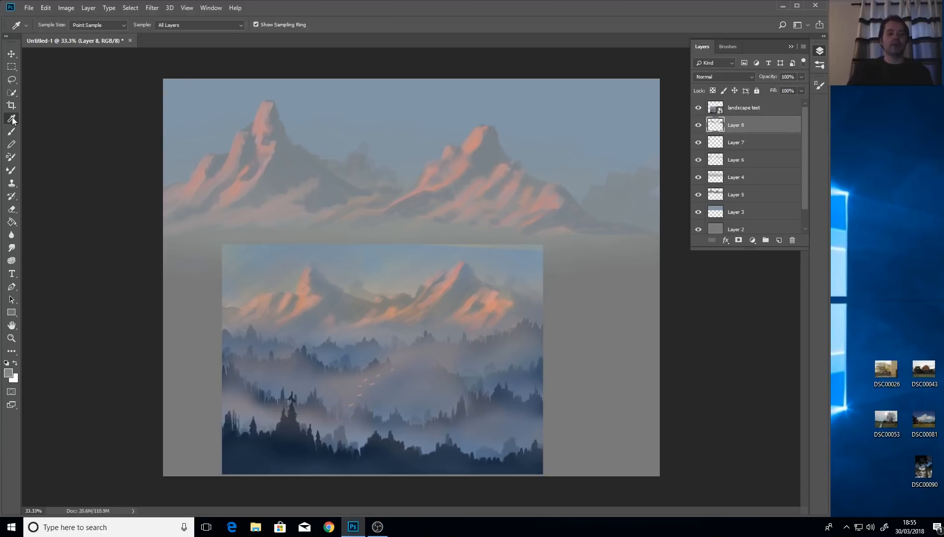
click(492, 146)
click(12, 132)
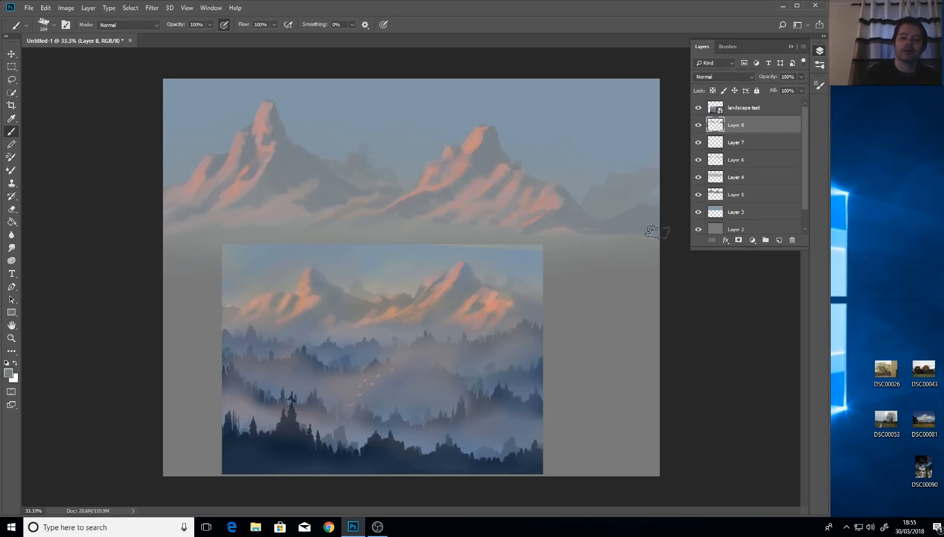
click(595, 220)
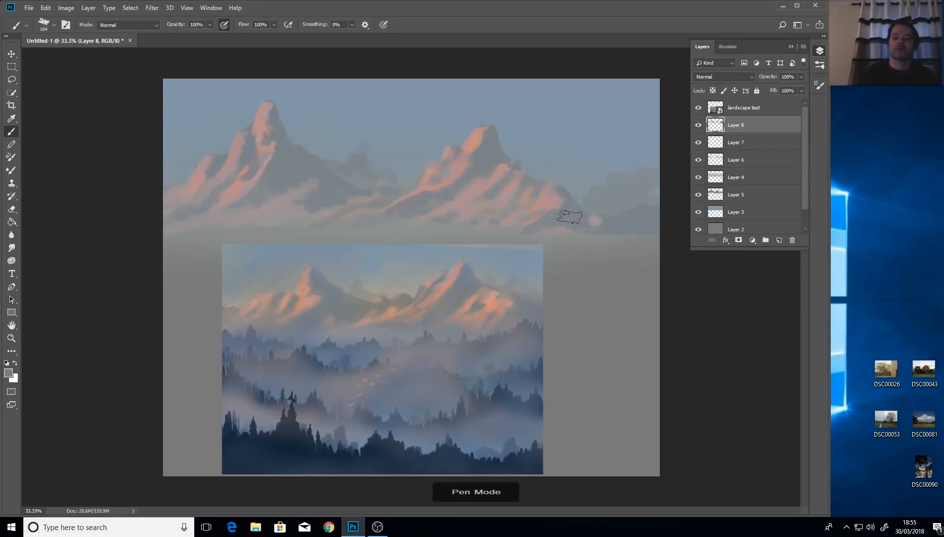
key(ctrl+z)
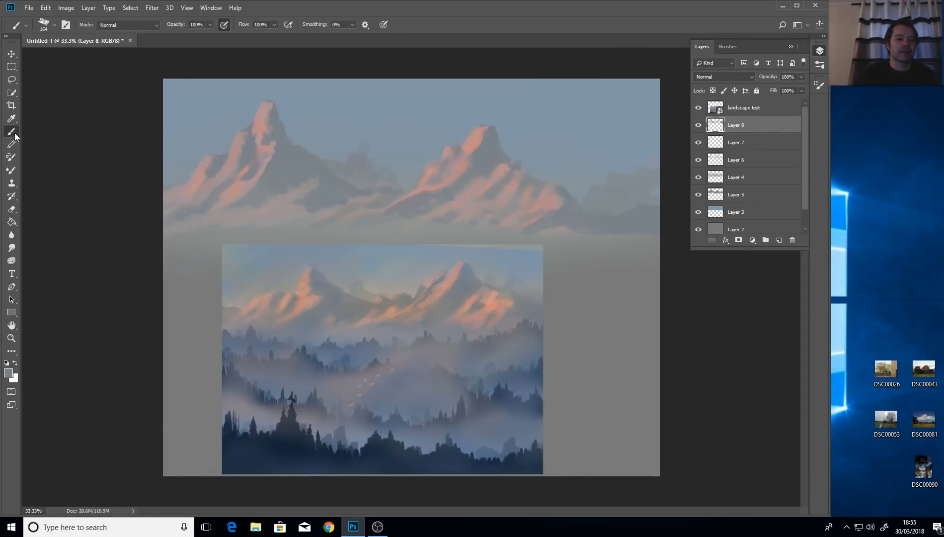
Set the foreground colour to light peach #e1b39f, starting from a warm grey sampled on the canvas.
click(8, 374)
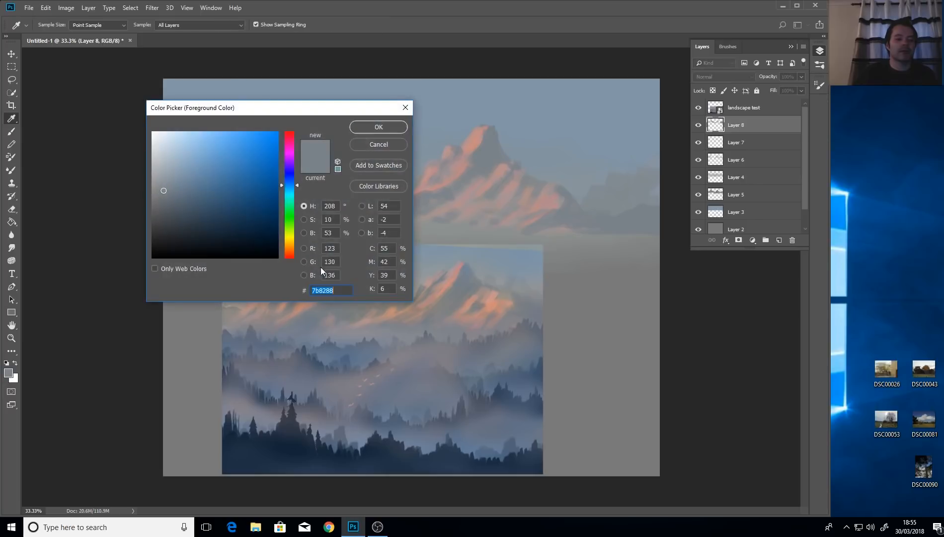
click(420, 313)
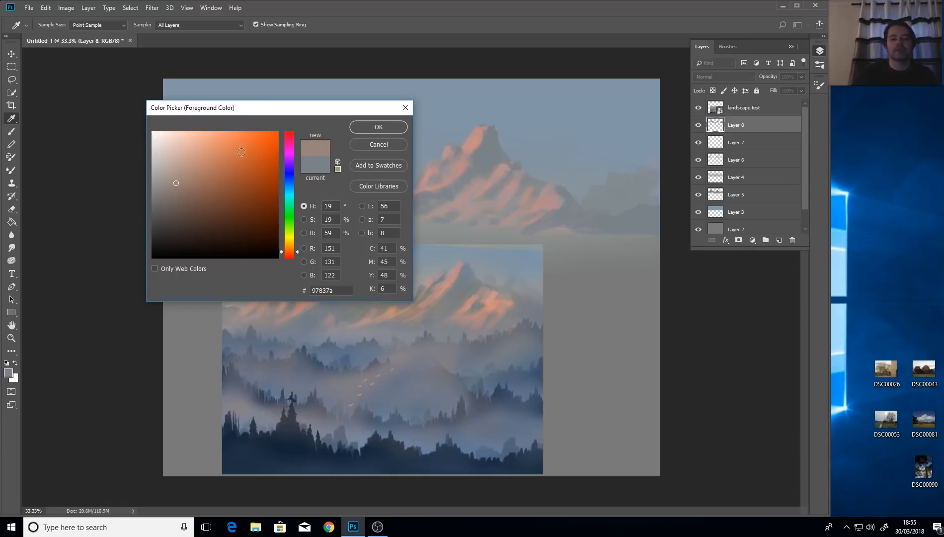
mouse_move(176, 184)
mouse_down()
mouse_move(224, 171)
mouse_move(189, 146)
mouse_up()
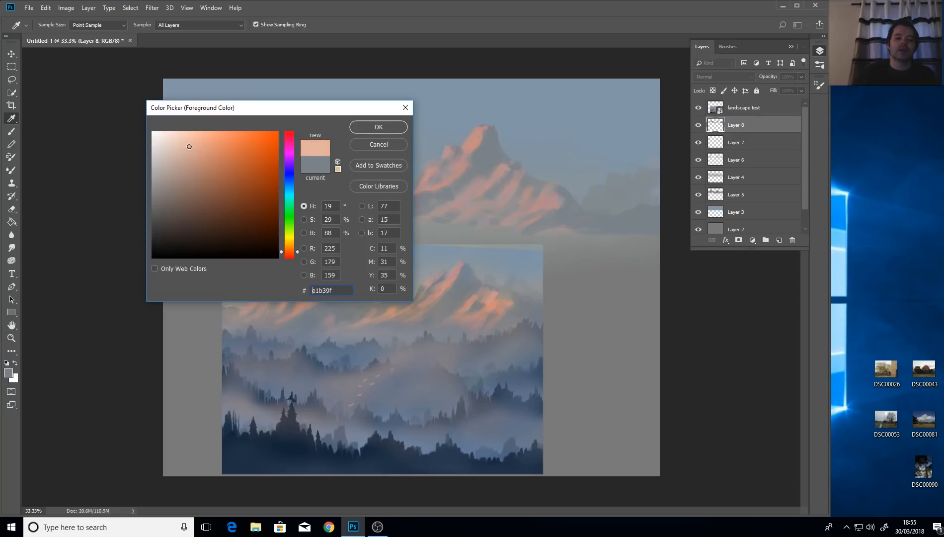
key(b)
click(388, 127)
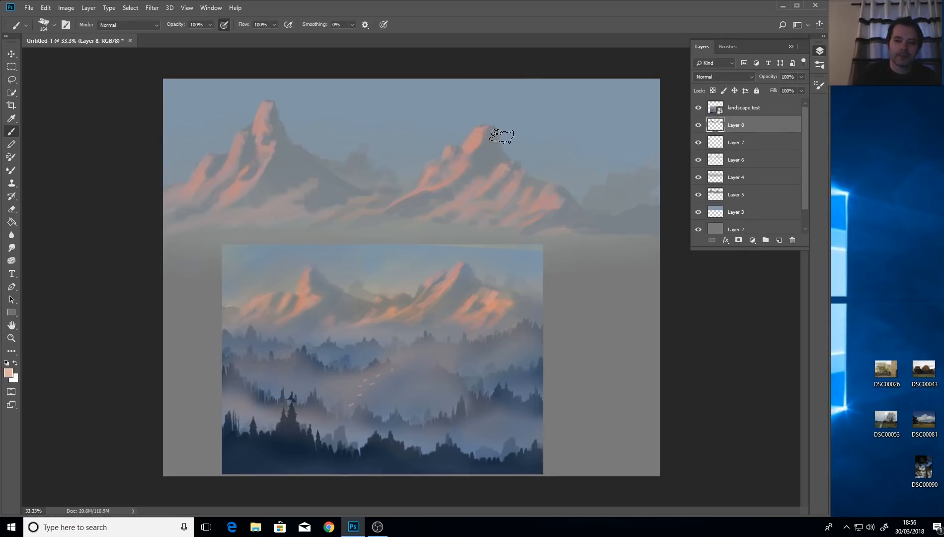
Add a new Layer 9 and paint light peach highlights on the right mountain's slope with a 44 px brush.
drag(500, 139, 491, 143)
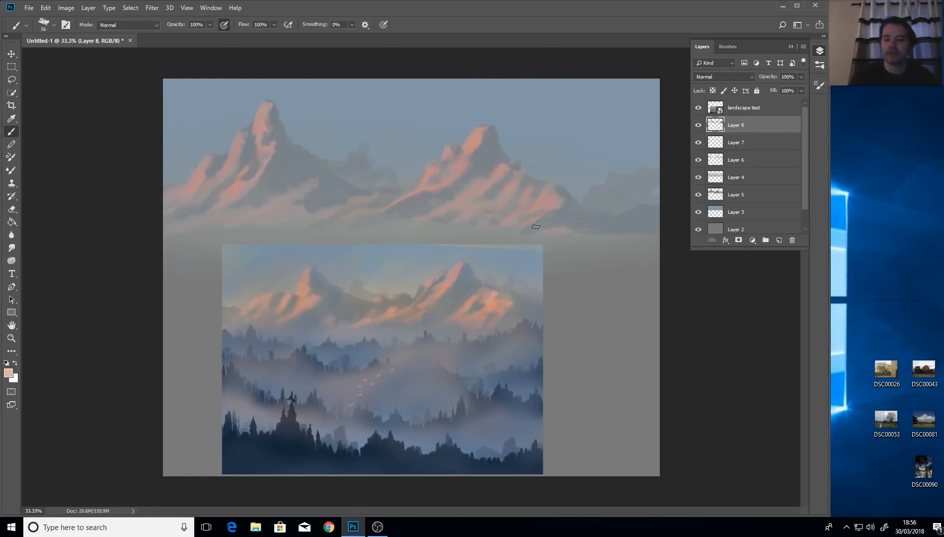
key(ctrl+shift+alt+n)
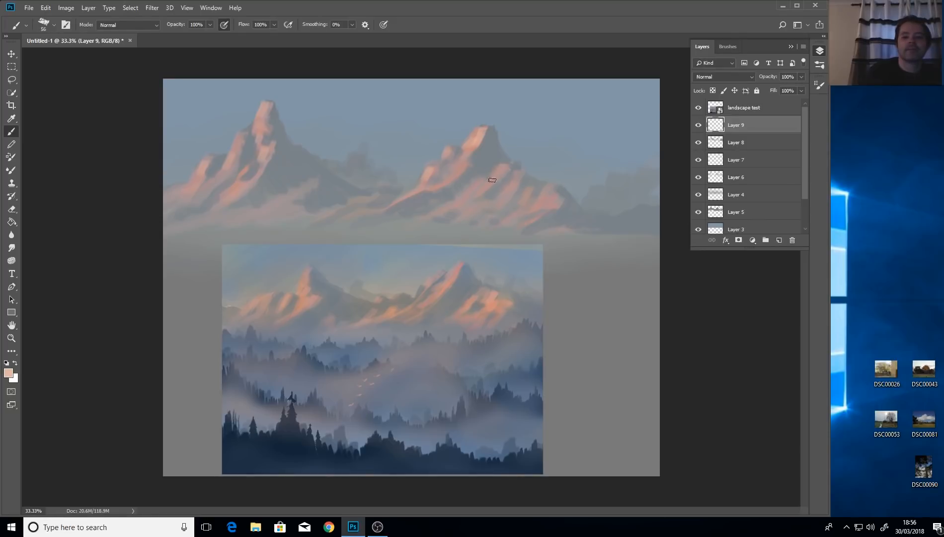
drag(492, 180, 503, 169)
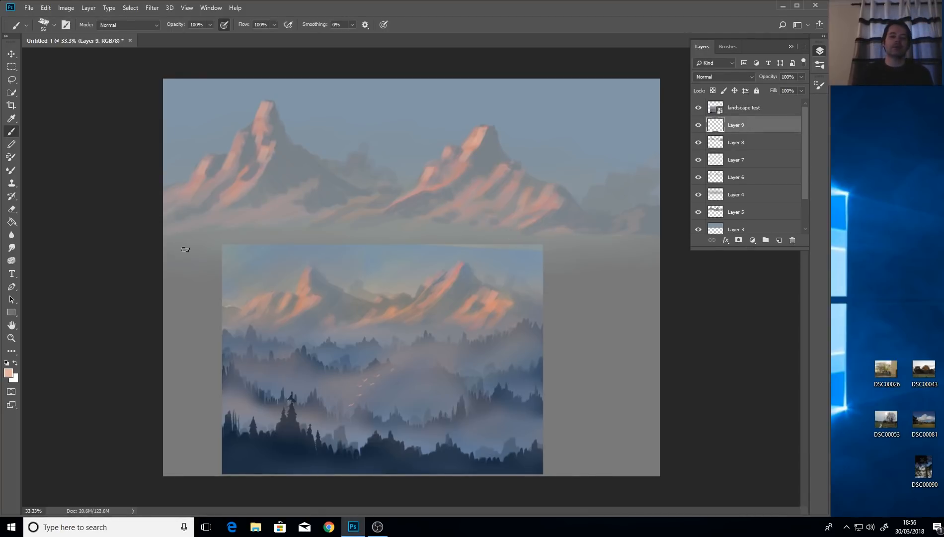
Test an orange dab on the right peak and undo it, then sample a canvas tone for the ridge highlights.
click(10, 371)
click(234, 147)
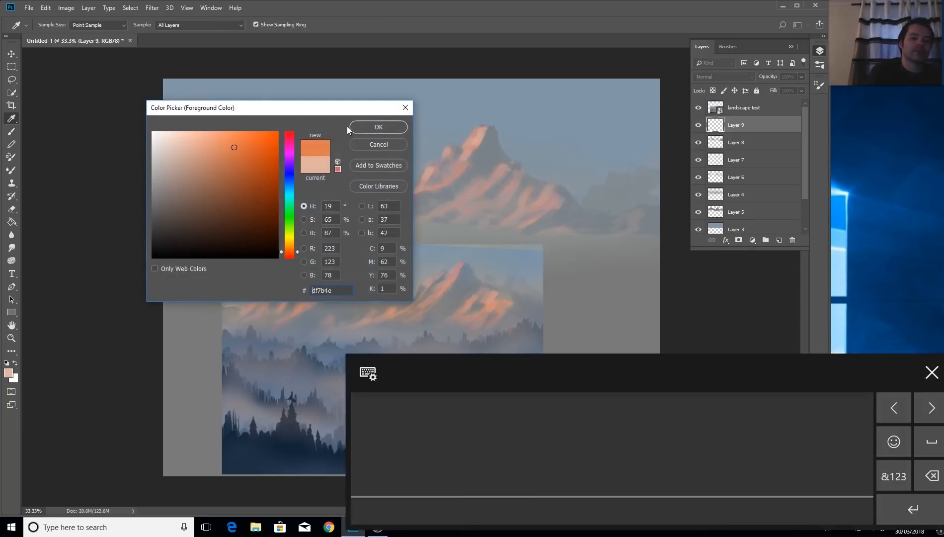
click(389, 128)
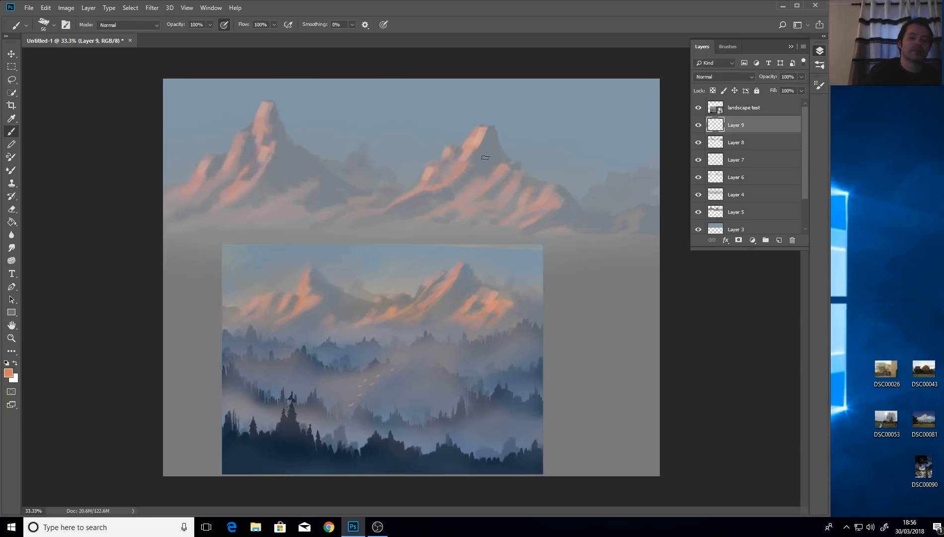
click(476, 131)
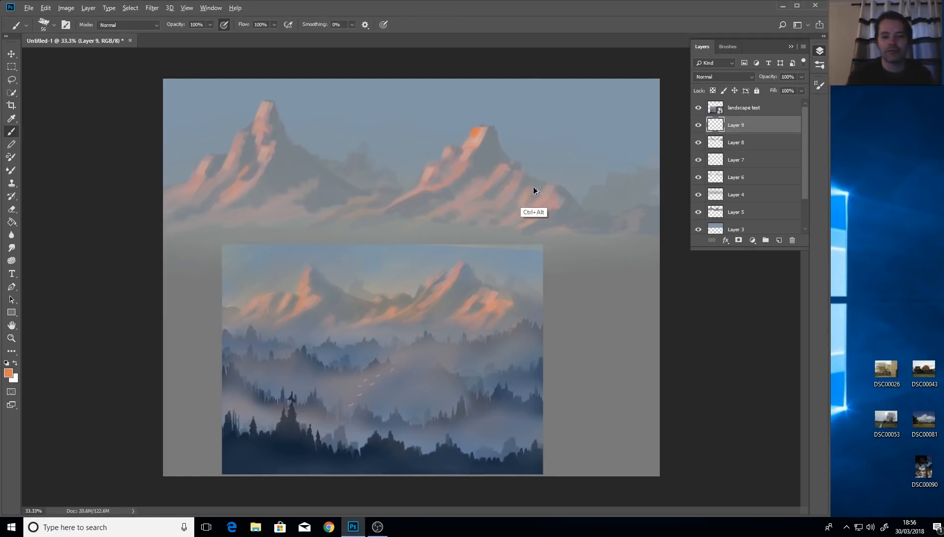
key(ctrl+alt+z)
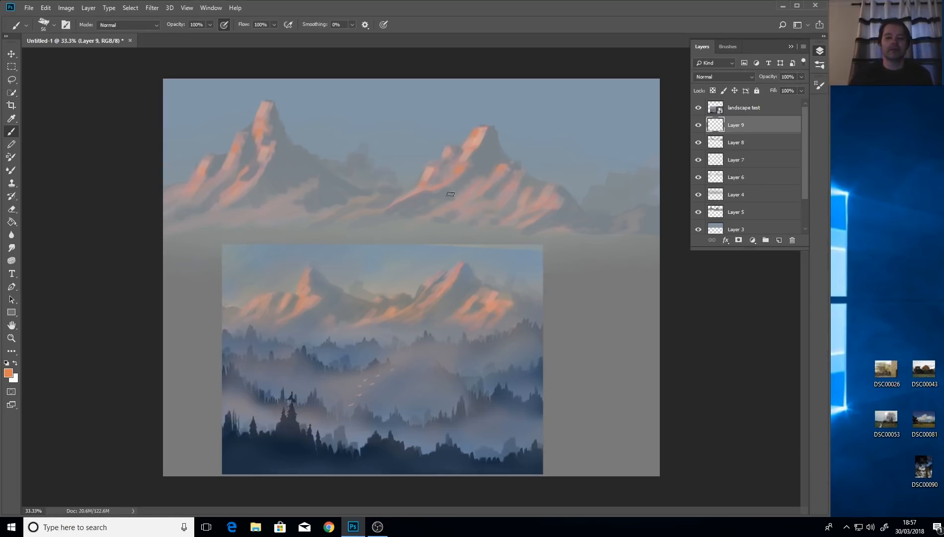
click(11, 118)
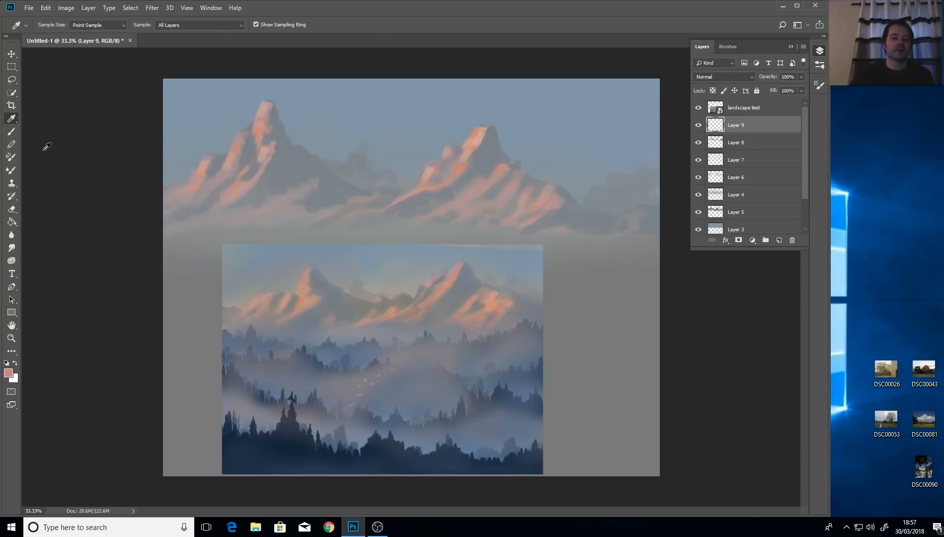
click(12, 132)
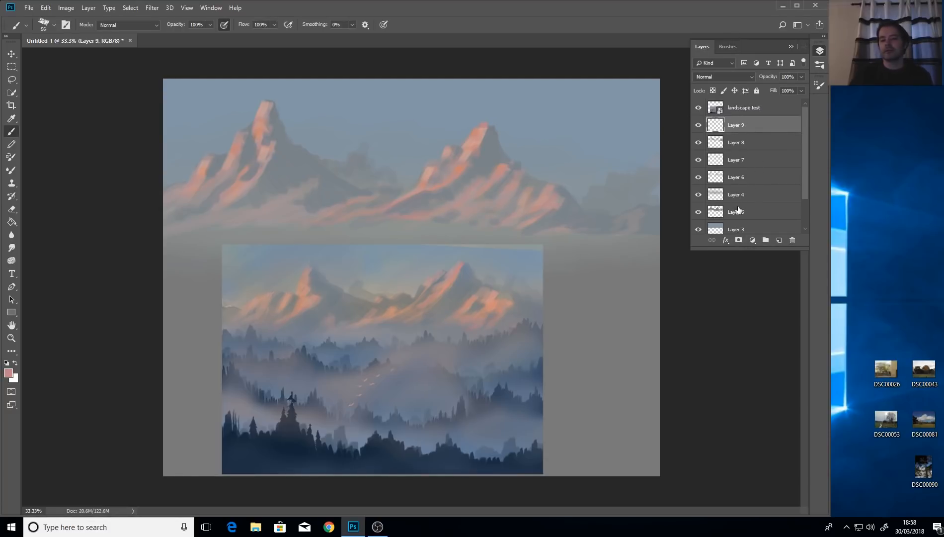
Toggle the visibility of Layers 4, 3 and 5 to inspect what each holds.
click(698, 195)
click(698, 194)
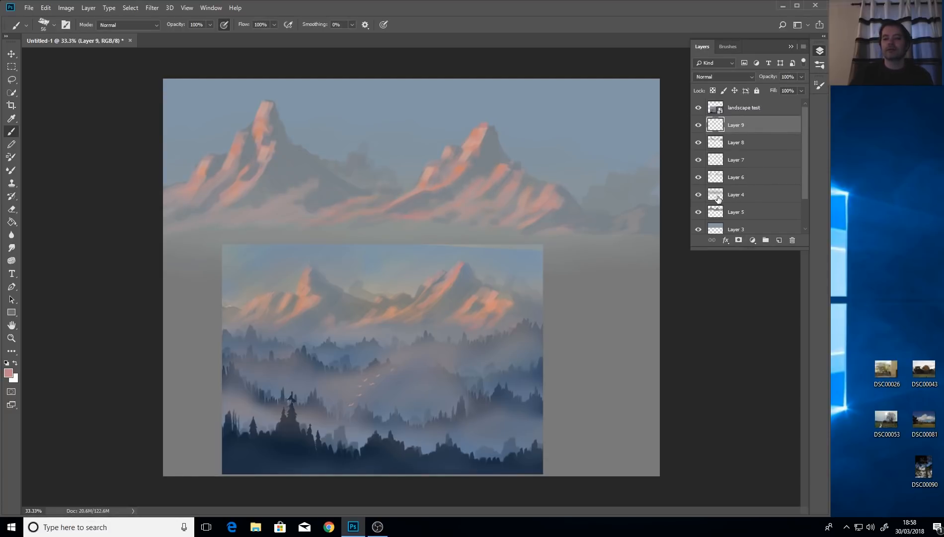
drag(805, 188, 804, 230)
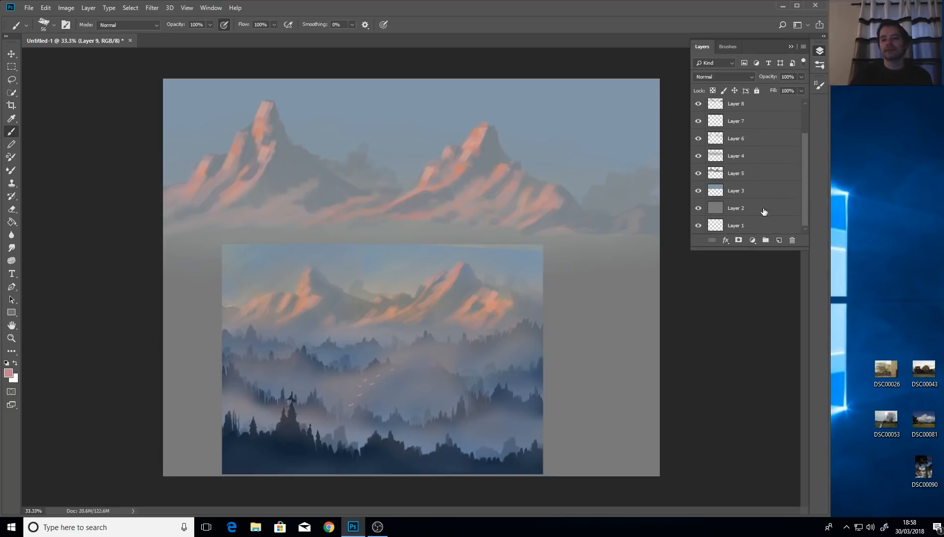
click(698, 191)
click(697, 193)
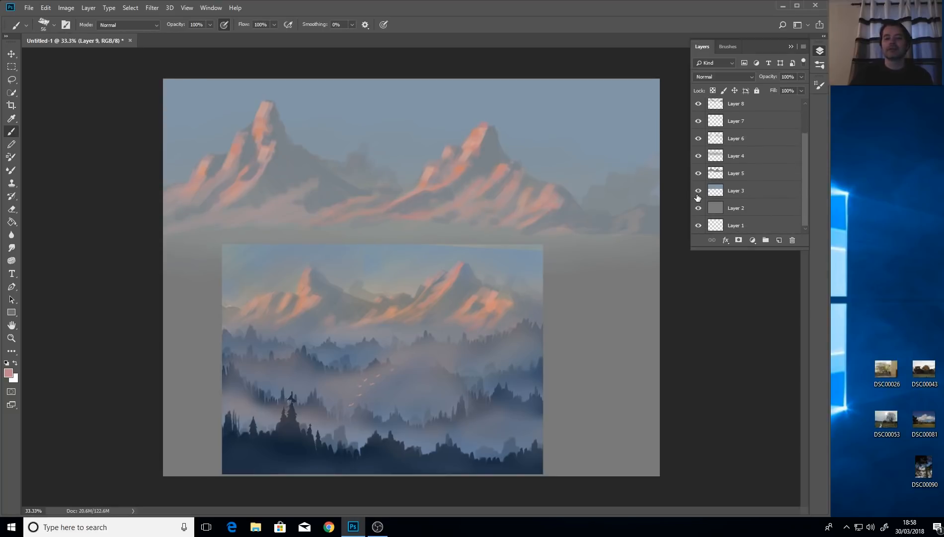
click(698, 174)
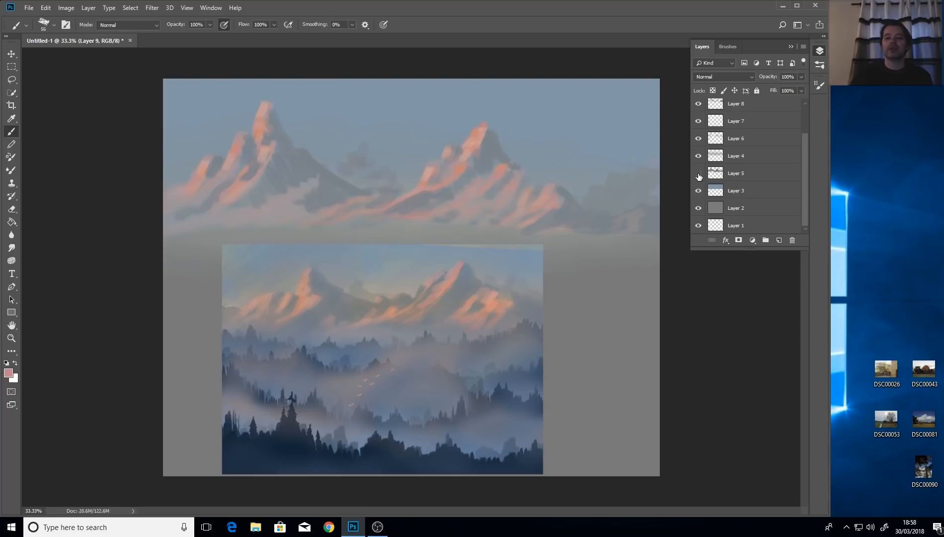
click(698, 174)
Select Layers 5 through 9 and merge them into a single Layer 9.
click(751, 175)
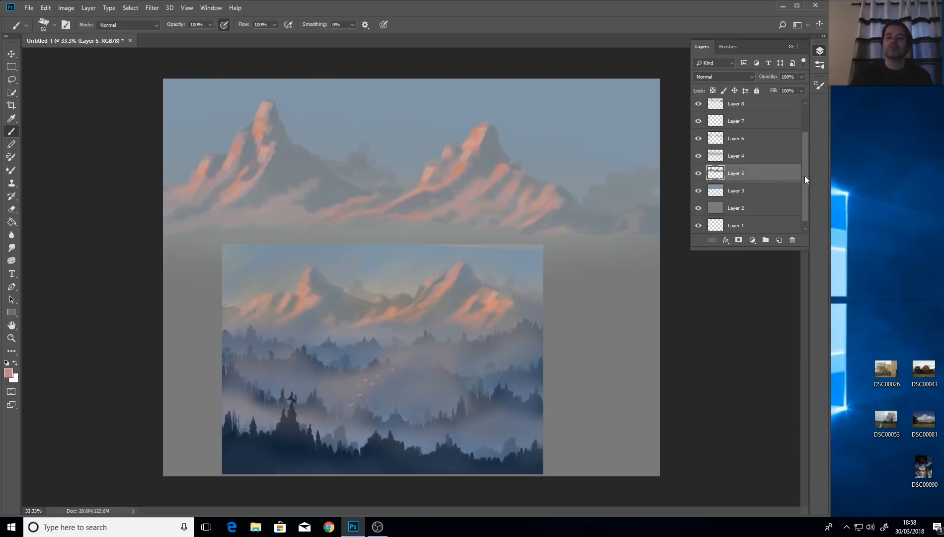
scroll(804, 175, up, 2)
shift+click(745, 131)
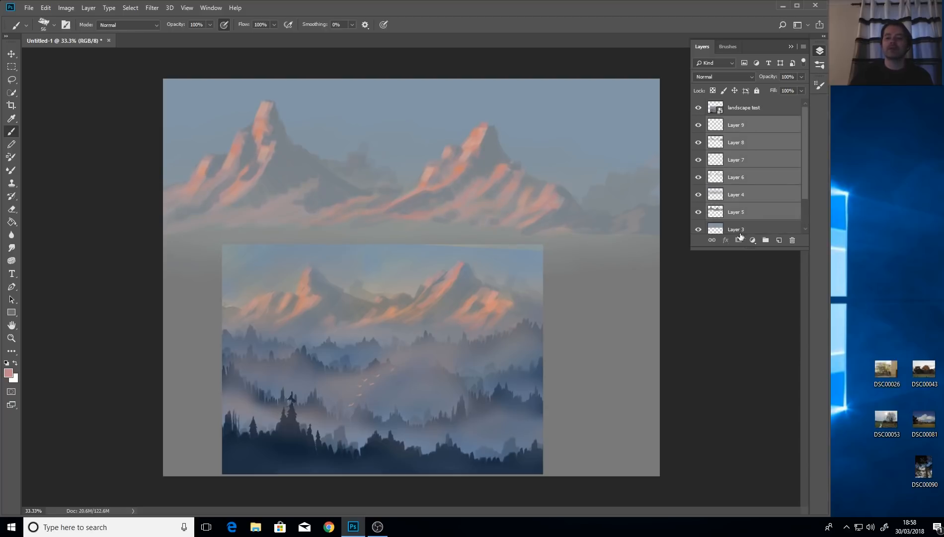
scroll(804, 188, down, 2)
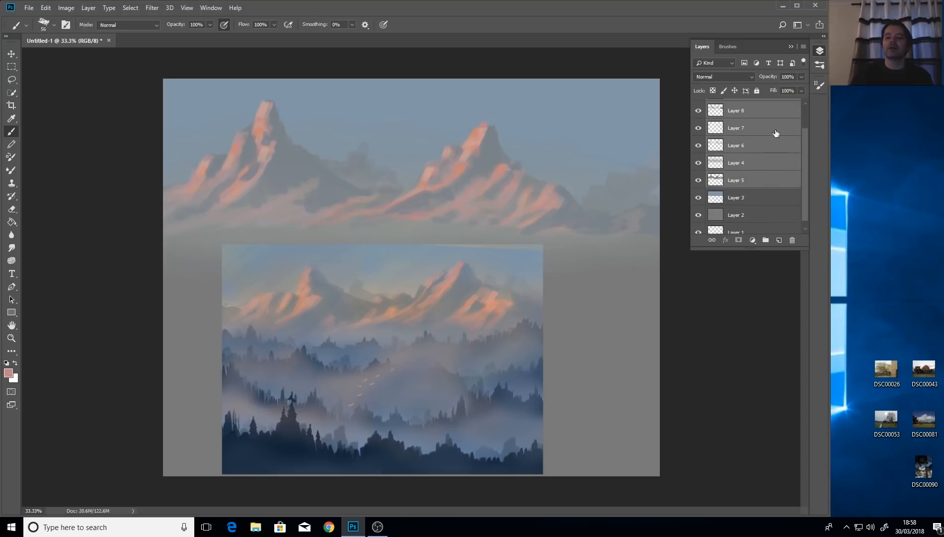
scroll(807, 213, up, 2)
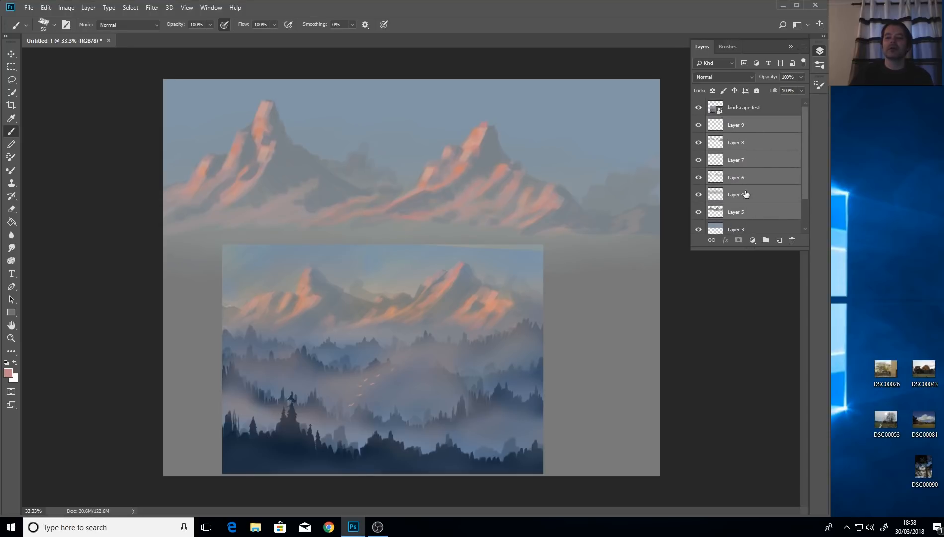
right_click(743, 129)
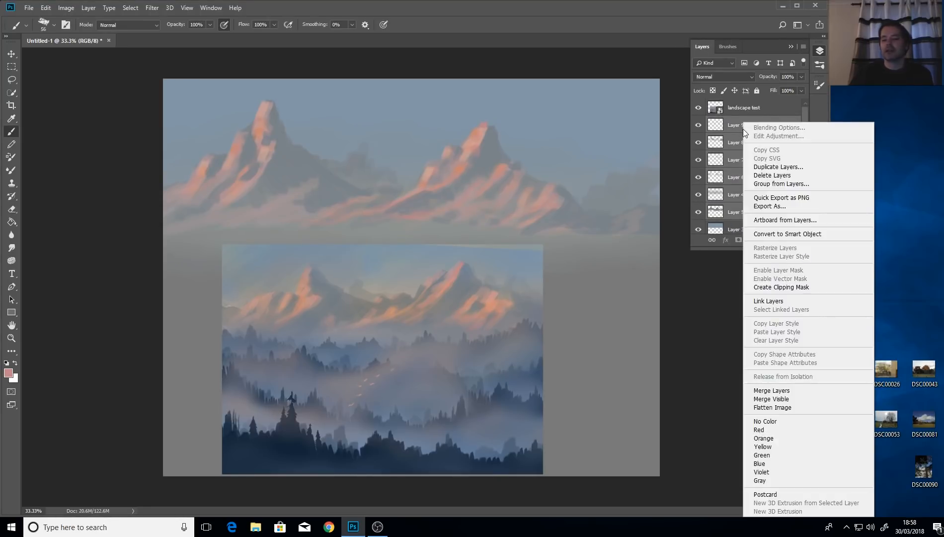
click(805, 390)
Compare the merged Layer 9 and Layer 3 by toggling visibility, then add an empty Layer 10.
click(699, 125)
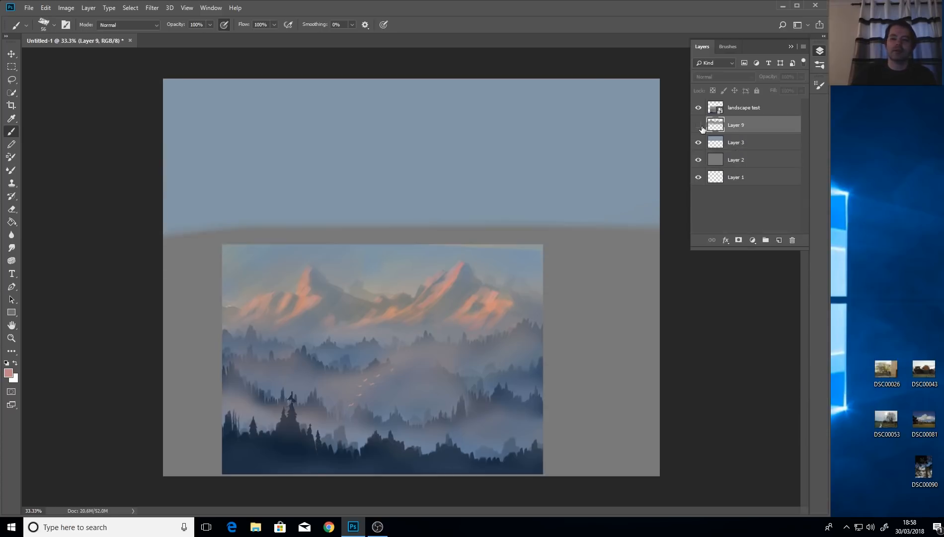
click(699, 125)
click(700, 127)
click(701, 127)
click(700, 127)
click(700, 128)
click(701, 127)
click(700, 127)
click(701, 127)
click(700, 127)
click(700, 142)
click(701, 143)
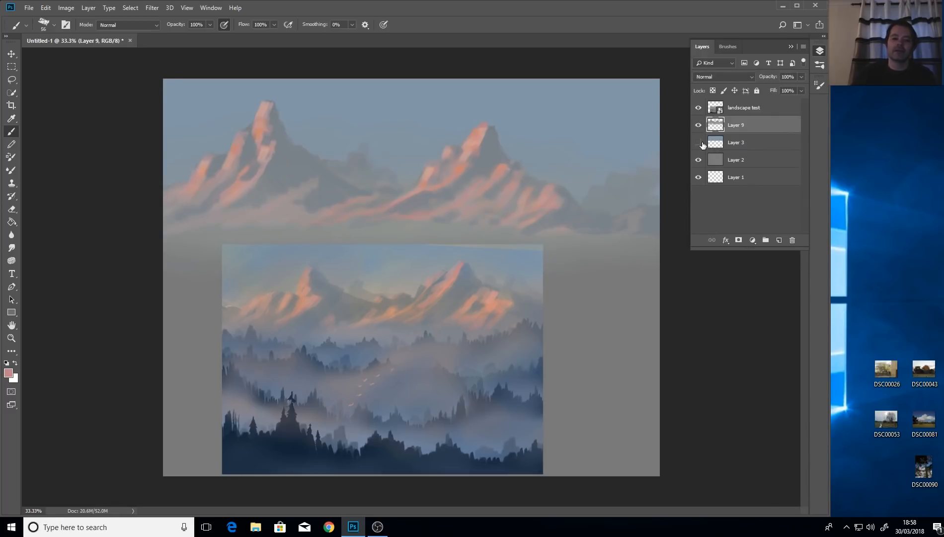
click(701, 142)
click(701, 142)
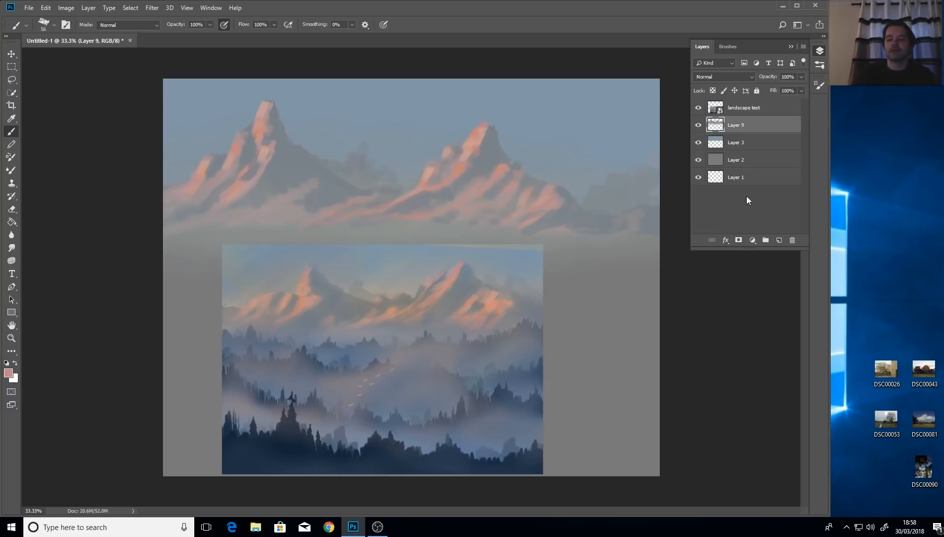
click(779, 241)
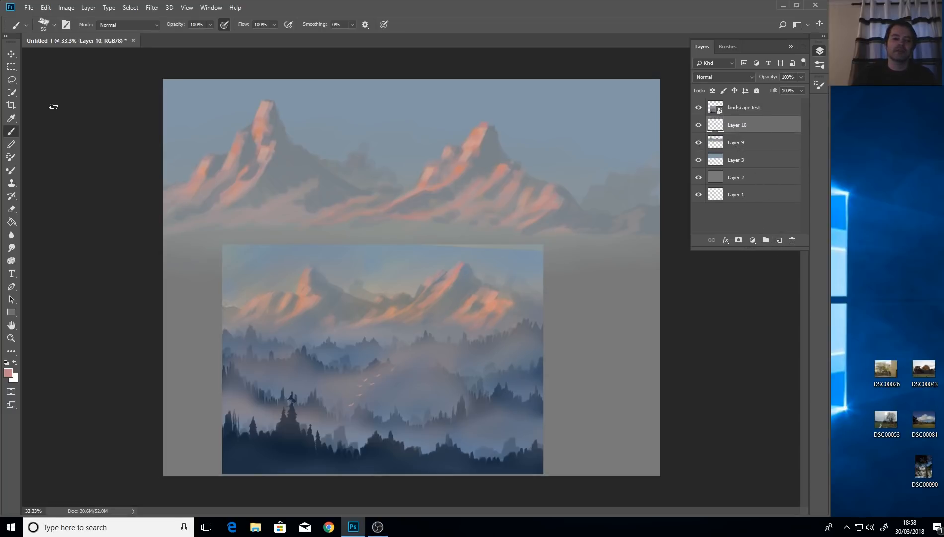
Shrink the 'landscape test' reference to about a third and place it in the canvas's top-right corner.
click(11, 53)
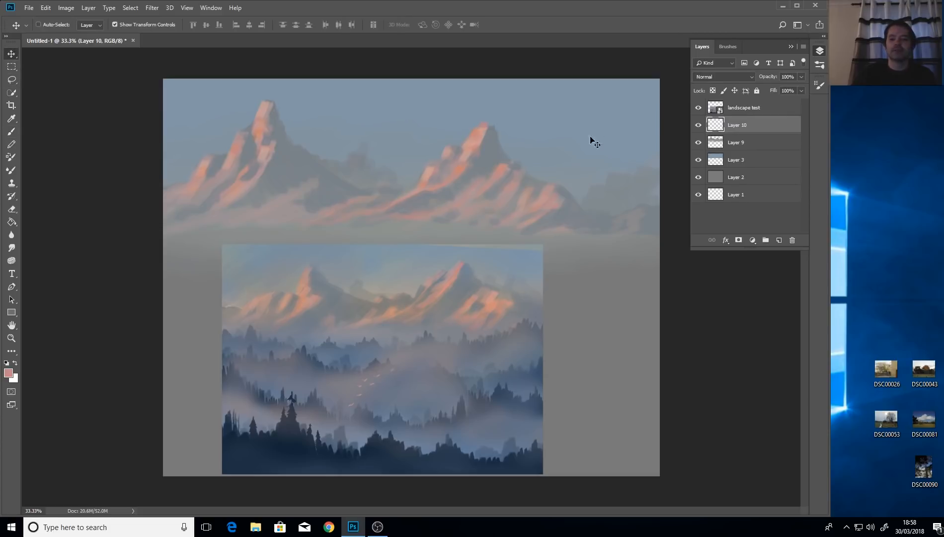
click(760, 107)
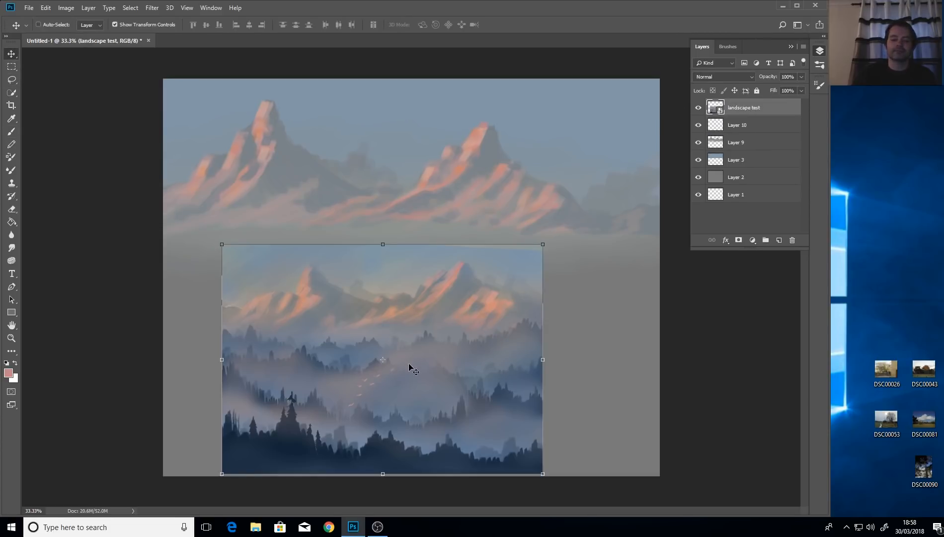
drag(409, 367, 447, 329)
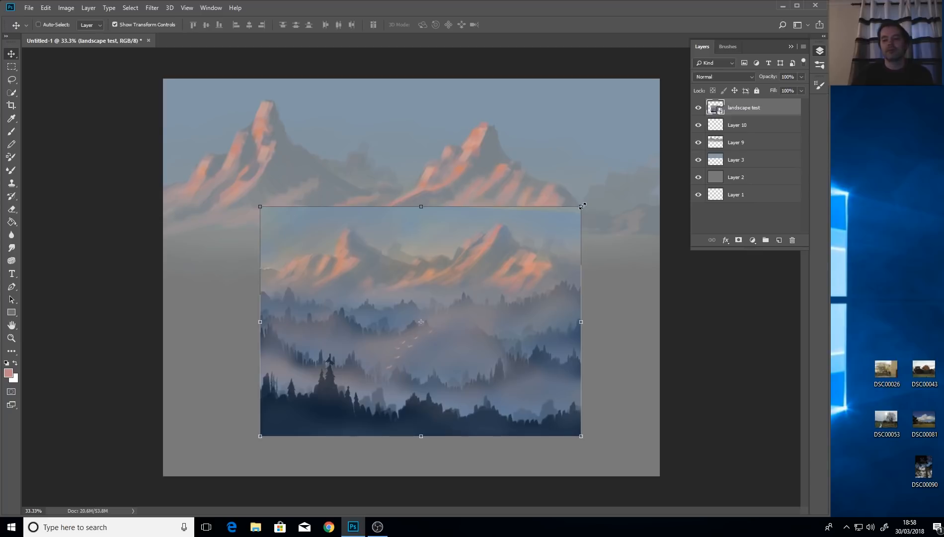
drag(583, 205, 369, 356)
drag(327, 397, 666, 94)
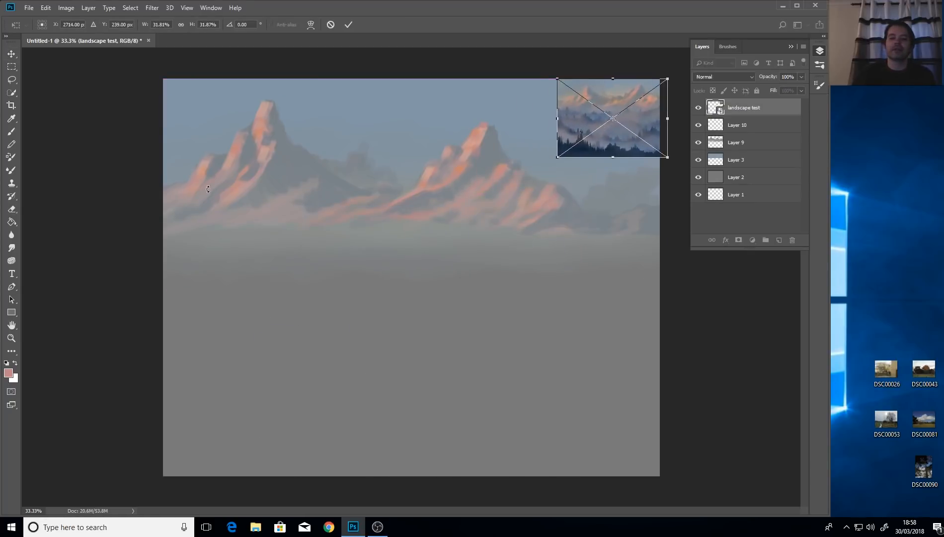
click(12, 118)
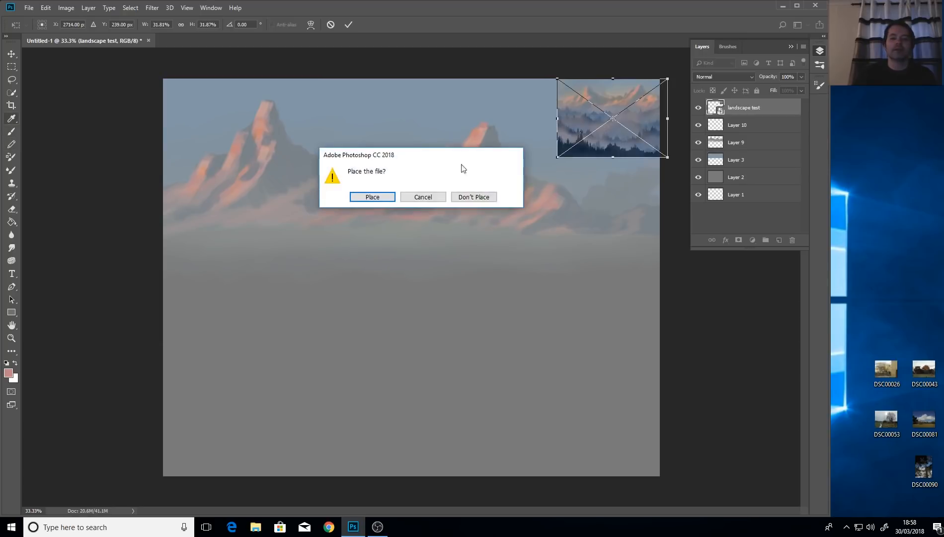
click(374, 198)
Sample the dark tree blue from the reference and add a new Layer 11 above Layer 10.
click(619, 147)
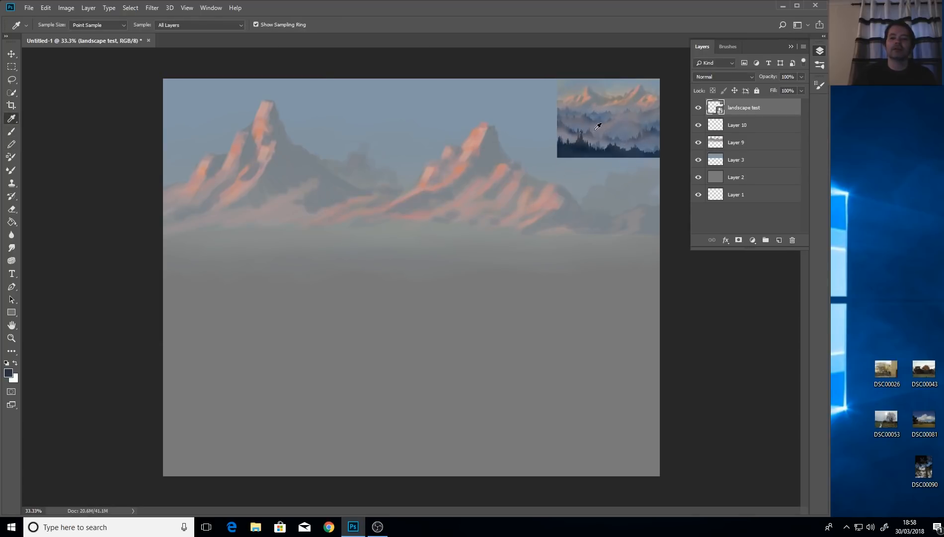
click(12, 131)
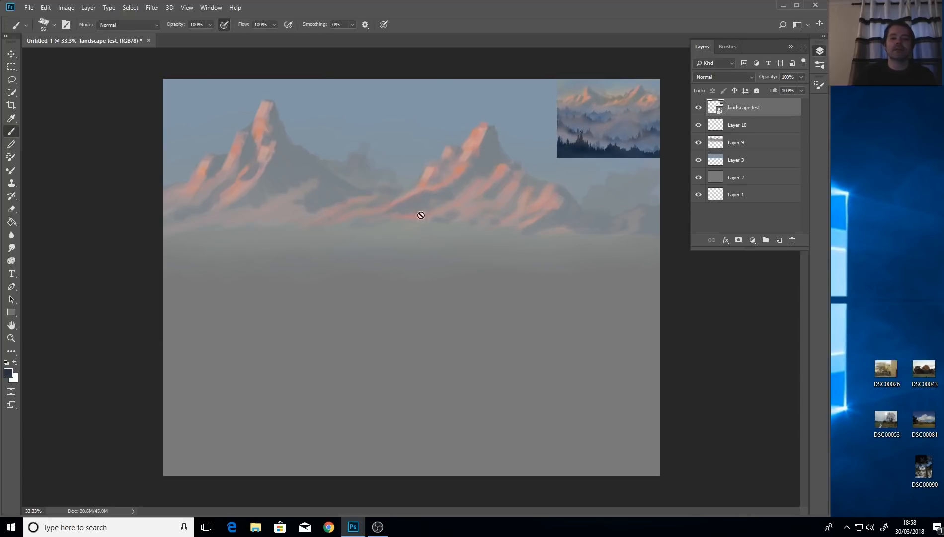
click(743, 123)
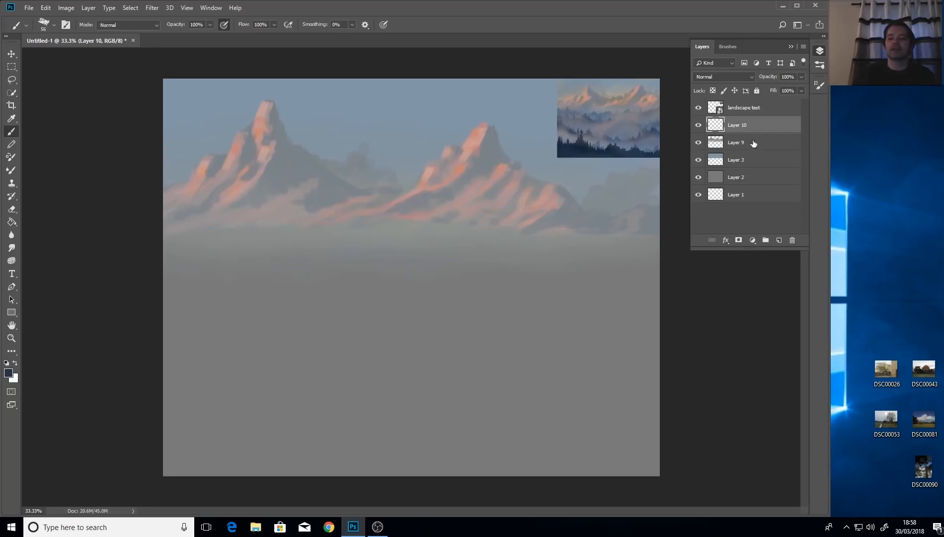
click(778, 240)
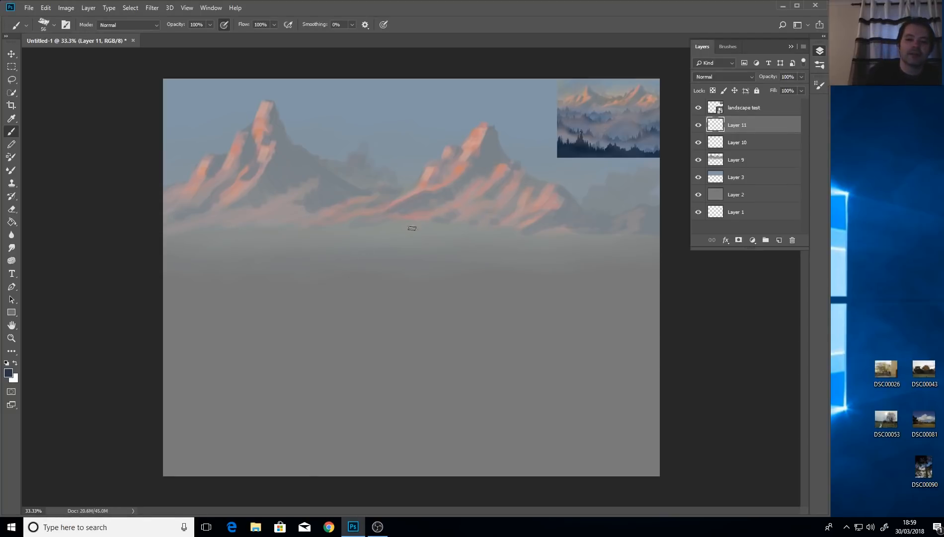
Paint a block of dark blue vertical tree strokes with a 32 px brush below the left peak.
alt+right_click(316, 263)
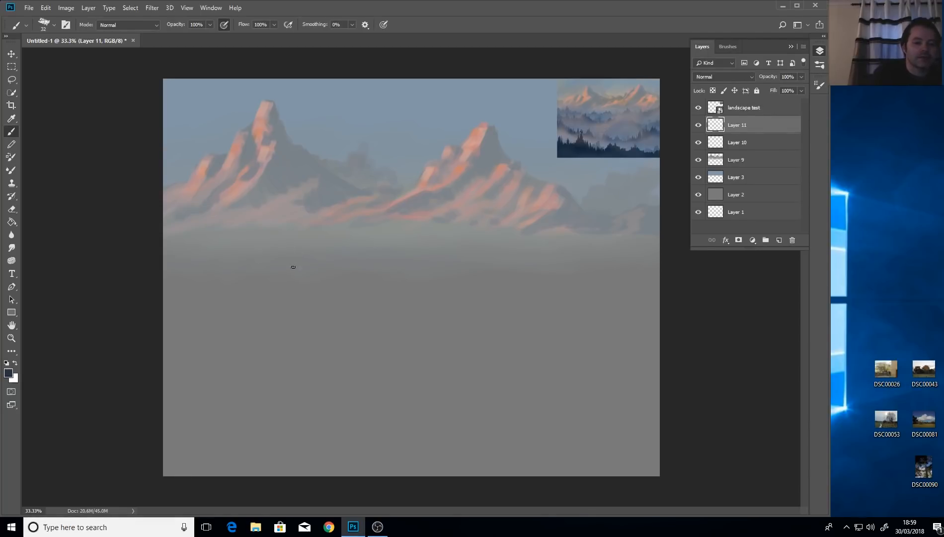
mouse_move(293, 258)
mouse_down()
mouse_move(292, 286)
mouse_move(293, 261)
mouse_move(302, 295)
mouse_move(313, 274)
mouse_move(319, 291)
mouse_move(325, 261)
mouse_move(324, 287)
mouse_move(329, 272)
mouse_move(340, 293)
mouse_move(310, 297)
mouse_move(310, 273)
mouse_move(303, 289)
mouse_move(304, 269)
mouse_move(304, 286)
mouse_move(282, 265)
mouse_move(263, 285)
mouse_move(252, 262)
mouse_move(243, 274)
mouse_move(233, 264)
mouse_move(228, 280)
mouse_move(248, 266)
mouse_move(254, 289)
mouse_move(248, 260)
mouse_move(228, 263)
mouse_move(251, 288)
mouse_move(225, 284)
mouse_move(220, 263)
mouse_move(263, 251)
mouse_up()
mouse_move(261, 257)
mouse_down()
mouse_move(257, 269)
mouse_move(274, 282)
mouse_move(287, 257)
mouse_up()
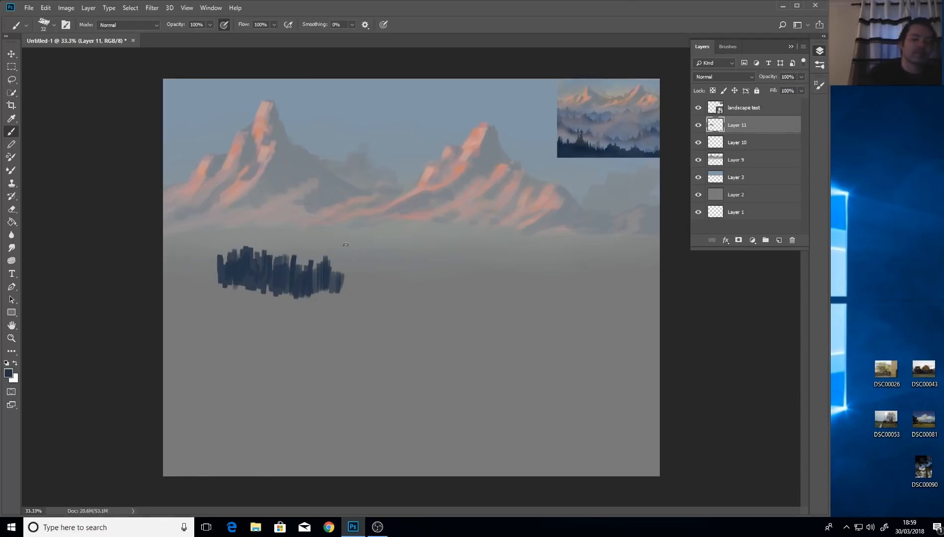
With the brush shrunk to 14 px and then 8 px, extend the tree strokes from the left edge to mid-canvas.
alt+right_click(335, 280)
drag(335, 279, 332, 279)
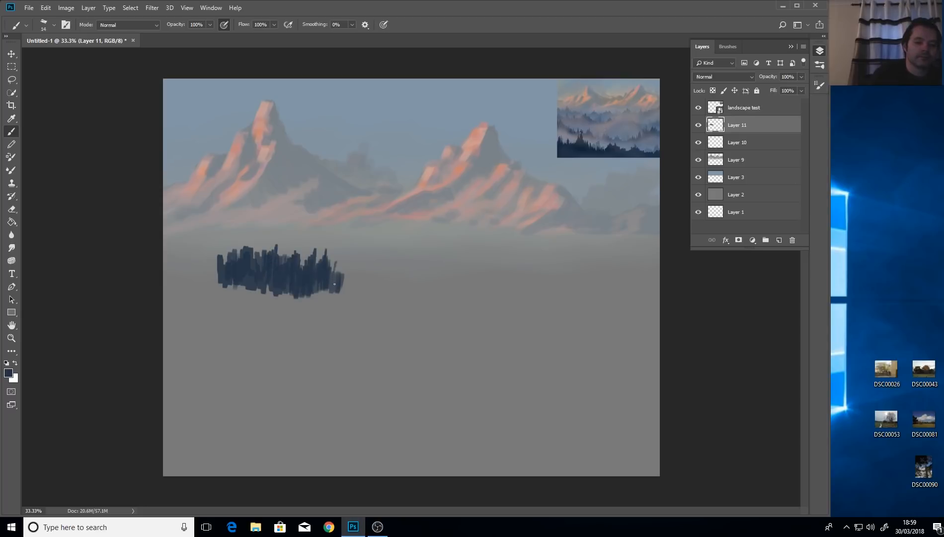
drag(342, 271, 344, 270)
mouse_move(214, 257)
mouse_down()
mouse_move(199, 248)
mouse_move(235, 278)
mouse_move(206, 258)
mouse_move(207, 276)
mouse_move(214, 273)
mouse_move(195, 259)
mouse_move(187, 276)
mouse_move(185, 248)
mouse_move(183, 269)
mouse_up()
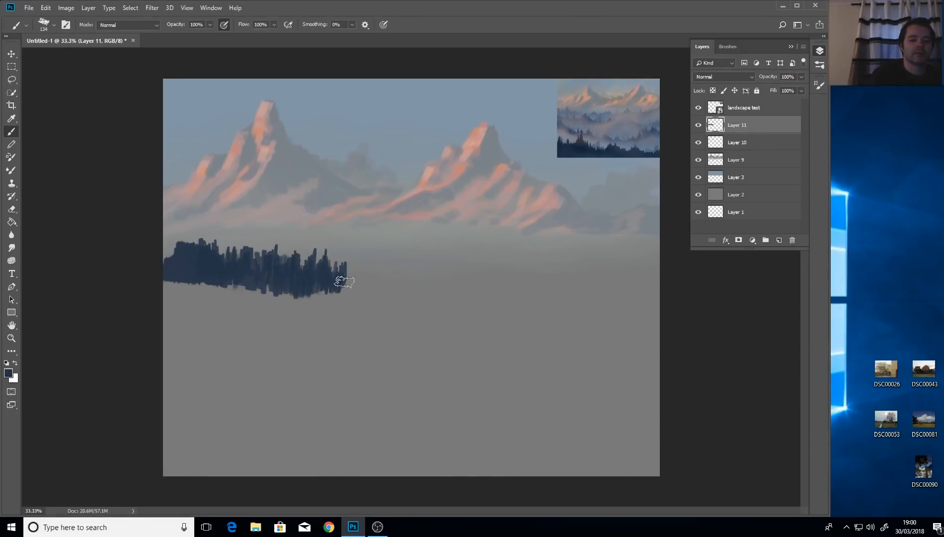
mouse_move(345, 278)
mouse_down()
mouse_move(359, 283)
mouse_move(362, 268)
mouse_move(344, 276)
mouse_move(362, 263)
mouse_move(378, 274)
mouse_move(410, 270)
mouse_move(354, 276)
mouse_move(318, 292)
mouse_up()
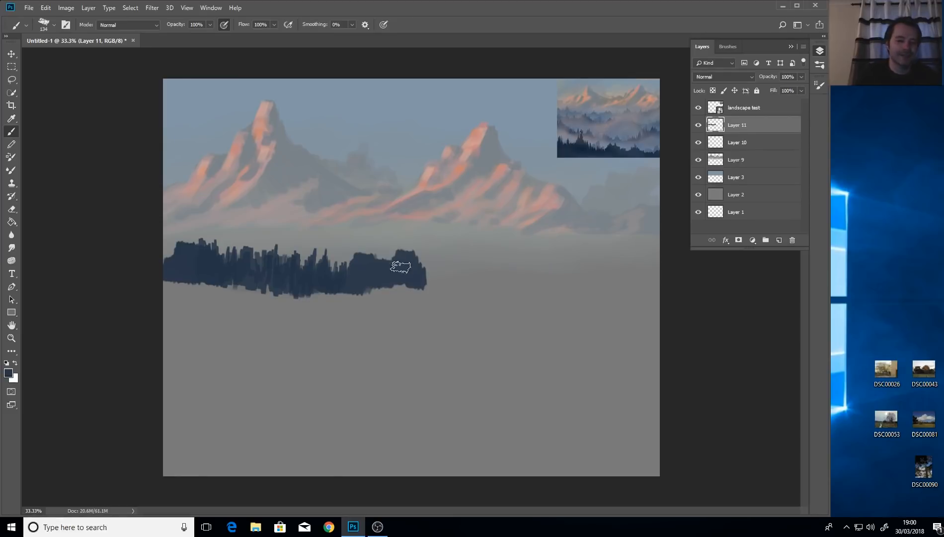
drag(396, 271, 385, 275)
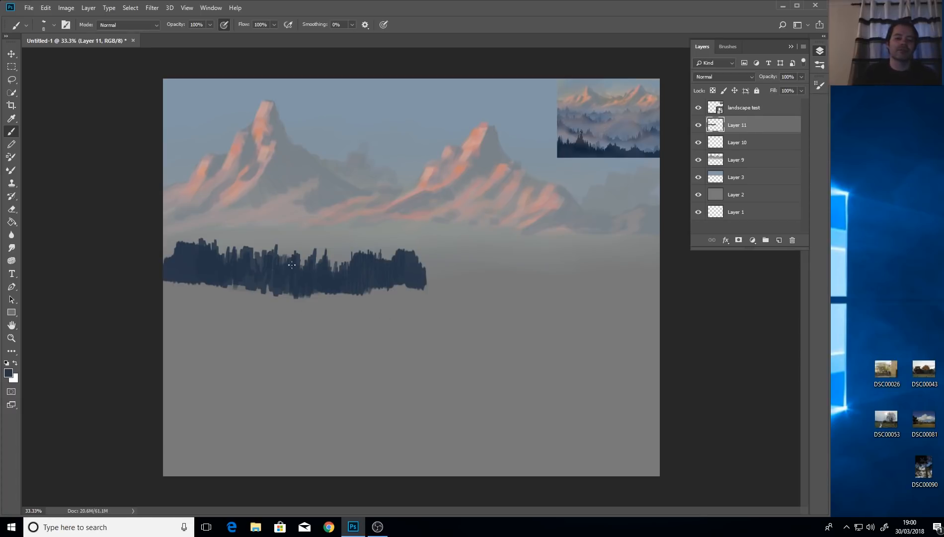
click(12, 53)
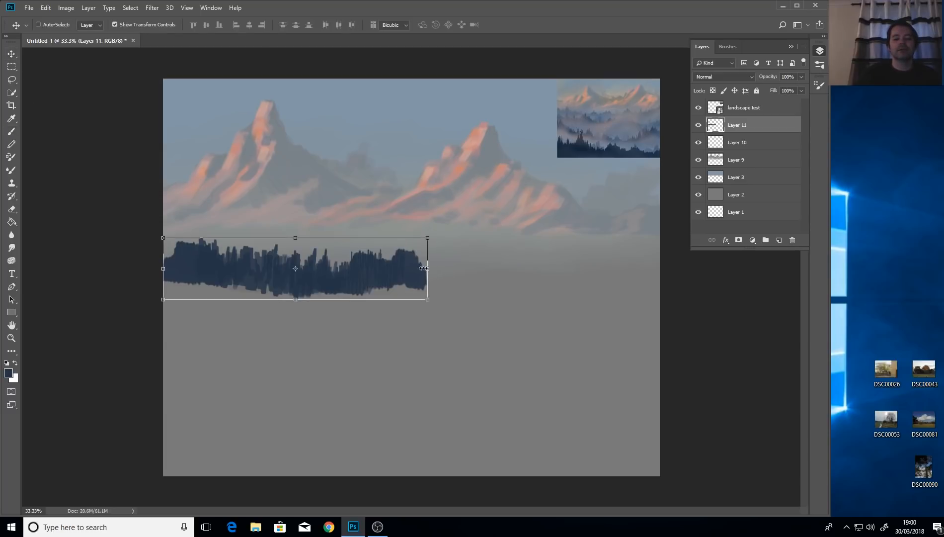
Narrow the tree band to about 69% width, pull its left side to the canvas edge, raise it slightly, and apply.
drag(428, 269, 367, 273)
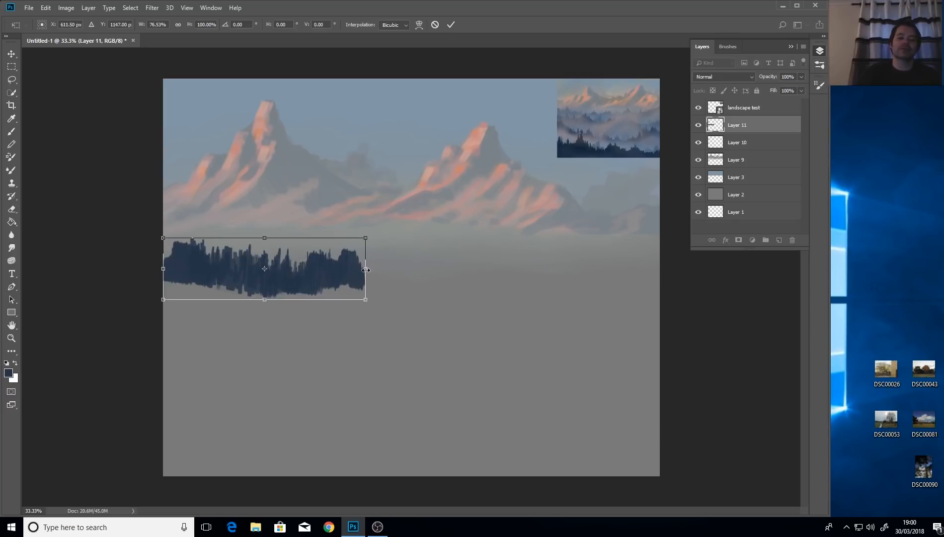
drag(366, 269, 346, 269)
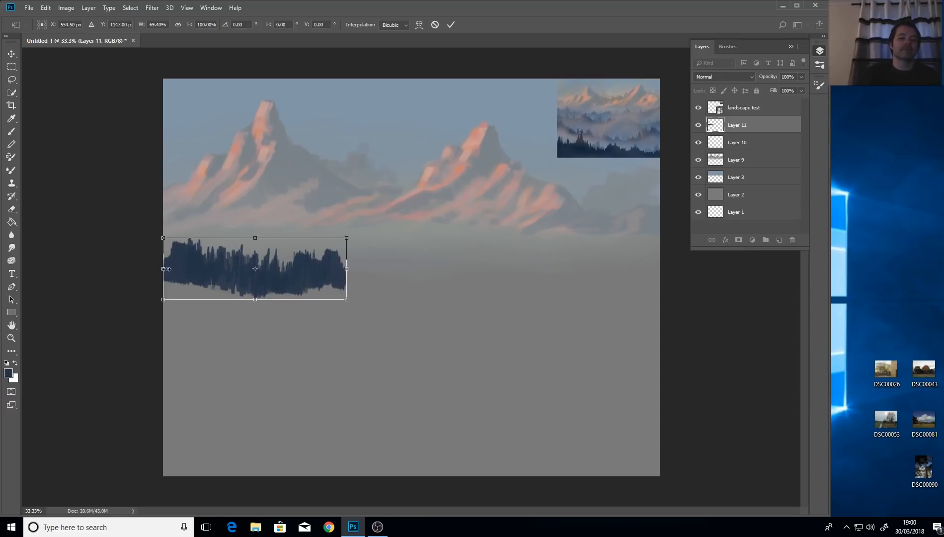
drag(166, 268, 136, 268)
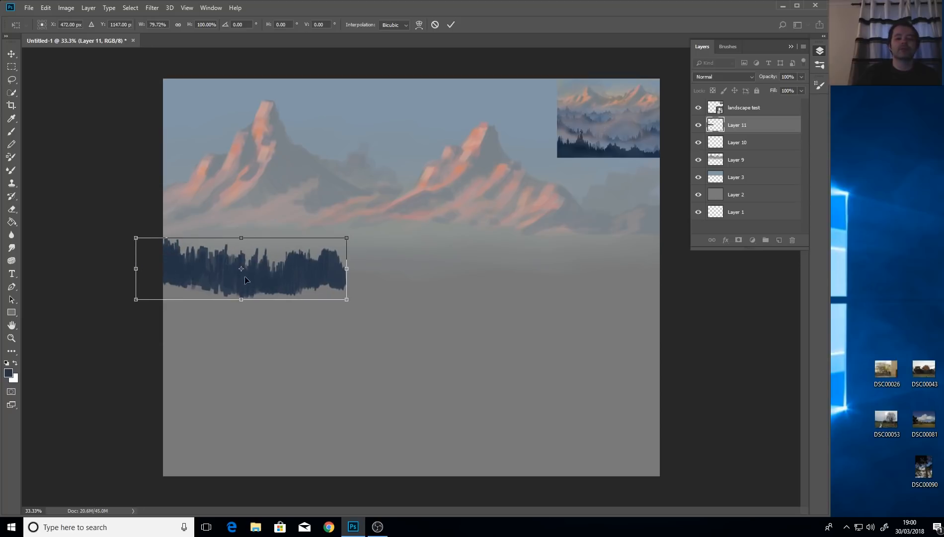
drag(245, 280, 243, 270)
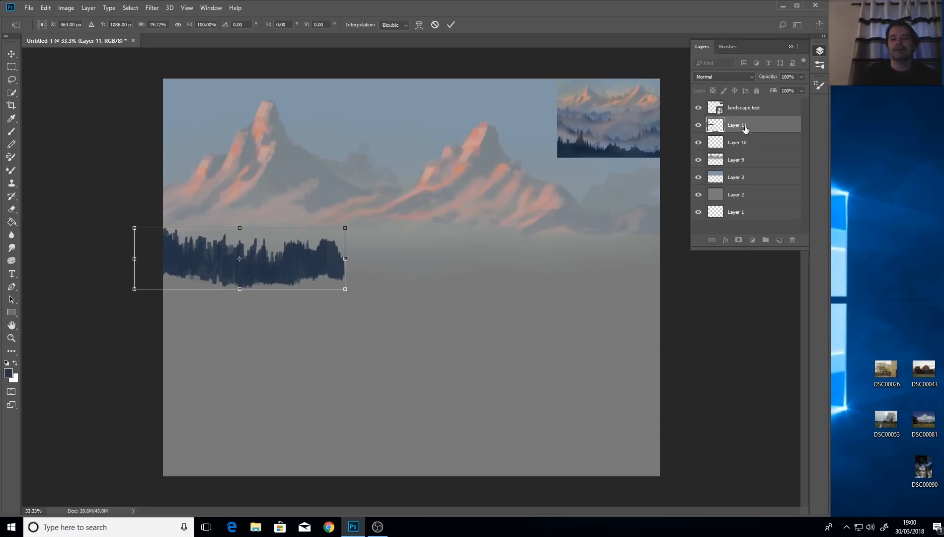
click(10, 54)
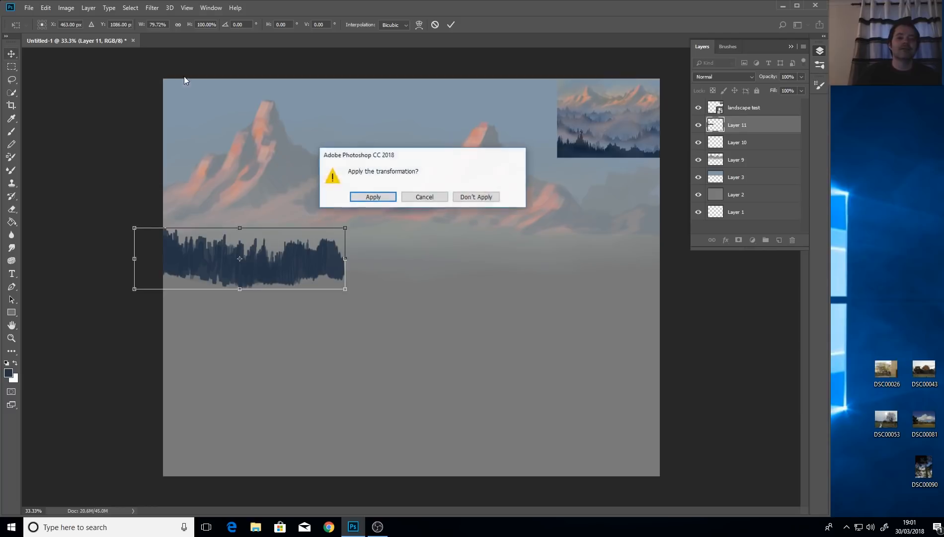
click(387, 198)
Duplicate Layer 11 and move the copy right to extend the forest band.
right_click(740, 129)
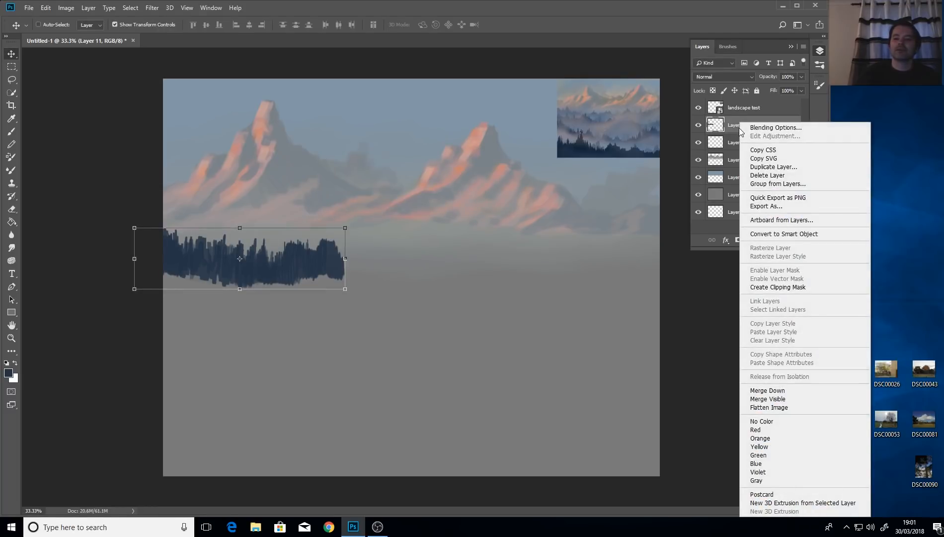
click(773, 167)
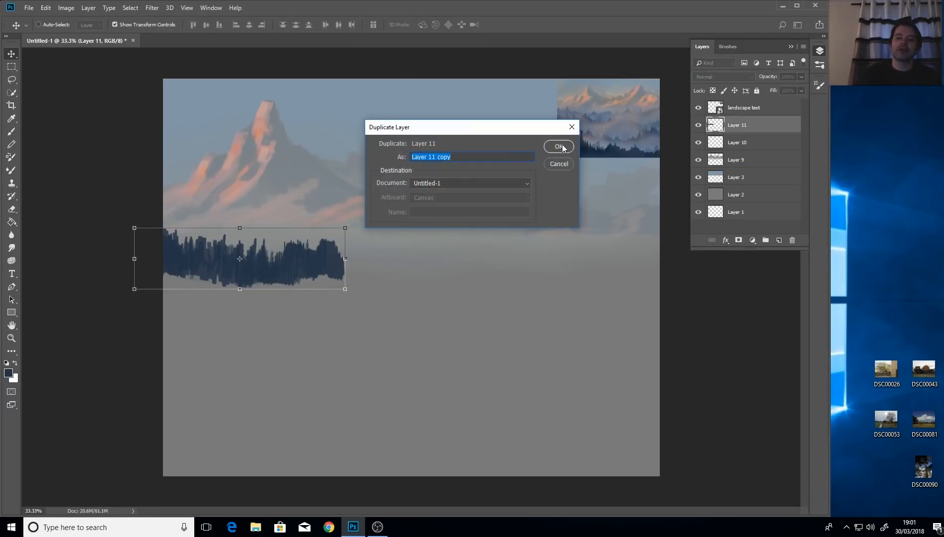
click(559, 147)
drag(298, 265, 384, 276)
key(ctrl+t)
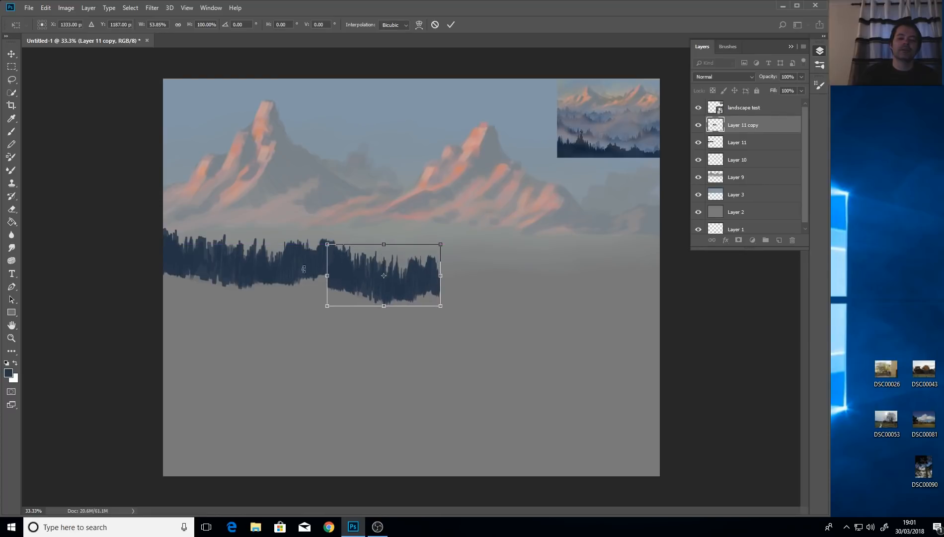
click(12, 79)
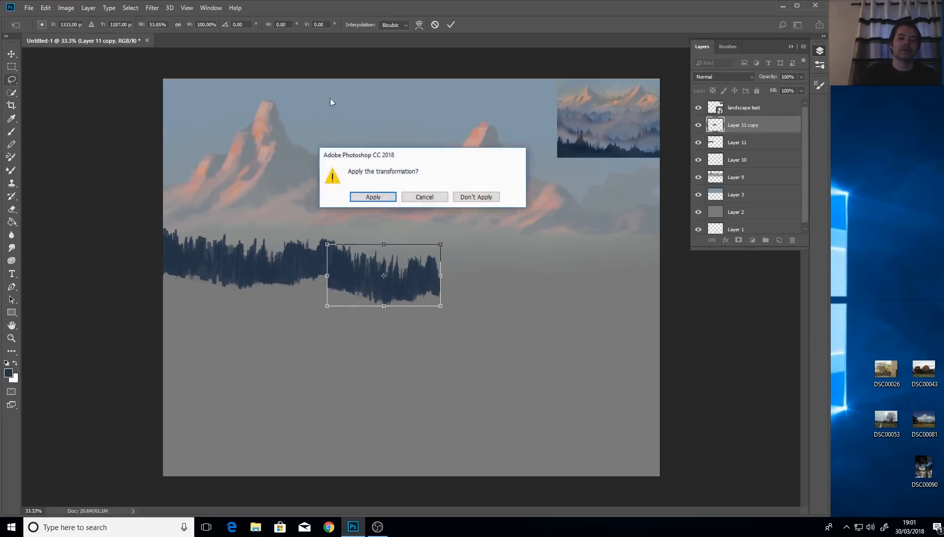
click(374, 197)
Duplicate Layer 11 copy as Layer 11 copy 2 and shift it to the right.
right_click(758, 125)
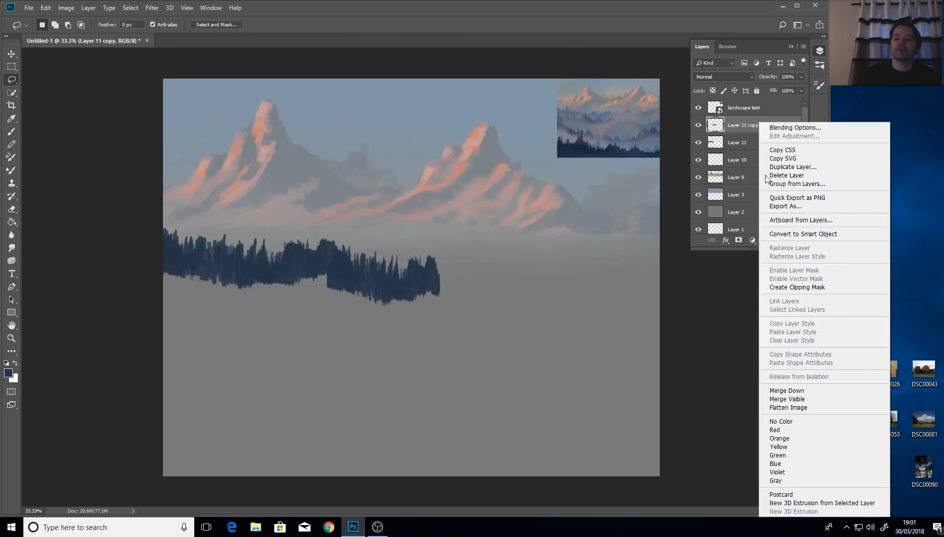
click(790, 167)
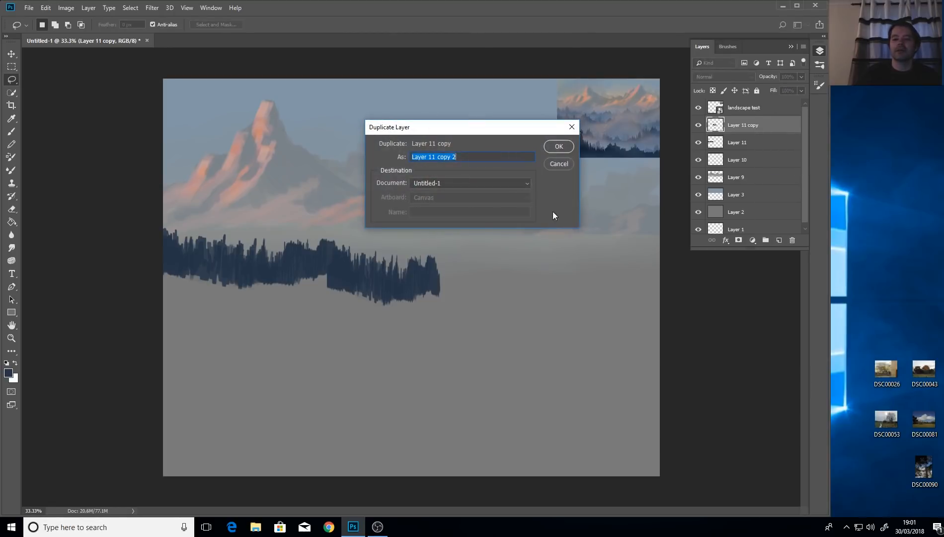
click(559, 147)
drag(555, 279, 556, 279)
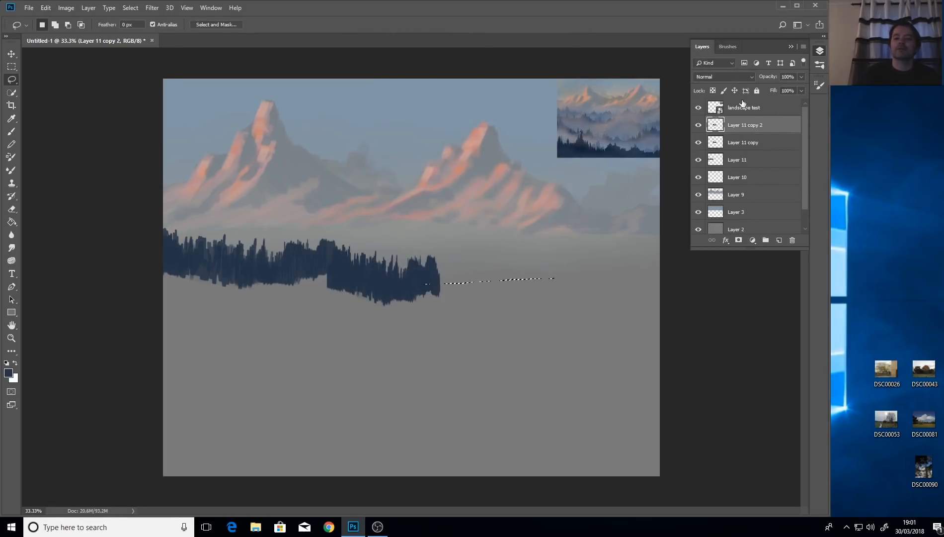
click(11, 54)
mouse_move(431, 290)
mouse_down()
mouse_move(527, 283)
mouse_move(538, 269)
mouse_move(536, 282)
mouse_move(621, 271)
mouse_move(279, 270)
mouse_up()
Move the flipped Layer 11 copy 2 further right, stretch it taller and wider, and apply.
key(ctrl+t)
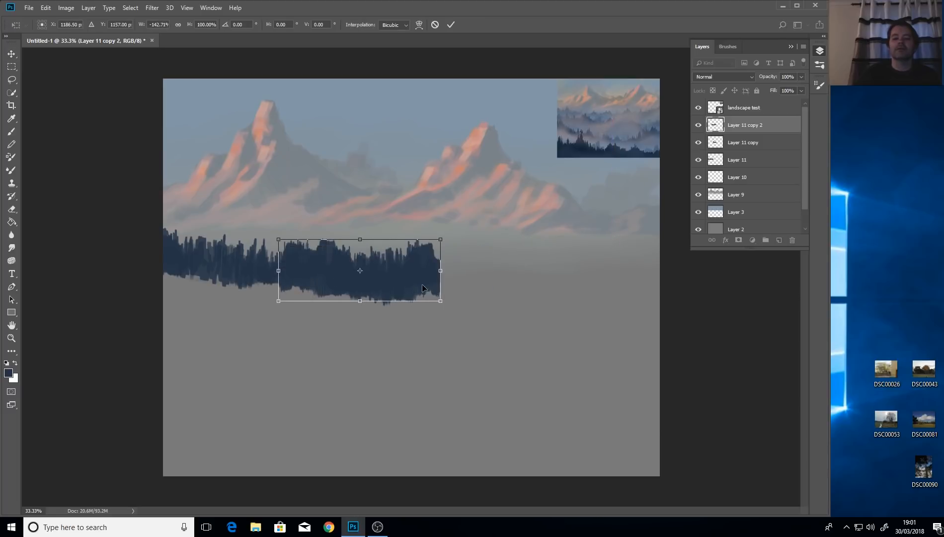
drag(422, 283, 574, 290)
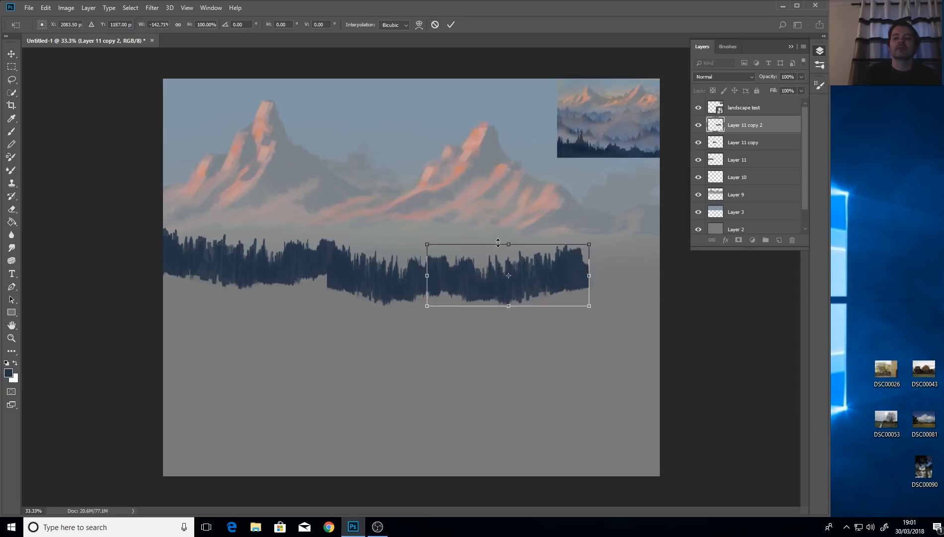
drag(510, 243, 509, 236)
drag(513, 283, 517, 283)
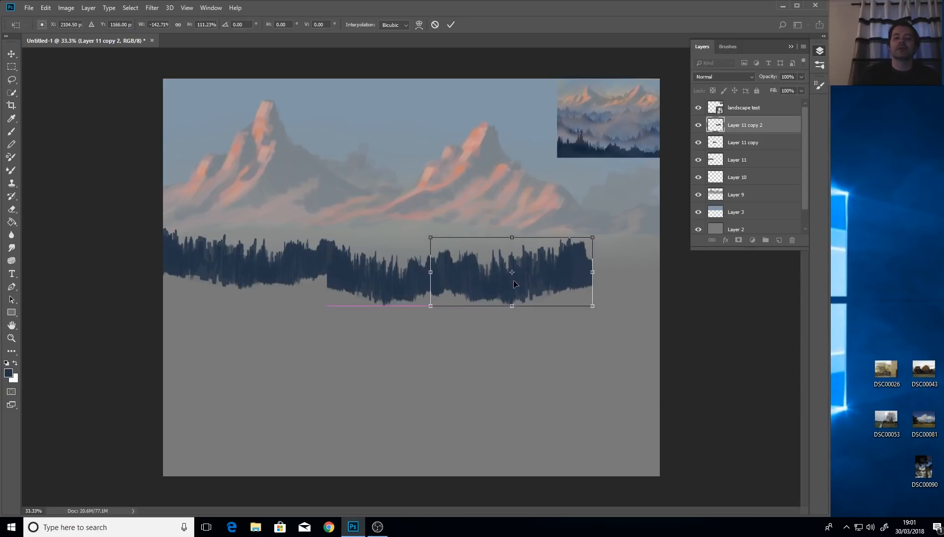
drag(593, 273, 601, 272)
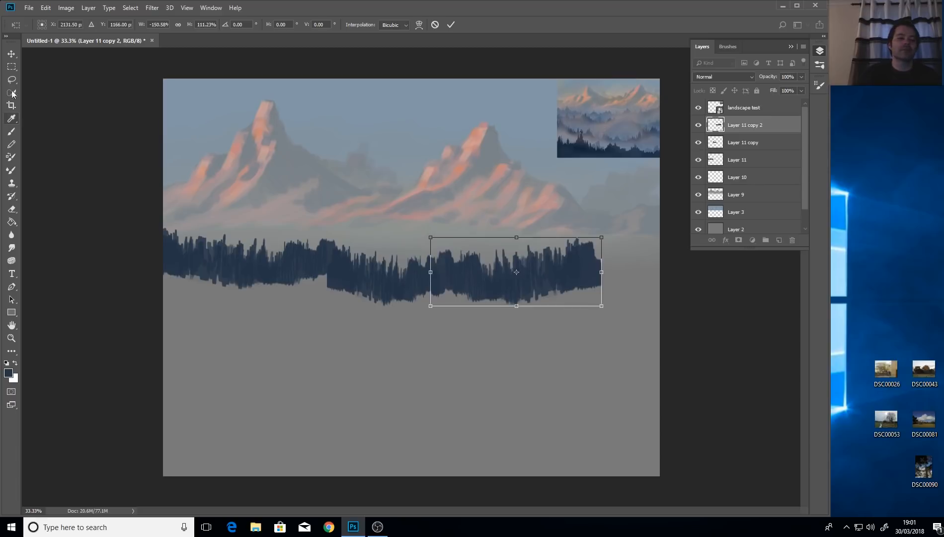
click(11, 54)
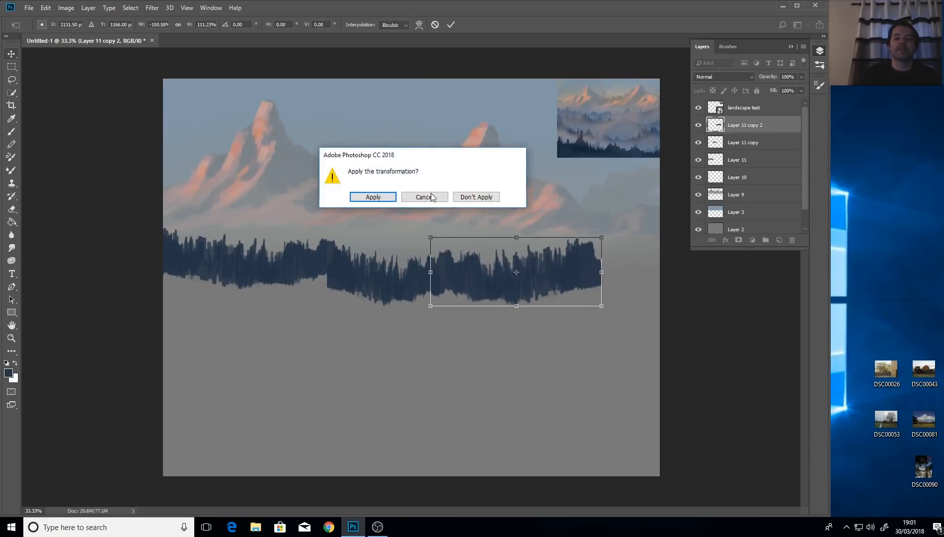
click(370, 198)
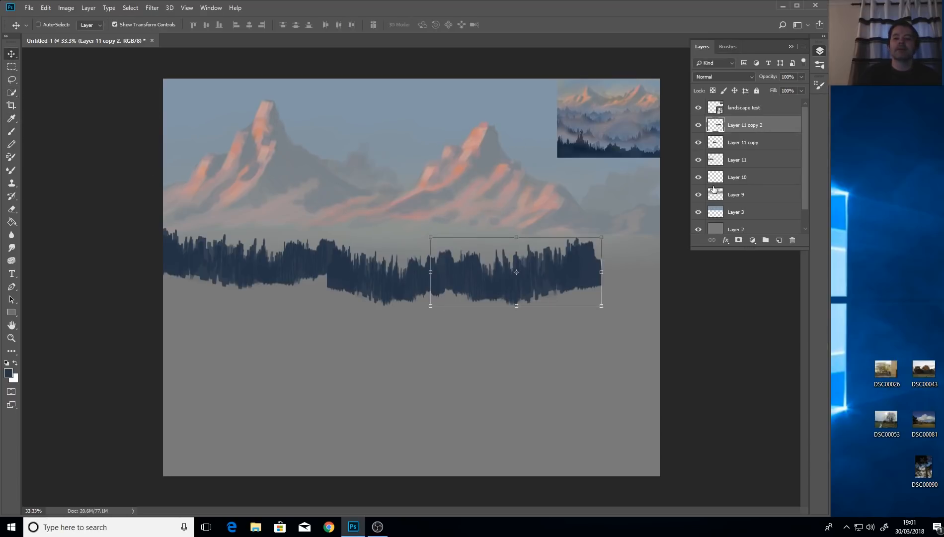
Duplicate into Layer 11 copy 3, move it to the right edge tilted about -2°, and apply.
right_click(735, 128)
click(755, 167)
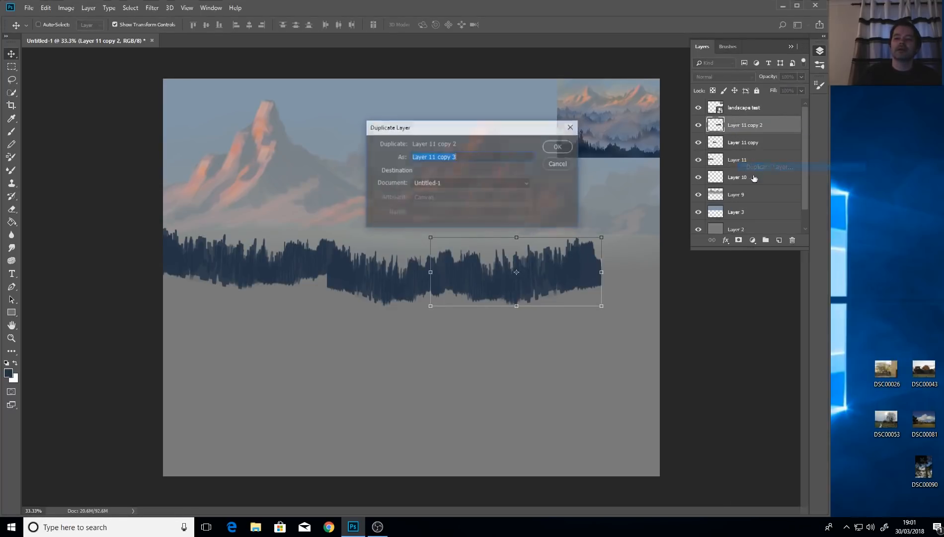
click(552, 146)
drag(559, 271, 686, 212)
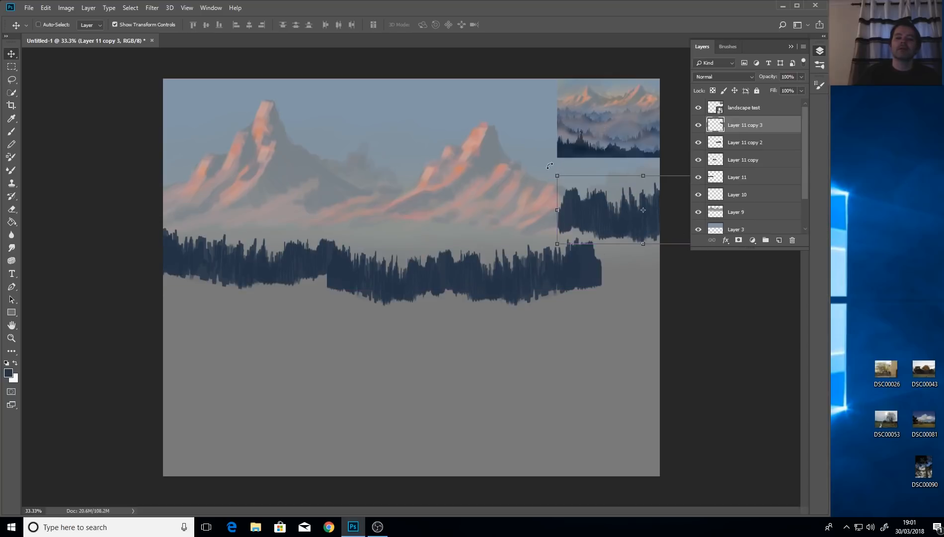
drag(550, 166, 542, 178)
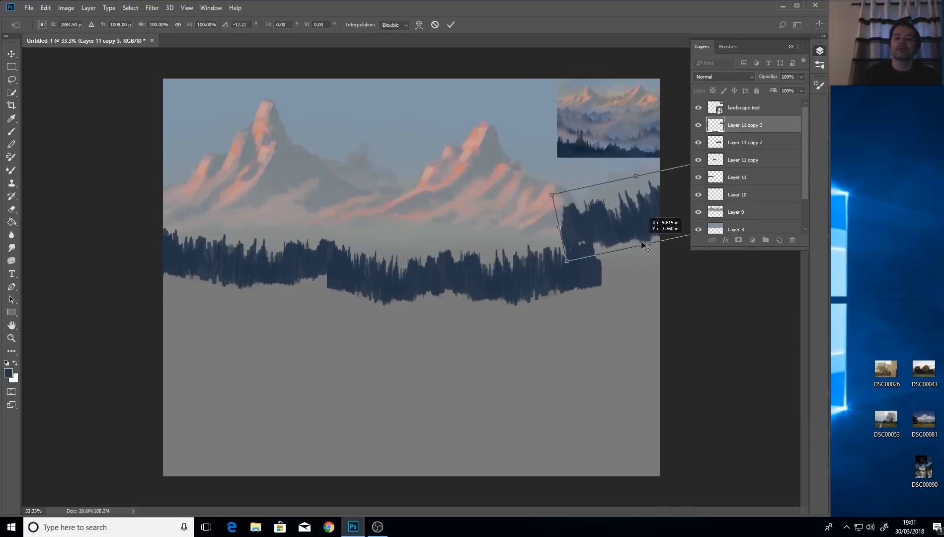
drag(658, 227, 651, 265)
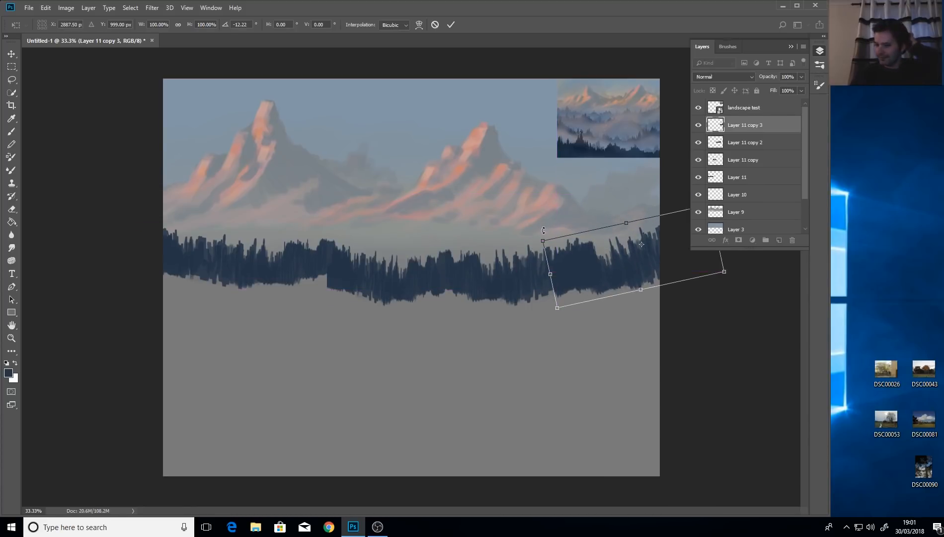
drag(536, 232, 554, 205)
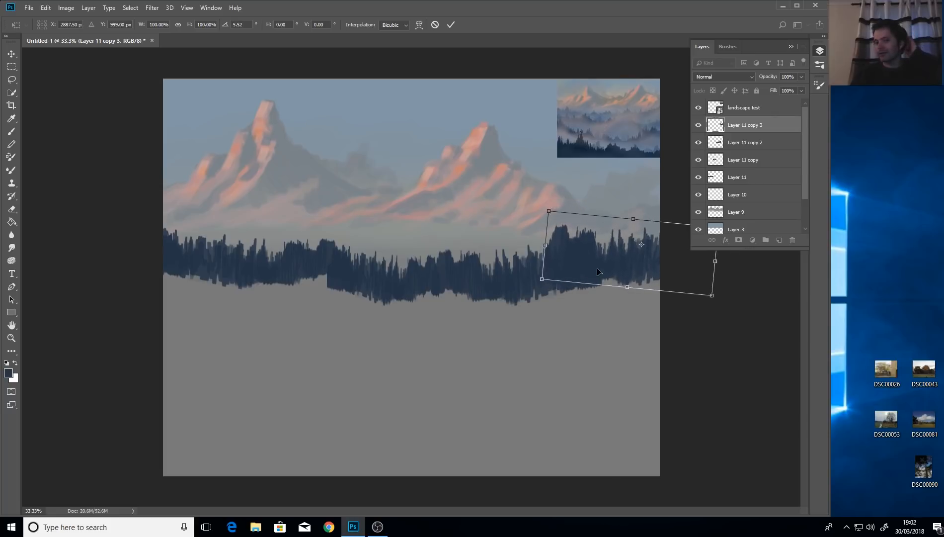
drag(598, 271, 571, 294)
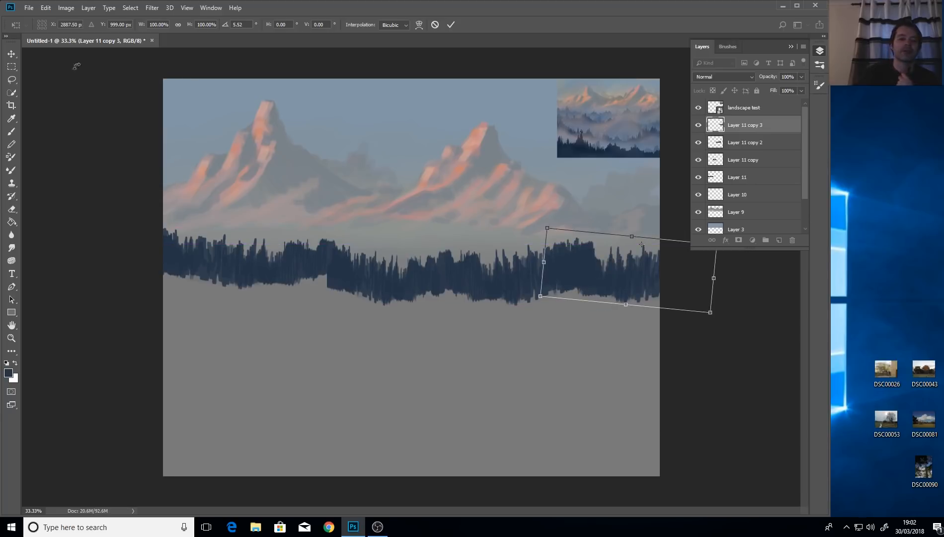
click(14, 58)
click(373, 197)
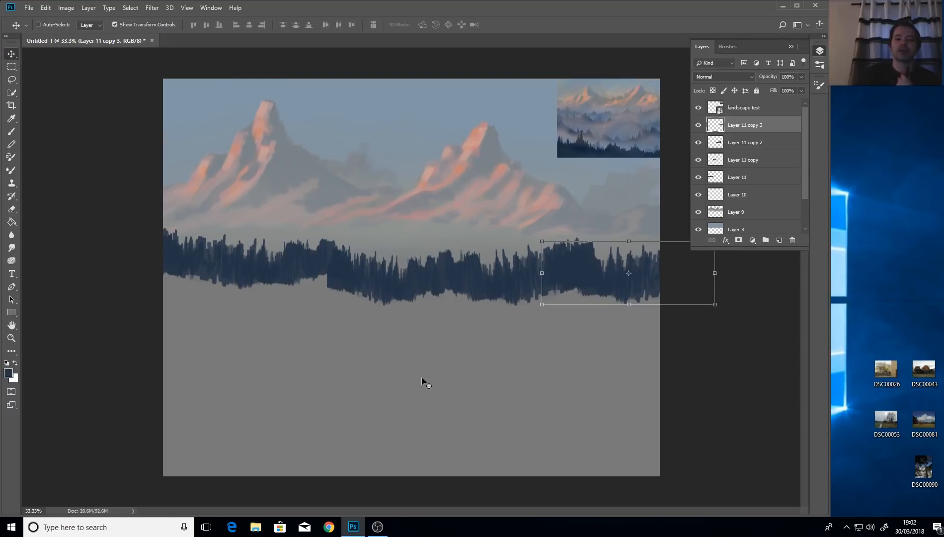
Check Layer 11's trees by toggling its visibility, then make Layer 11 the active layer.
click(12, 79)
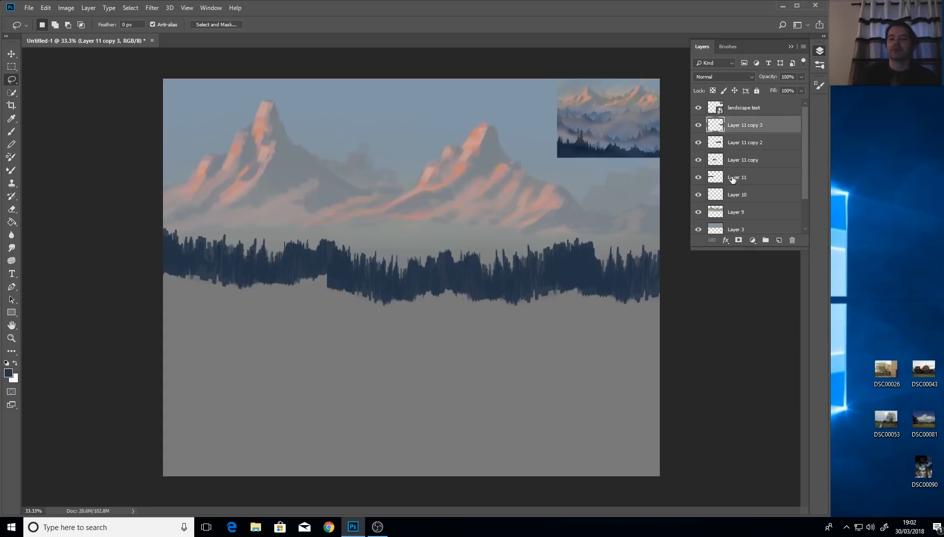
click(698, 178)
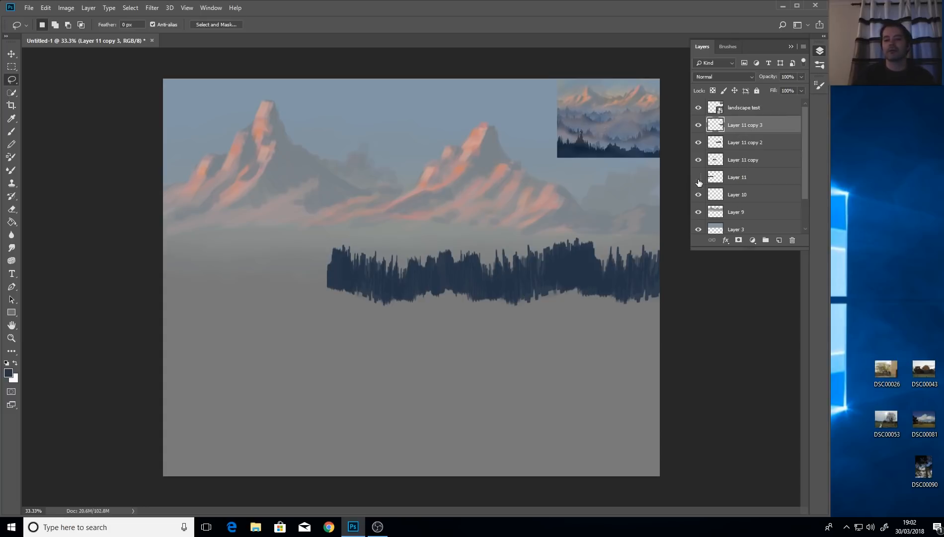
click(698, 178)
click(744, 179)
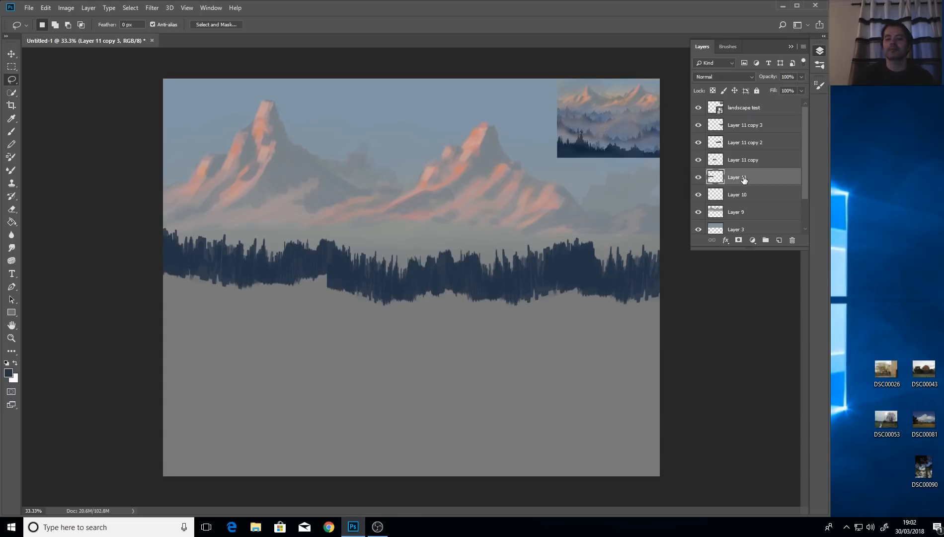
Duplicate Layer 11 once more to create Layer 11 copy 4.
right_click(743, 178)
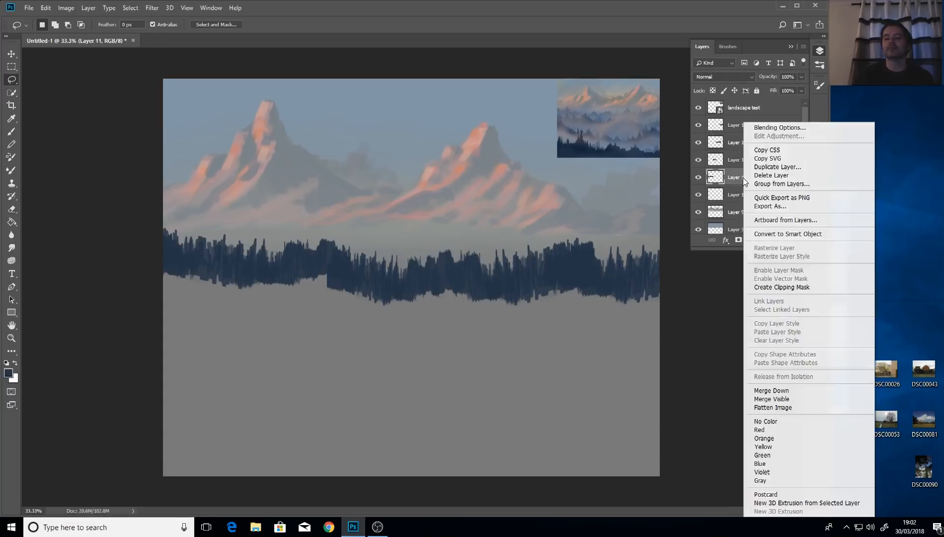
click(754, 166)
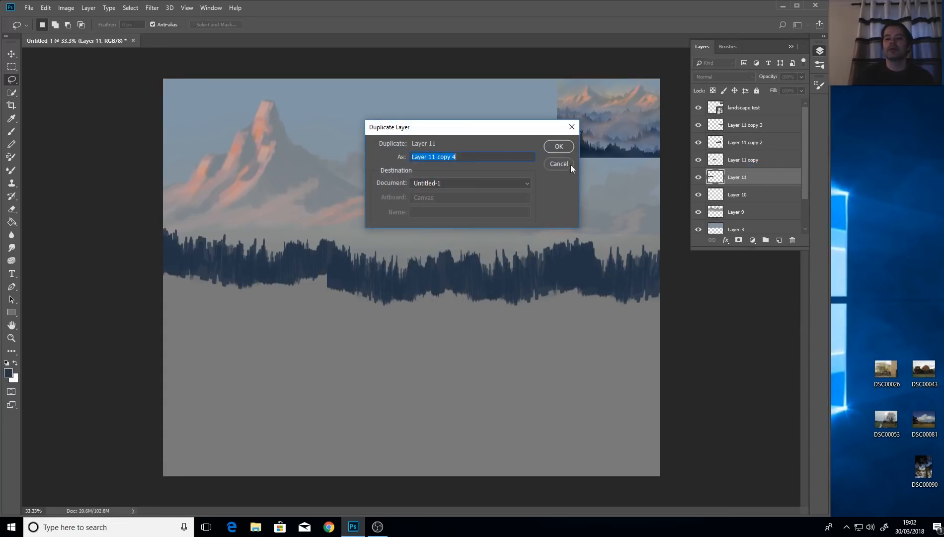
click(565, 146)
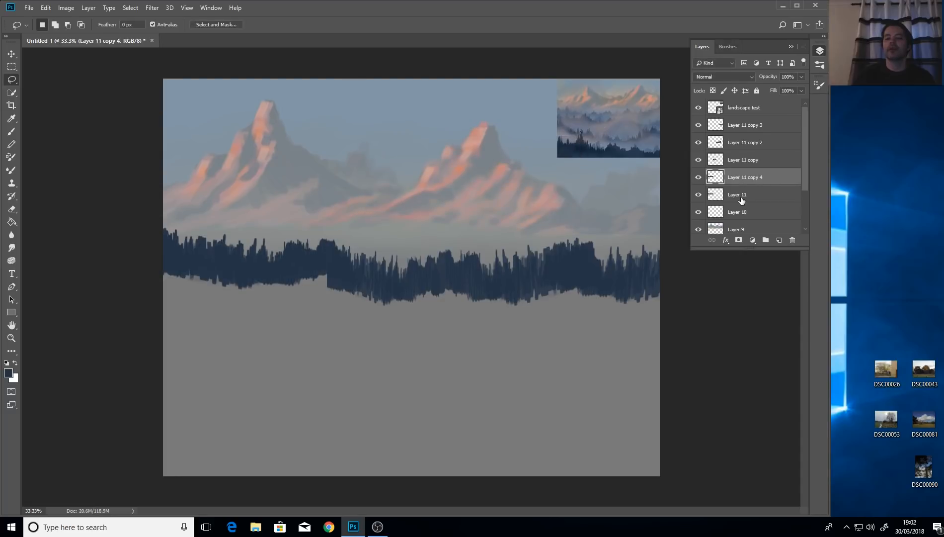
Merge the four forest copy layers into a single Layer 11 copy 3.
click(737, 195)
click(747, 180)
shift+click(740, 125)
right_click(740, 124)
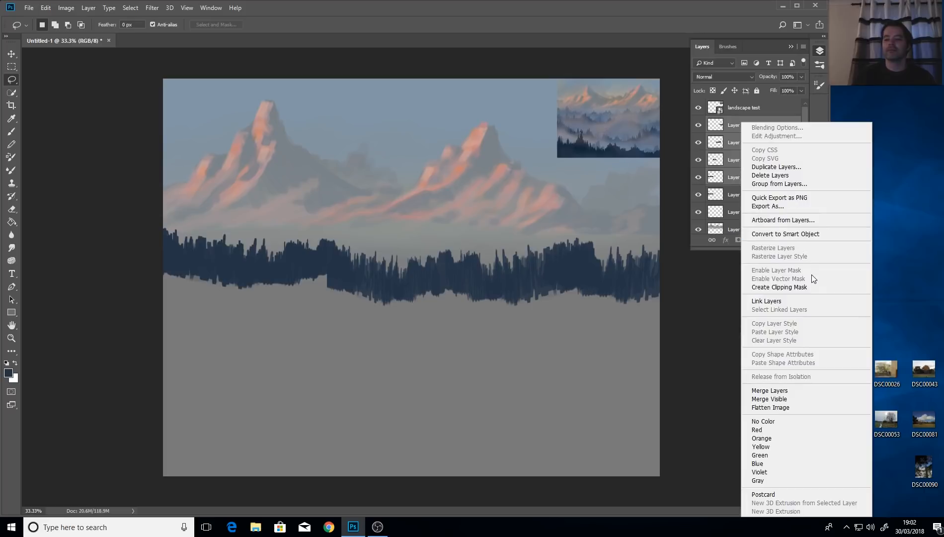
click(792, 390)
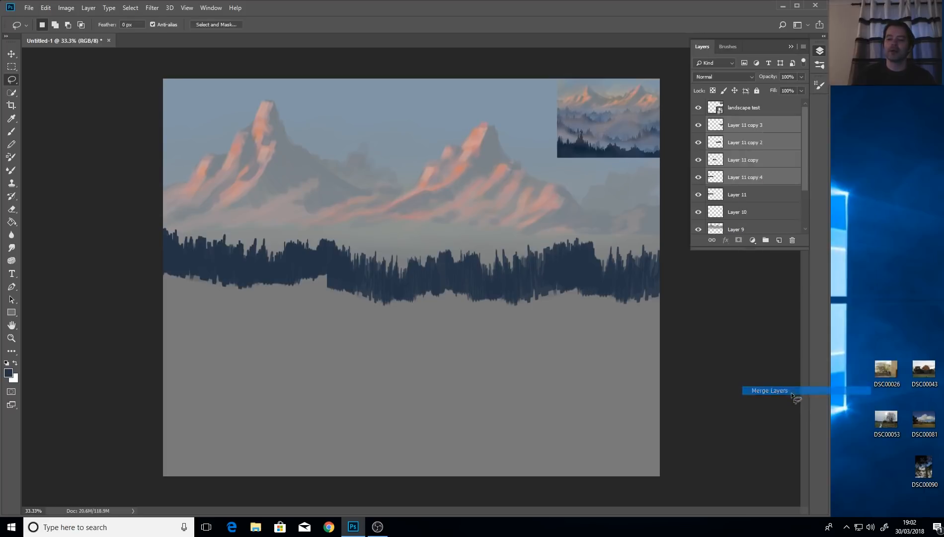
Hide Layer 11 and add a new empty Layer 12 above the merged forest.
click(701, 127)
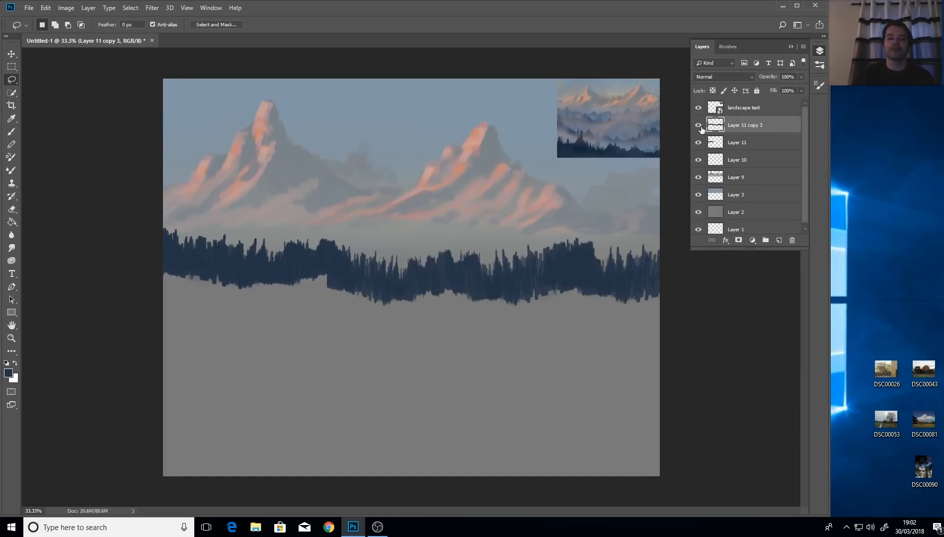
click(700, 127)
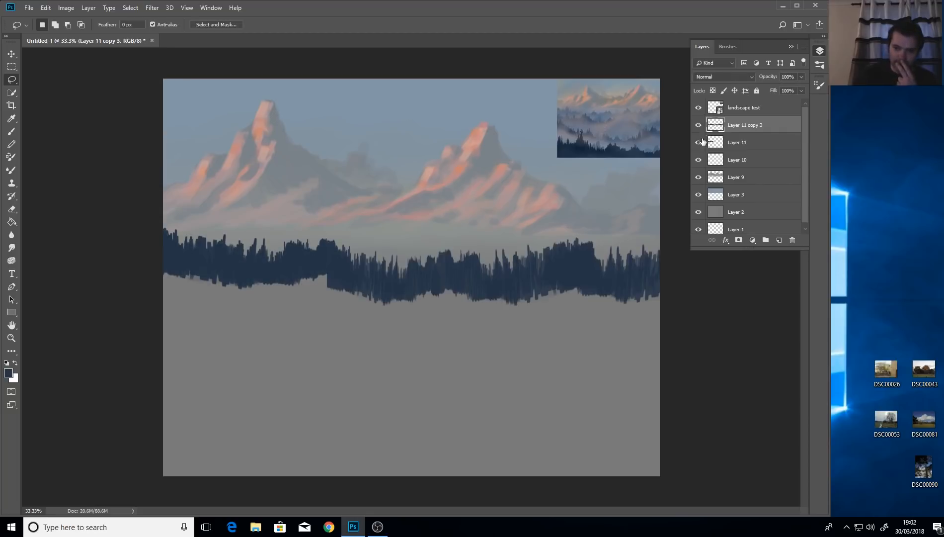
click(699, 142)
click(700, 126)
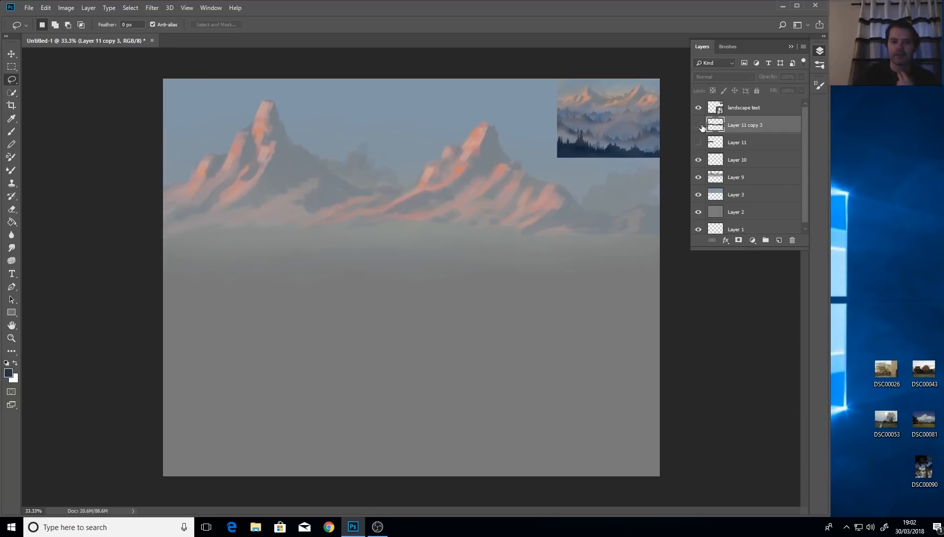
click(699, 126)
click(699, 127)
click(700, 126)
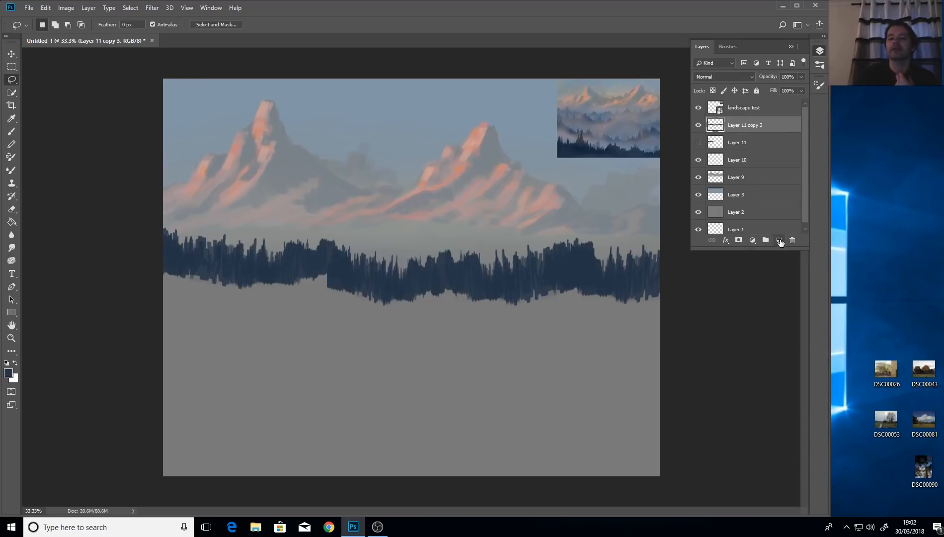
click(782, 237)
right_click(741, 126)
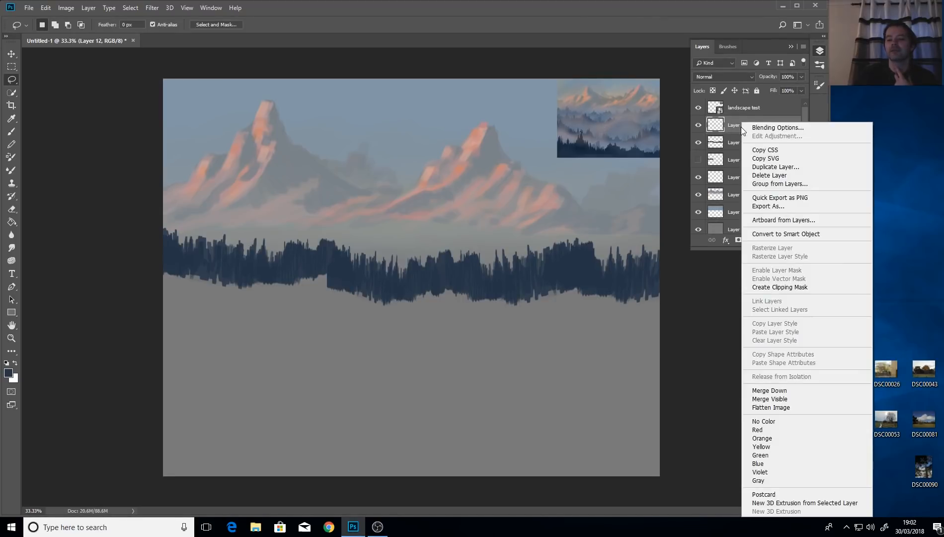
Clip Layer 12 to the forest and sample blue-gray #677487 from the reference as the brush colour.
click(792, 288)
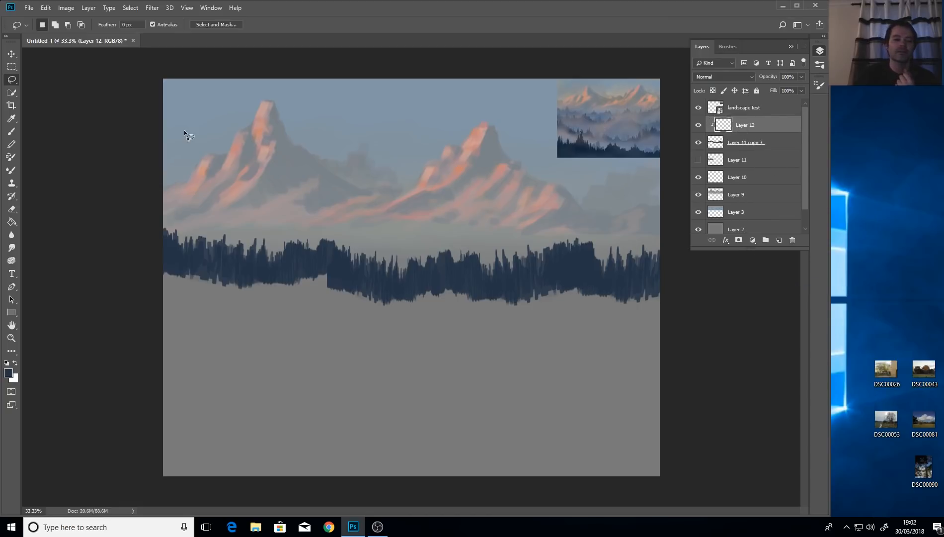
click(11, 131)
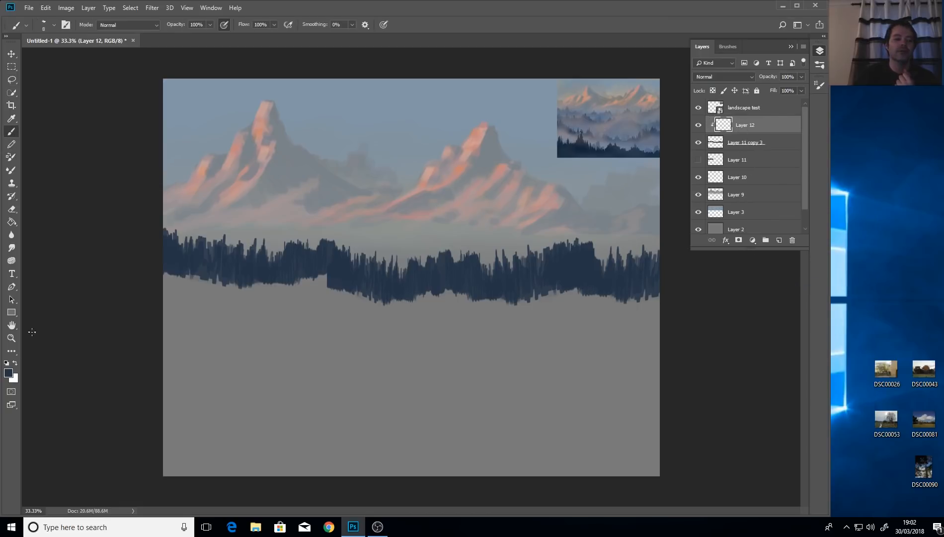
click(8, 373)
click(446, 115)
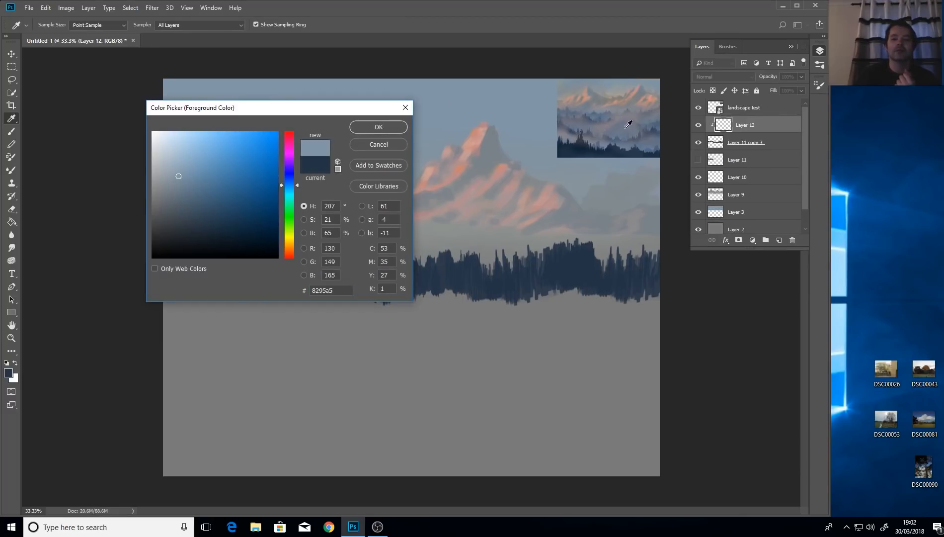
click(649, 141)
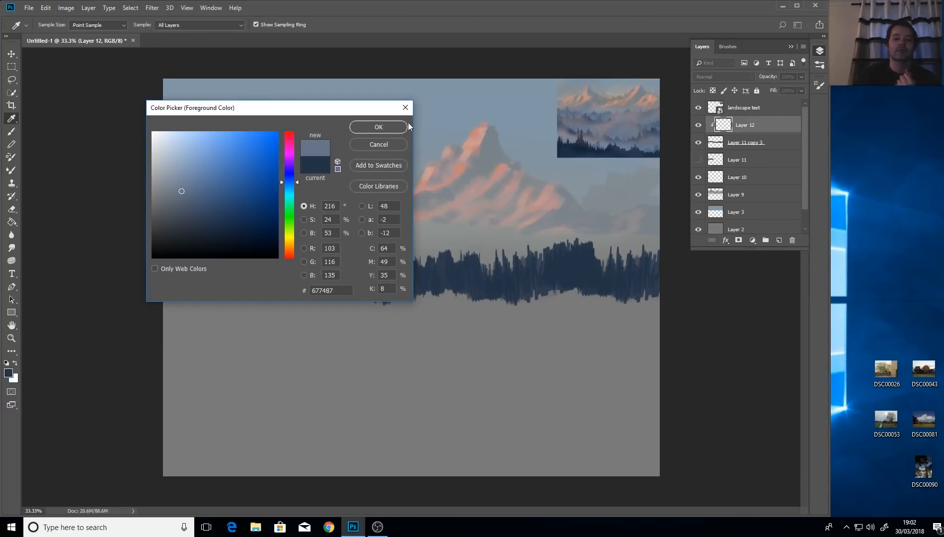
click(379, 129)
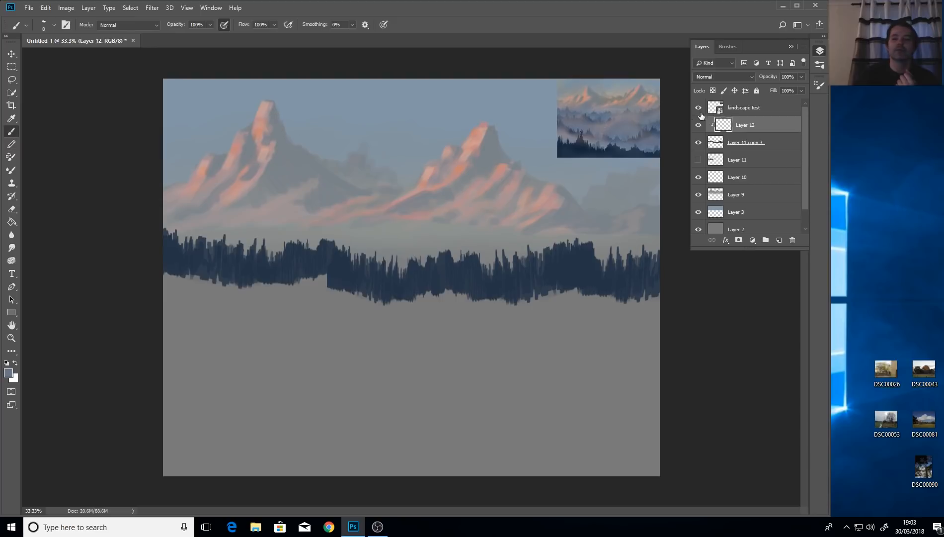
Switch to the 30 px soft round brush and enlarge it to about 528 px.
click(819, 84)
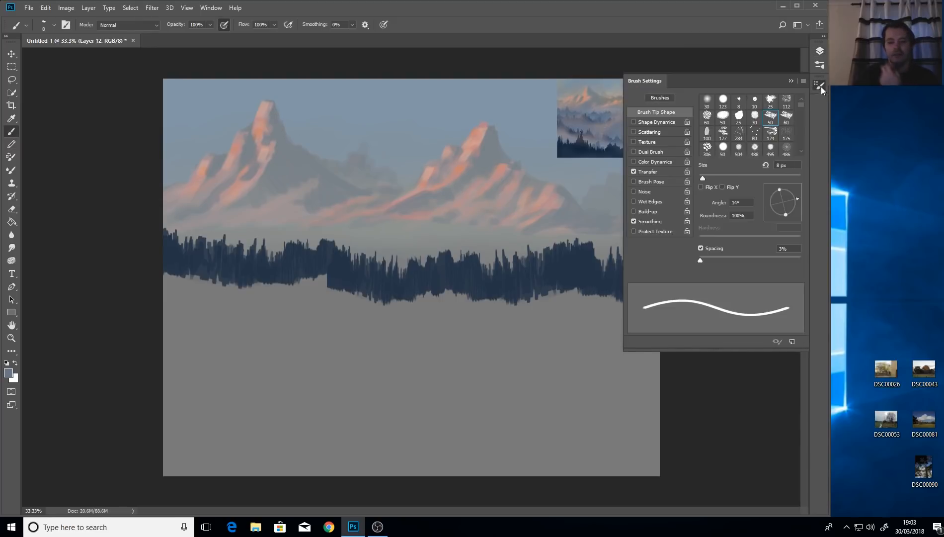
click(706, 104)
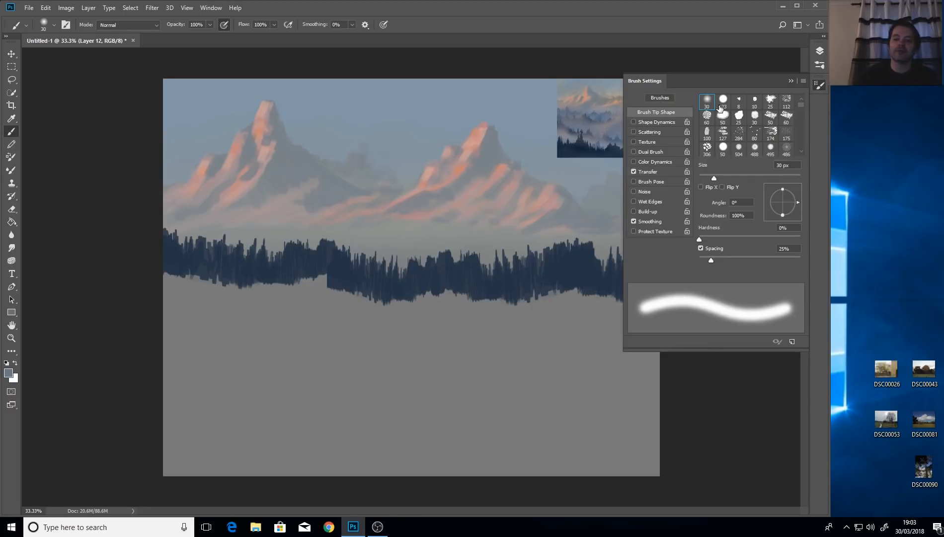
click(789, 81)
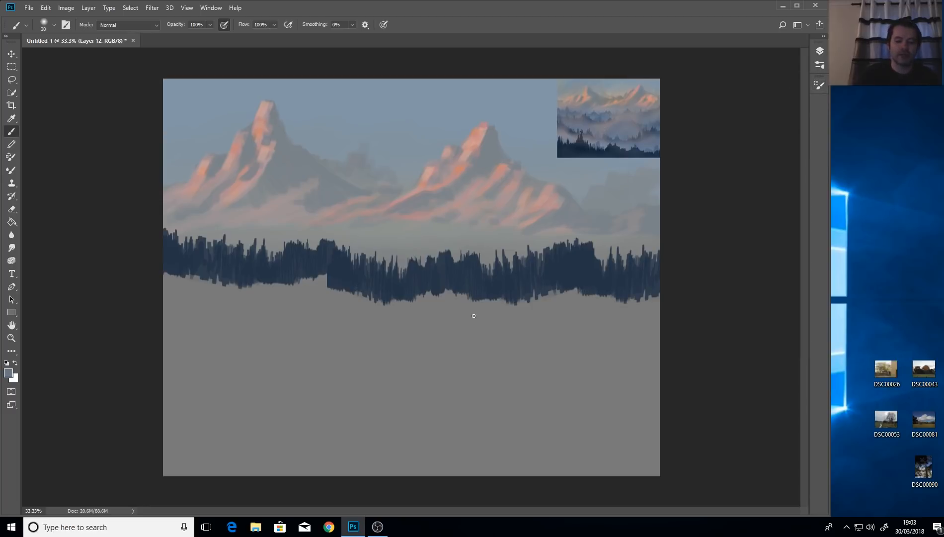
drag(463, 330, 513, 331)
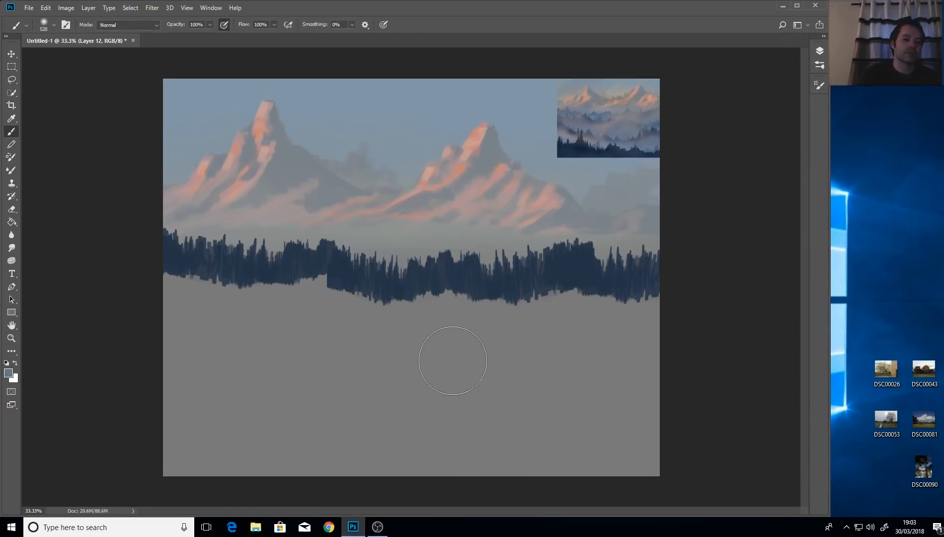
Delete the empty clipped Layer 12.
click(818, 52)
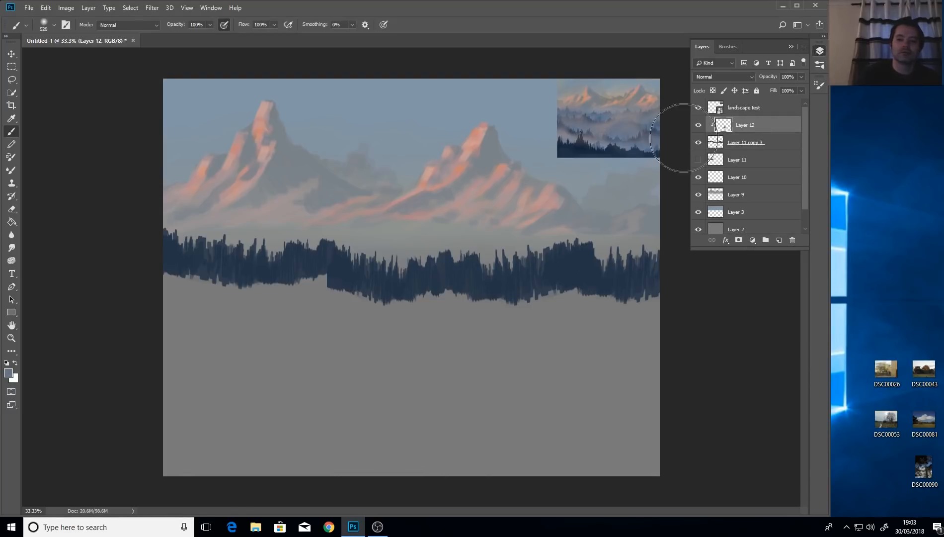
click(699, 126)
click(699, 126)
click(699, 126)
click(698, 125)
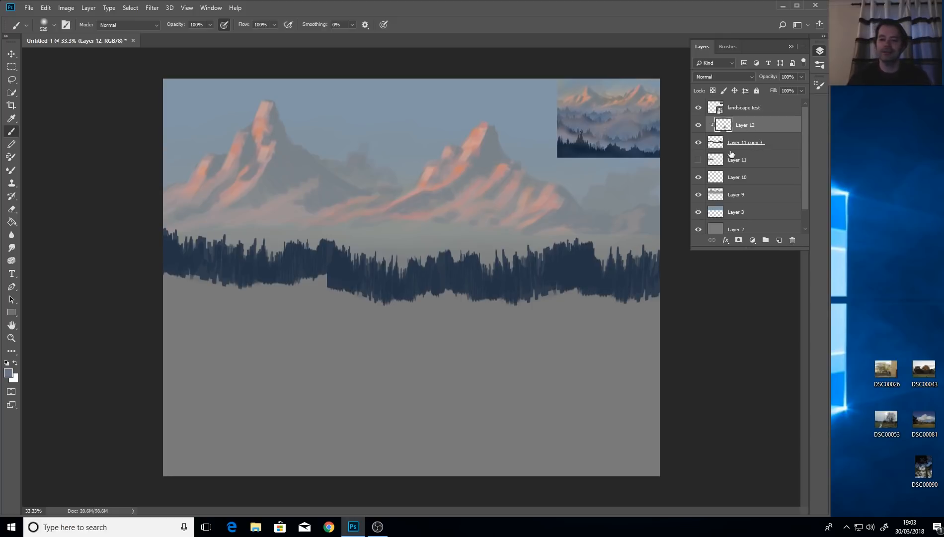
click(792, 240)
click(368, 197)
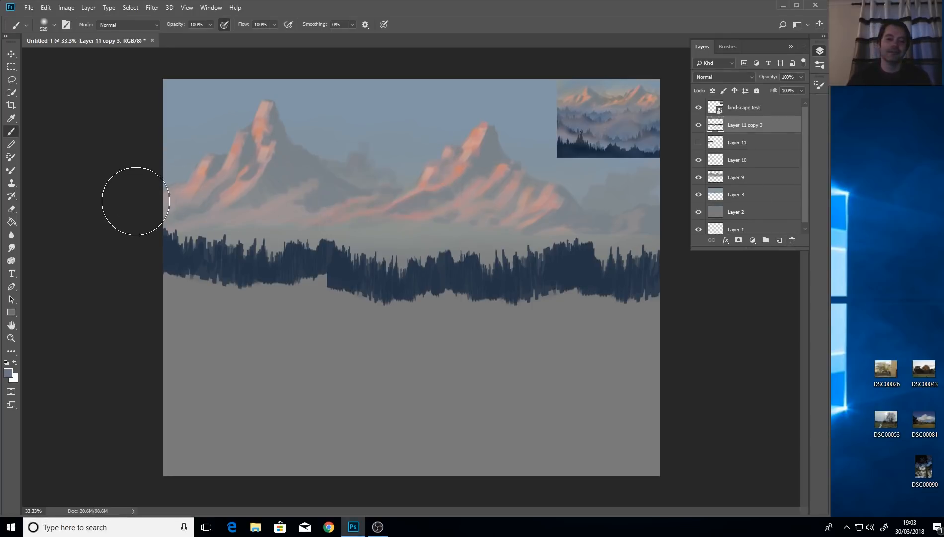
Set the foreground colour to light blue #85a7d9.
click(8, 375)
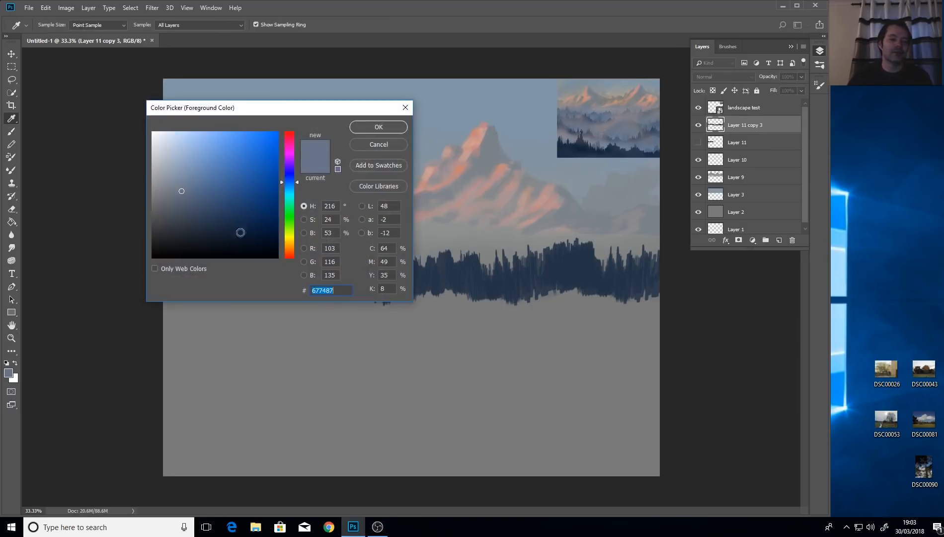
drag(187, 193, 201, 150)
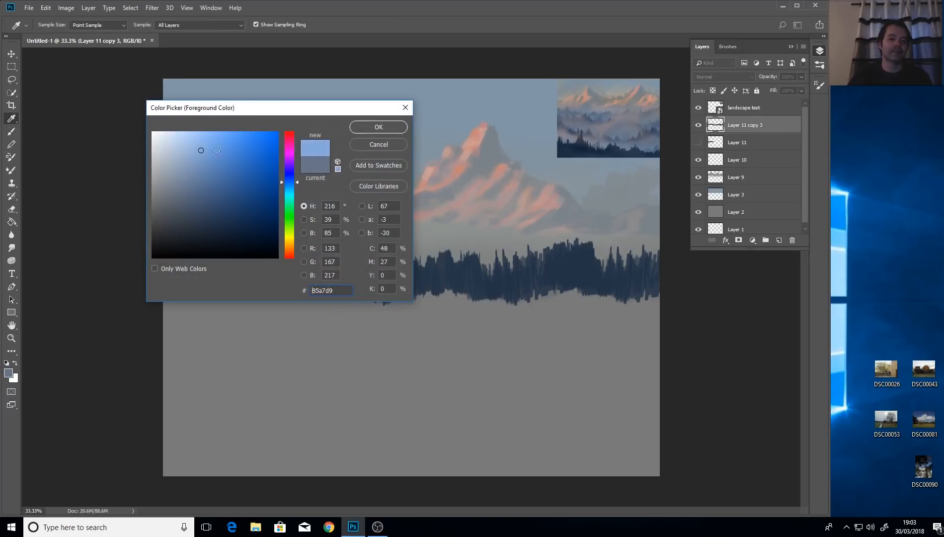
click(378, 127)
Try light blue dabs below the trees, undo them, and add a new empty layer.
key(b)
click(453, 368)
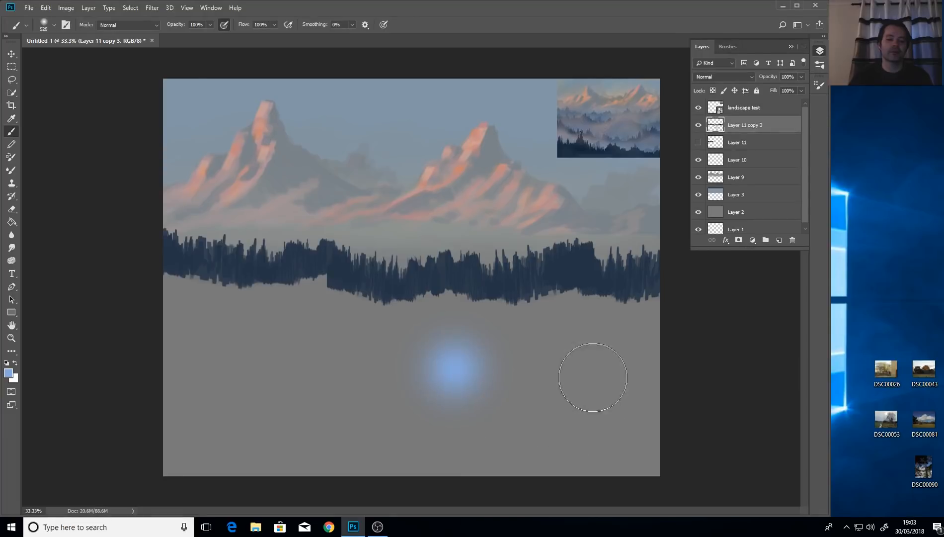
key(ctrl+z)
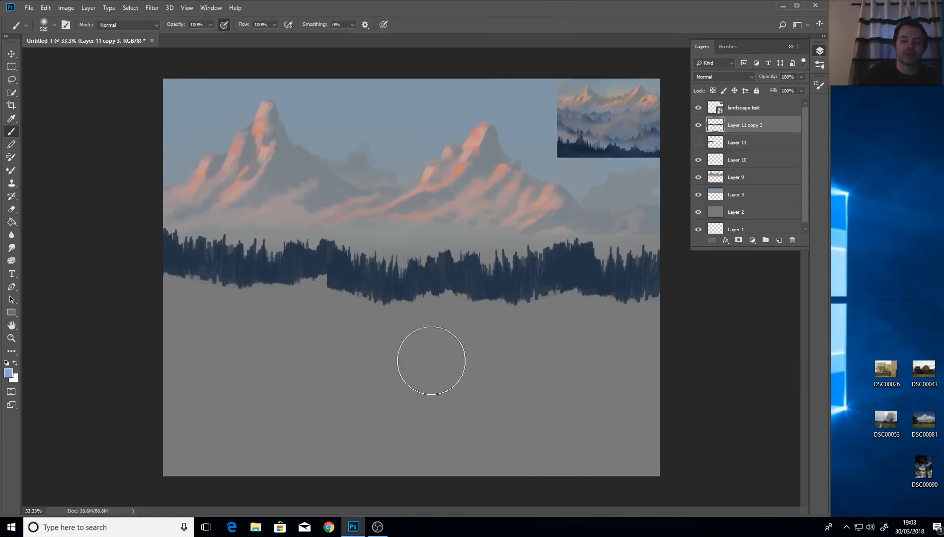
click(437, 357)
drag(437, 357, 429, 362)
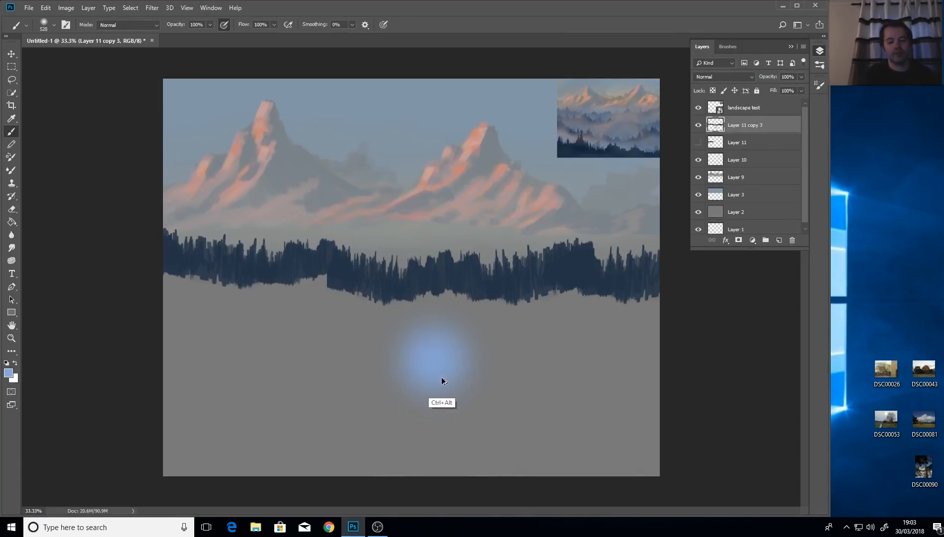
key(ctrl+z)
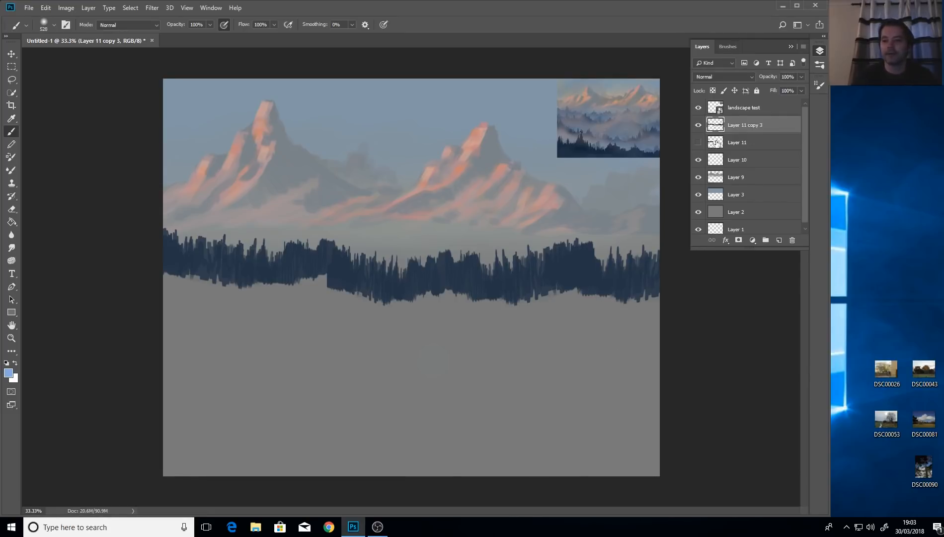
click(779, 240)
right_click(744, 125)
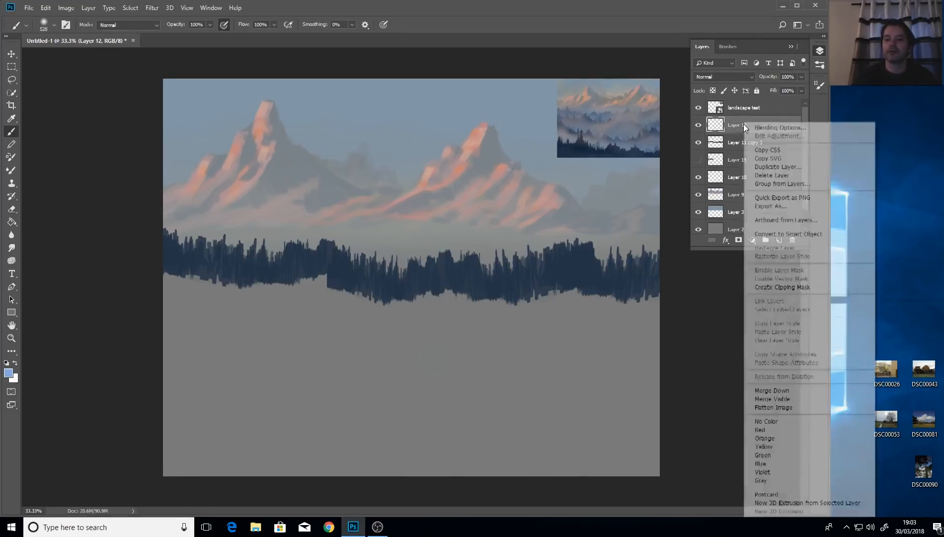
Trial a 252 px blue haze stroke on clipped Layer 12, undo it, and release the clipping.
click(803, 287)
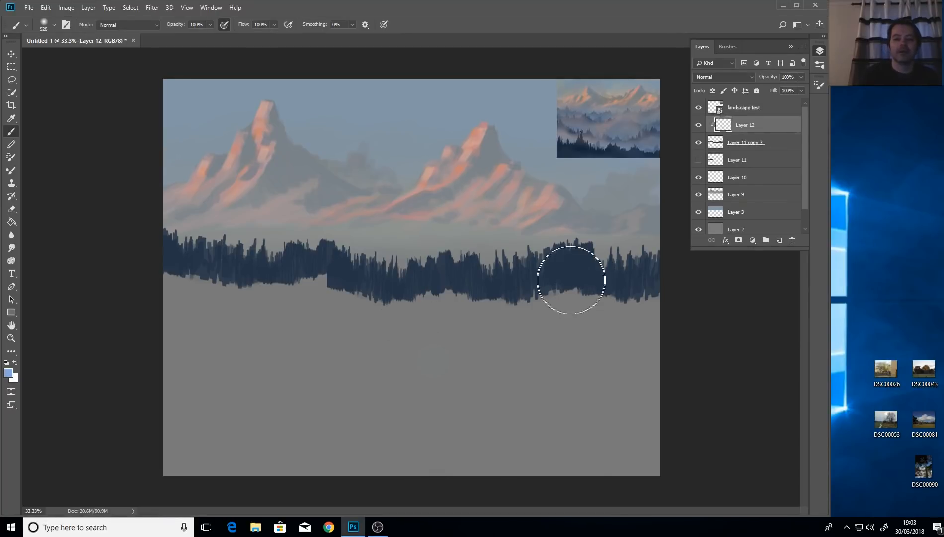
drag(546, 304, 520, 303)
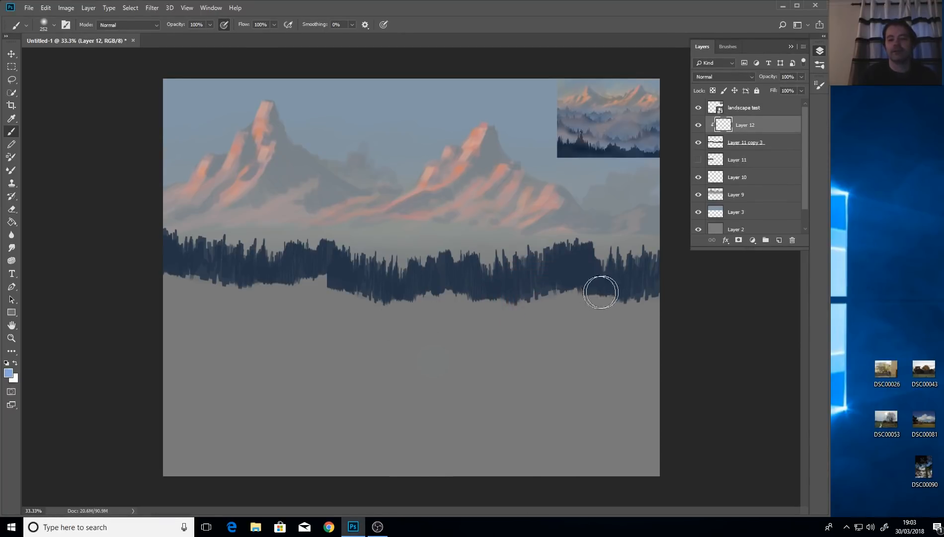
mouse_move(598, 287)
mouse_down()
mouse_move(660, 303)
mouse_move(580, 315)
mouse_move(570, 298)
mouse_move(490, 320)
mouse_move(454, 303)
mouse_move(413, 320)
mouse_move(410, 306)
mouse_move(390, 310)
mouse_move(307, 284)
mouse_move(268, 307)
mouse_move(252, 307)
mouse_move(243, 292)
mouse_move(190, 296)
mouse_move(174, 284)
mouse_move(122, 299)
mouse_up()
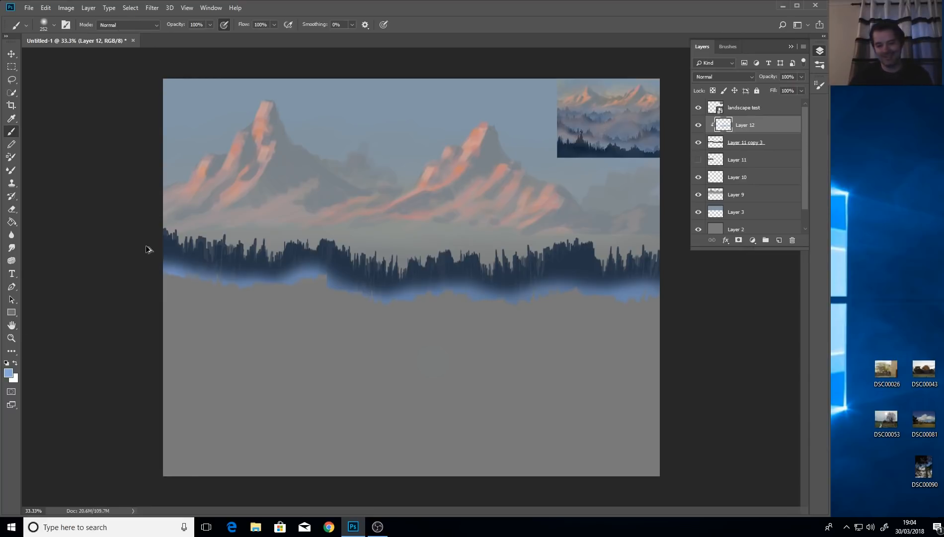
key(ctrl+alt+z)
key(ctrl+alt+z)
key(ctrl+alt+z)
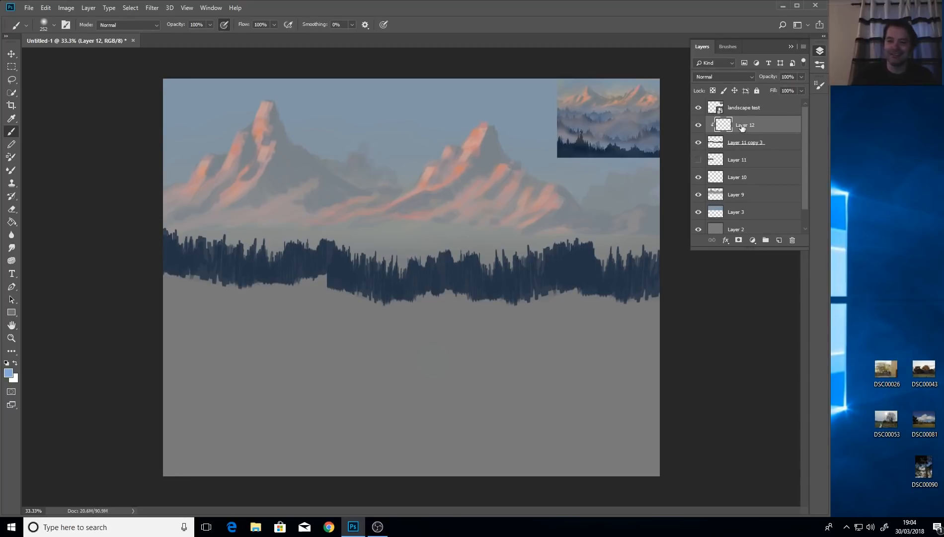
mouse_move(749, 128)
mouse_down()
mouse_move(749, 151)
mouse_move(746, 125)
mouse_up()
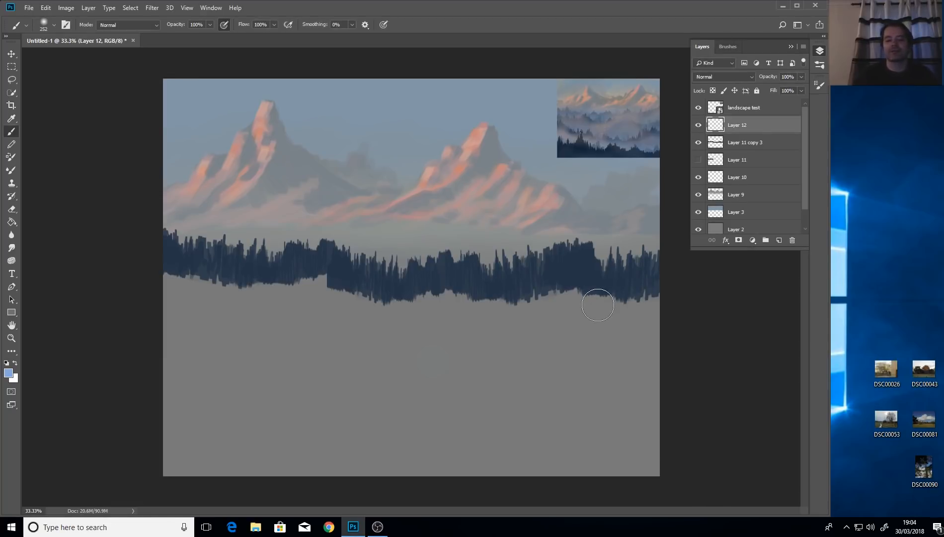
Sample the grey background and paint soft grey along the right side of the treeline's base.
mouse_move(598, 304)
mouse_down()
mouse_move(641, 318)
mouse_move(651, 309)
mouse_move(642, 301)
mouse_move(608, 310)
mouse_move(659, 314)
mouse_move(637, 318)
mouse_up()
key(ctrl+z)
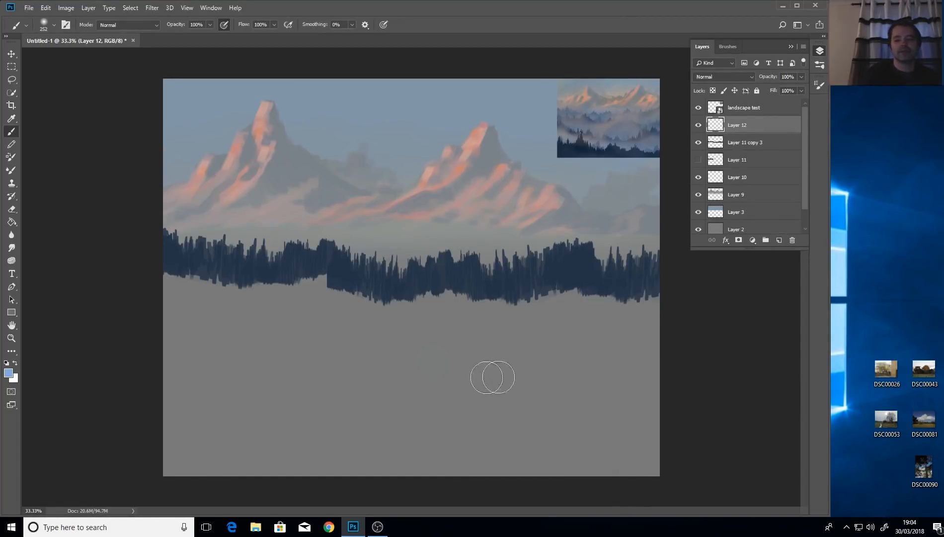
key(i)
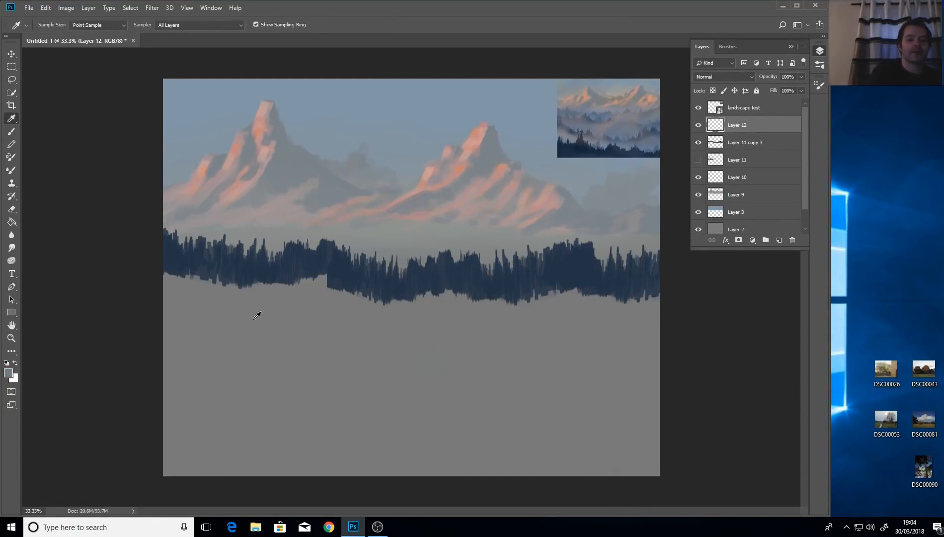
click(15, 132)
mouse_move(657, 307)
mouse_down()
mouse_move(621, 312)
mouse_move(656, 300)
mouse_move(649, 317)
mouse_move(558, 303)
mouse_move(501, 326)
mouse_up()
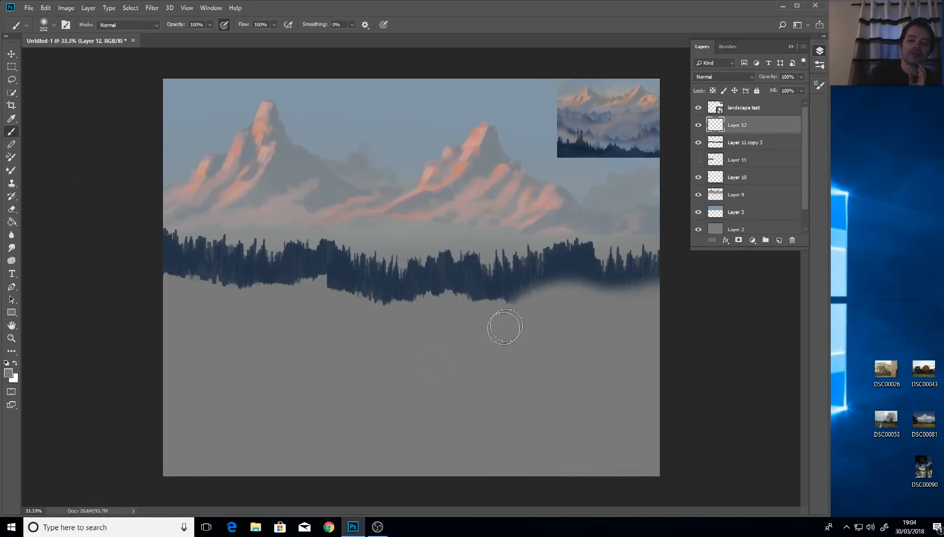
mouse_move(654, 297)
mouse_down()
mouse_move(535, 307)
mouse_move(488, 325)
mouse_move(488, 312)
mouse_move(463, 323)
mouse_move(466, 311)
mouse_move(451, 308)
mouse_move(433, 319)
mouse_move(443, 308)
mouse_move(434, 306)
mouse_move(428, 315)
mouse_move(455, 315)
mouse_move(447, 396)
mouse_move(457, 201)
mouse_move(451, 369)
mouse_move(452, 220)
mouse_up()
Set the brush to 270 px, 0% hardness, and fog the base of the middle and left trees.
alt+right_click(455, 319)
mouse_move(451, 380)
mouse_down()
mouse_move(444, 337)
mouse_move(469, 177)
mouse_move(462, 341)
mouse_move(472, 153)
mouse_up()
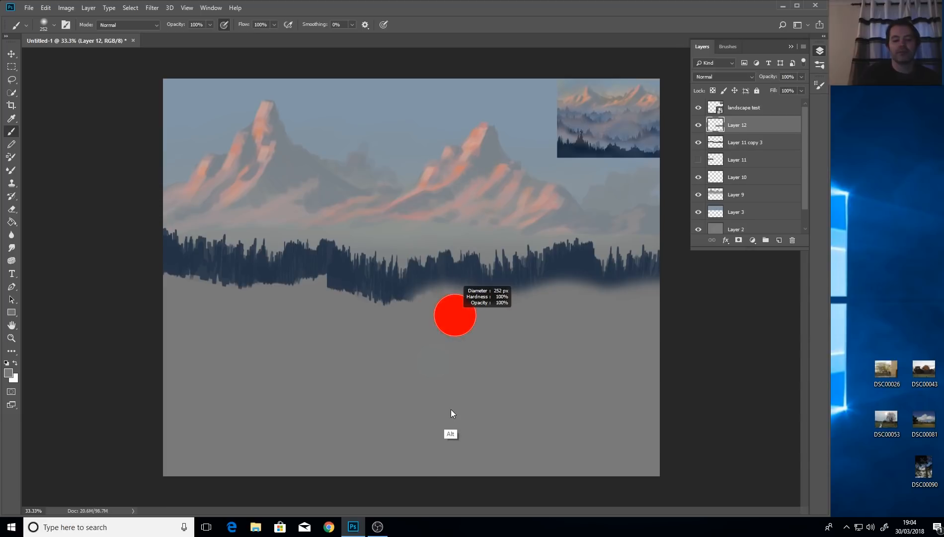
drag(450, 413, 454, 127)
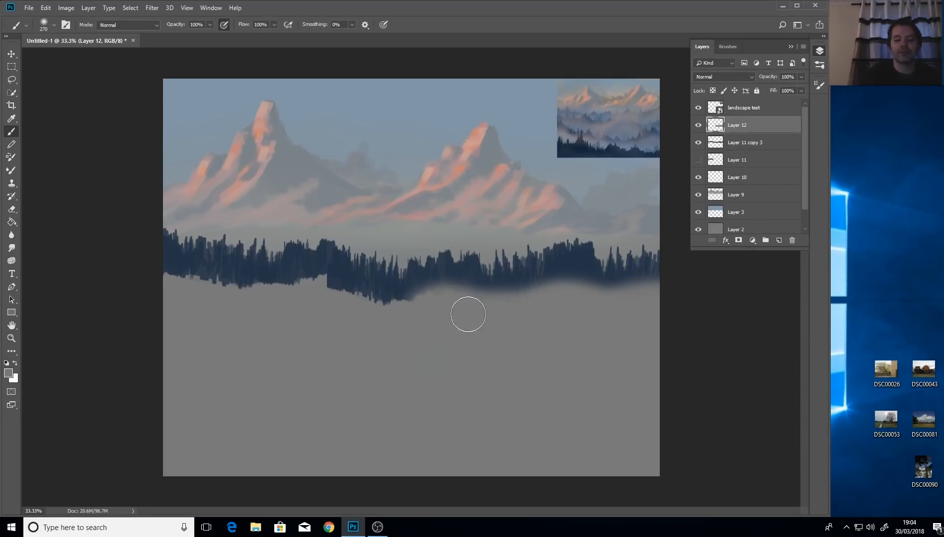
mouse_move(444, 310)
mouse_down()
mouse_move(412, 328)
mouse_move(424, 307)
mouse_move(369, 322)
mouse_move(368, 303)
mouse_move(328, 310)
mouse_move(331, 298)
mouse_move(315, 292)
mouse_move(302, 328)
mouse_move(339, 312)
mouse_move(316, 284)
mouse_move(357, 307)
mouse_move(488, 333)
mouse_up()
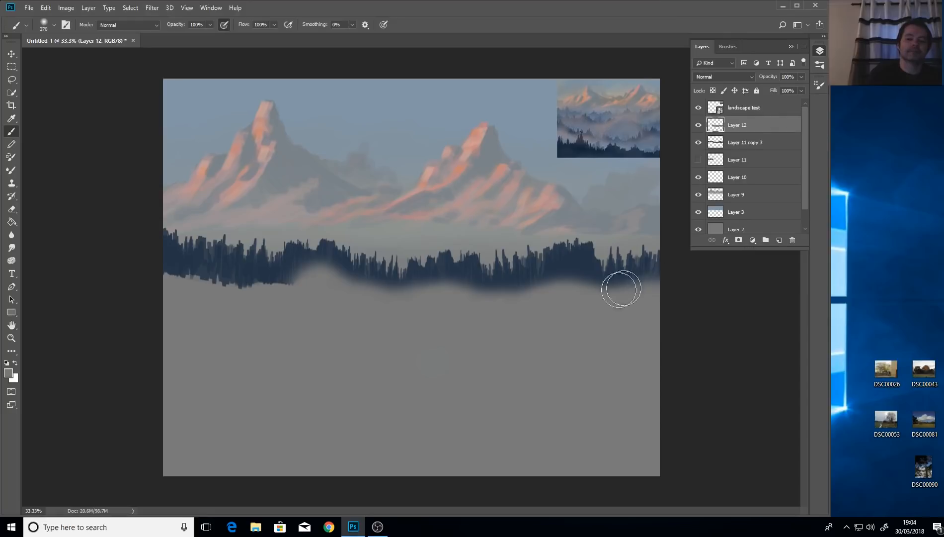
mouse_move(327, 290)
mouse_down()
mouse_move(281, 291)
mouse_move(308, 289)
mouse_move(307, 301)
mouse_move(287, 294)
mouse_move(222, 303)
mouse_move(152, 287)
mouse_move(202, 307)
mouse_move(164, 291)
mouse_move(245, 306)
mouse_move(172, 293)
mouse_move(302, 301)
mouse_move(162, 294)
mouse_move(265, 298)
mouse_move(166, 286)
mouse_move(274, 303)
mouse_move(219, 291)
mouse_up()
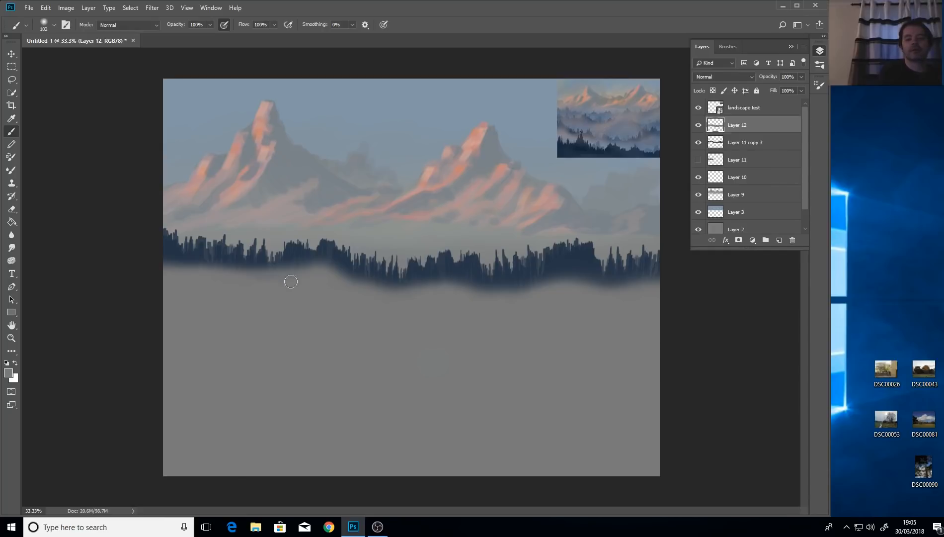
drag(367, 289, 391, 292)
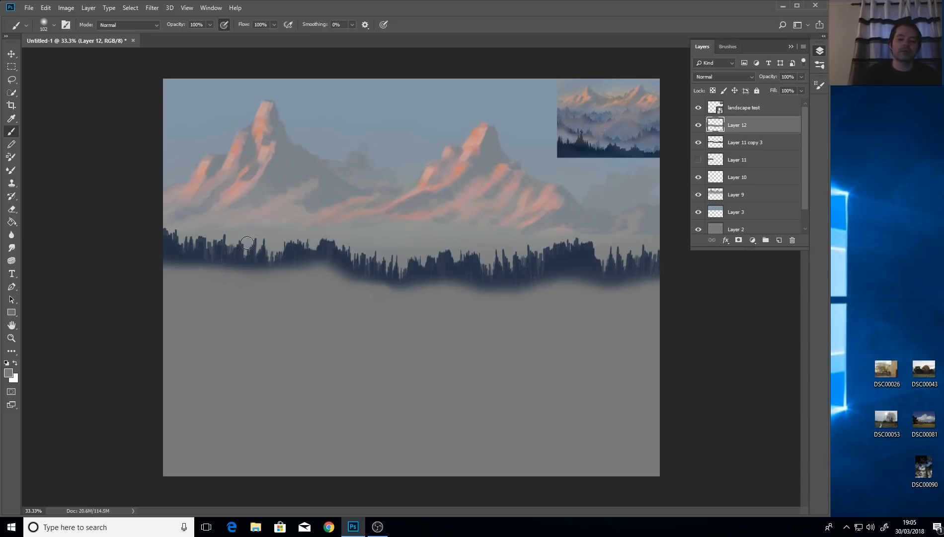
key(v)
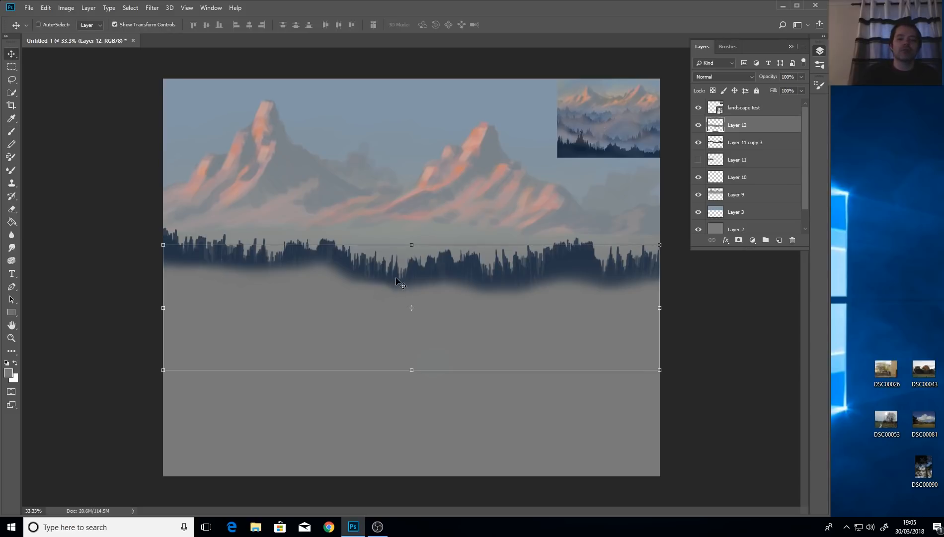
Select Layer 11 copy 3 with Layer 12 and move both about 0.44 in up the canvas.
ctrl+click(753, 143)
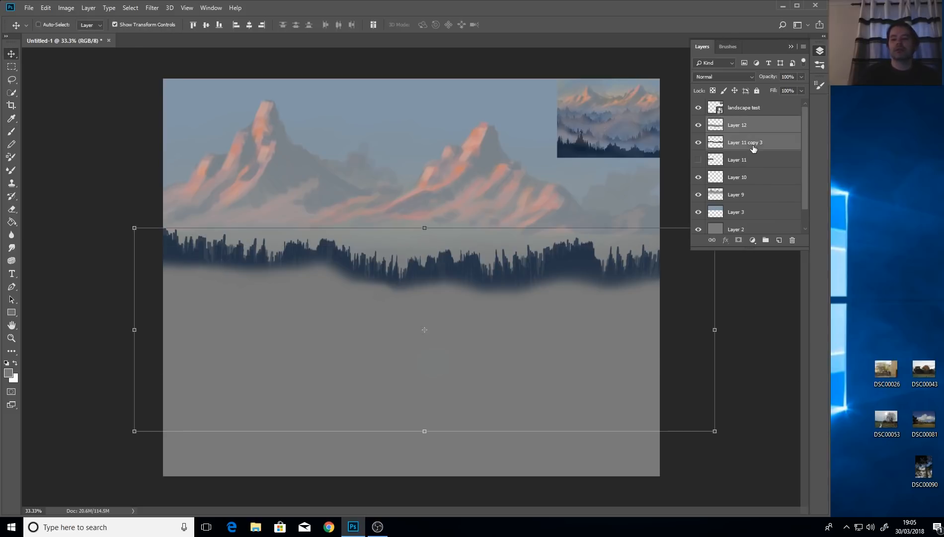
drag(487, 296, 492, 253)
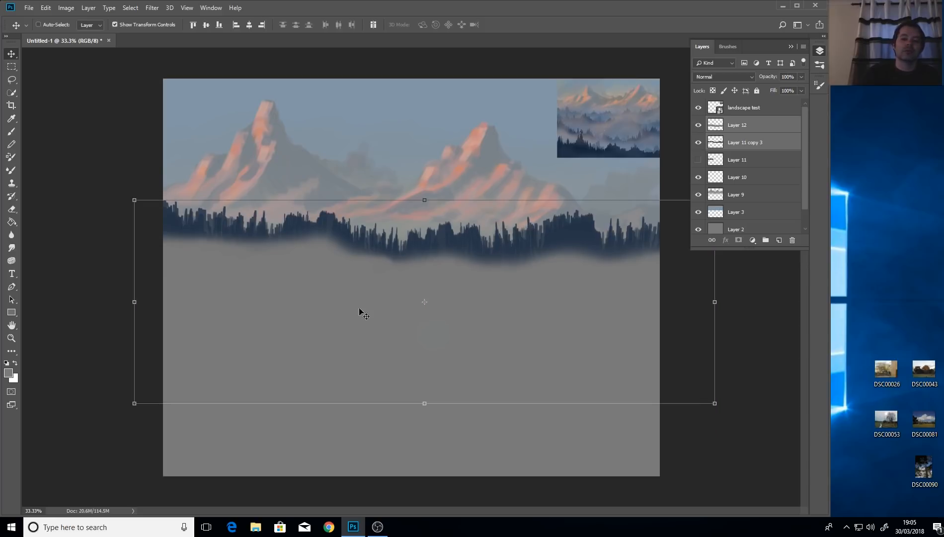
click(11, 79)
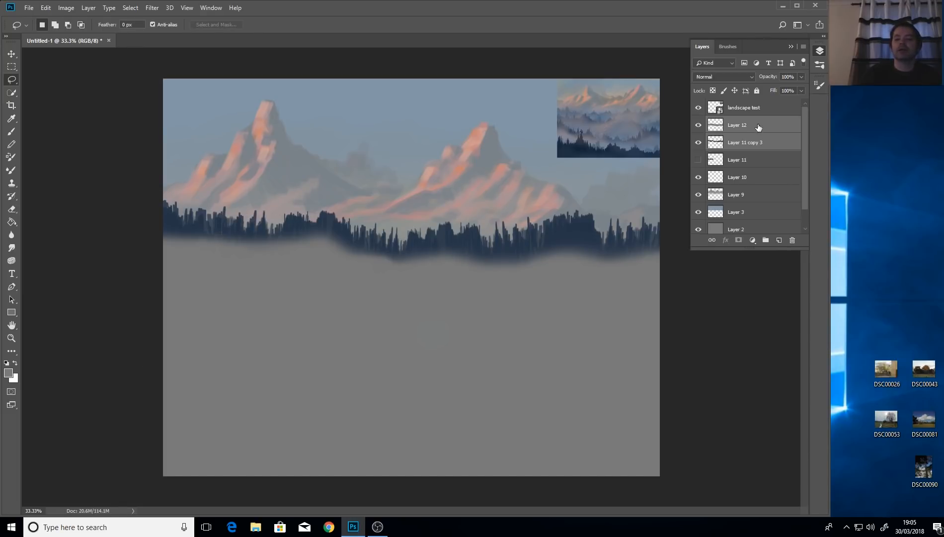
Add a new Layer 13 directly above the mountain Layer 9.
click(743, 144)
click(739, 179)
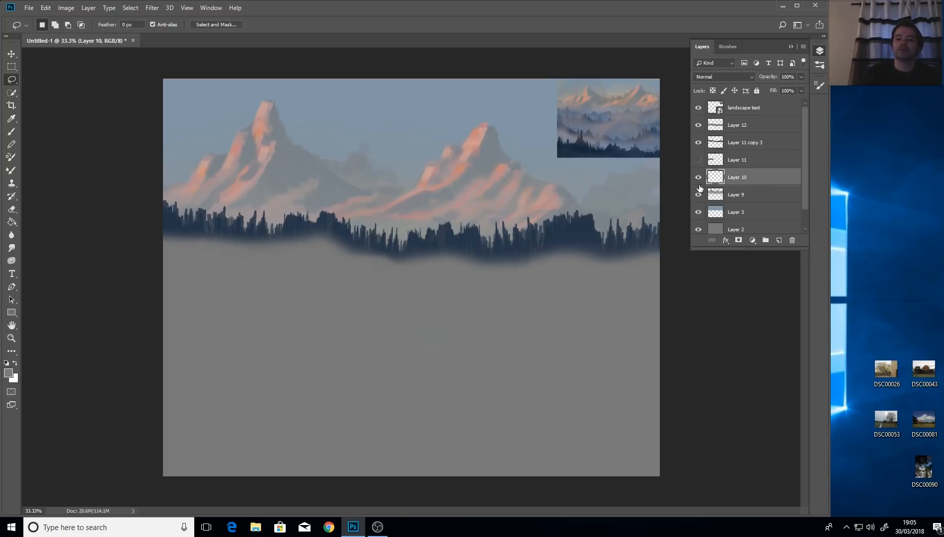
click(699, 195)
click(699, 195)
click(698, 195)
click(698, 195)
click(748, 197)
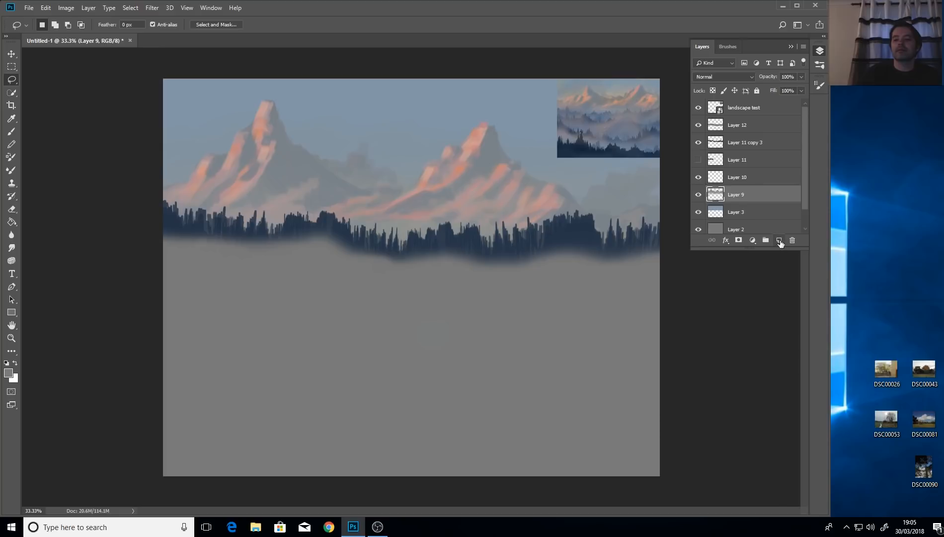
click(779, 241)
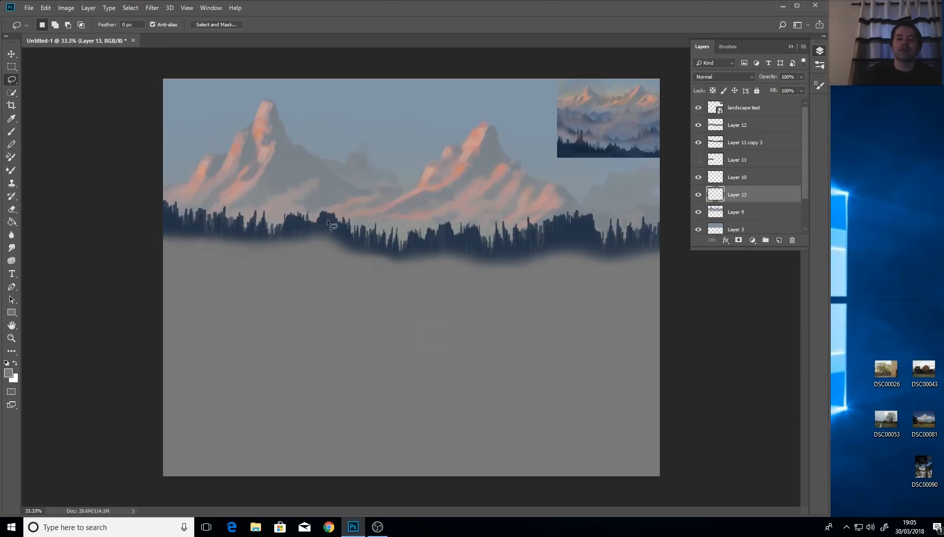
Set the foreground colour to a light blue.
click(10, 373)
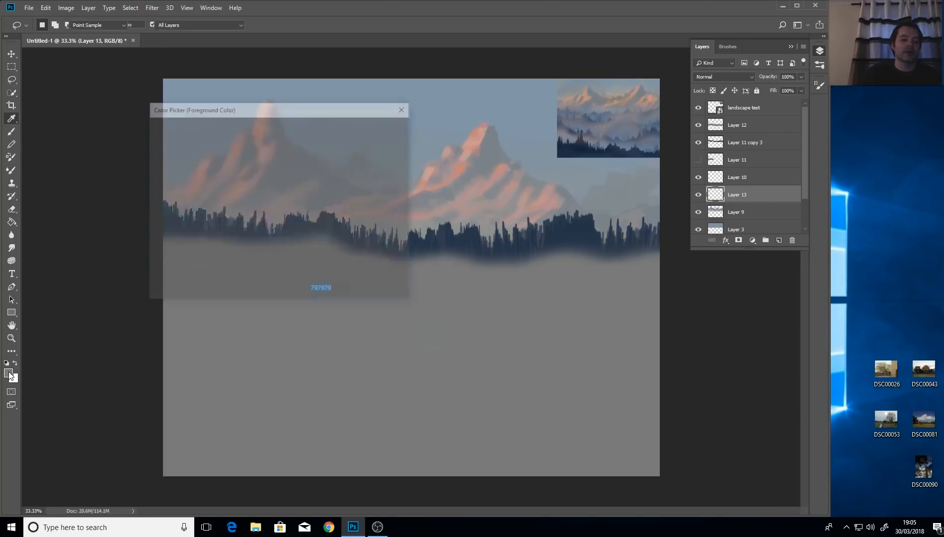
drag(289, 209, 291, 181)
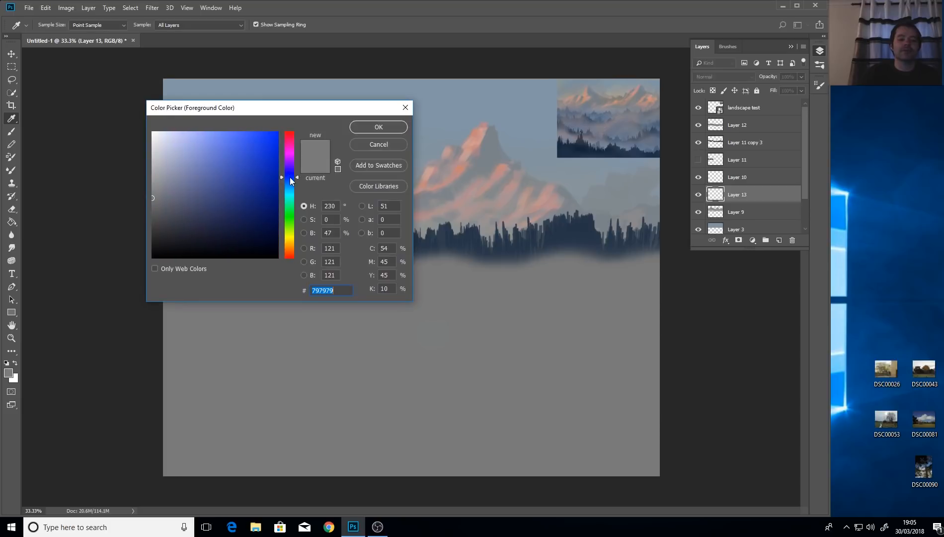
mouse_move(159, 195)
mouse_down()
mouse_move(213, 157)
mouse_move(201, 156)
mouse_up()
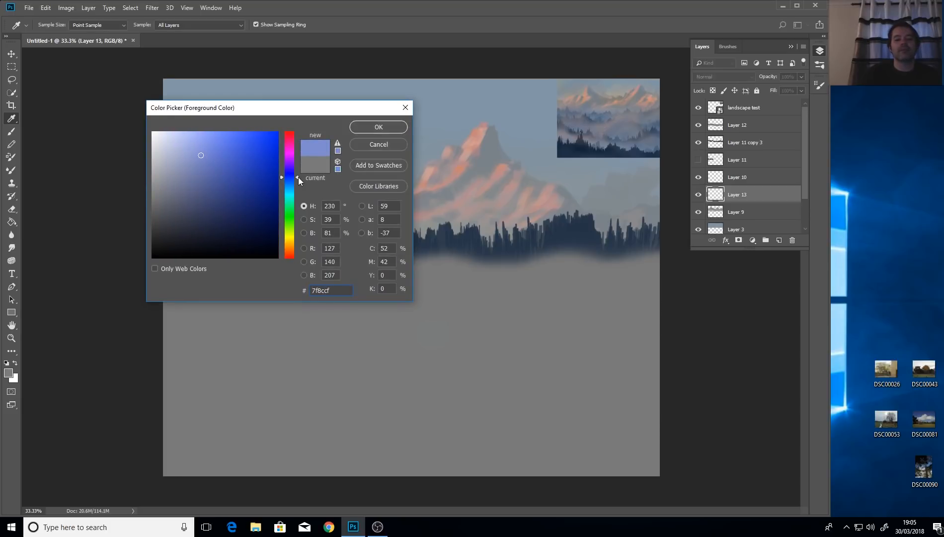
click(290, 182)
click(215, 165)
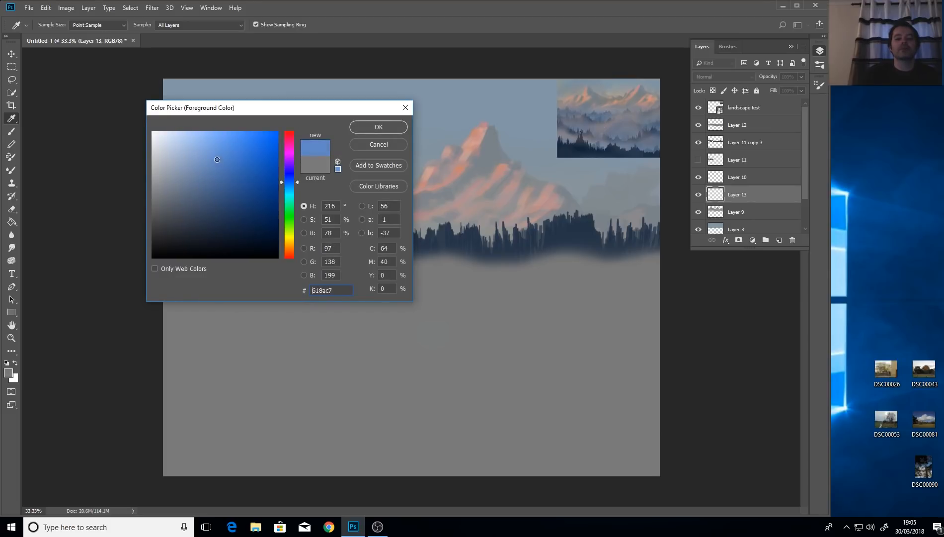
click(378, 126)
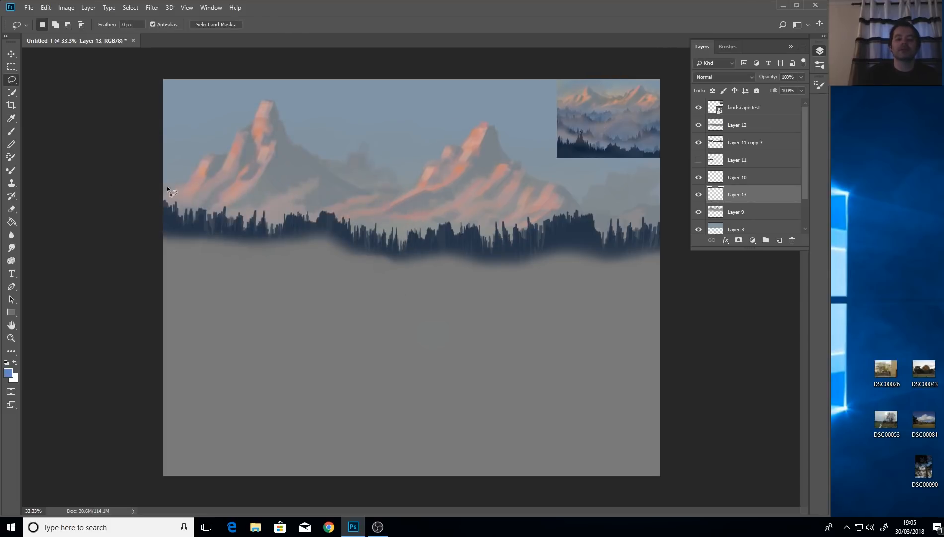
Brush soft light blue haze into the trees at the mountains' base with a larger brush.
click(12, 131)
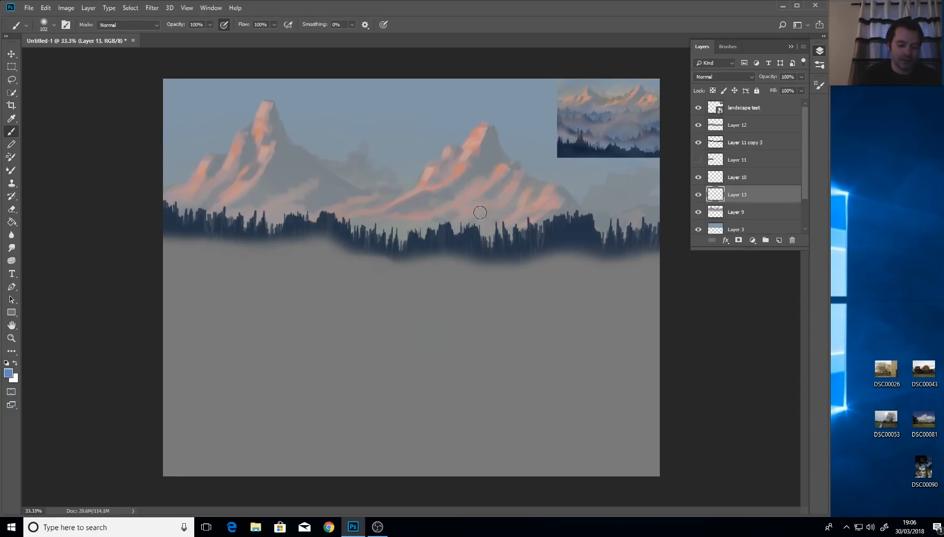
mouse_move(485, 217)
alt+mouse_down()
mouse_move(491, 221)
mouse_move(479, 223)
mouse_move(511, 229)
alt+mouse_up()
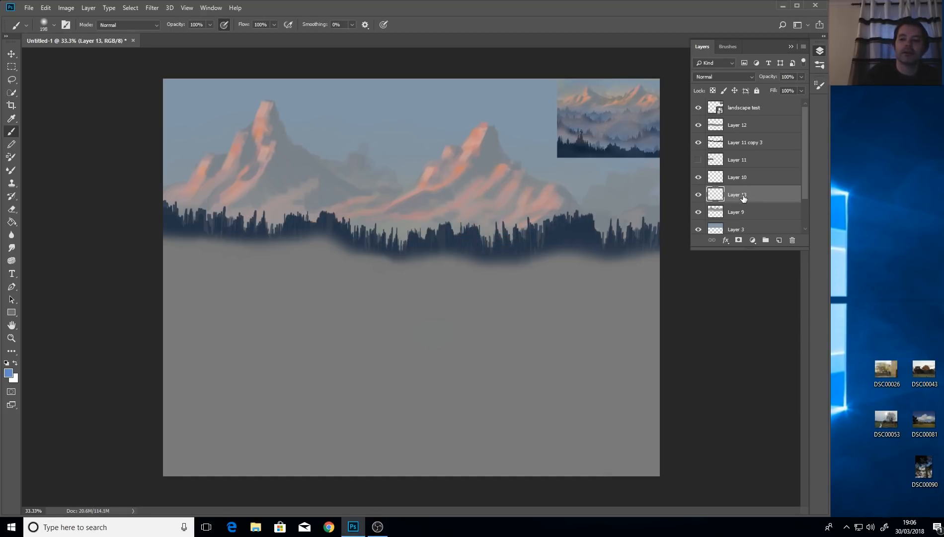
mouse_move(588, 227)
mouse_down()
mouse_move(559, 219)
mouse_move(522, 247)
mouse_move(510, 227)
mouse_move(480, 249)
mouse_move(439, 232)
mouse_move(399, 247)
mouse_move(388, 224)
mouse_move(415, 212)
mouse_up()
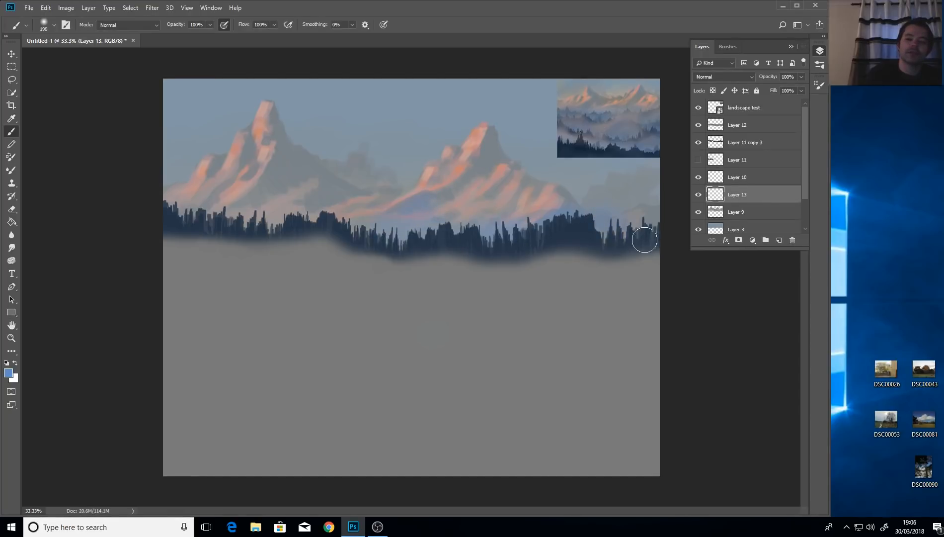
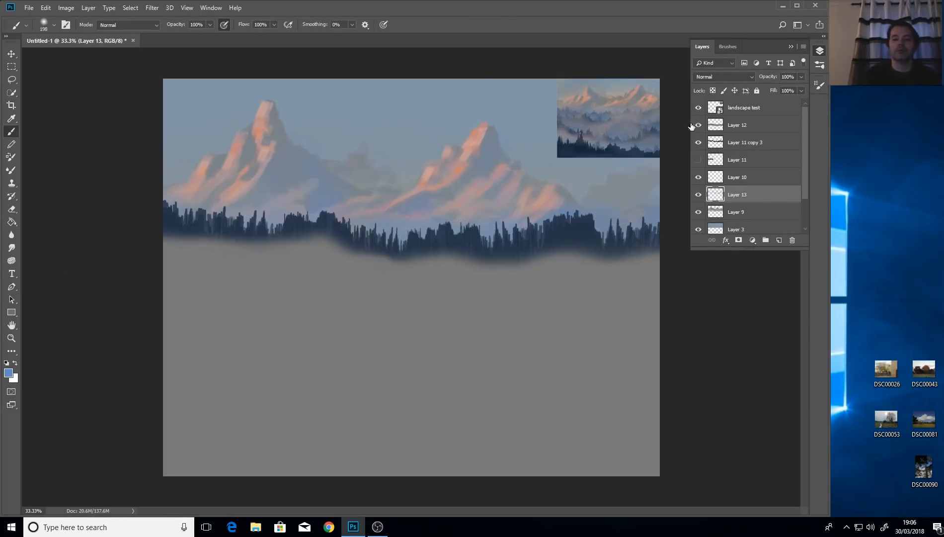
Compare the fog by toggling Layer 13 and Layer 12 visibility, leaving Layer 12 selected.
click(703, 197)
click(703, 197)
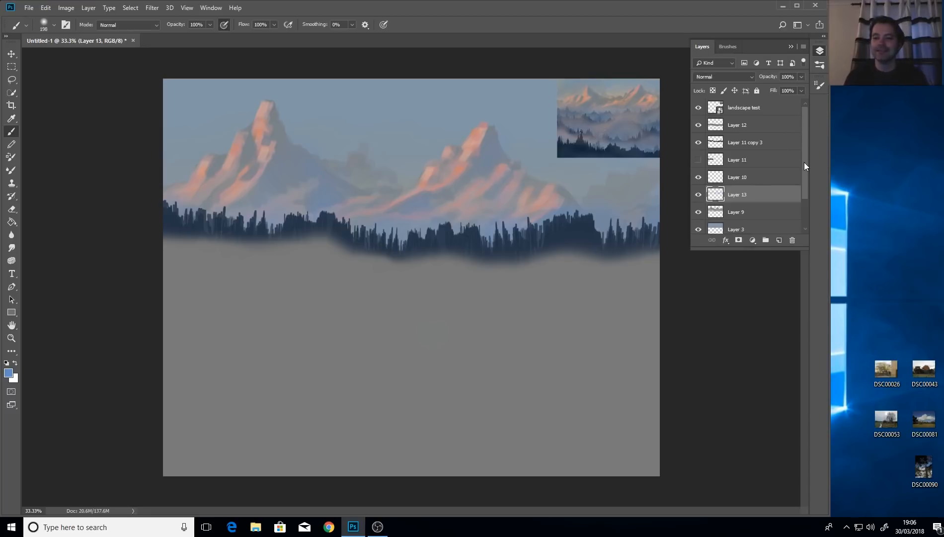
click(739, 126)
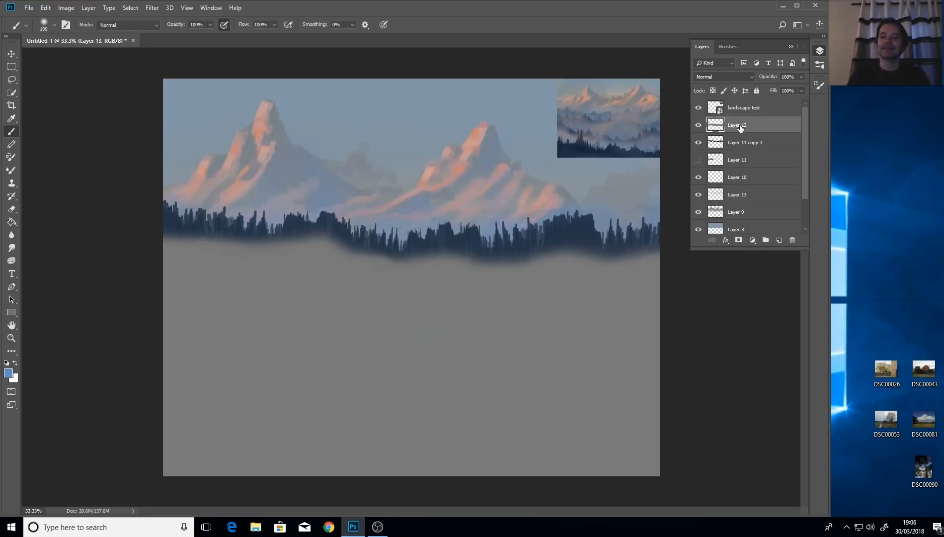
click(699, 125)
click(698, 126)
click(699, 126)
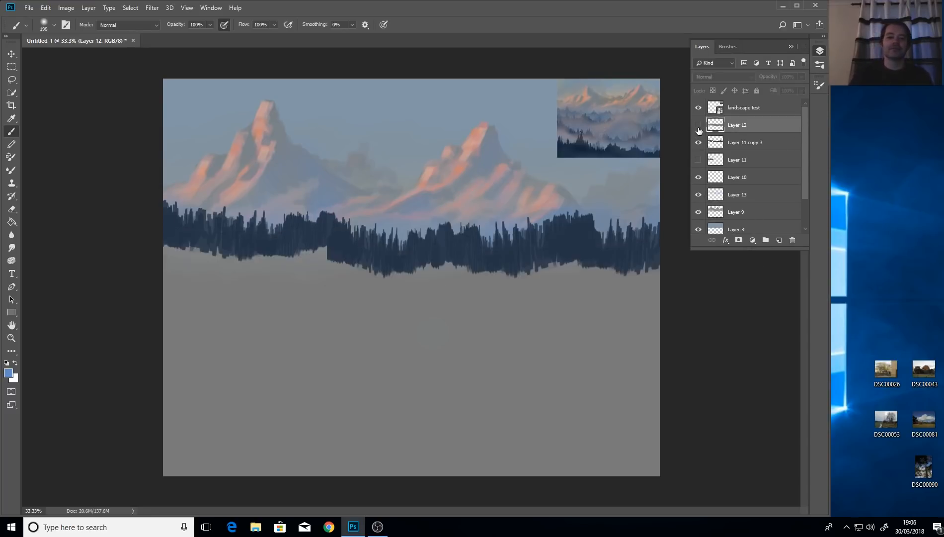
click(699, 128)
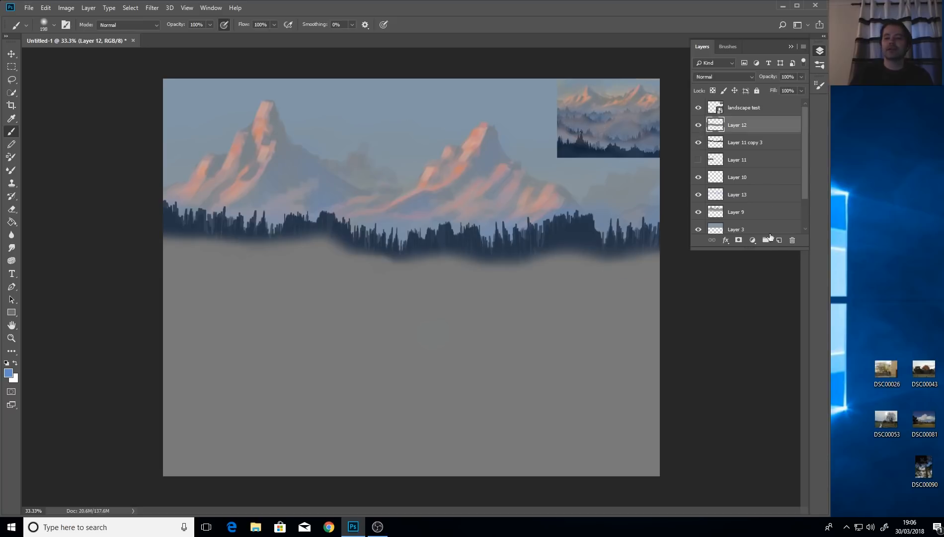
On a new layer above Layer 12, brush soft bluish mist along the tree-line base.
click(778, 240)
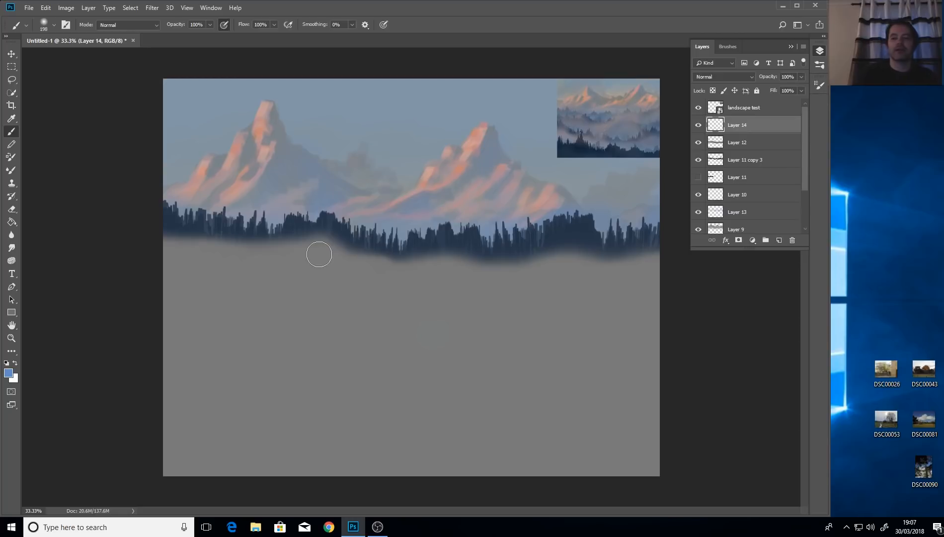
mouse_move(638, 259)
mouse_down()
mouse_move(557, 269)
mouse_move(543, 258)
mouse_move(542, 273)
mouse_move(575, 244)
mouse_move(567, 254)
mouse_move(582, 264)
mouse_move(624, 269)
mouse_move(662, 256)
mouse_move(527, 269)
mouse_move(566, 268)
mouse_move(551, 272)
mouse_move(417, 264)
mouse_move(431, 260)
mouse_move(353, 270)
mouse_move(425, 287)
mouse_move(377, 267)
mouse_move(332, 266)
mouse_move(322, 245)
mouse_move(294, 259)
mouse_move(300, 251)
mouse_move(229, 246)
mouse_move(211, 235)
mouse_move(172, 249)
mouse_up()
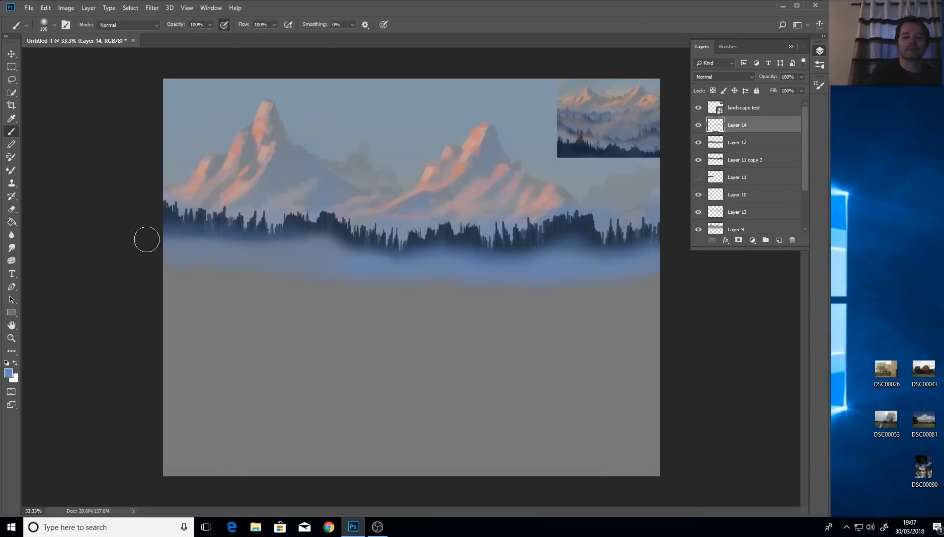
mouse_move(298, 222)
mouse_down()
mouse_move(430, 267)
mouse_move(636, 240)
mouse_up()
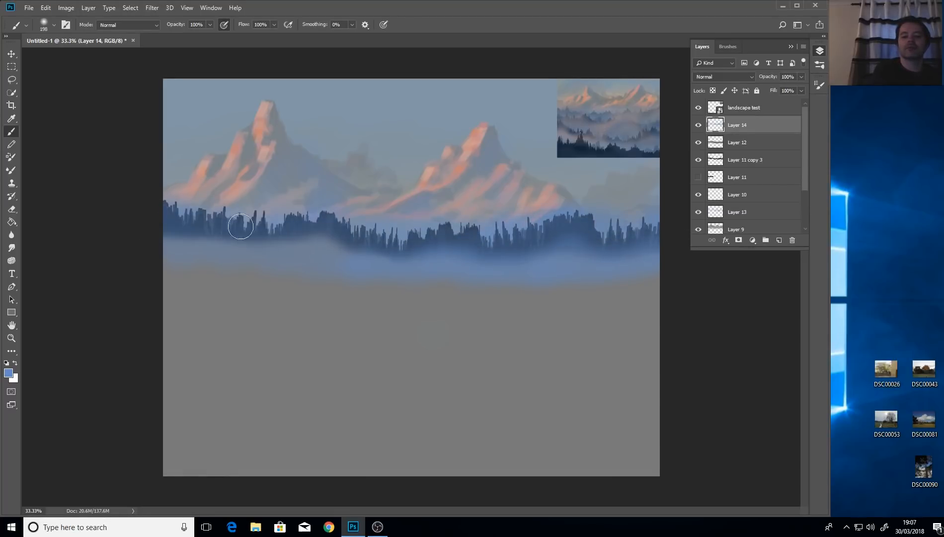
drag(238, 217, 278, 226)
drag(447, 242, 667, 249)
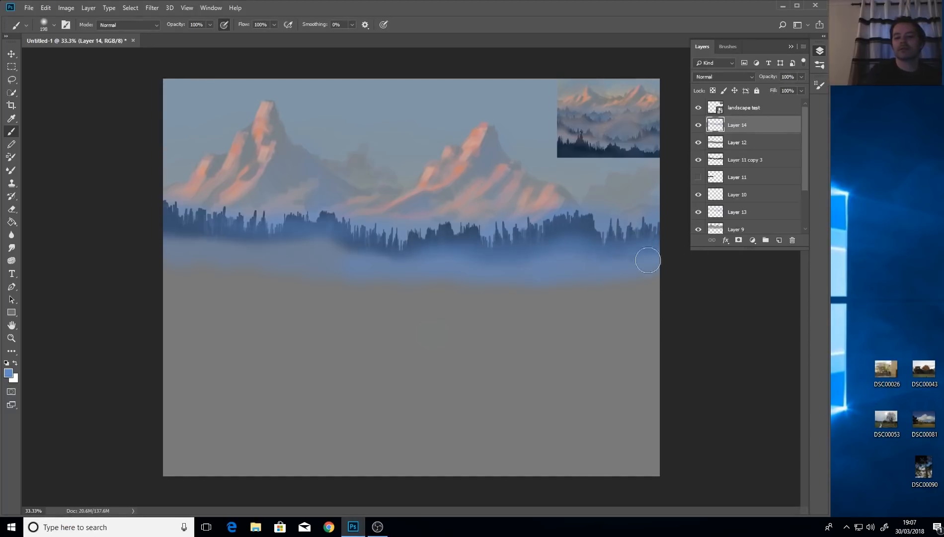
Add fainter mist to the left tree line with a smaller brush, then toggle the layer to compare.
drag(240, 234, 109, 228)
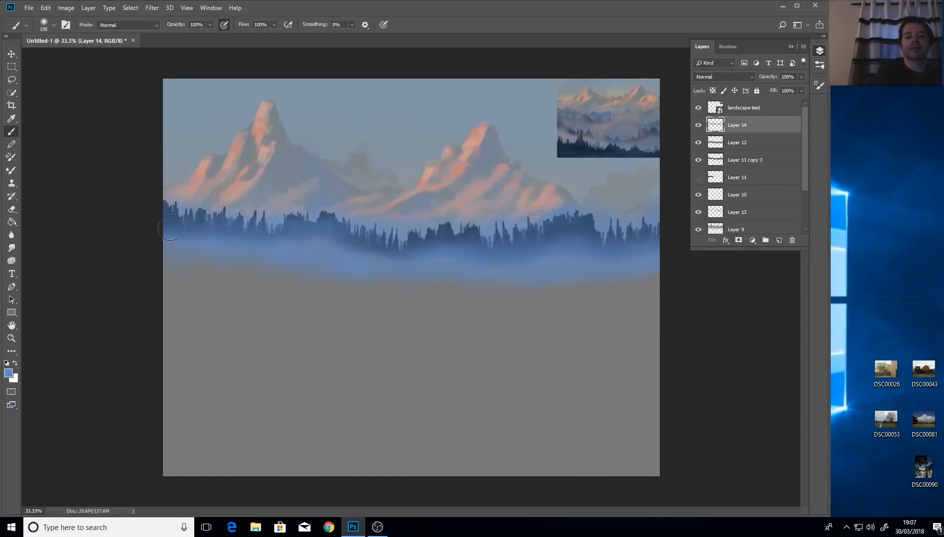
drag(226, 255, 119, 233)
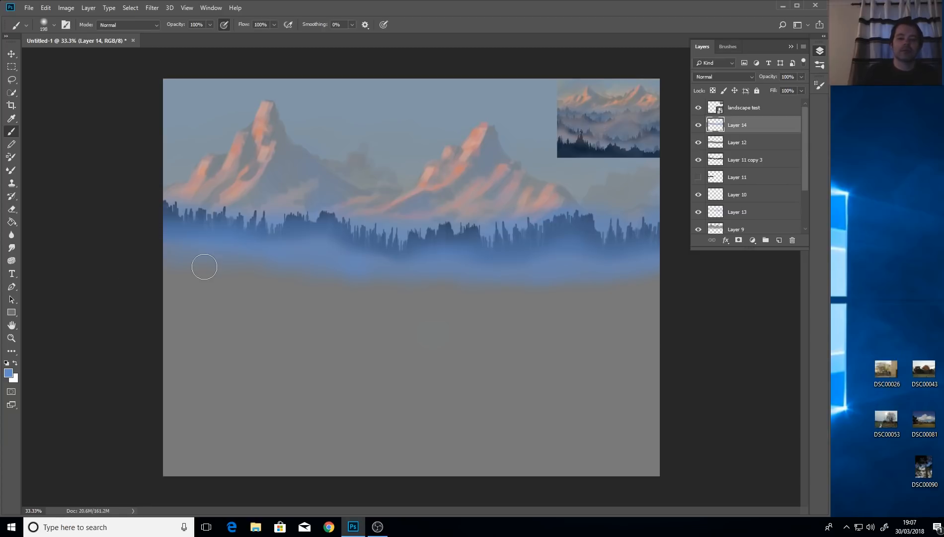
drag(605, 261, 603, 263)
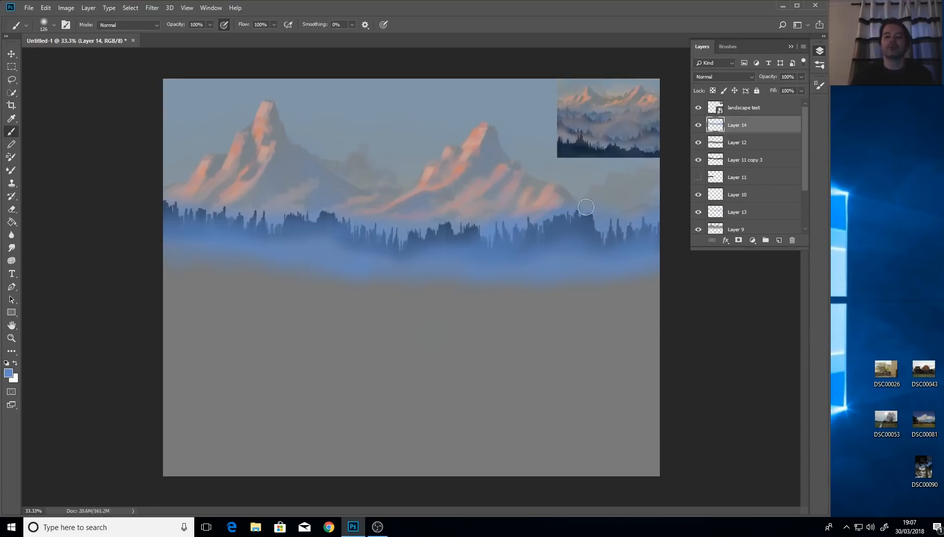
click(698, 126)
click(698, 126)
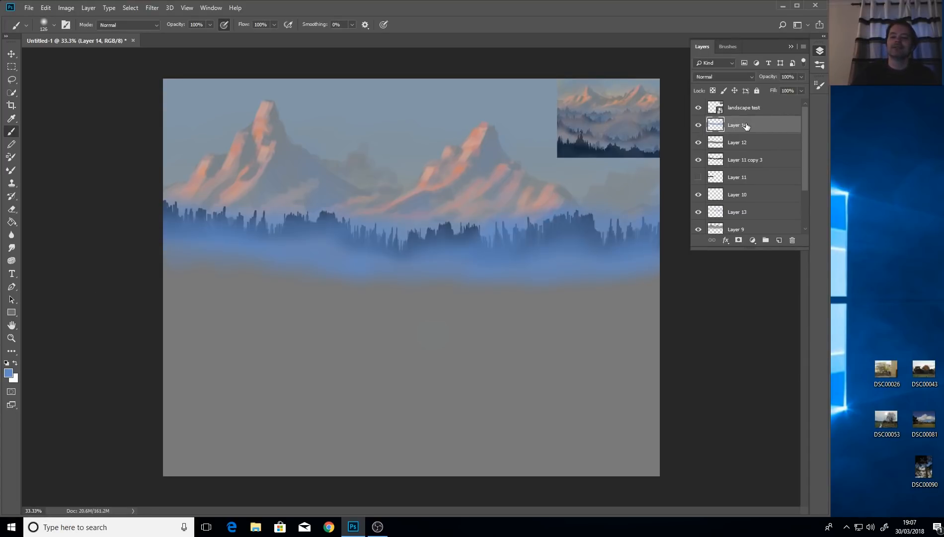
Lower the mist layer's opacity slightly.
click(801, 76)
click(780, 90)
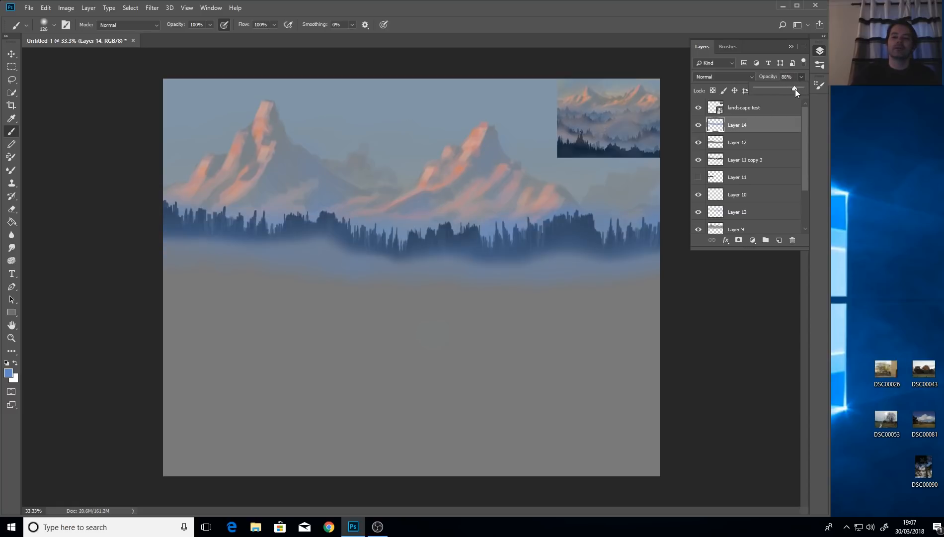
mouse_move(795, 89)
mouse_down()
mouse_move(778, 91)
mouse_move(809, 98)
mouse_up()
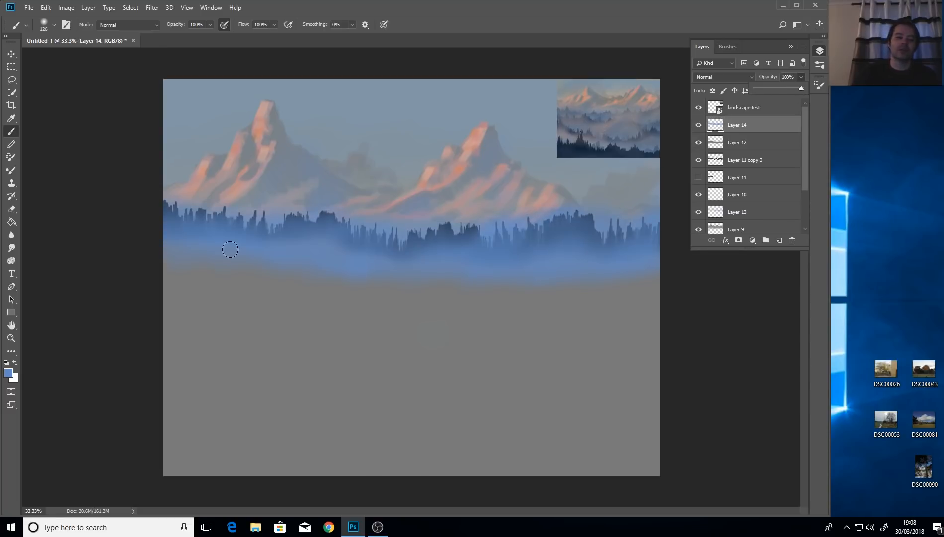
click(47, 10)
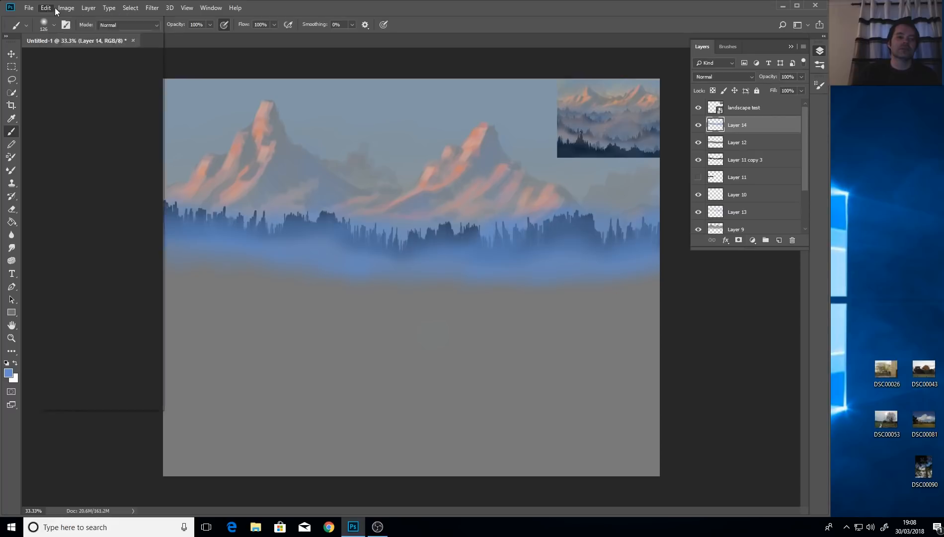
Reduce the mist layer's saturation to -35 with Hue/Saturation, then hide it to compare.
mouse_move(61, 10)
mouse_move(112, 33)
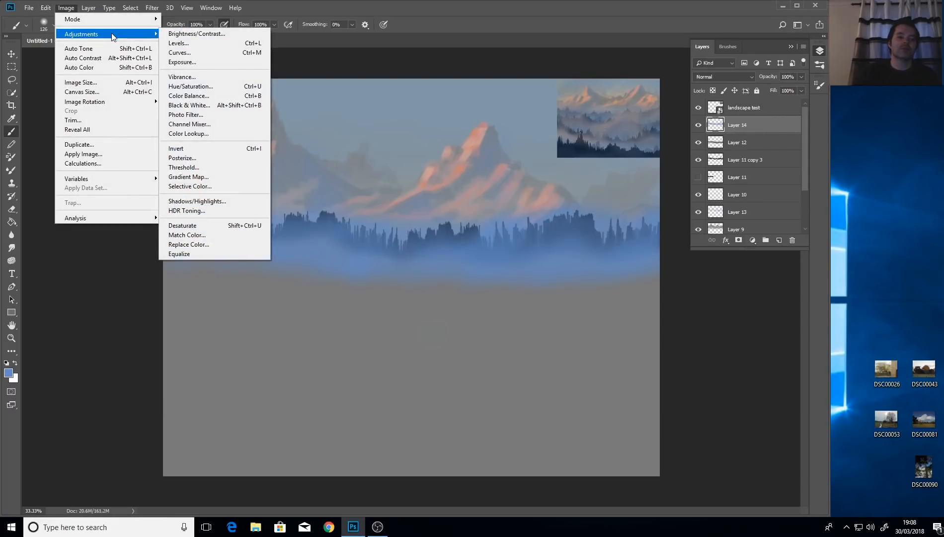
click(224, 87)
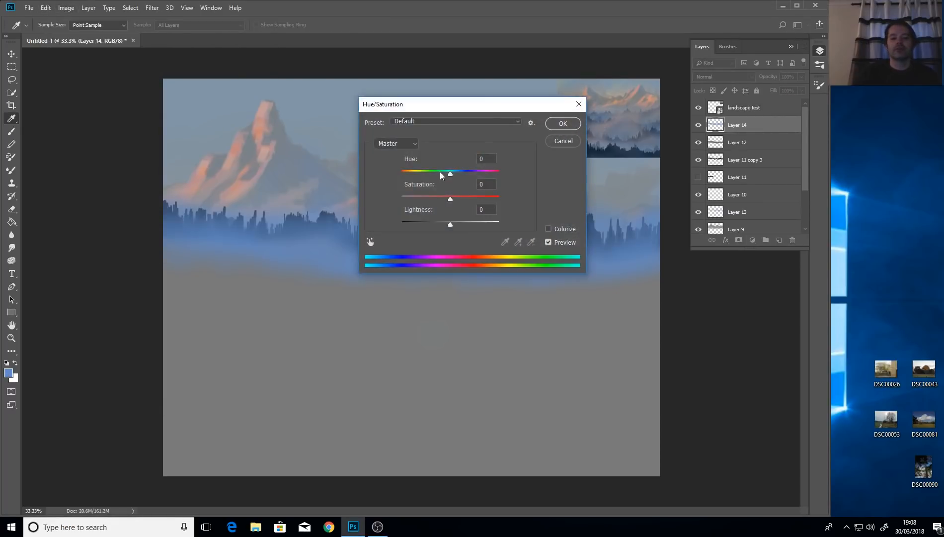
drag(473, 103, 621, 77)
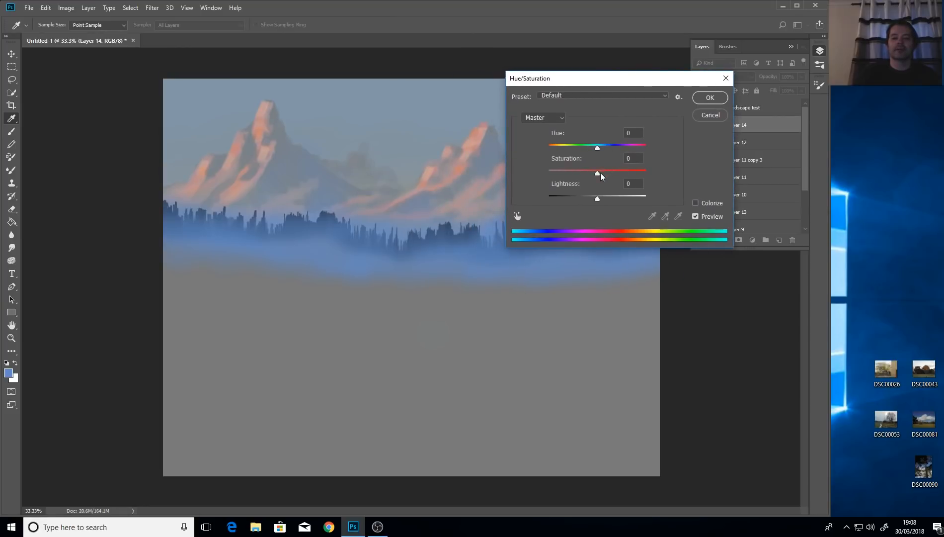
drag(600, 173, 587, 173)
drag(587, 176, 581, 179)
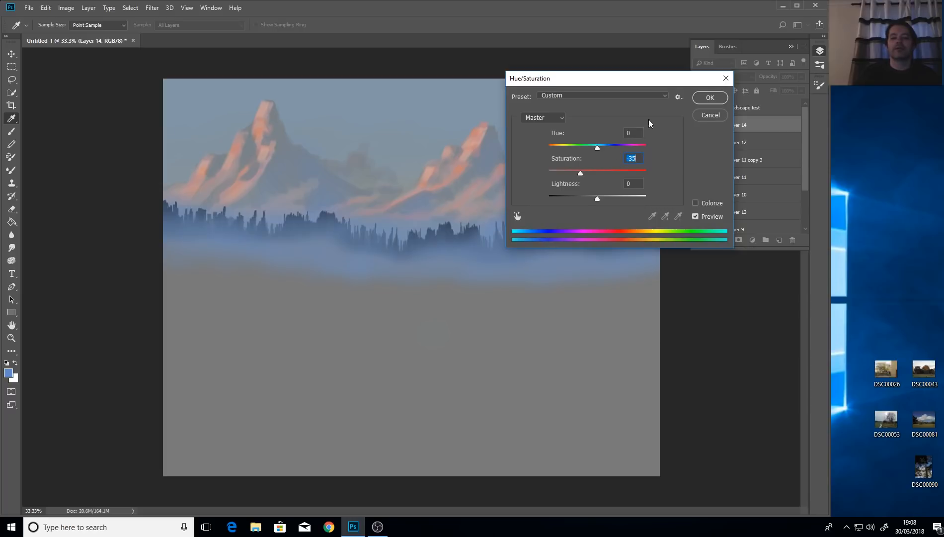
click(710, 98)
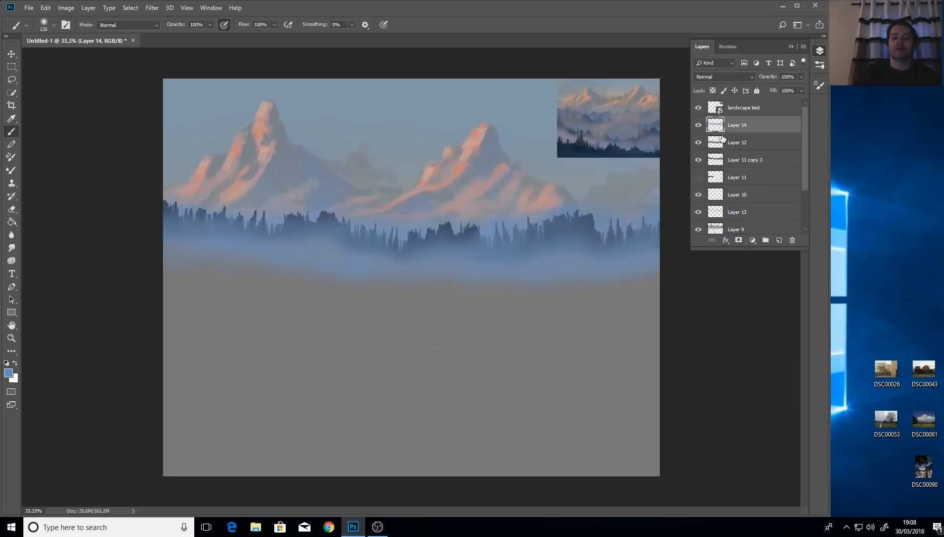
click(698, 125)
Show the mist again and compare Layer 12 against Layer 11 copy 3.
click(700, 126)
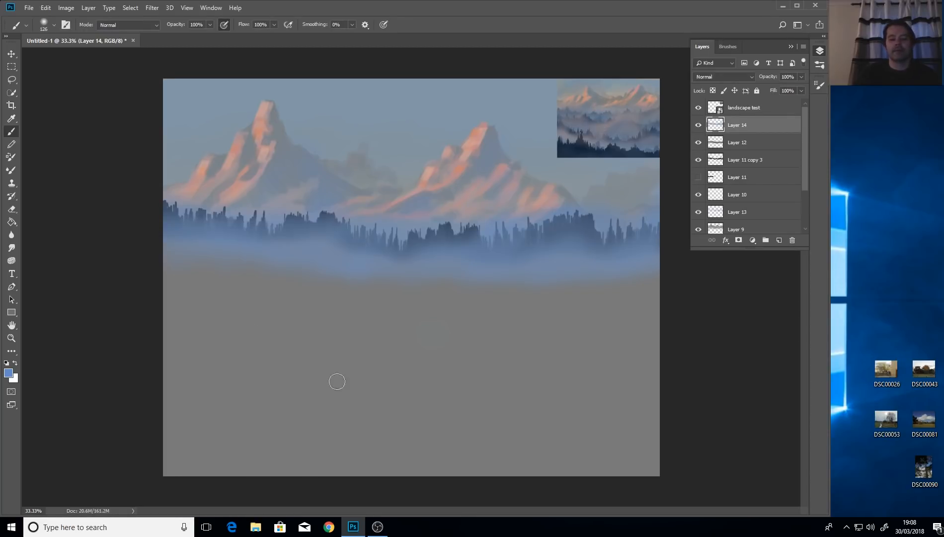
click(742, 147)
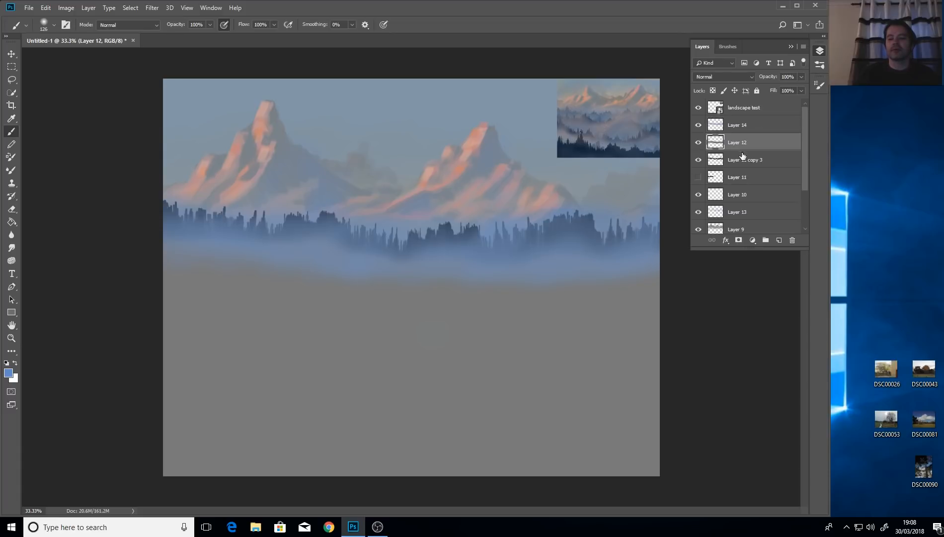
click(739, 164)
click(698, 143)
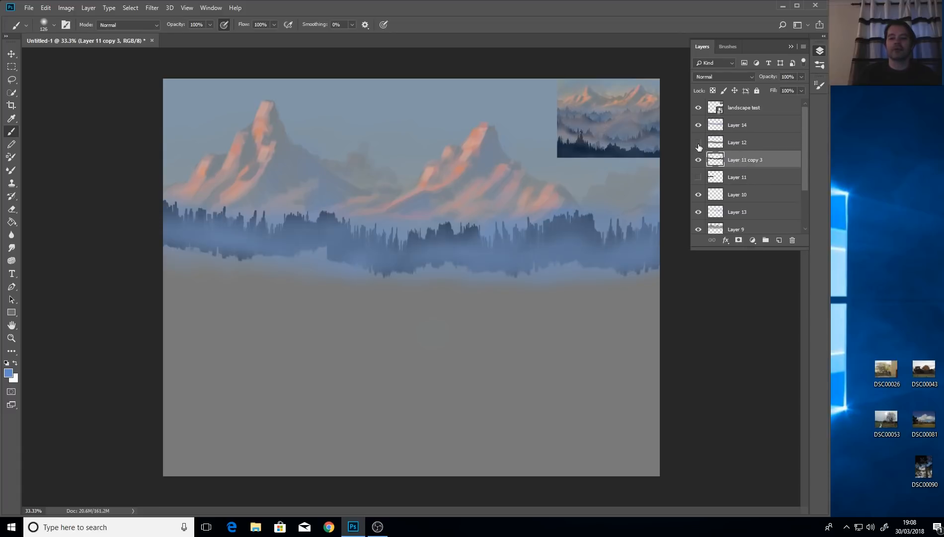
click(698, 143)
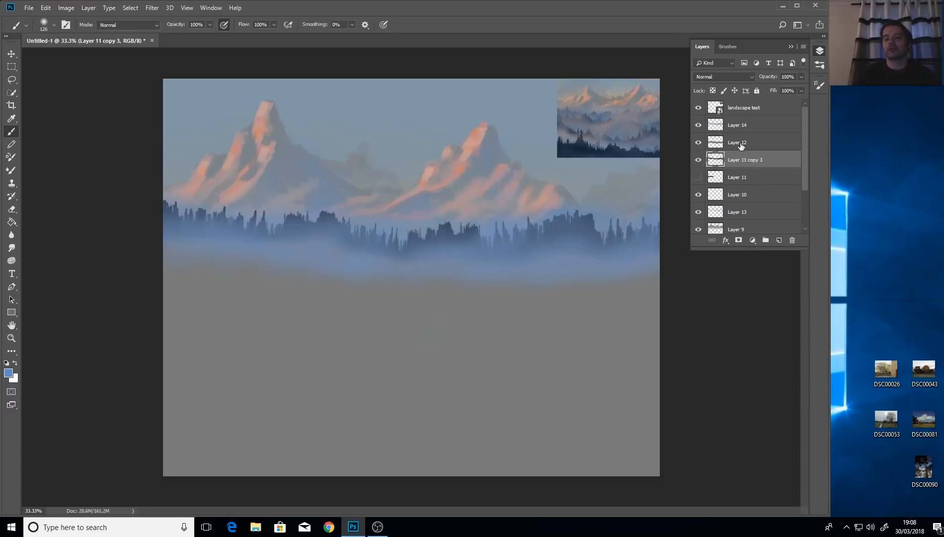
click(738, 147)
click(737, 164)
Merge Layer 11 copy 3 into Layer 12 and toggle the merged tree layer to check it.
shift+click(737, 145)
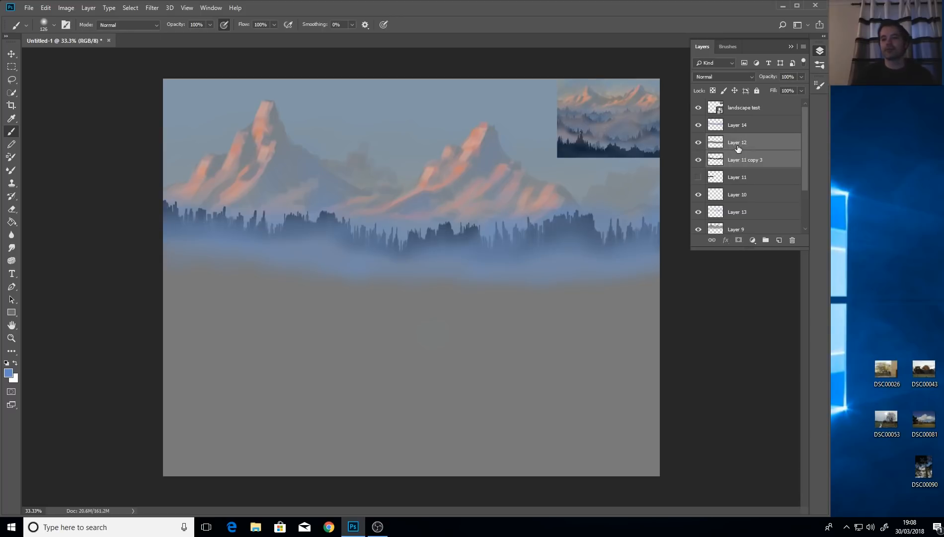
right_click(738, 146)
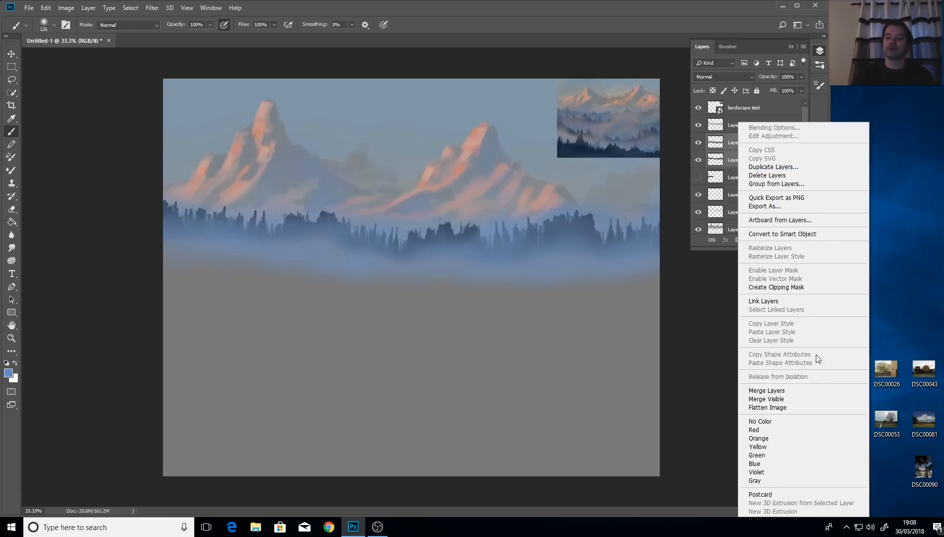
click(815, 395)
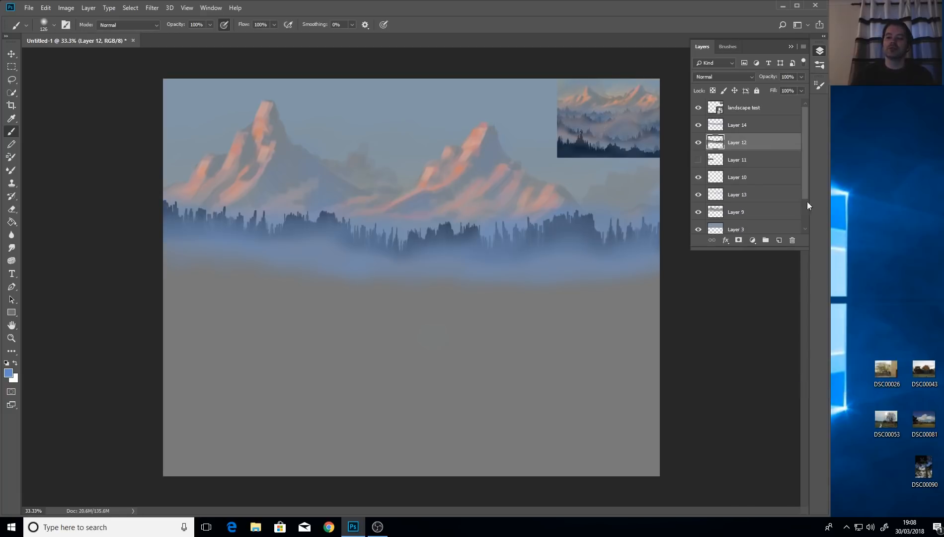
click(698, 143)
click(698, 143)
click(699, 143)
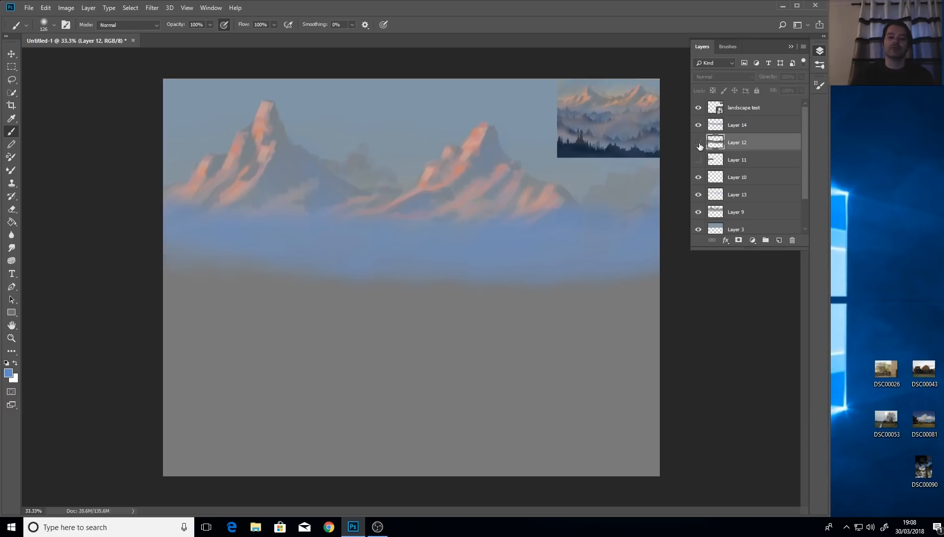
click(699, 143)
Duplicate Layer 12 as Layer 12 copy.
right_click(751, 145)
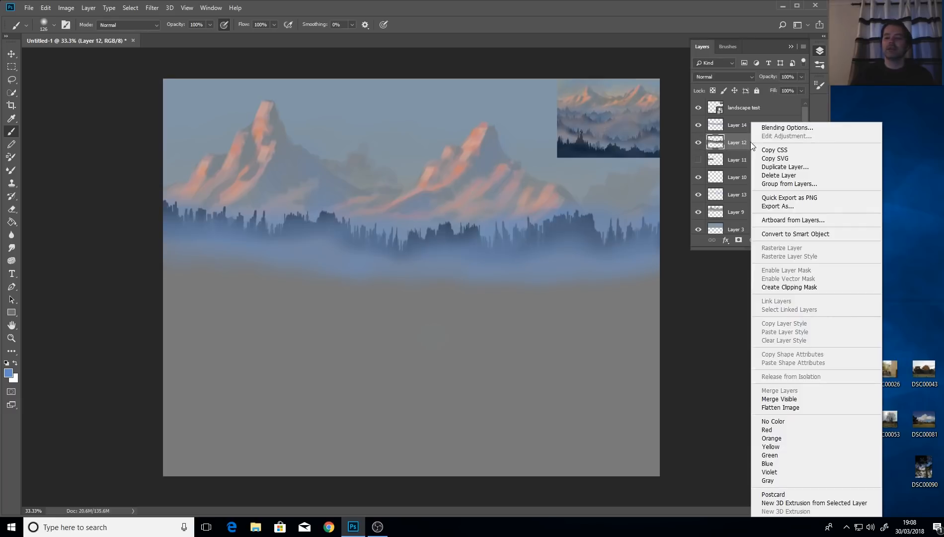
click(790, 167)
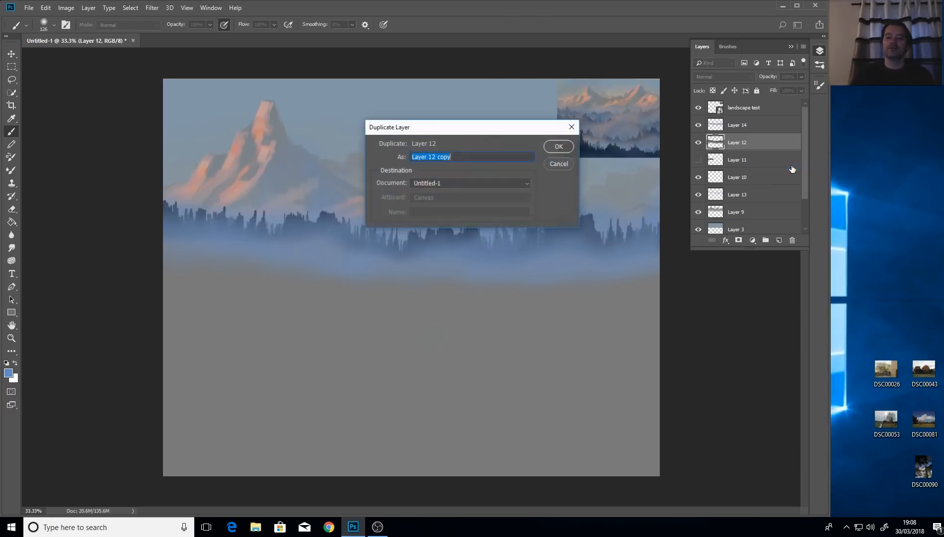
click(568, 148)
Free Transform the copied trees: shift them down, stretch taller, flip horizontally, and apply.
key(v)
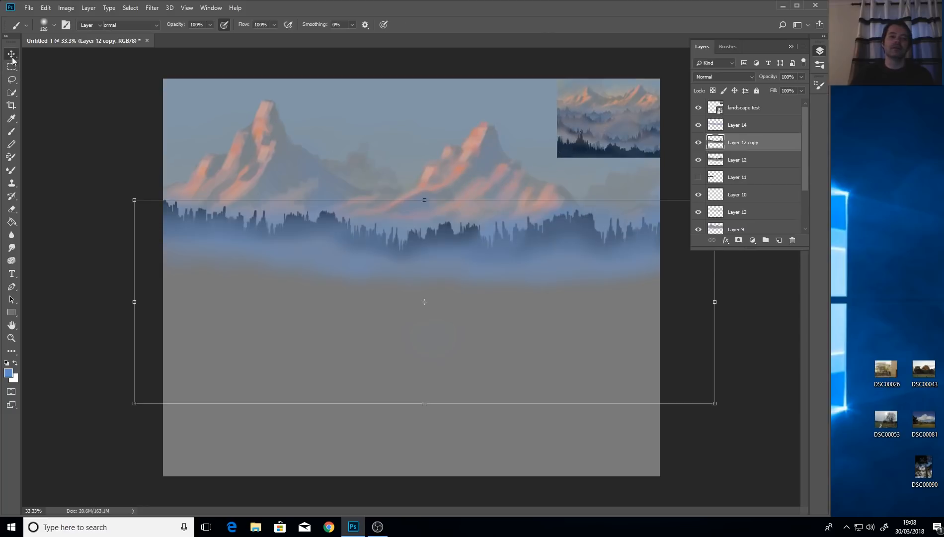
drag(554, 237, 547, 315)
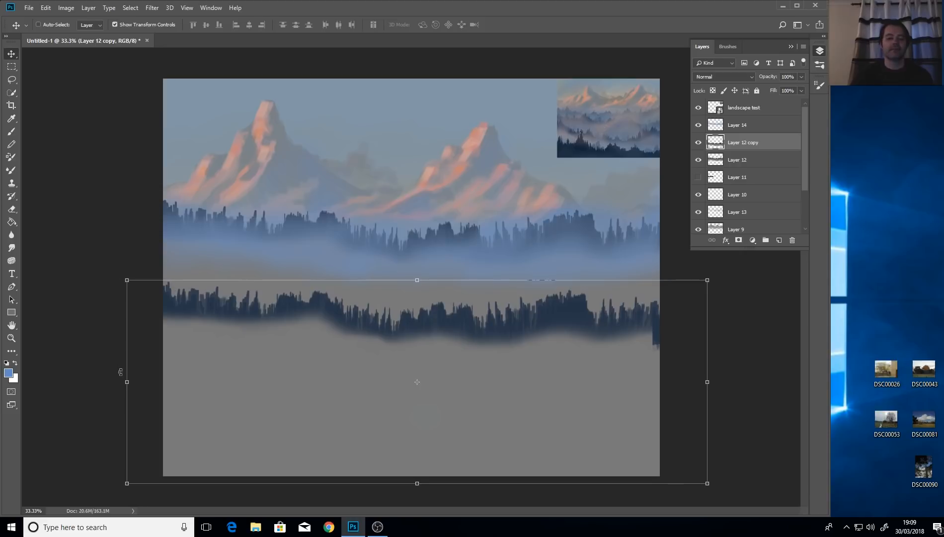
drag(126, 383, 76, 383)
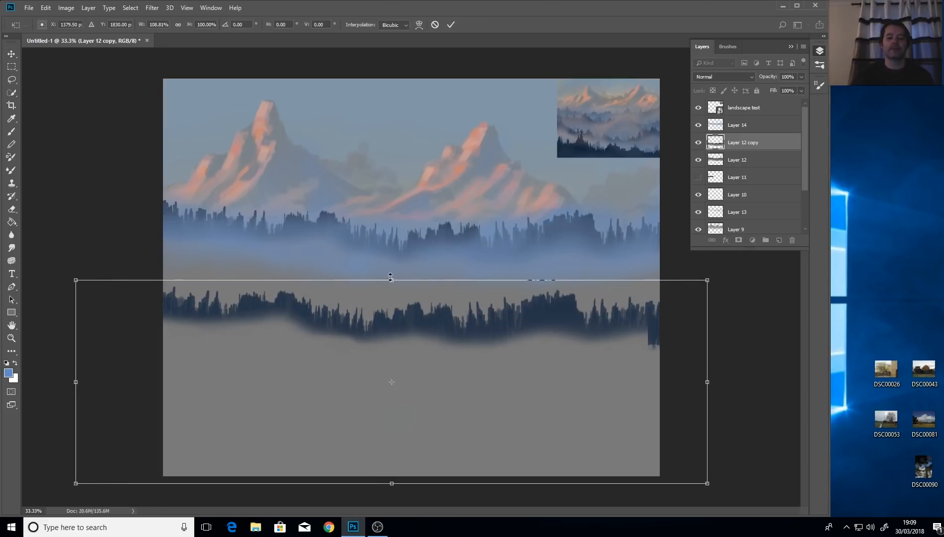
drag(391, 276, 391, 222)
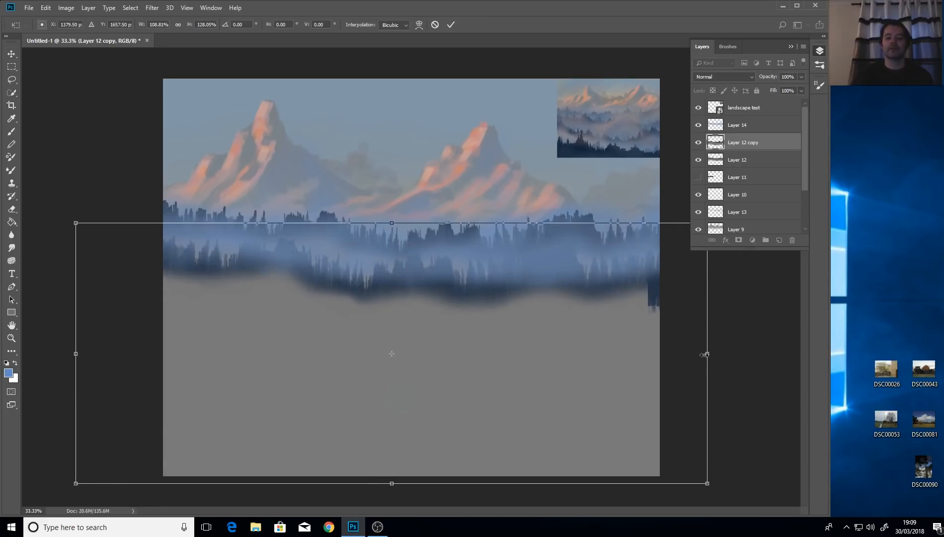
drag(704, 355, 156, 350)
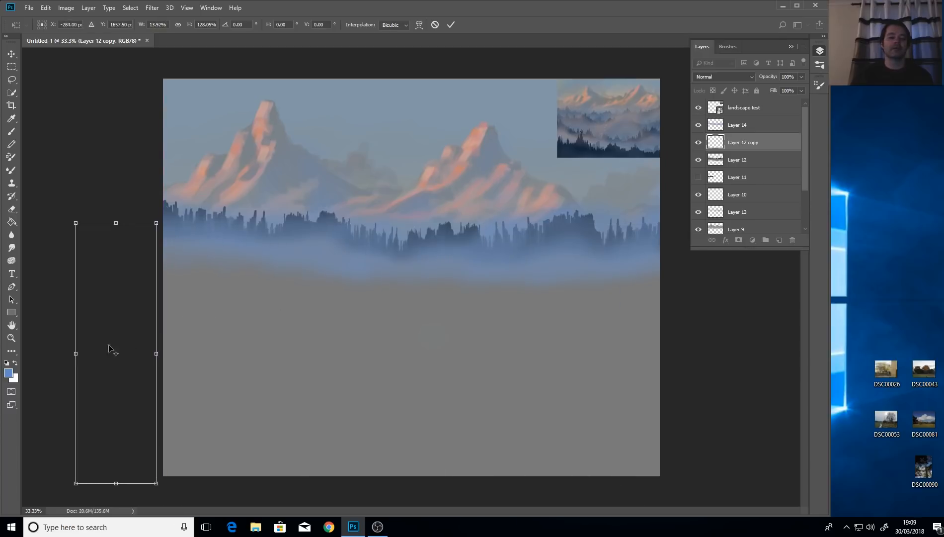
drag(79, 353, 749, 353)
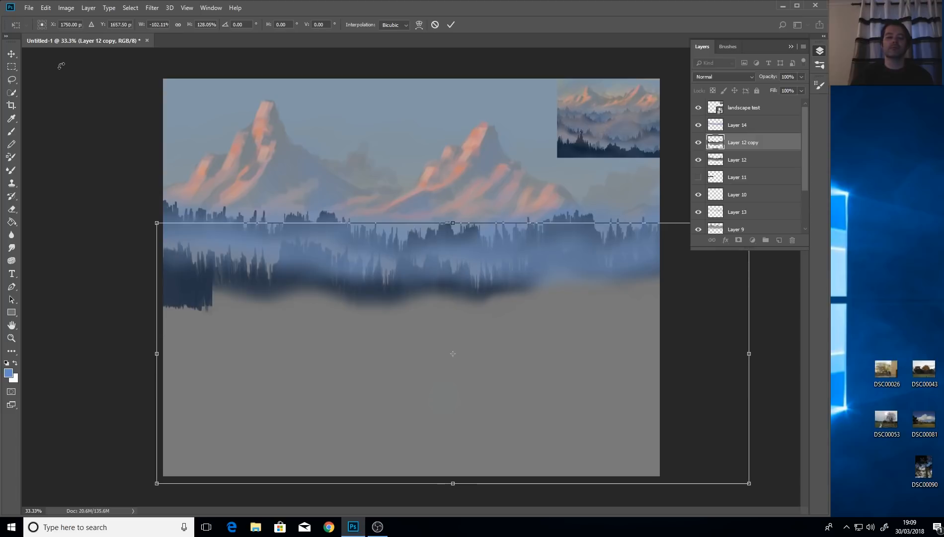
click(15, 57)
click(388, 199)
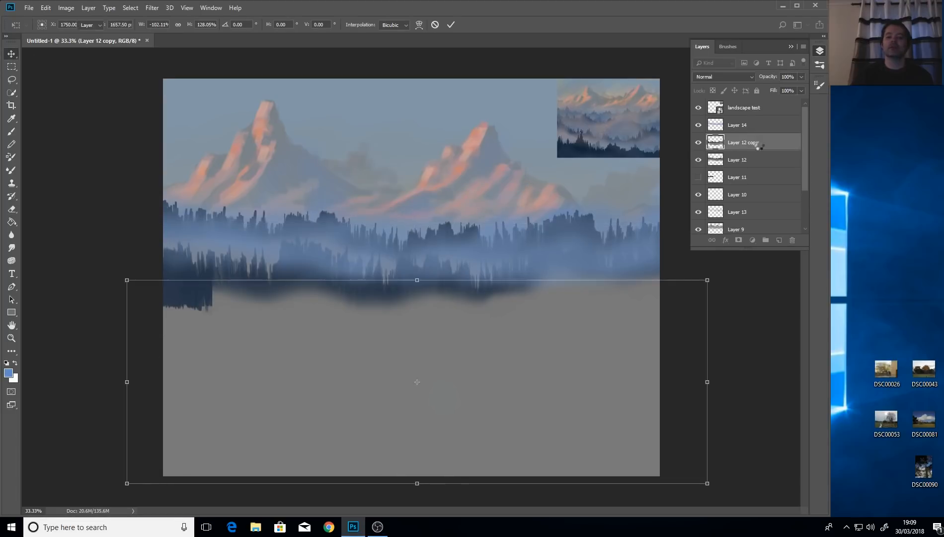
Move Layer 12 copy above Layer 14, then reposition and narrow the dark tree band.
drag(761, 144, 761, 123)
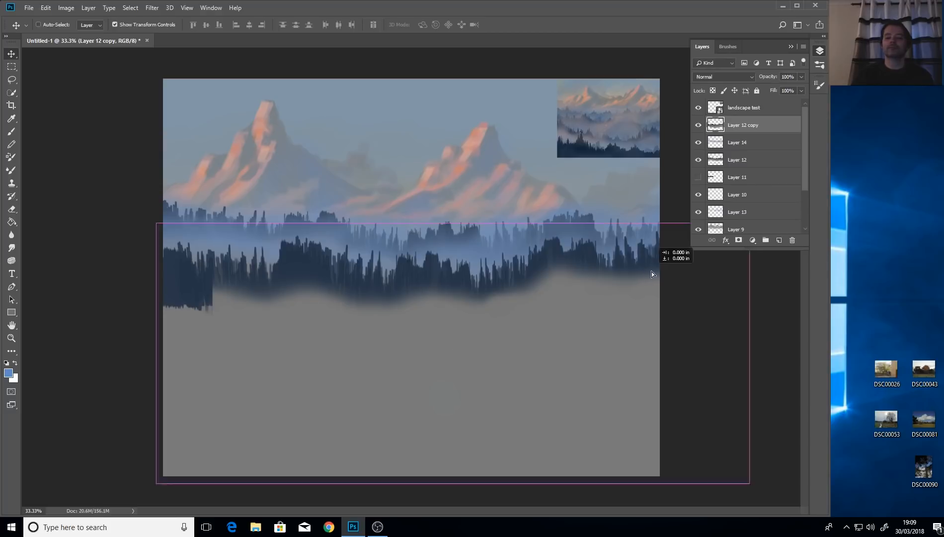
drag(651, 271, 666, 272)
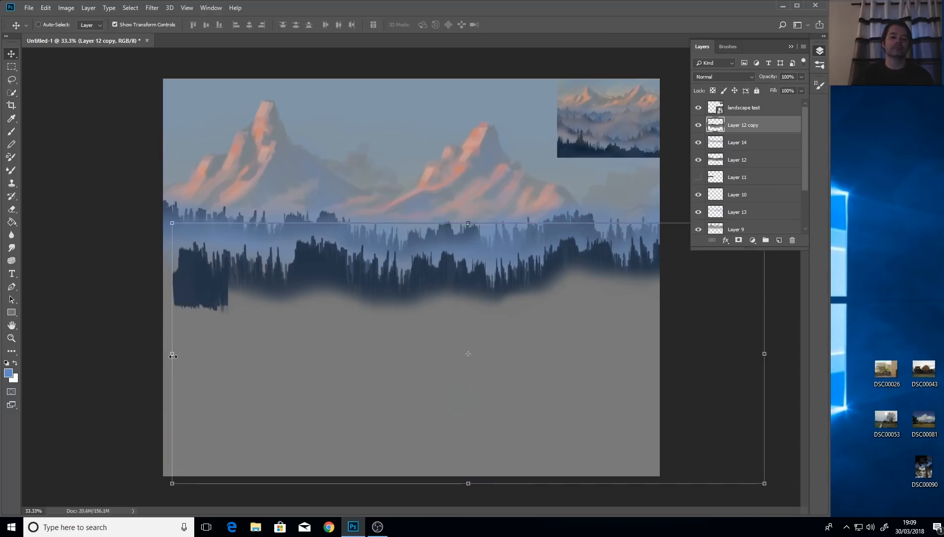
drag(173, 356, 47, 354)
mouse_move(415, 276)
mouse_down()
mouse_move(432, 280)
mouse_move(413, 281)
mouse_up()
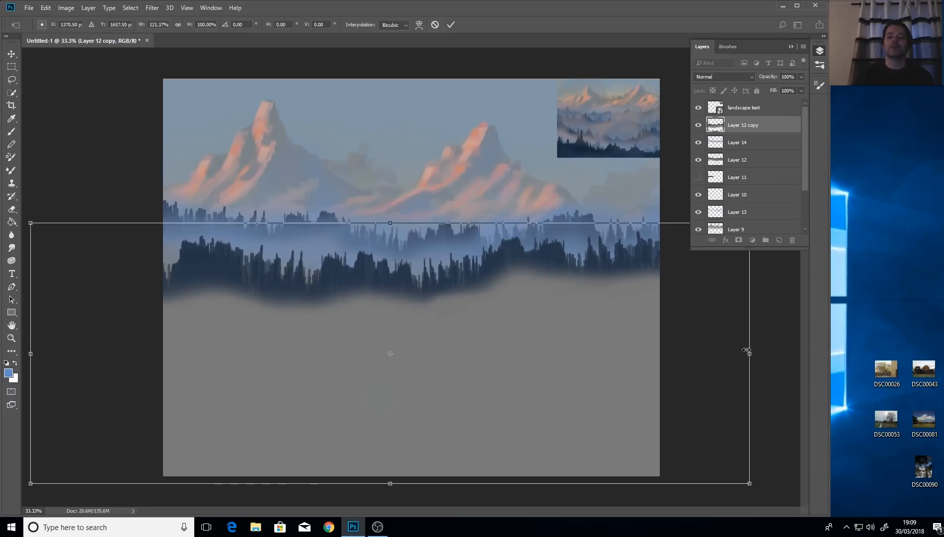
drag(747, 350, 674, 353)
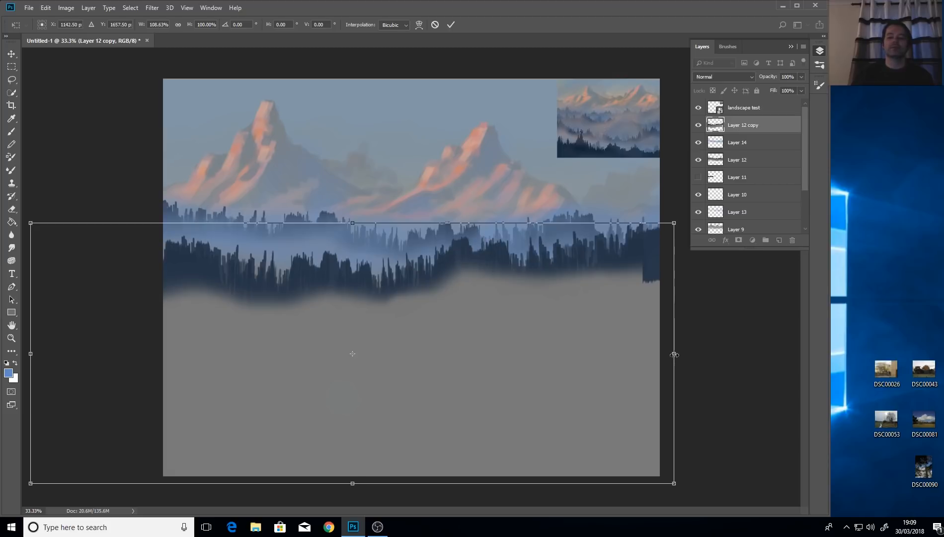
drag(673, 354, 354, 328)
Flip the dark tree band, widen and stretch it taller on the left, then apply the transformation.
drag(30, 352, 687, 322)
drag(352, 354, 2, 318)
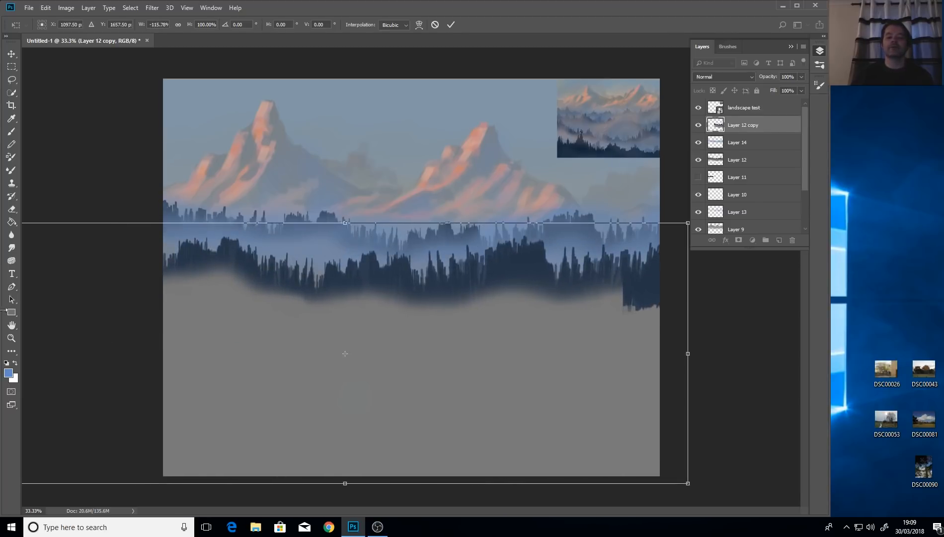
drag(688, 356, 822, 338)
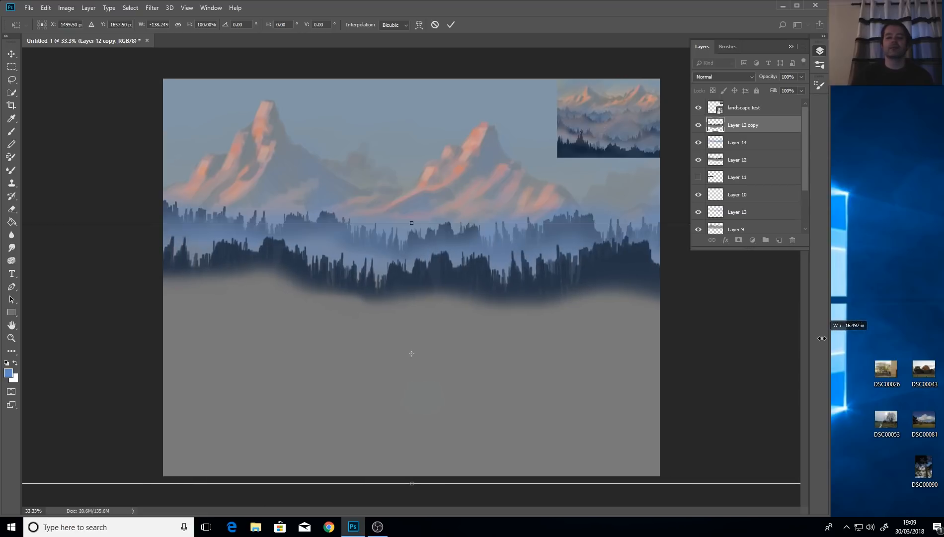
drag(619, 276, 567, 277)
drag(767, 354, 572, 325)
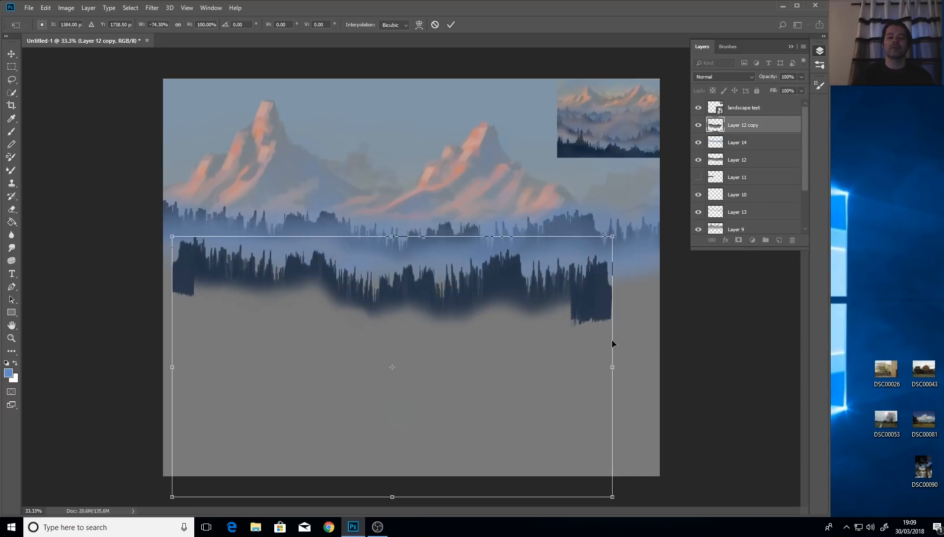
drag(611, 364, 435, 337)
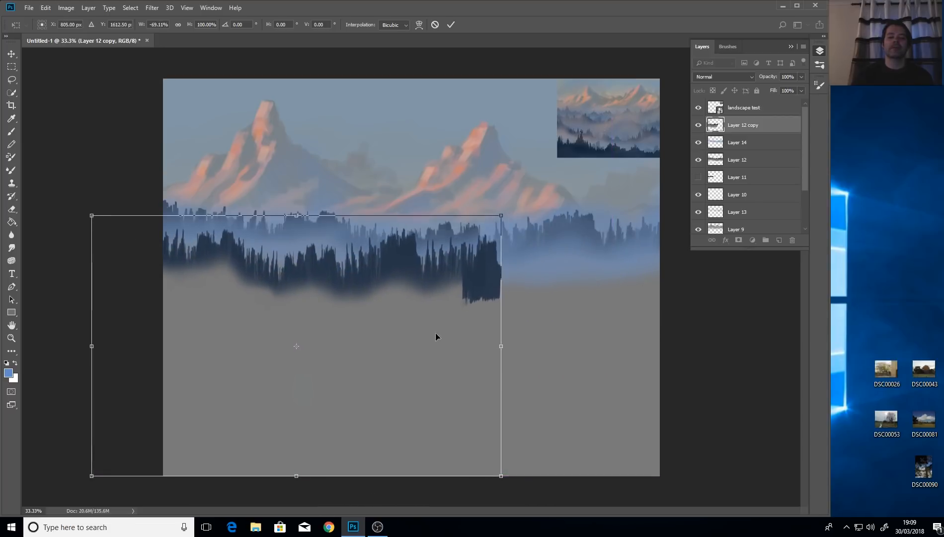
drag(297, 216, 297, 153)
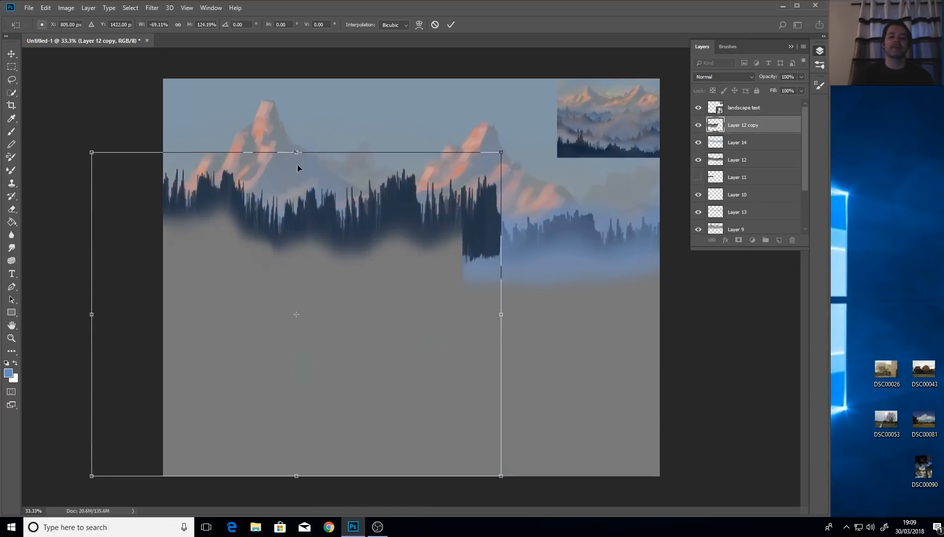
drag(368, 251, 348, 294)
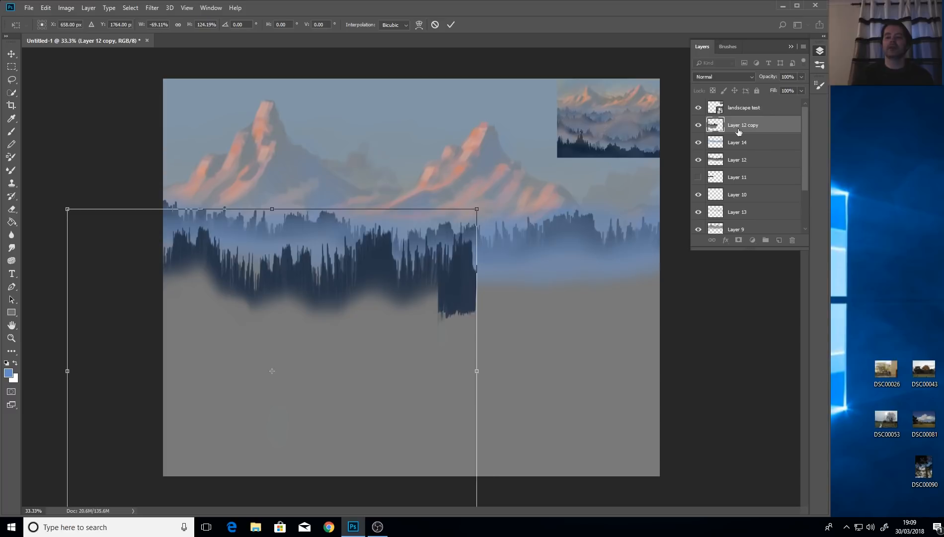
click(8, 54)
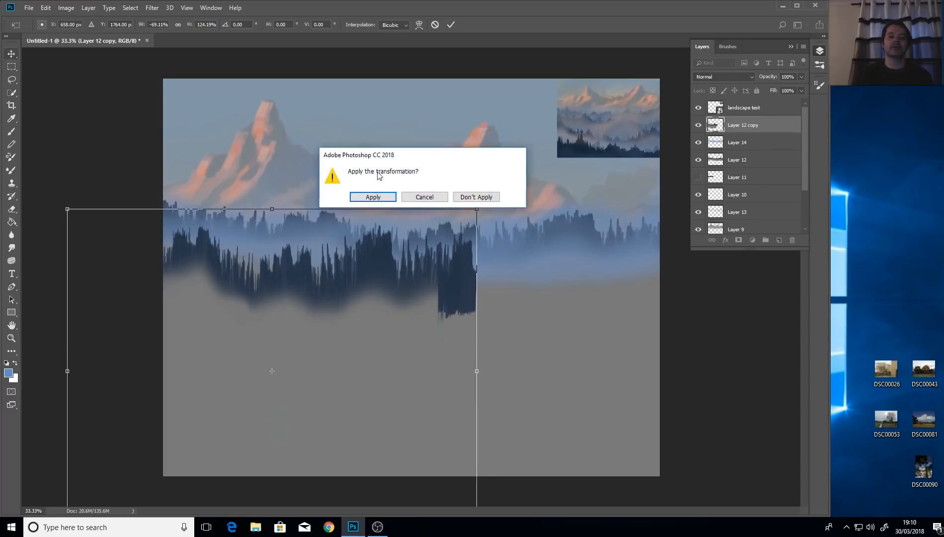
click(363, 195)
Duplicate Layer 12 copy as Layer 12 copy 2 and slide it right to extend the forest.
right_click(752, 127)
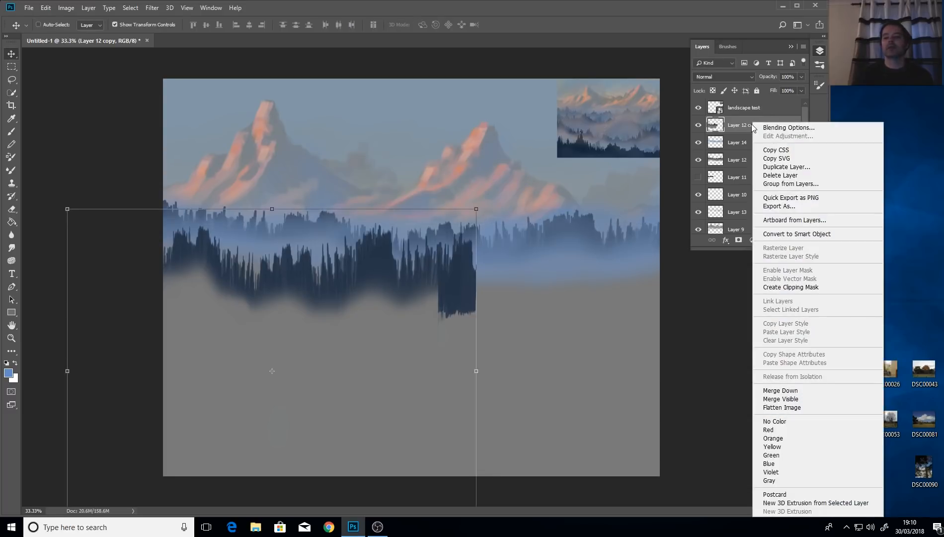
click(809, 168)
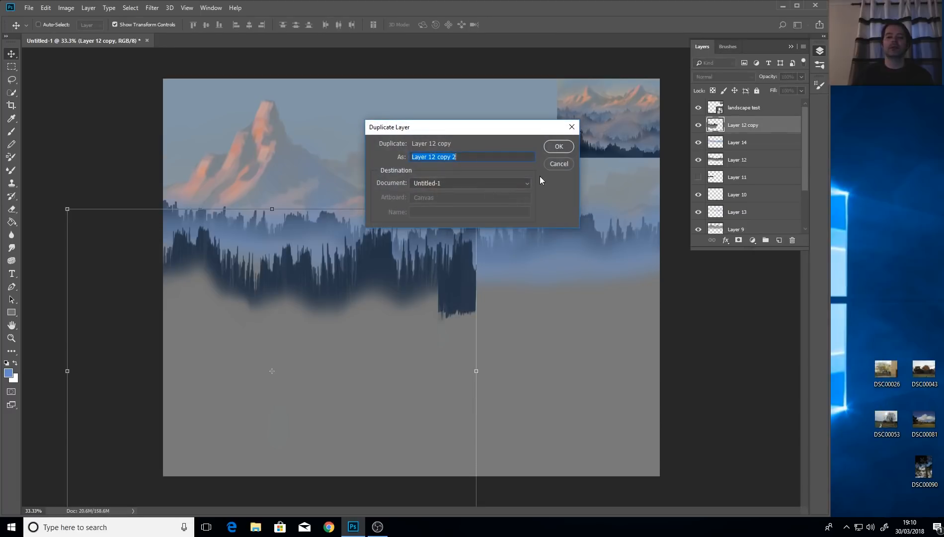
click(564, 150)
drag(365, 264, 606, 266)
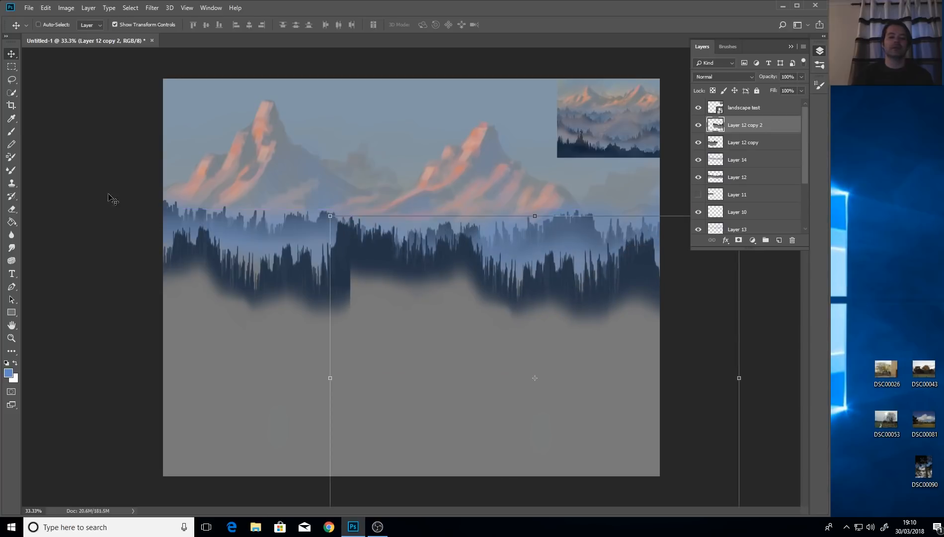
click(12, 209)
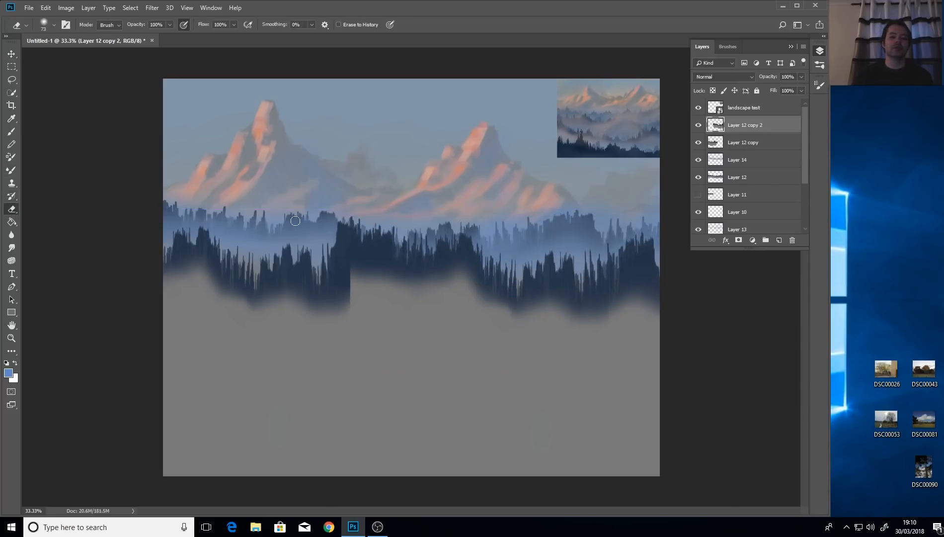
Erase the hard vertical seam between the two dark tree bands, redoing the lower edge after an undo.
mouse_move(340, 222)
mouse_down()
mouse_move(334, 291)
mouse_move(345, 203)
mouse_move(354, 263)
mouse_move(363, 257)
mouse_move(355, 291)
mouse_move(351, 282)
mouse_move(355, 205)
mouse_move(366, 211)
mouse_move(376, 302)
mouse_move(389, 283)
mouse_up()
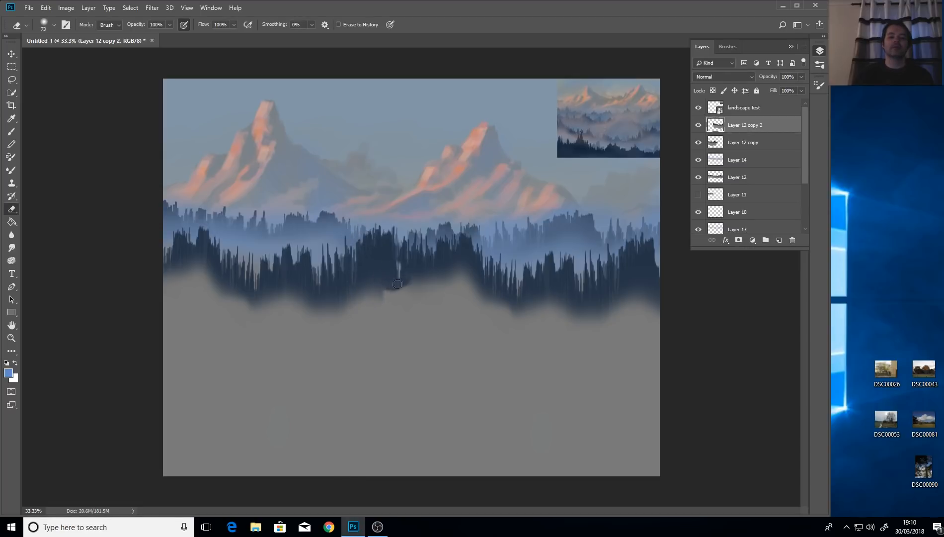
drag(407, 253, 400, 237)
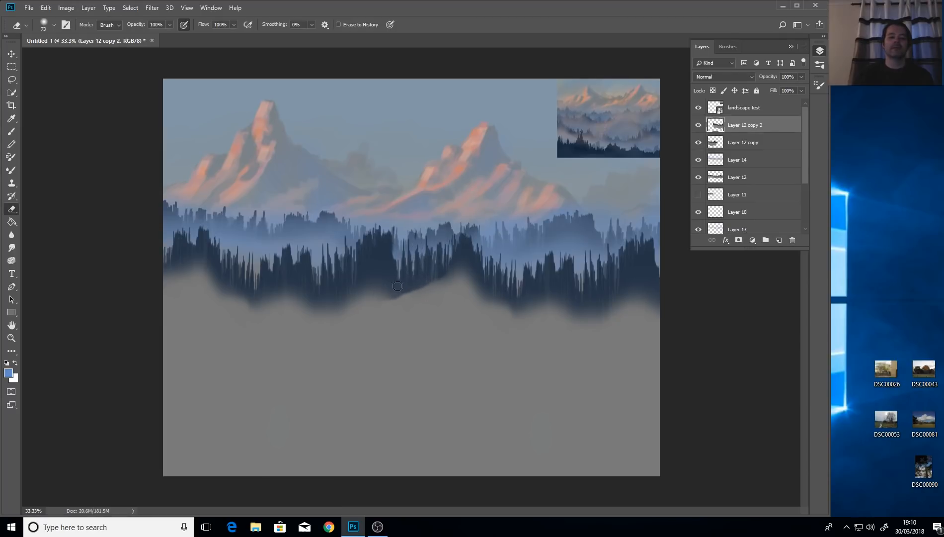
mouse_move(449, 272)
mouse_down()
mouse_move(474, 274)
mouse_move(427, 282)
mouse_move(461, 267)
mouse_move(455, 256)
mouse_move(471, 264)
mouse_move(454, 214)
mouse_move(489, 255)
mouse_move(477, 243)
mouse_move(478, 293)
mouse_up()
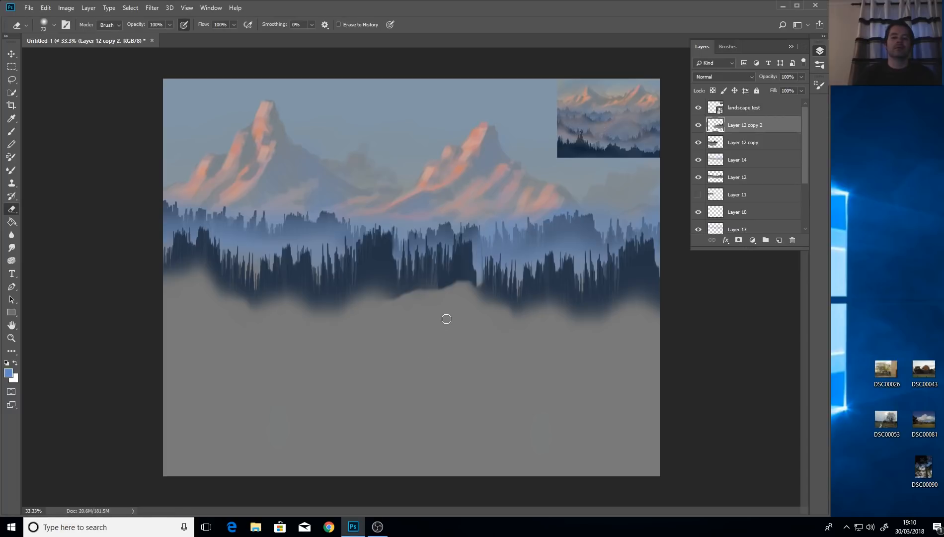
key(ctrl+alt+z)
key(ctrl+alt+z)
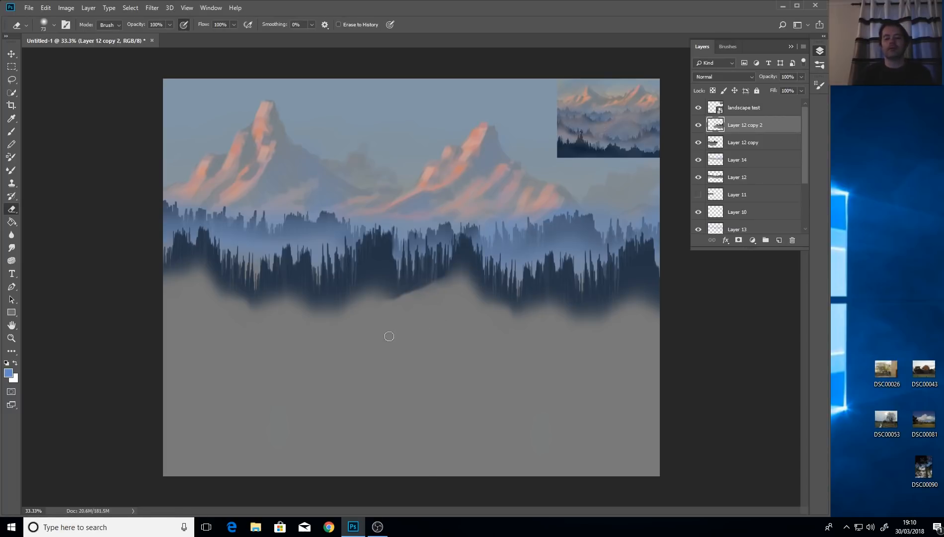
drag(428, 280, 459, 284)
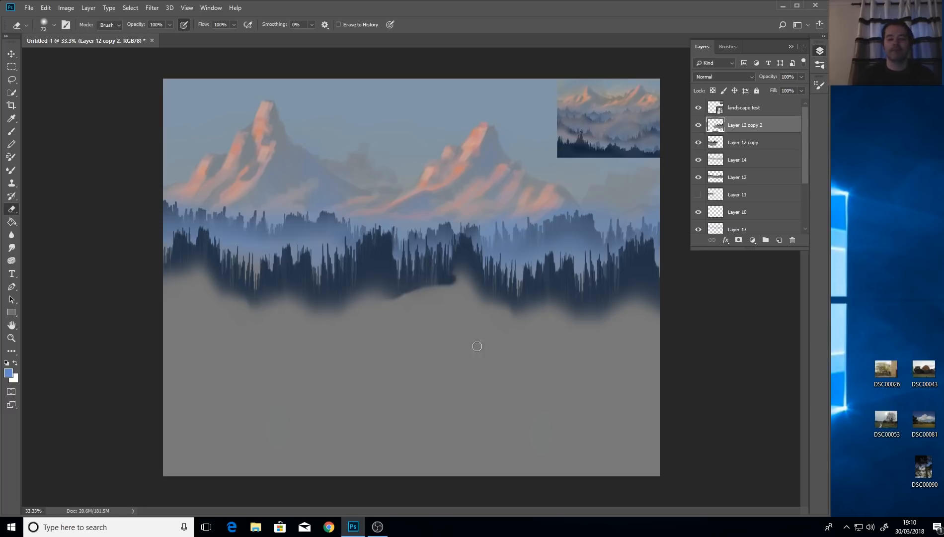
Sample the dark navy tree colour and paint it down into the grey fog along the forest's lower edge.
click(12, 118)
click(365, 267)
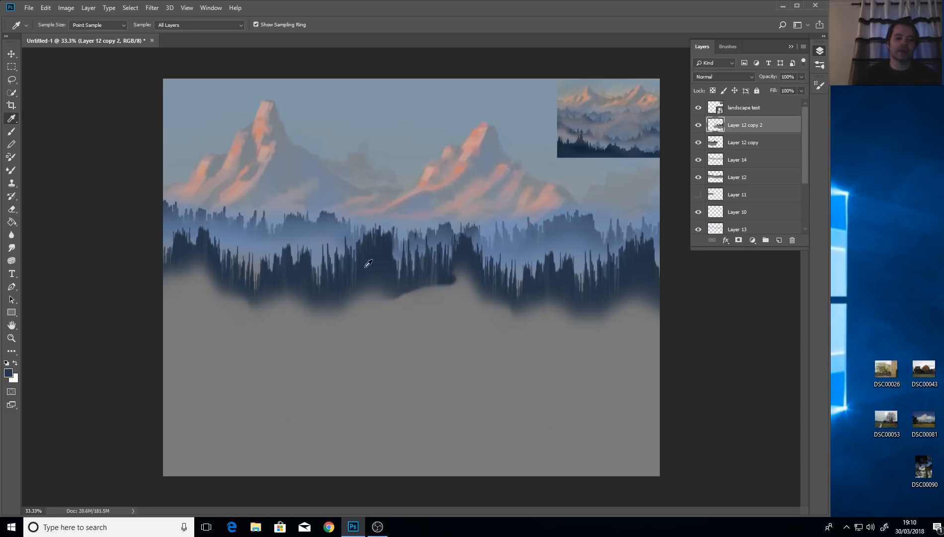
click(11, 131)
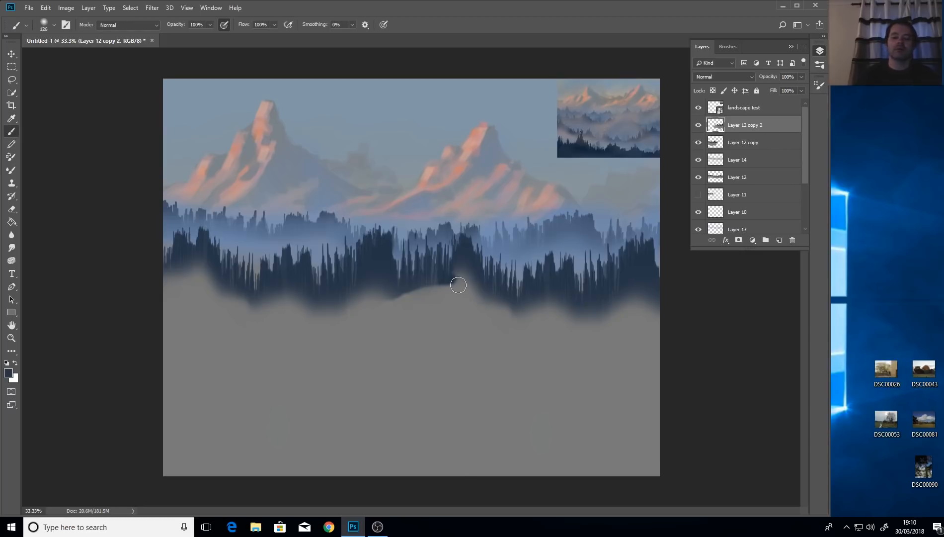
mouse_move(456, 280)
mouse_down()
mouse_move(457, 270)
mouse_move(474, 270)
mouse_move(444, 286)
mouse_up()
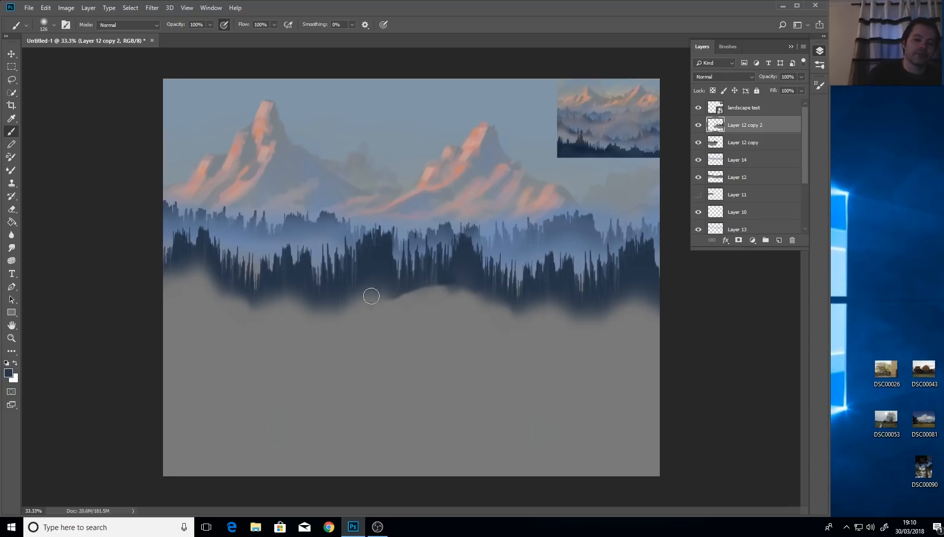
mouse_move(196, 253)
mouse_down()
mouse_move(182, 281)
mouse_move(172, 269)
mouse_move(186, 258)
mouse_move(221, 288)
mouse_up()
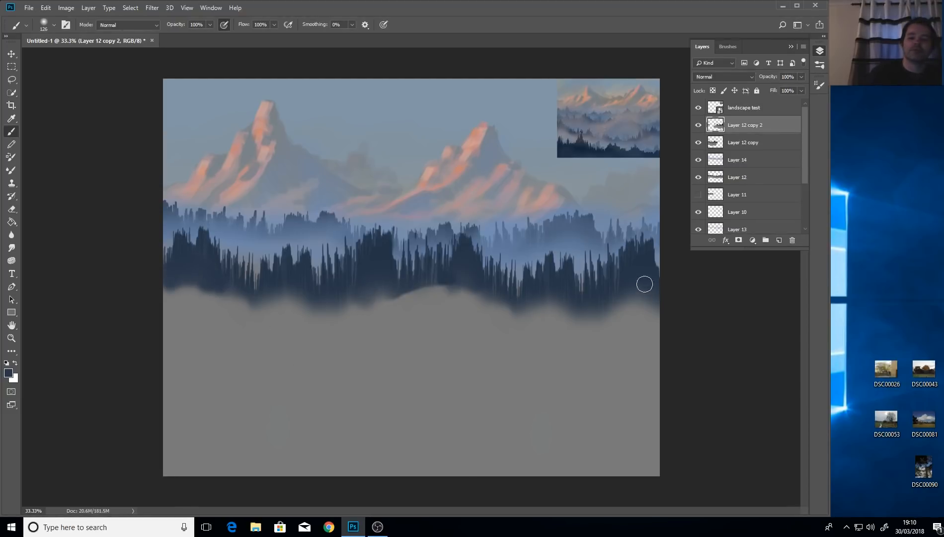
drag(644, 284, 604, 320)
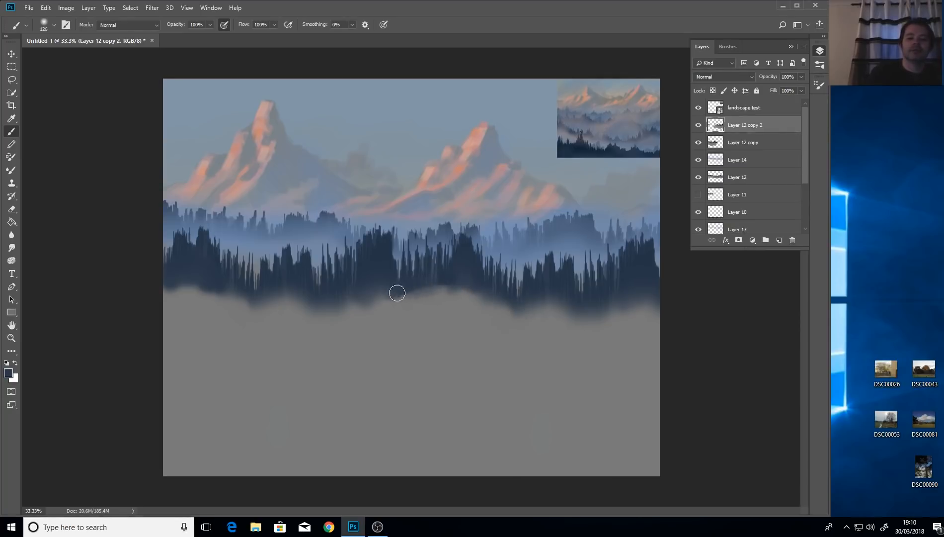
mouse_move(415, 282)
mouse_down()
mouse_move(453, 282)
mouse_move(359, 301)
mouse_up()
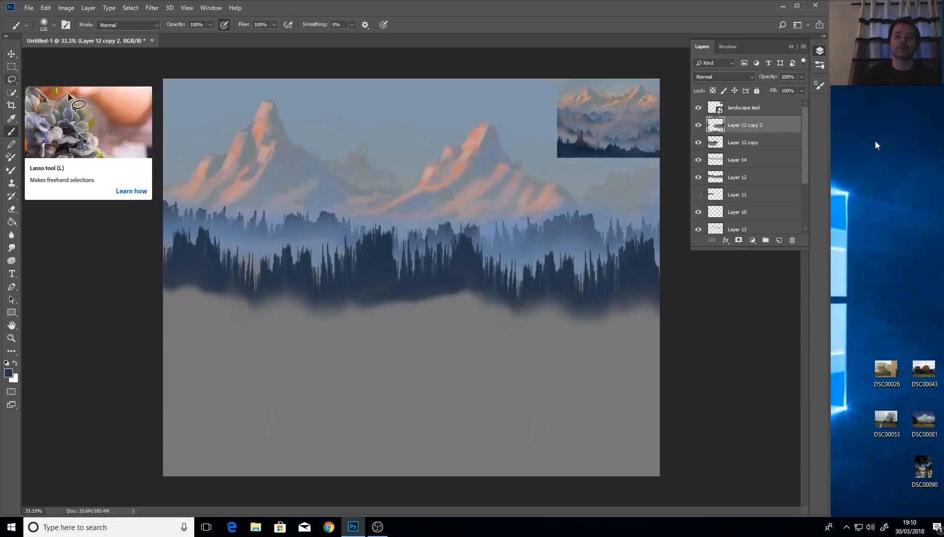
Add a new empty Layer 15 above Layer 12 copy 2.
click(779, 240)
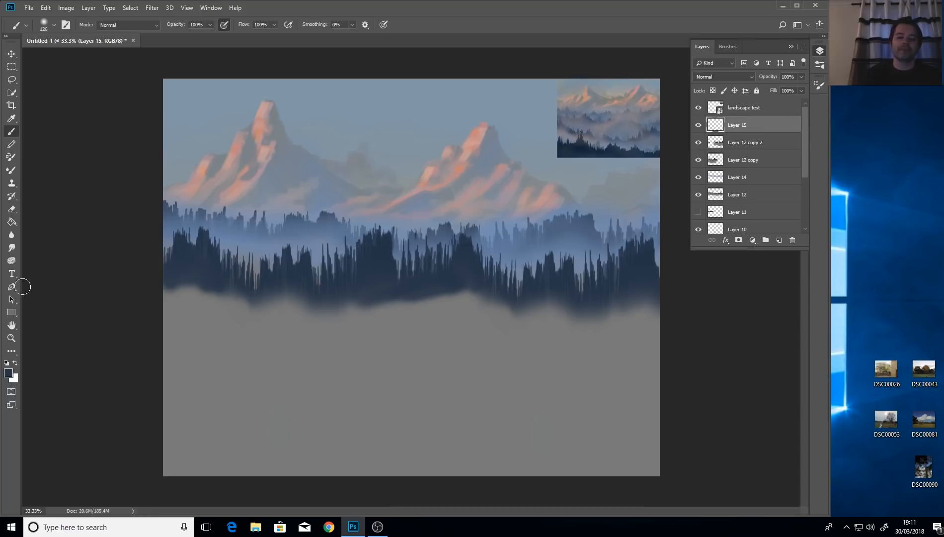
click(10, 118)
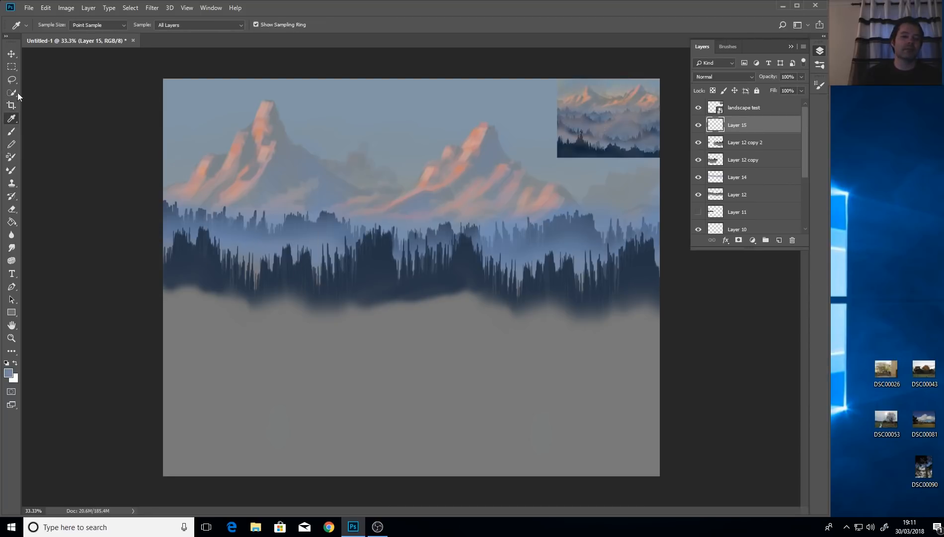
click(11, 131)
Stretch Layer 14's misty band downward to about 116.7% height and apply the transform.
click(746, 178)
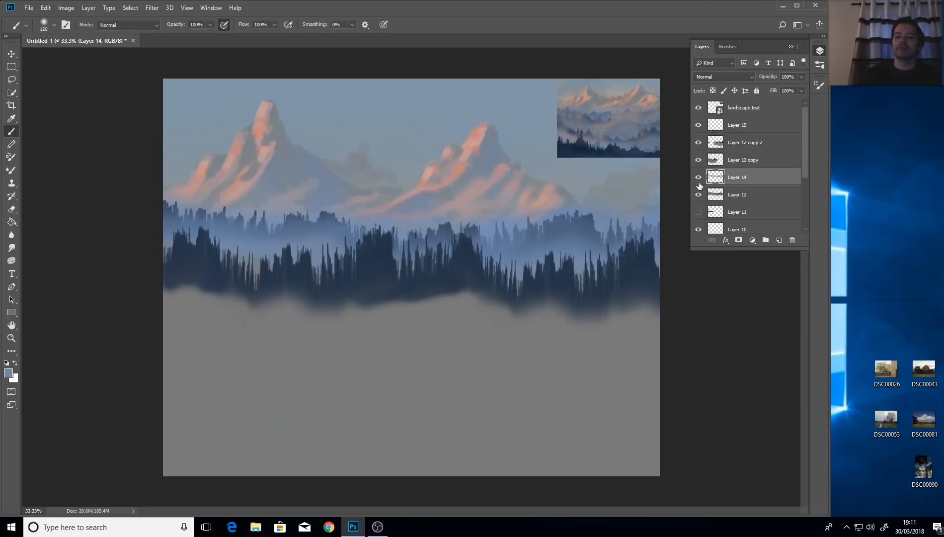
click(698, 180)
click(697, 180)
click(14, 54)
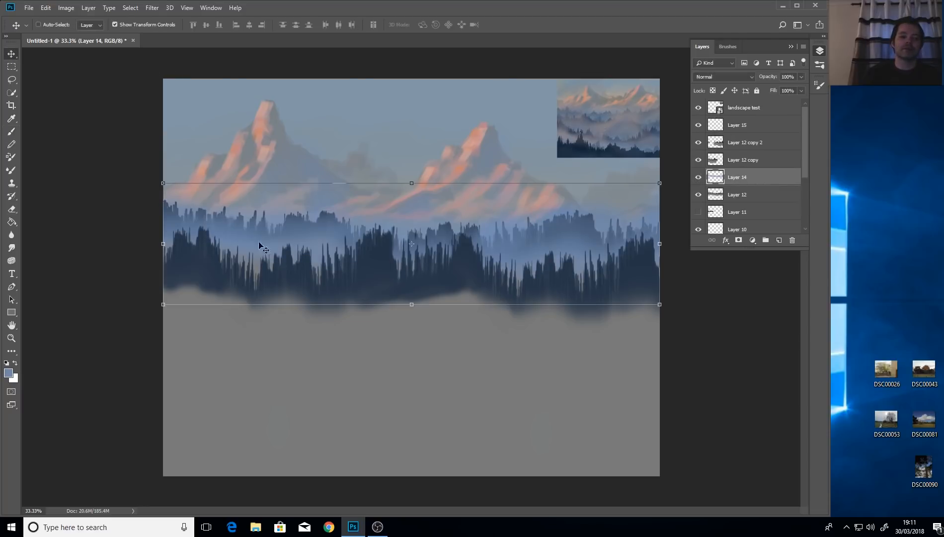
drag(414, 305, 414, 326)
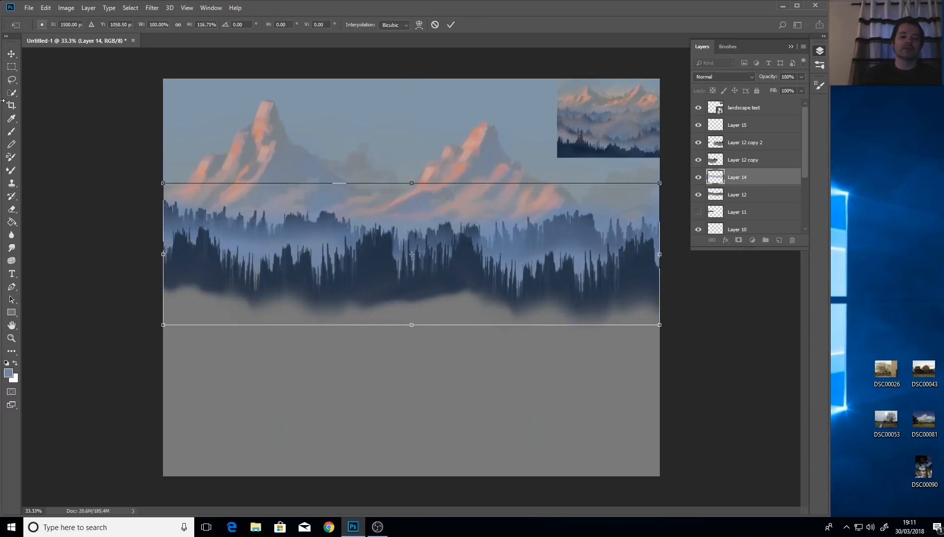
click(11, 54)
click(372, 199)
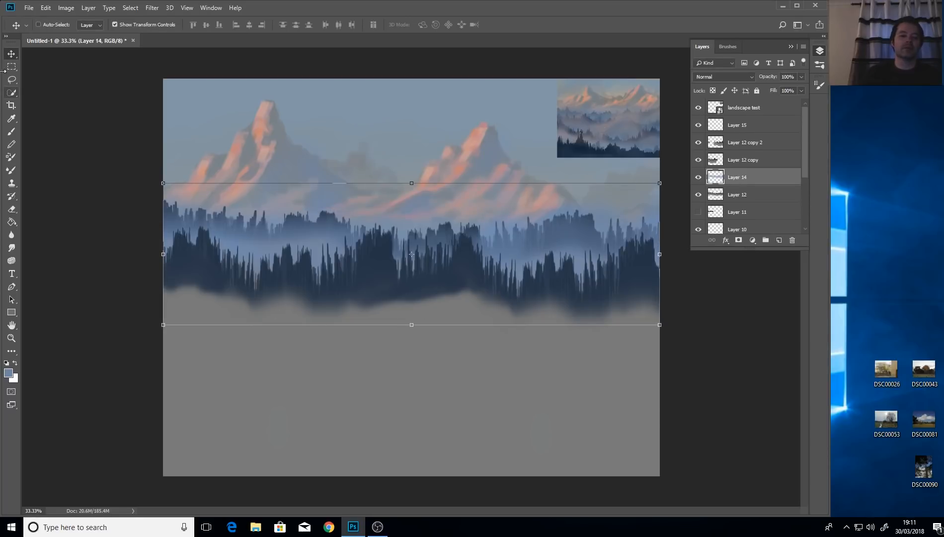
click(12, 131)
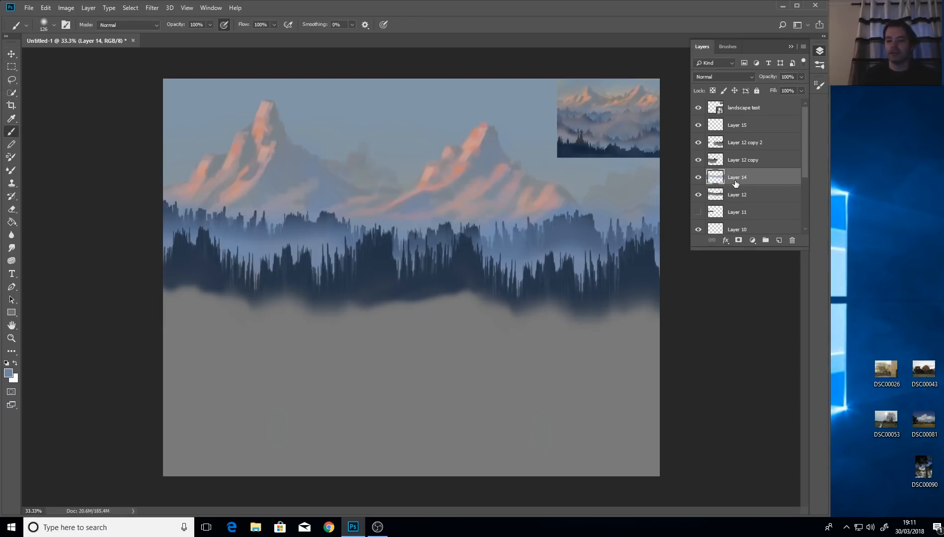
On Layer 15, paint blue mist beneath the treeline with a ~366 px brush, redoing one stroke.
click(739, 125)
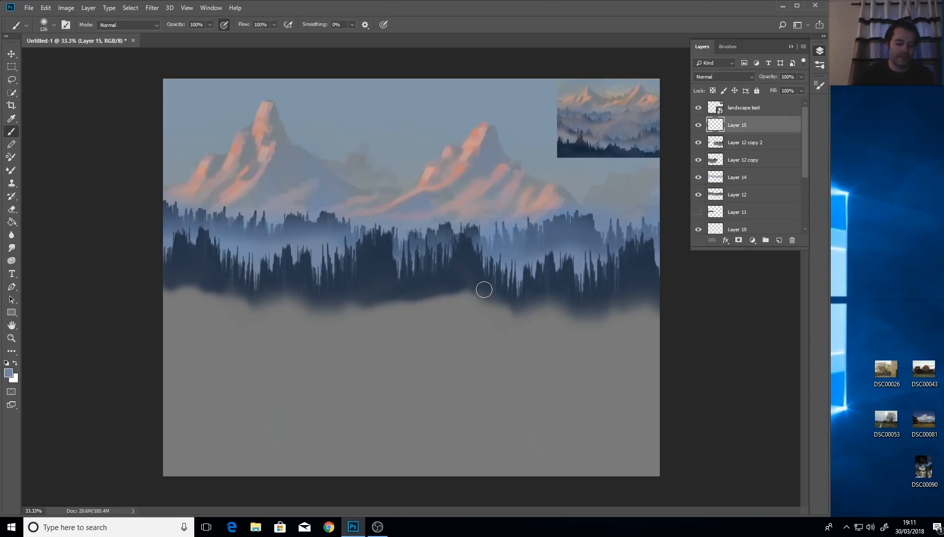
drag(546, 312, 574, 315)
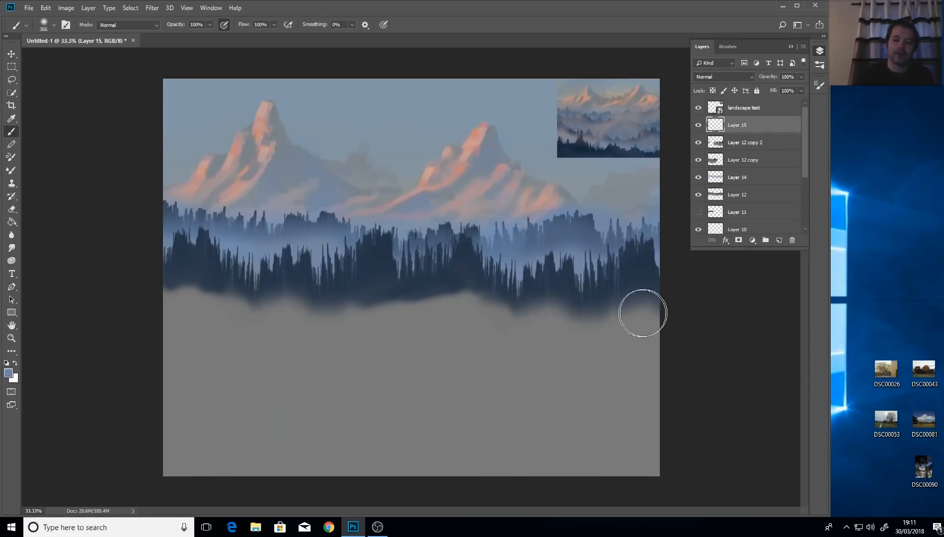
mouse_move(650, 316)
mouse_down()
mouse_move(578, 321)
mouse_move(546, 336)
mouse_move(530, 307)
mouse_move(545, 326)
mouse_move(628, 307)
mouse_move(676, 269)
mouse_move(646, 316)
mouse_move(478, 327)
mouse_up()
mouse_move(403, 310)
mouse_down()
mouse_move(381, 317)
mouse_move(481, 305)
mouse_move(309, 328)
mouse_move(363, 329)
mouse_up()
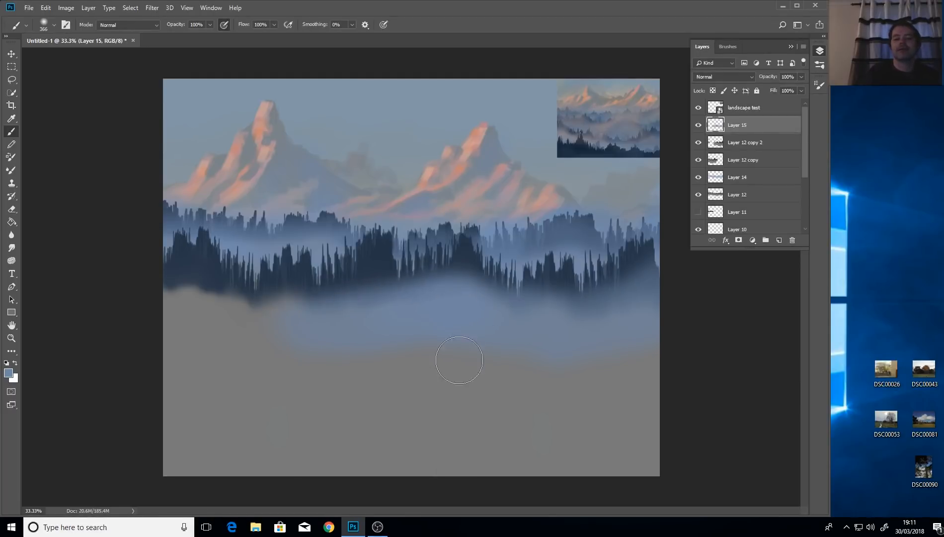
key(ctrl+z)
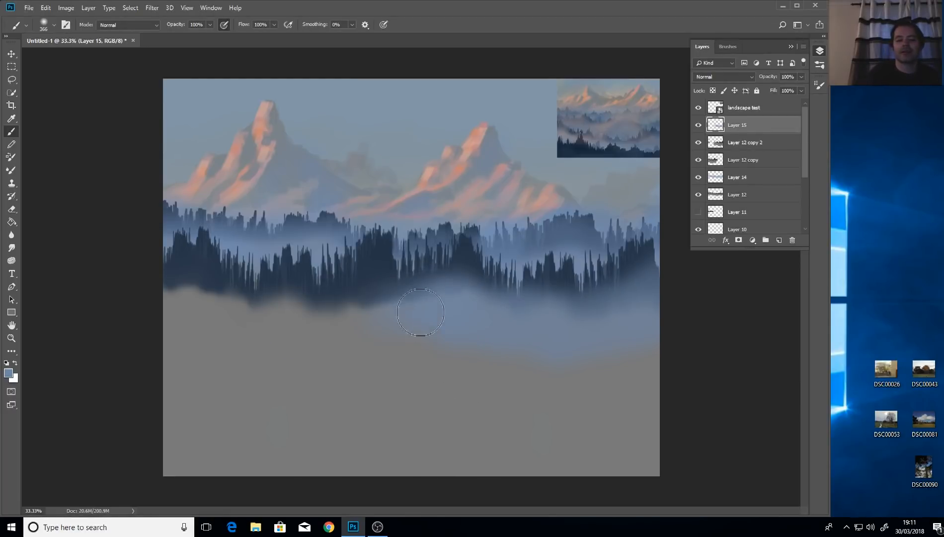
mouse_move(420, 312)
mouse_down()
mouse_move(348, 320)
mouse_move(354, 314)
mouse_move(282, 316)
mouse_move(263, 306)
mouse_move(225, 316)
mouse_move(170, 289)
mouse_move(151, 303)
mouse_move(199, 351)
mouse_move(182, 287)
mouse_move(185, 309)
mouse_move(276, 314)
mouse_up()
alt+drag(396, 311, 374, 313)
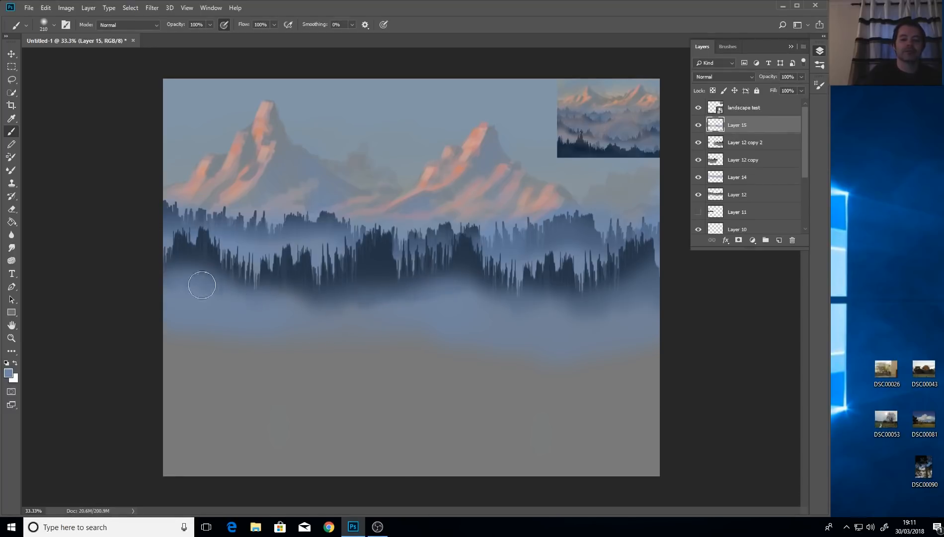
Haze the trees' lower edge with a 462 px brush, then toggle Layer 12 copy 2 to compare.
drag(640, 288, 682, 261)
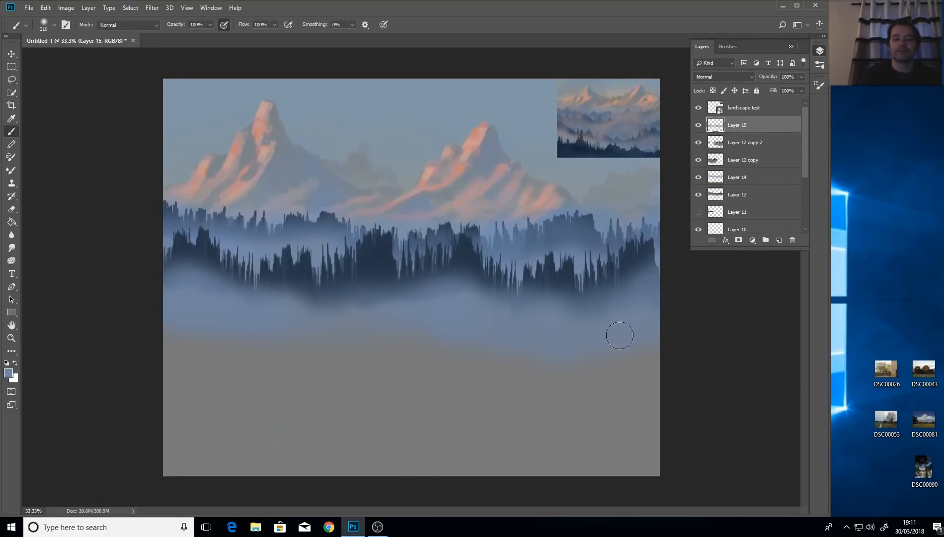
drag(407, 308, 279, 321)
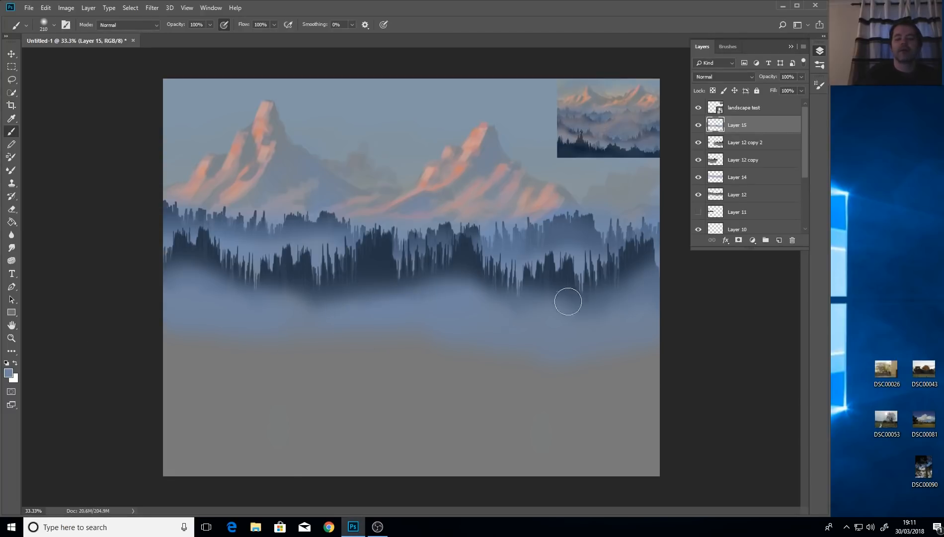
alt+drag(599, 301, 621, 302)
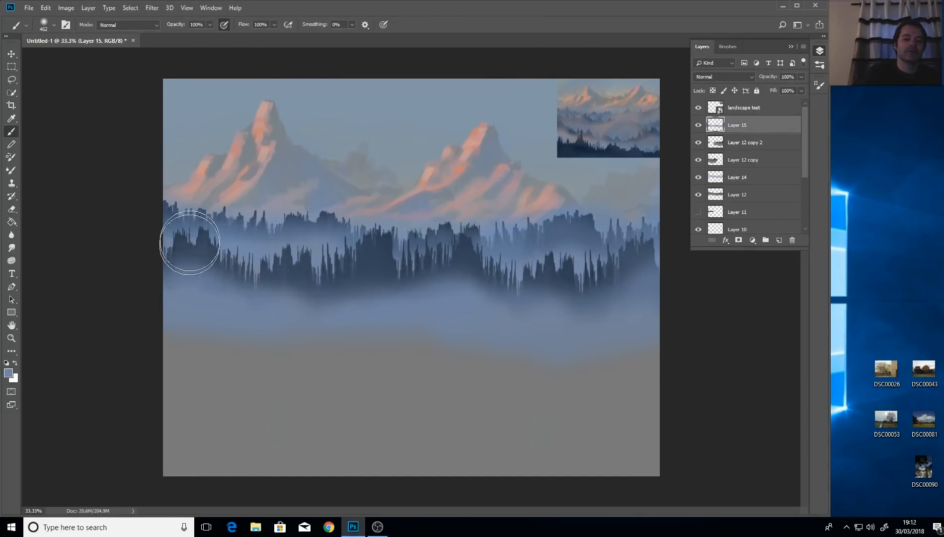
mouse_move(579, 344)
mouse_down()
mouse_move(610, 323)
mouse_move(602, 274)
mouse_up()
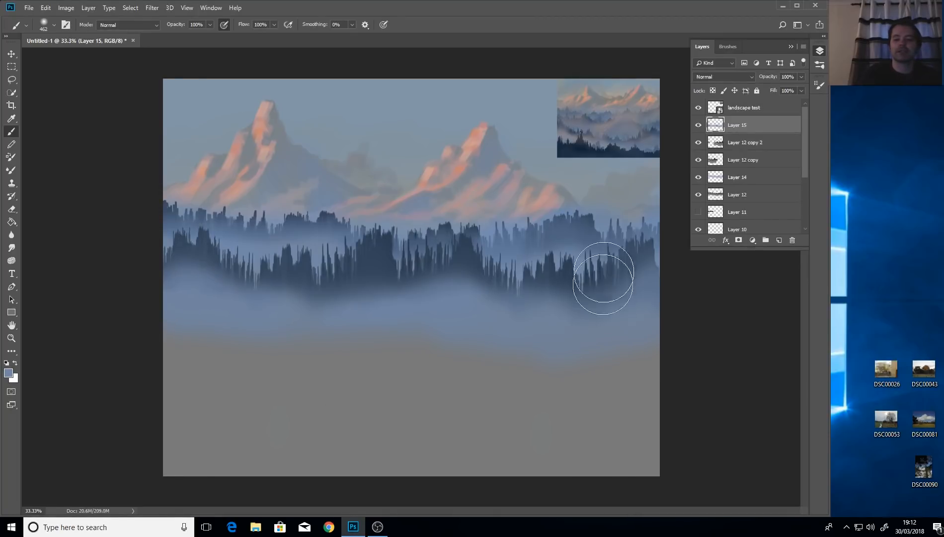
drag(589, 354, 639, 282)
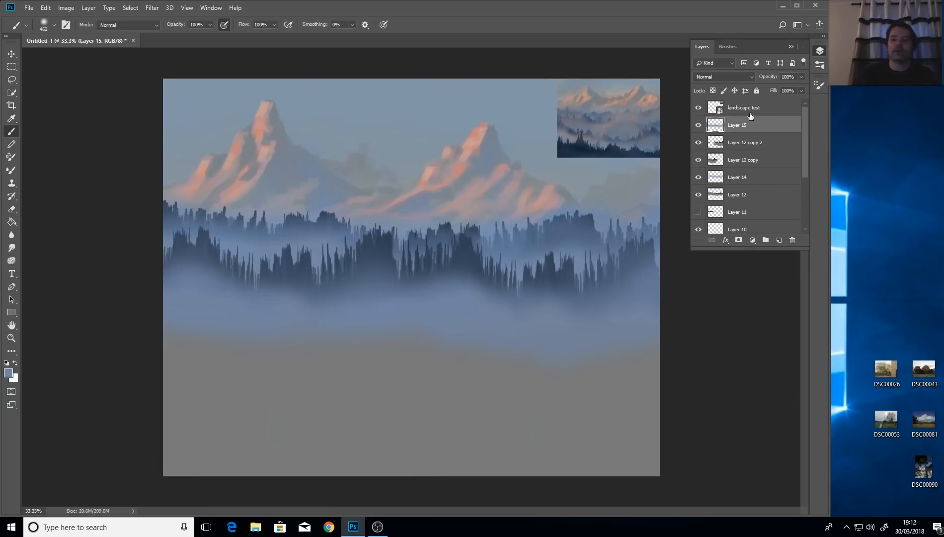
click(746, 145)
click(697, 143)
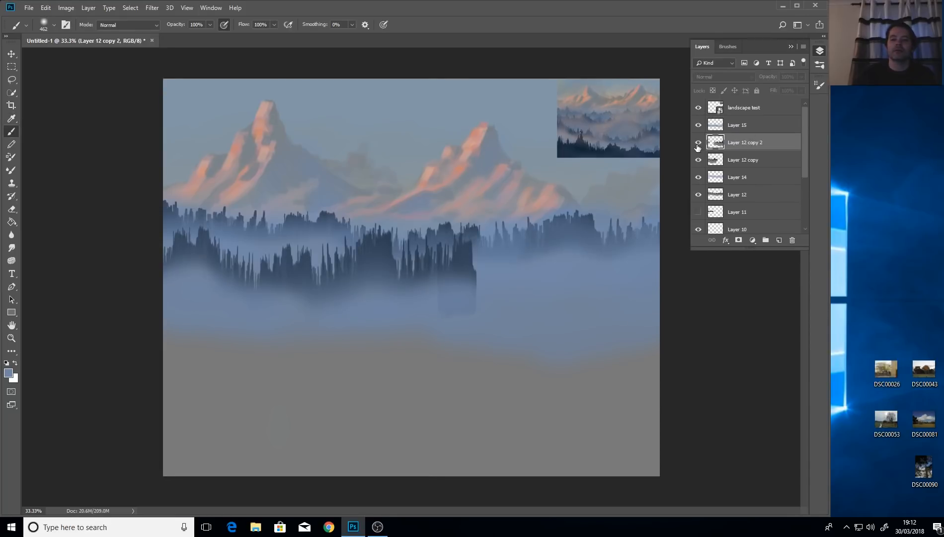
click(697, 143)
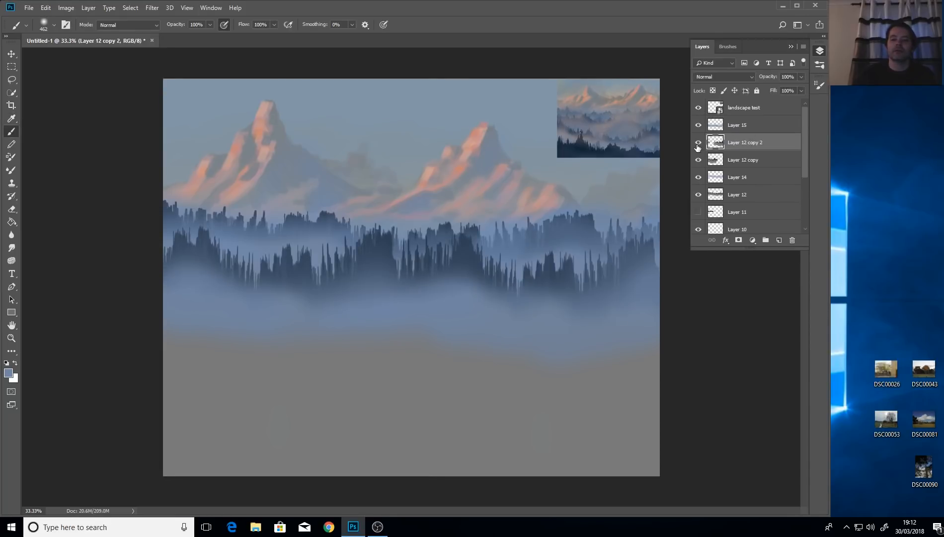
Duplicate Layer 12 copy 2 as Layer 12 copy 3 and move it above Layer 15.
right_click(757, 145)
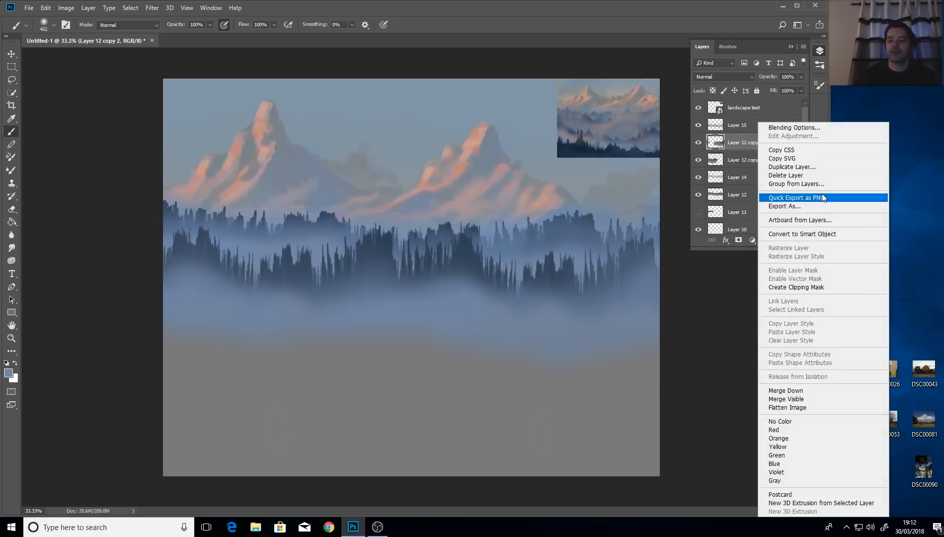
click(820, 166)
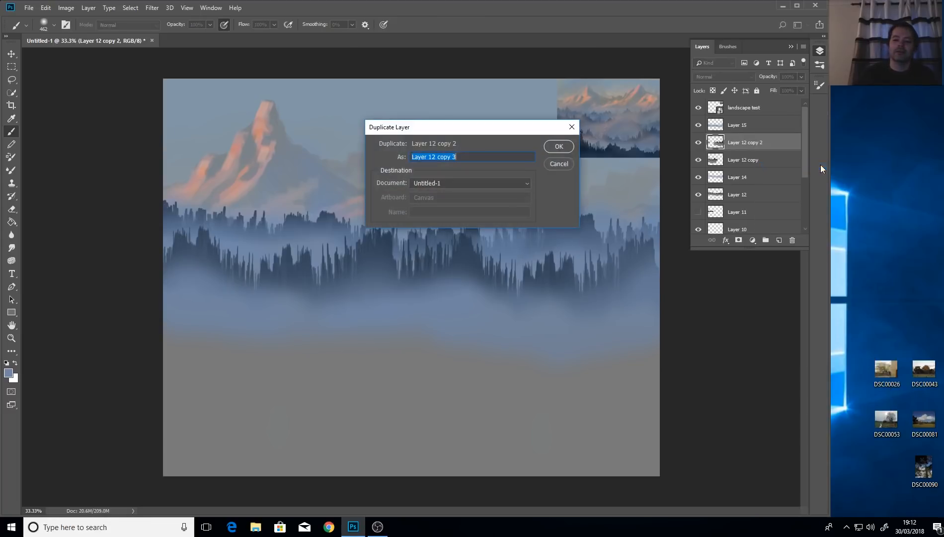
click(557, 146)
mouse_move(755, 144)
mouse_down()
mouse_move(757, 121)
mouse_move(750, 128)
mouse_up()
Stretch the copied trees to about 167% width and 111% height, shifting them left and down.
key(v)
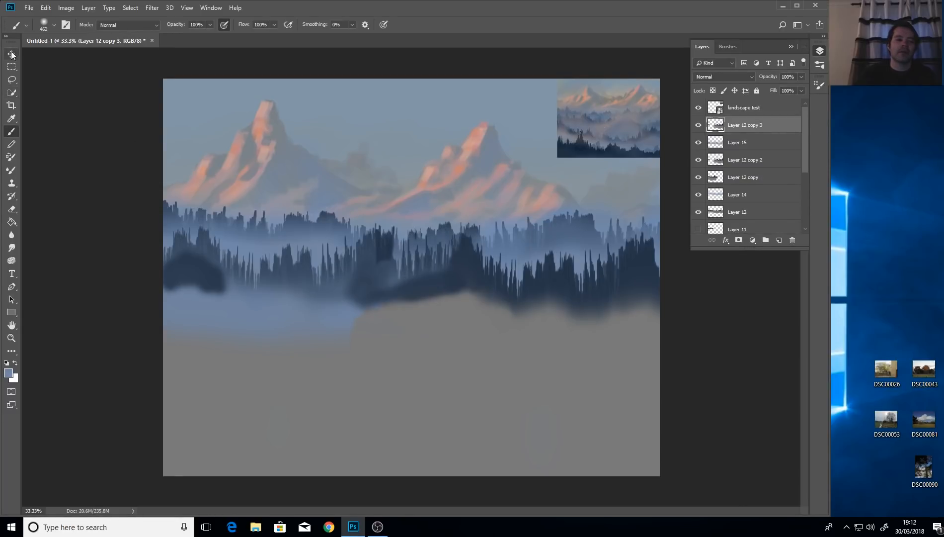
drag(469, 275, 192, 330)
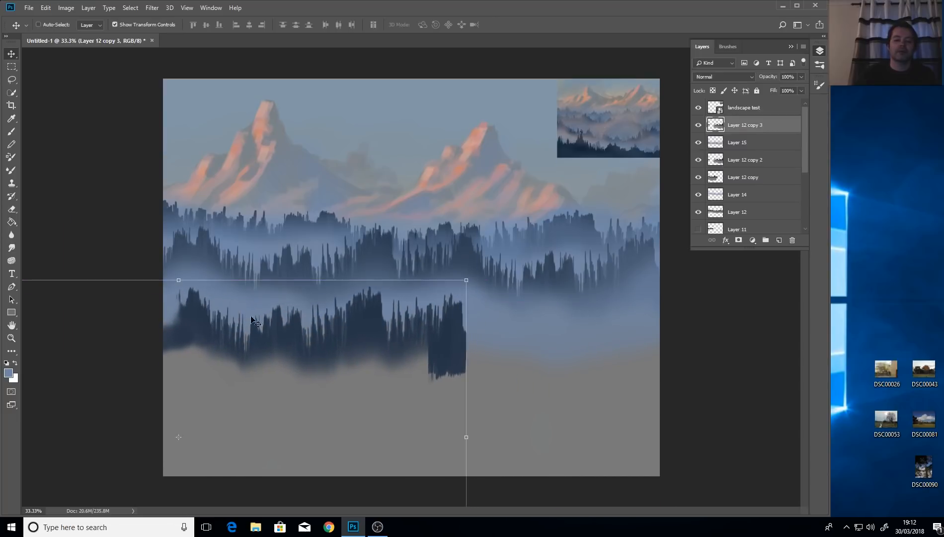
drag(468, 438, 611, 438)
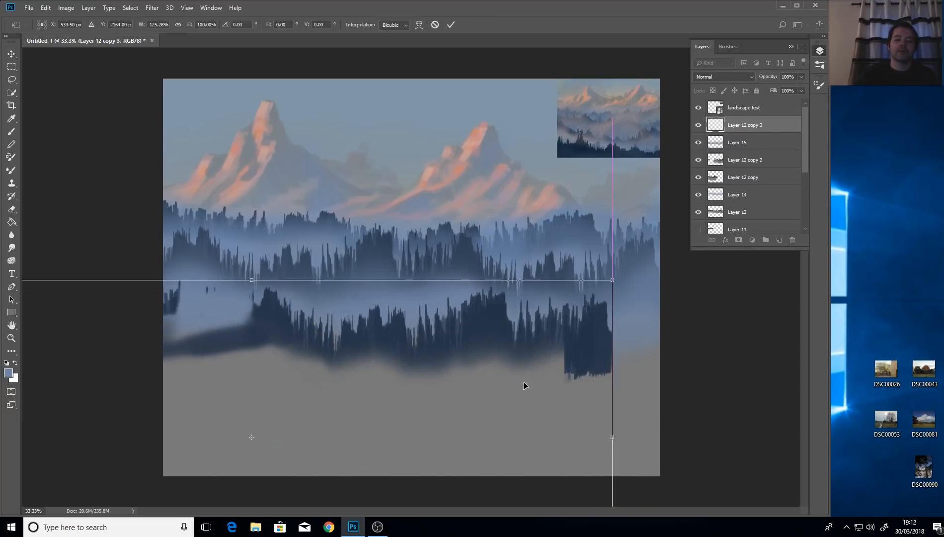
drag(477, 339, 341, 336)
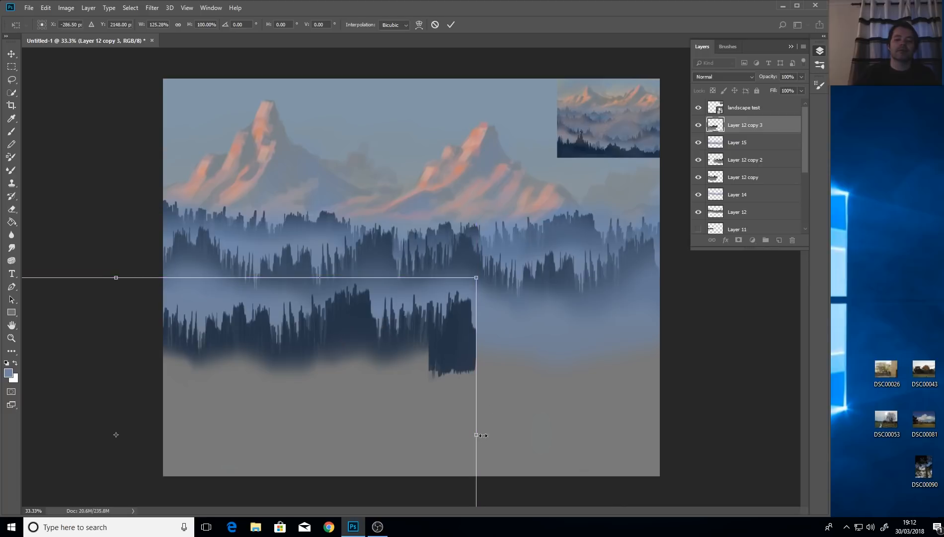
drag(483, 435, 632, 434)
drag(436, 343, 429, 346)
drag(626, 440, 668, 440)
drag(504, 355, 437, 355)
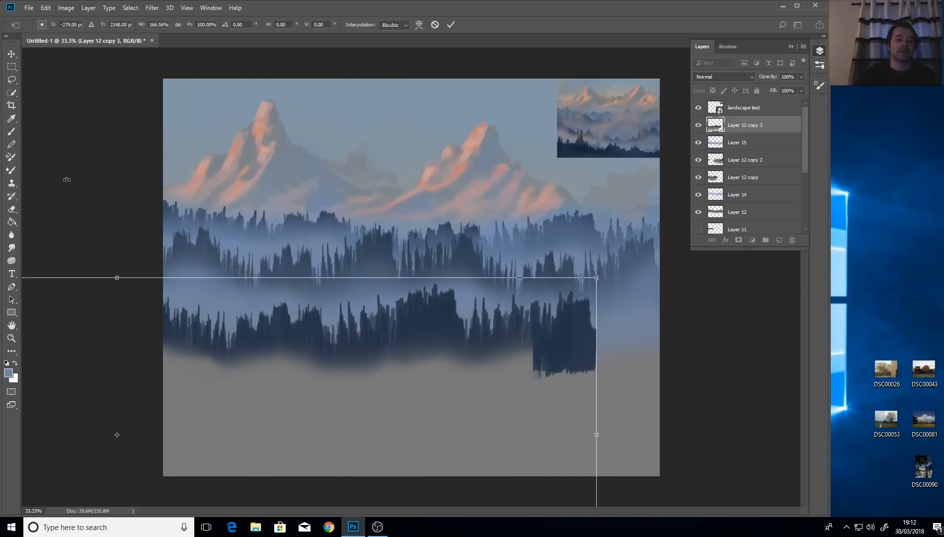
drag(124, 281, 137, 196)
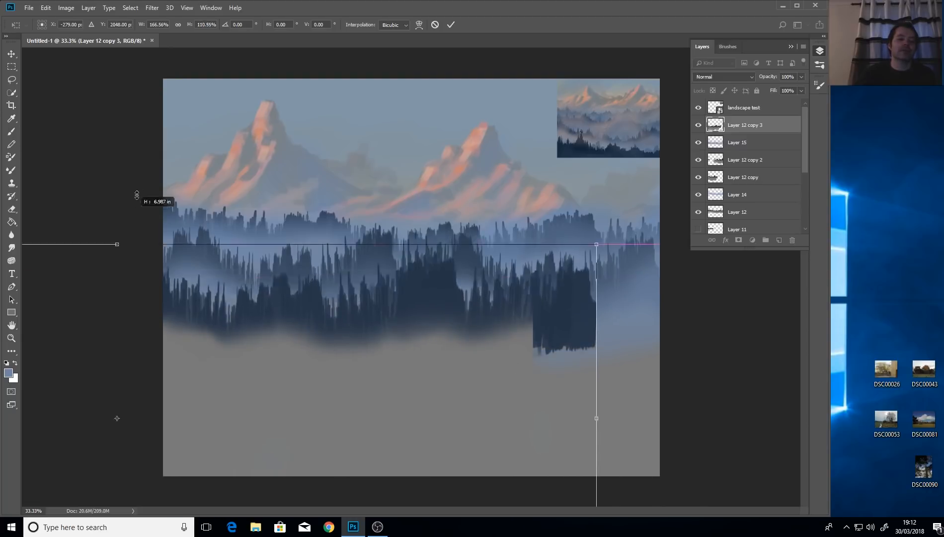
drag(392, 258, 397, 332)
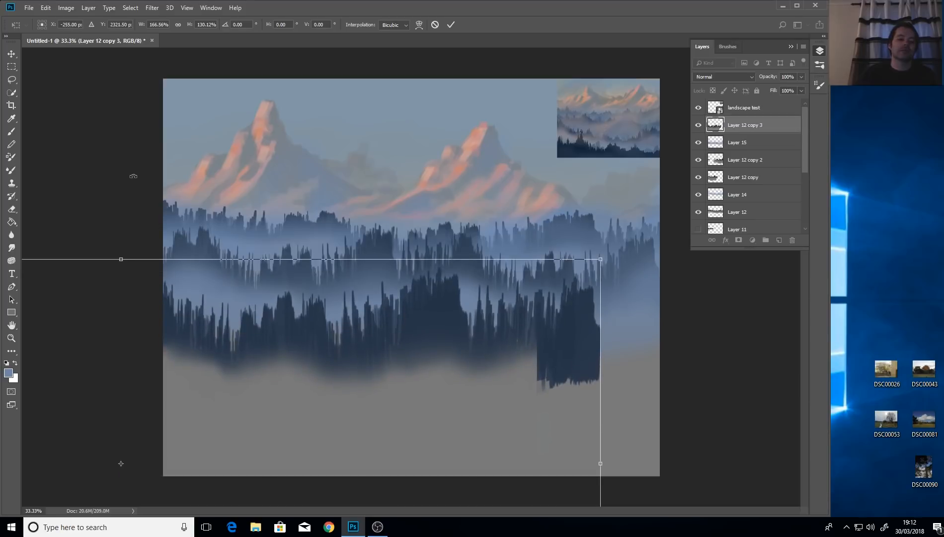
Apply the forest band's stretch, then erase the bottom of its dark right-hand block.
click(12, 211)
click(372, 196)
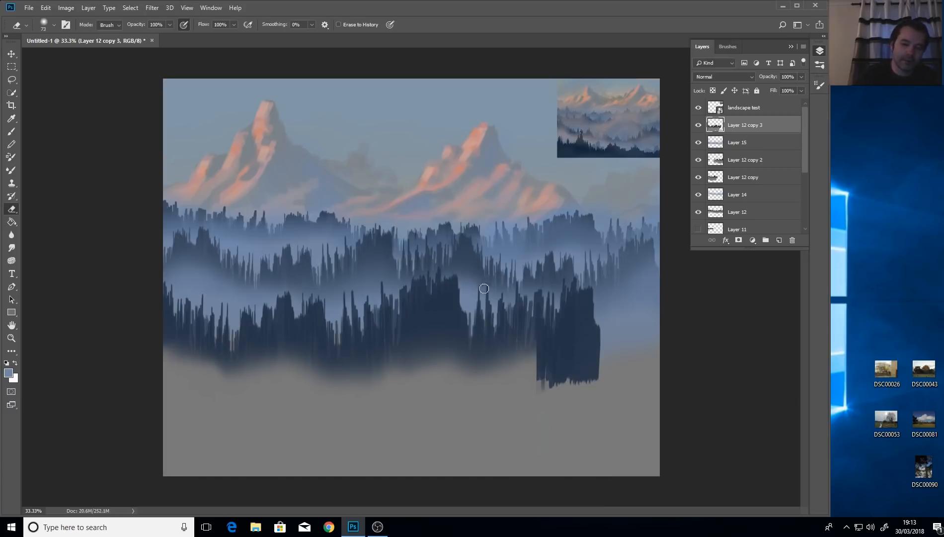
mouse_move(484, 288)
mouse_down()
mouse_move(474, 305)
mouse_move(467, 294)
mouse_up()
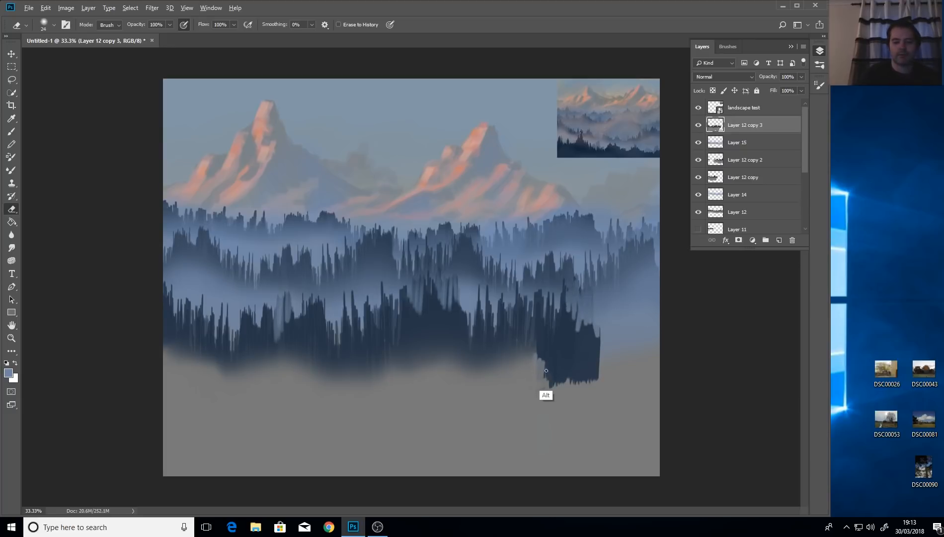
mouse_move(533, 379)
mouse_down()
mouse_move(534, 360)
mouse_move(534, 383)
mouse_move(564, 372)
mouse_move(647, 377)
mouse_move(542, 379)
mouse_move(655, 368)
mouse_up()
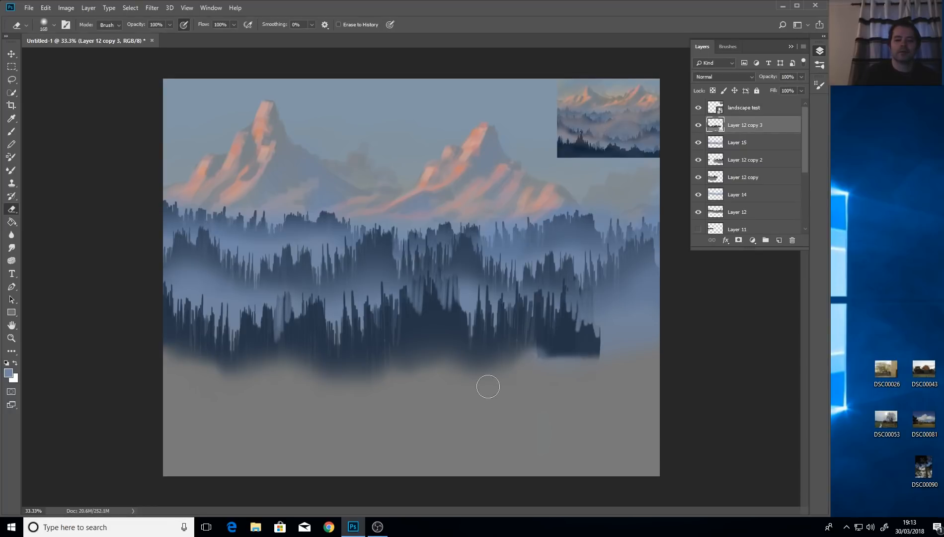
click(10, 55)
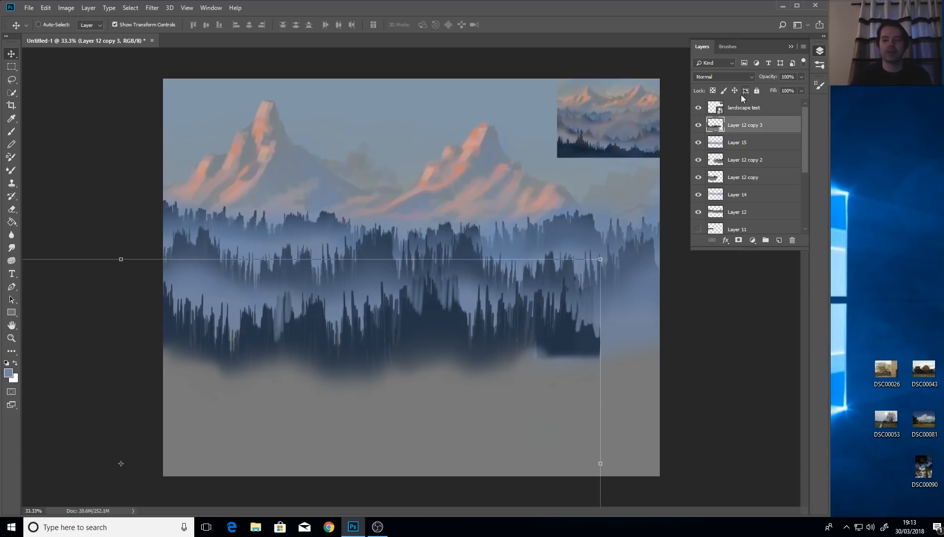
Duplicate the forest band layer and slide the copy right to fill the gap.
right_click(735, 127)
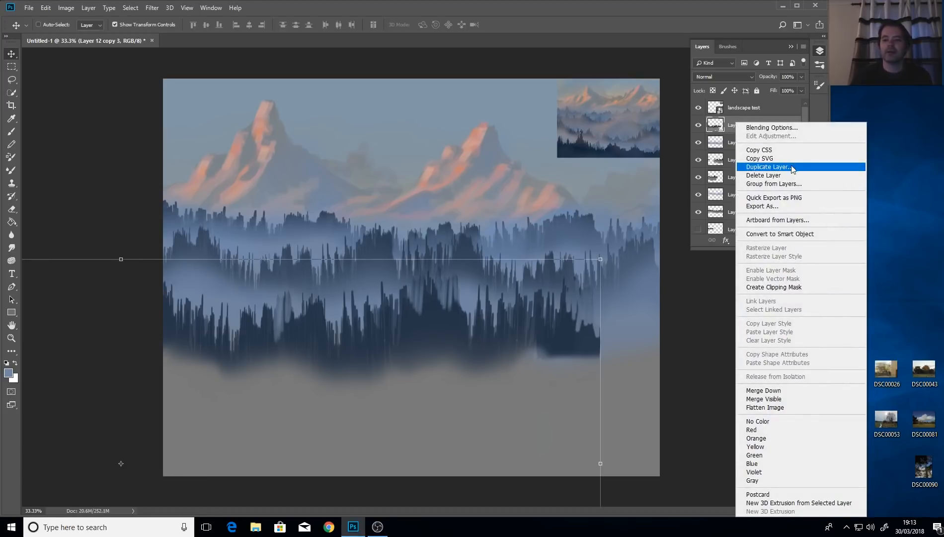
click(750, 166)
click(556, 147)
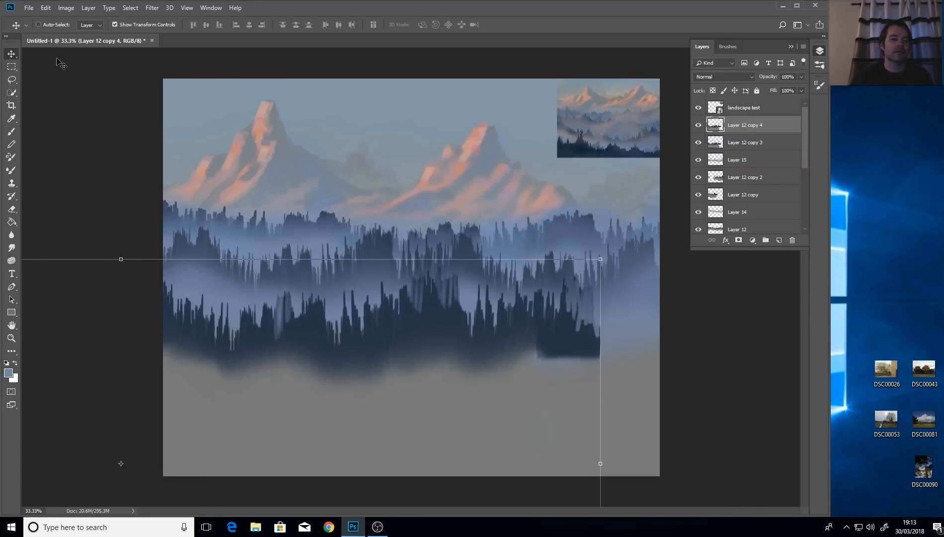
drag(430, 343, 721, 339)
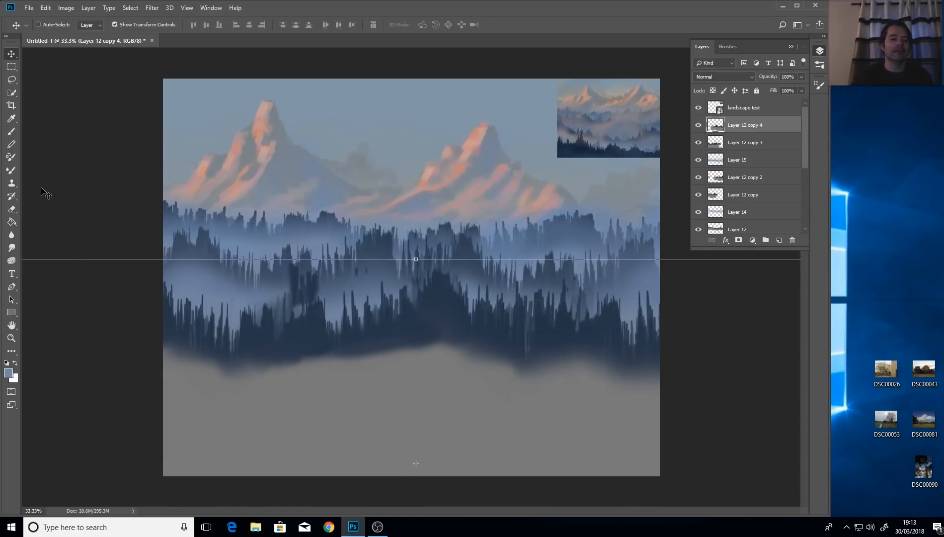
Erase the copy's lower edge and dark smudges so the forest fades into the fog.
click(11, 208)
drag(436, 274, 418, 370)
drag(450, 291, 445, 368)
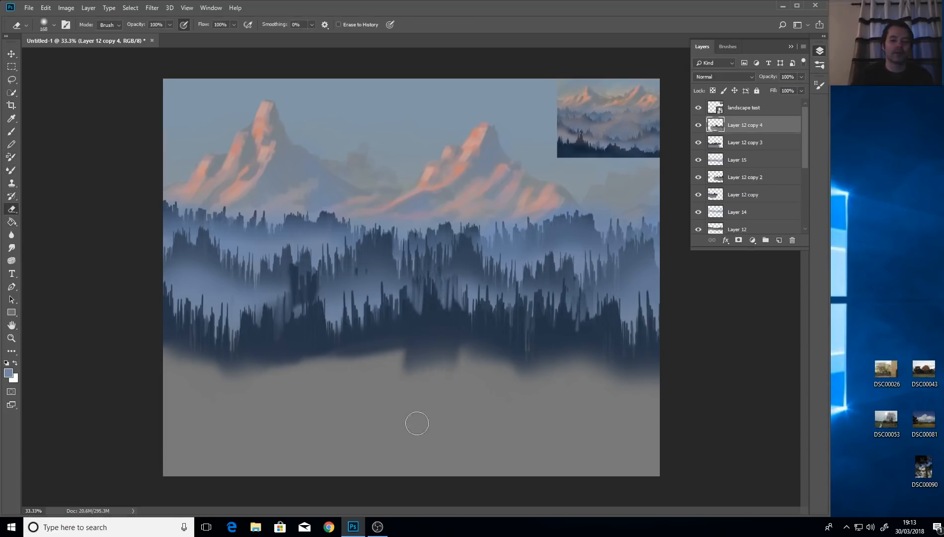
drag(378, 347, 356, 394)
mouse_move(302, 421)
mouse_down()
mouse_move(272, 390)
mouse_move(281, 406)
mouse_move(260, 362)
mouse_move(417, 376)
mouse_move(674, 369)
mouse_up()
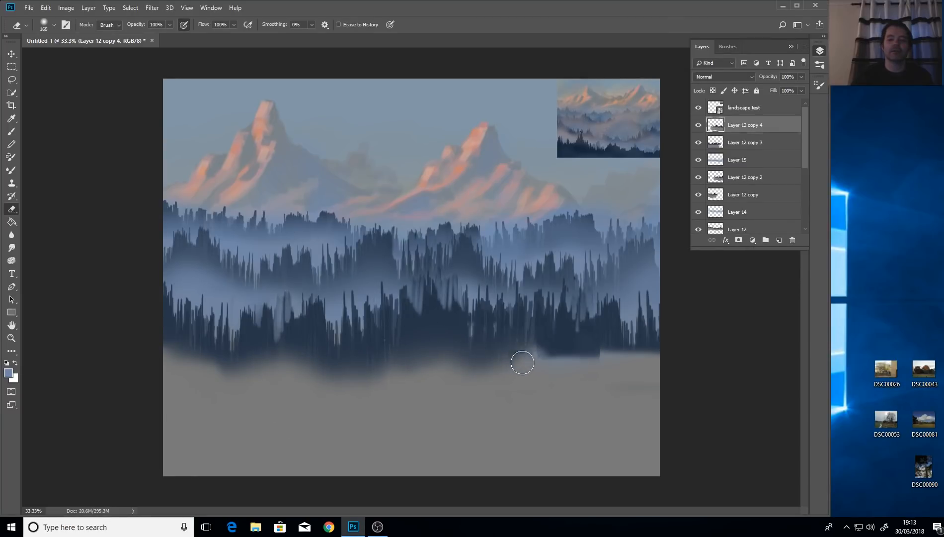
drag(603, 357, 627, 364)
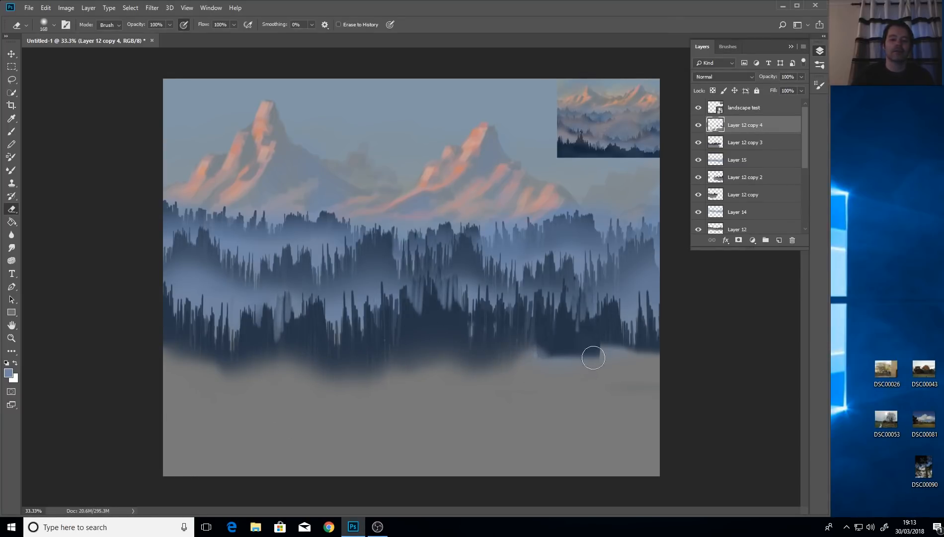
key(ctrl+z)
mouse_move(312, 313)
mouse_down()
mouse_move(312, 264)
mouse_move(300, 328)
mouse_move(279, 343)
mouse_move(431, 332)
mouse_up()
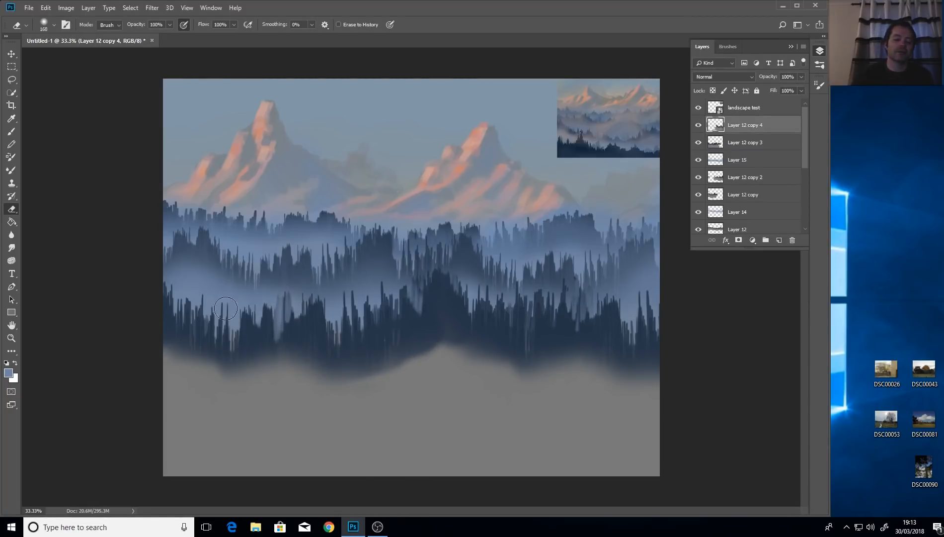
drag(452, 270, 425, 295)
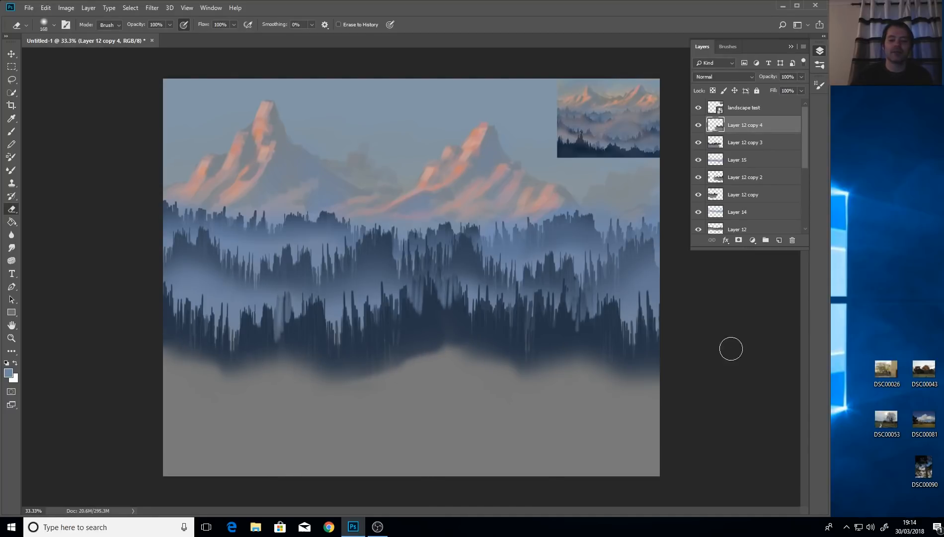
drag(629, 339, 708, 365)
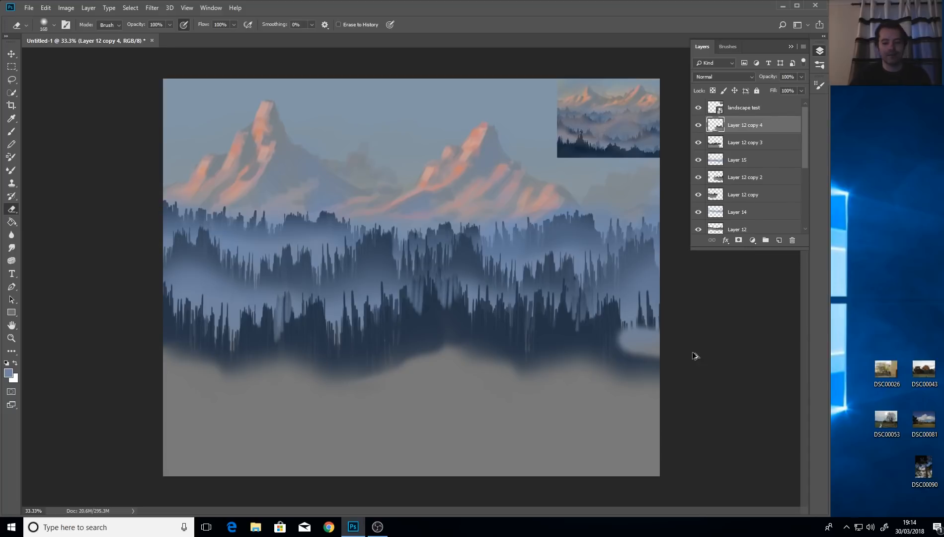
key(ctrl+z)
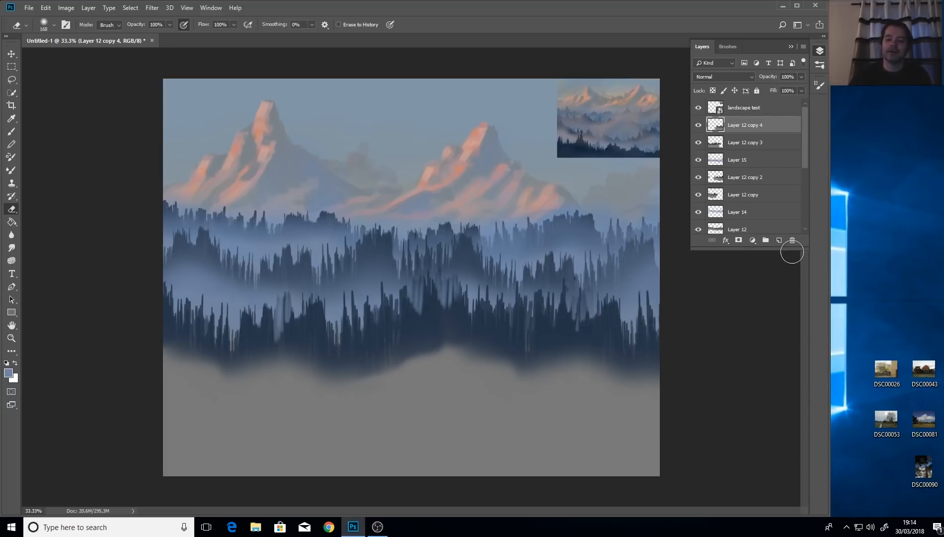
On a new layer, paint sampled blue haze over the lower-right forest and tree bases.
click(779, 241)
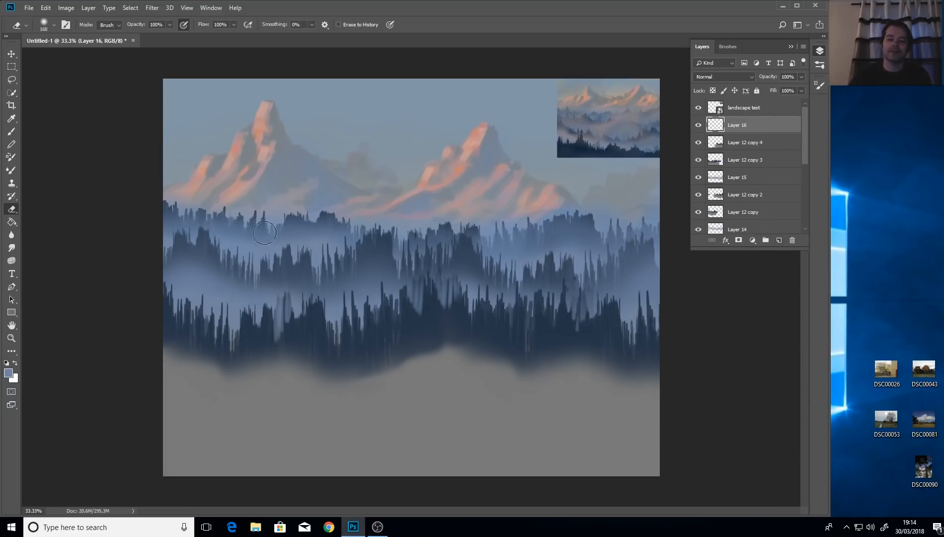
click(12, 119)
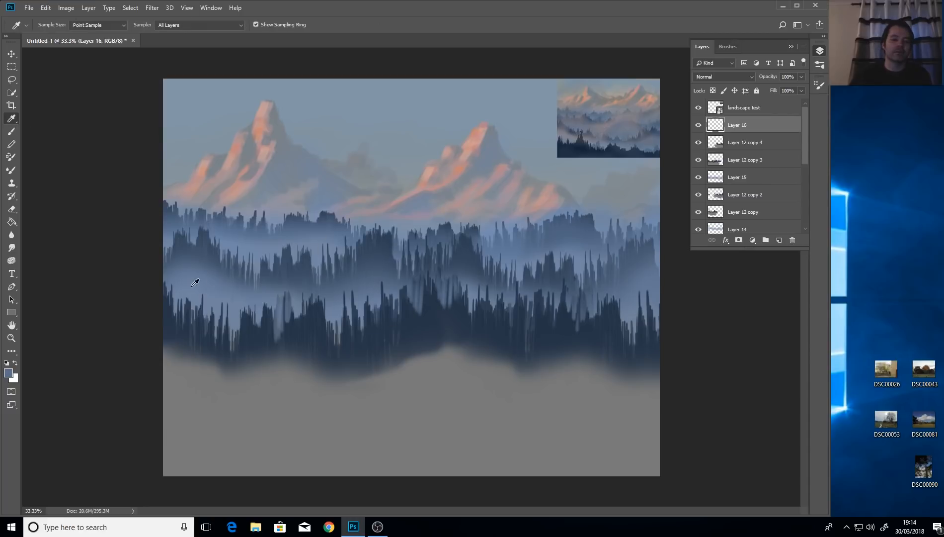
click(10, 132)
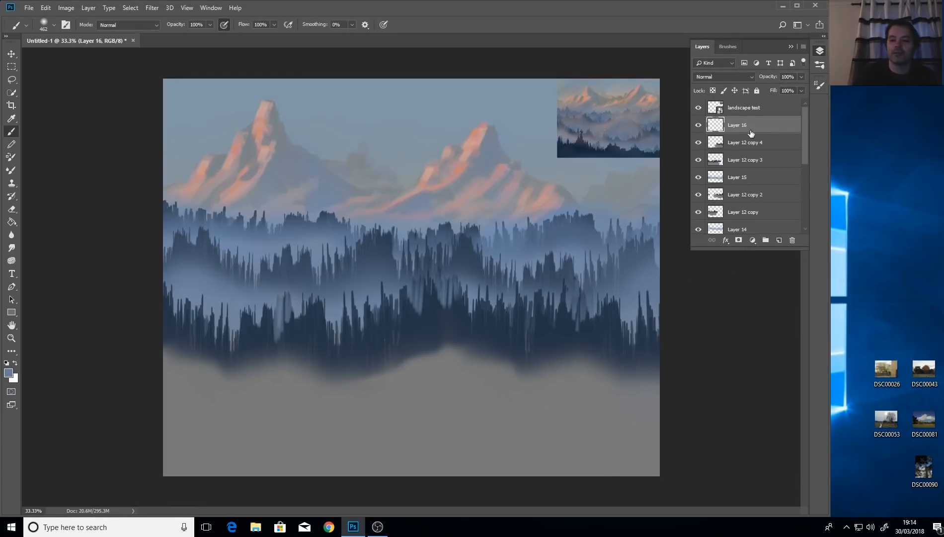
mouse_move(618, 362)
mouse_down()
mouse_move(642, 387)
mouse_move(615, 394)
mouse_move(580, 376)
mouse_move(541, 392)
mouse_move(476, 362)
mouse_move(400, 410)
mouse_move(423, 371)
mouse_move(366, 390)
mouse_move(245, 395)
mouse_move(158, 422)
mouse_move(156, 378)
mouse_move(222, 393)
mouse_move(674, 379)
mouse_move(691, 337)
mouse_move(200, 371)
mouse_move(454, 319)
mouse_move(398, 326)
mouse_up()
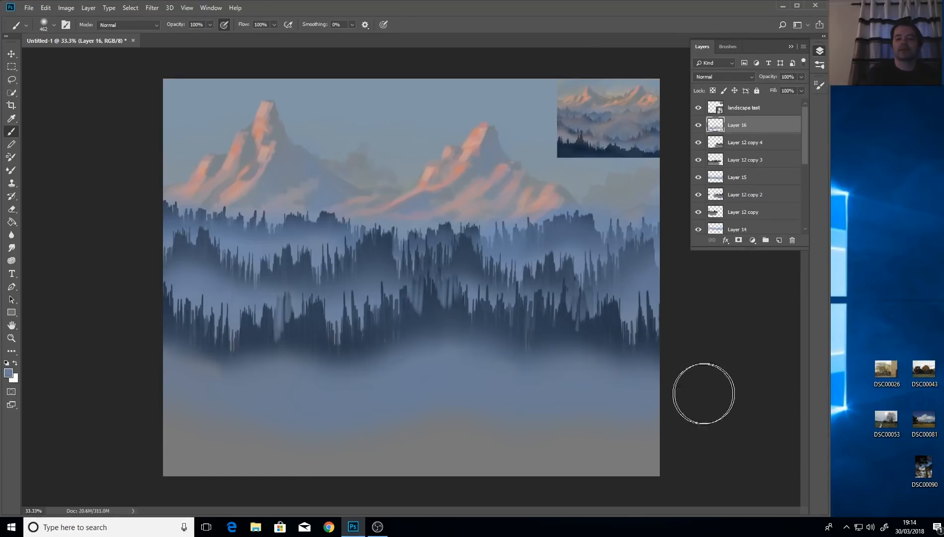
mouse_move(438, 375)
mouse_down()
mouse_move(518, 361)
mouse_move(524, 317)
mouse_move(518, 360)
mouse_move(518, 342)
mouse_move(540, 325)
mouse_up()
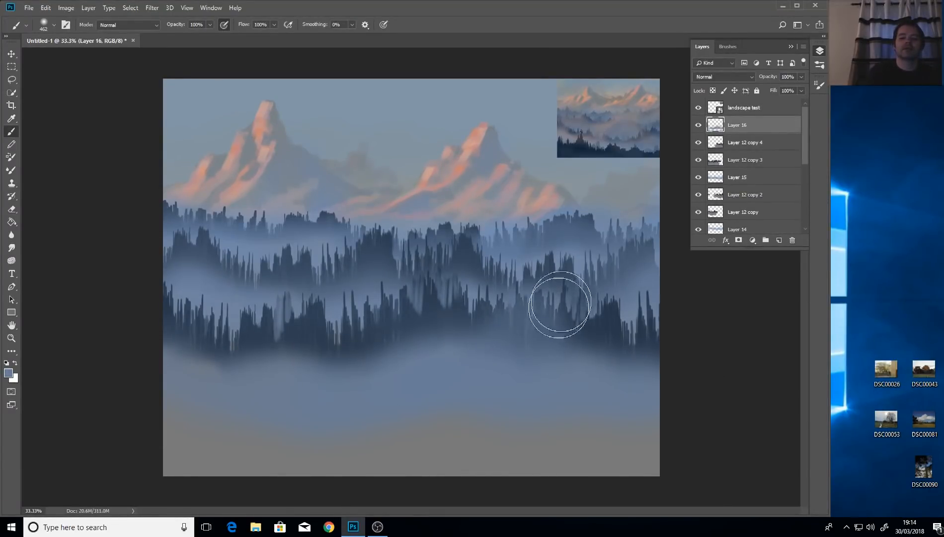
Extend the mist to the upper right, bottom glow, upper tree line and central dark trees.
drag(584, 231, 611, 189)
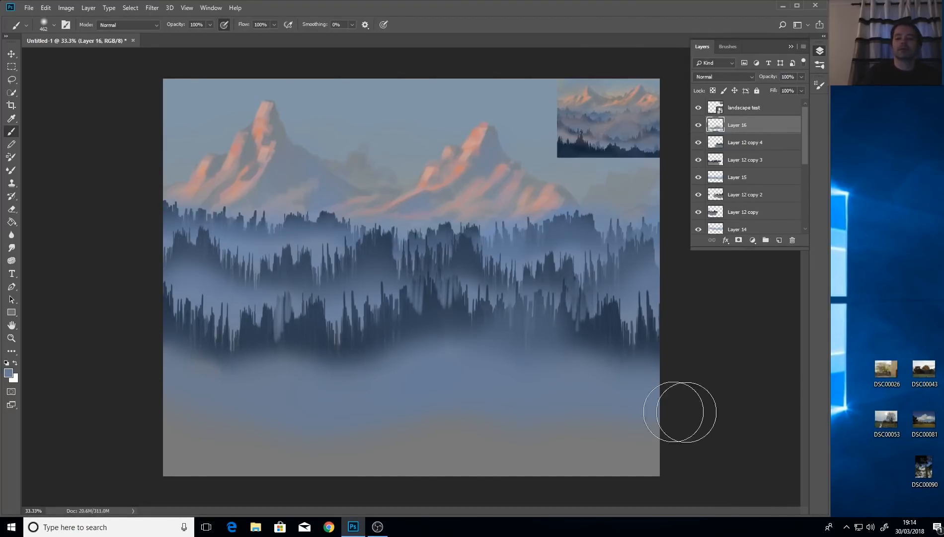
mouse_move(586, 422)
mouse_down()
mouse_move(149, 449)
mouse_move(716, 449)
mouse_move(91, 480)
mouse_up()
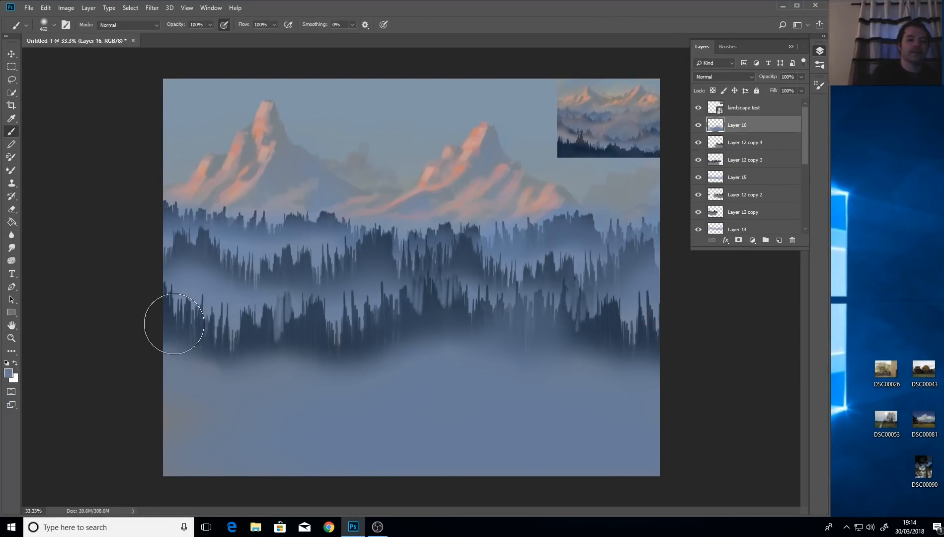
mouse_move(186, 261)
mouse_down()
mouse_move(190, 249)
mouse_move(232, 269)
mouse_move(205, 245)
mouse_up()
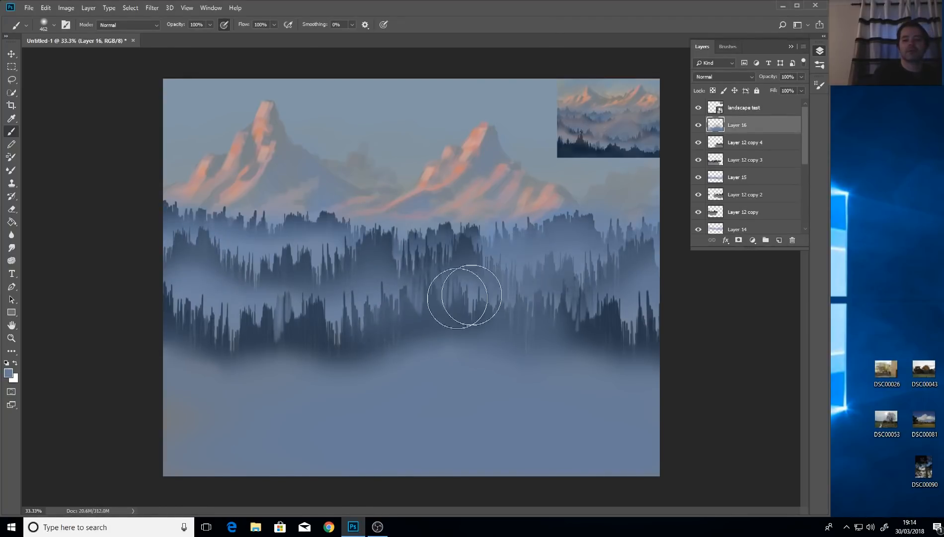
drag(459, 299, 347, 337)
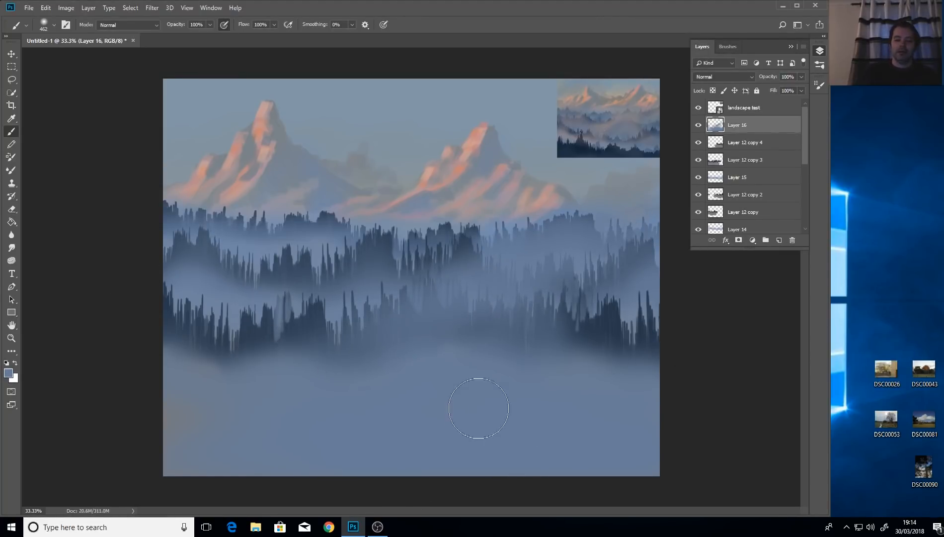
click(11, 210)
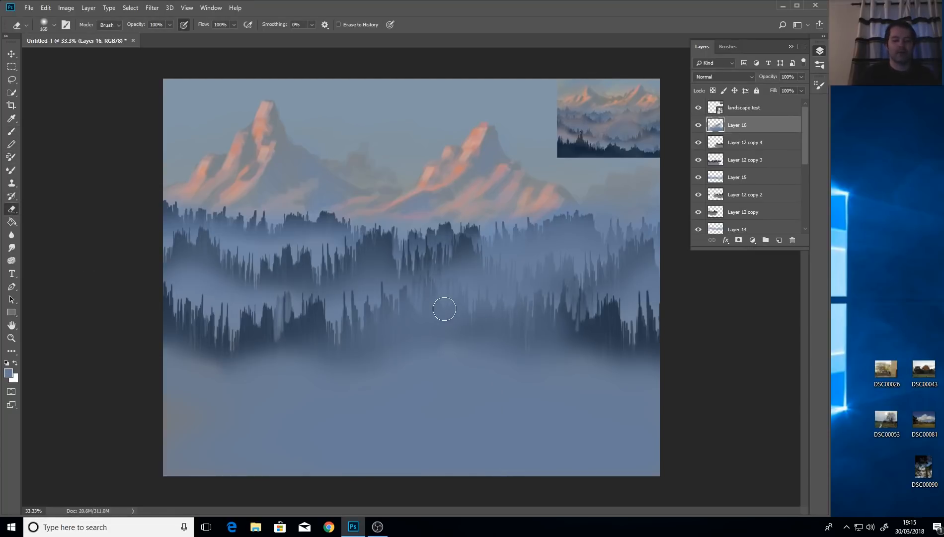
Erase part of the mist over the central lower forest with an enlarged eraser.
mouse_move(456, 297)
alt+mouse_down()
mouse_move(435, 313)
mouse_move(435, 293)
mouse_move(472, 317)
mouse_move(460, 322)
mouse_move(437, 287)
alt+mouse_up()
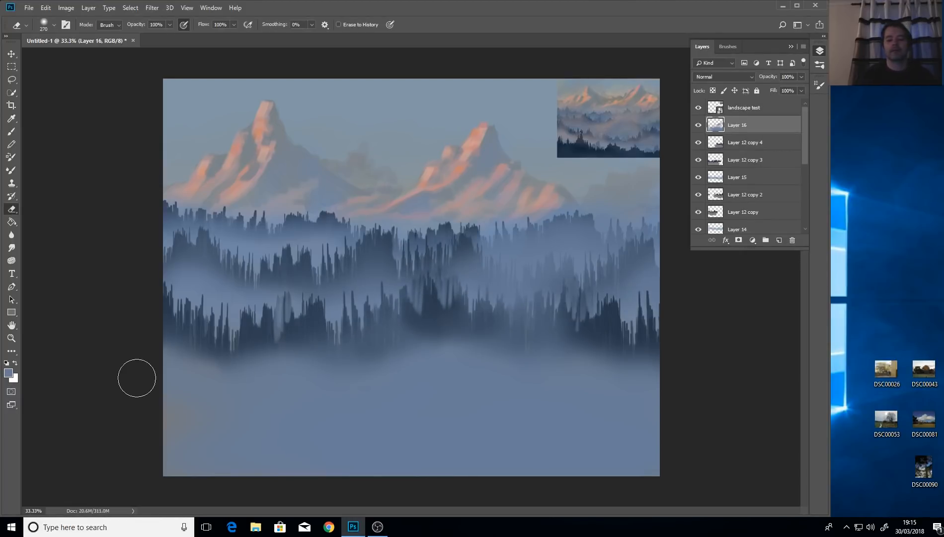
click(11, 132)
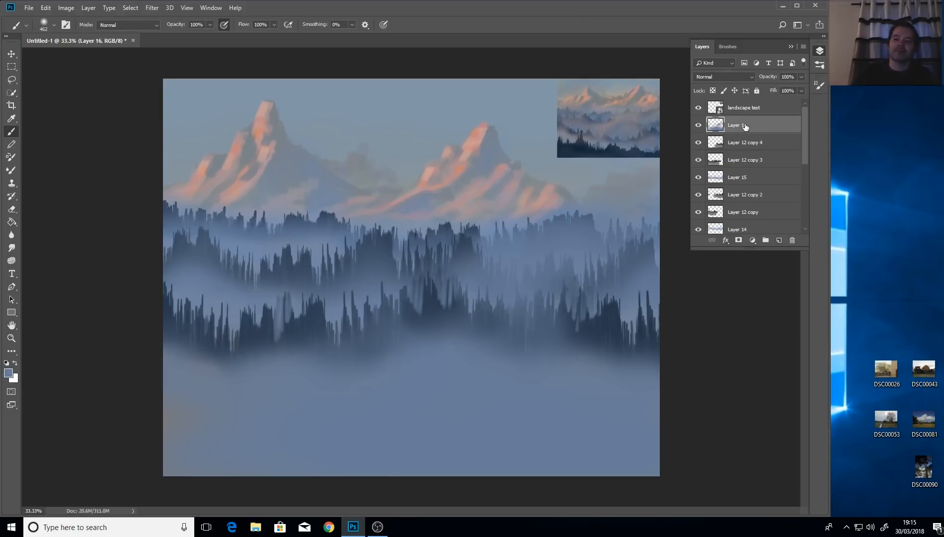
Add empty Layer 17, duplicate Layer 12 copy 4 above it, and move the copy down.
click(778, 240)
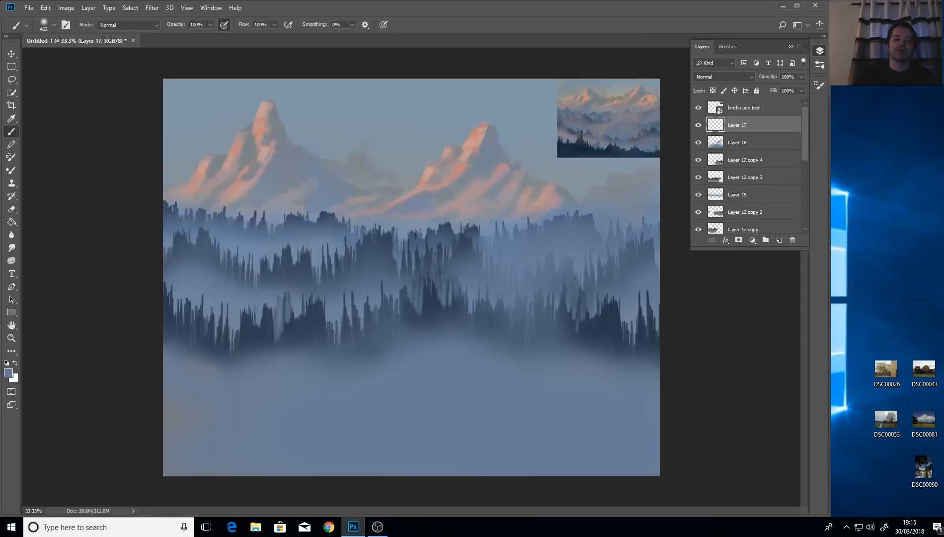
click(11, 119)
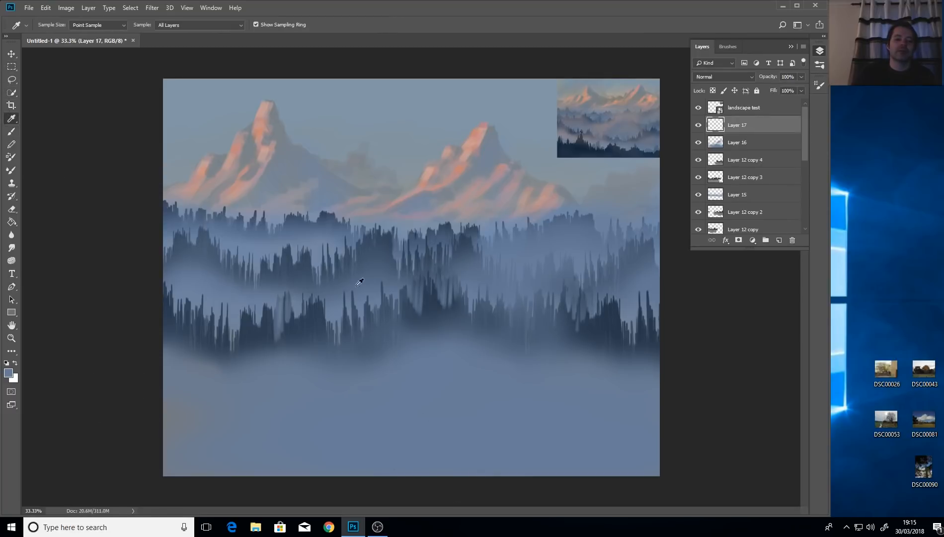
right_click(744, 167)
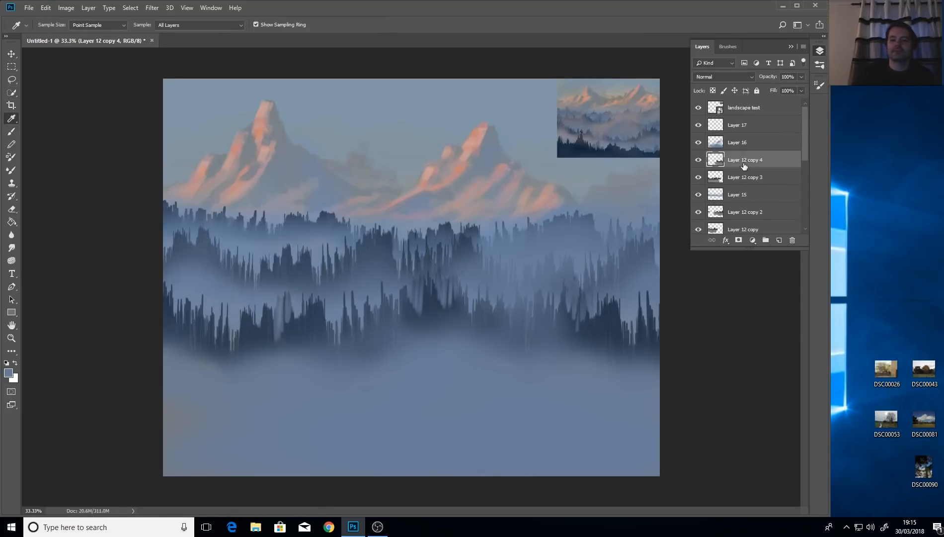
click(758, 167)
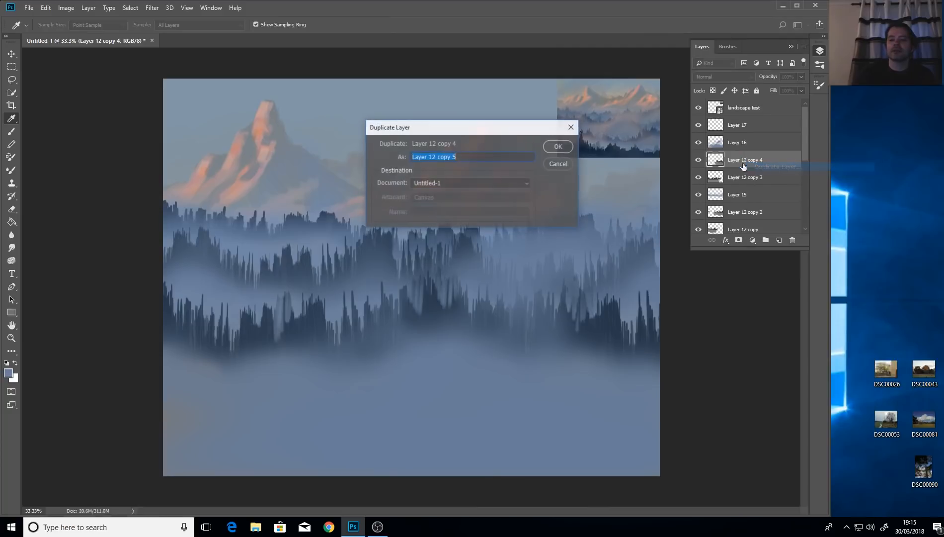
click(556, 147)
key(v)
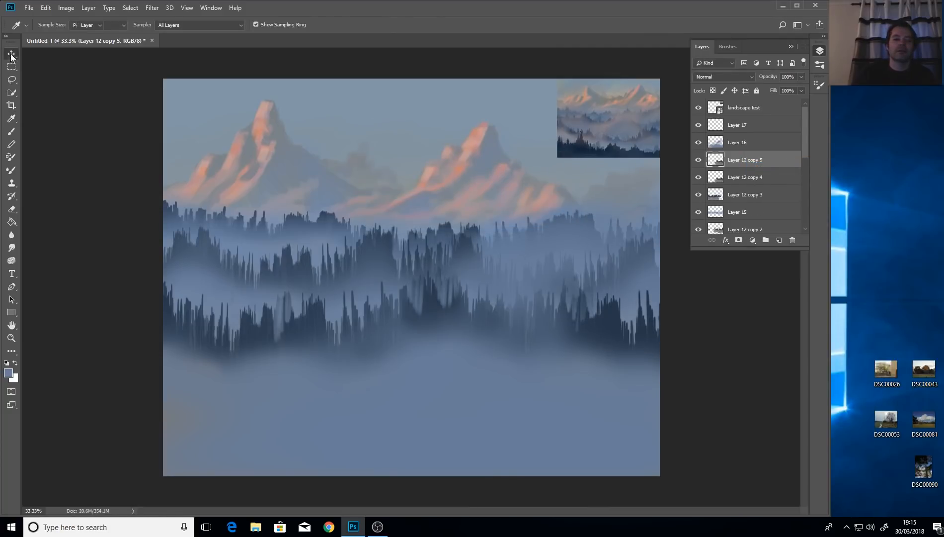
drag(740, 165, 736, 124)
drag(568, 339, 250, 456)
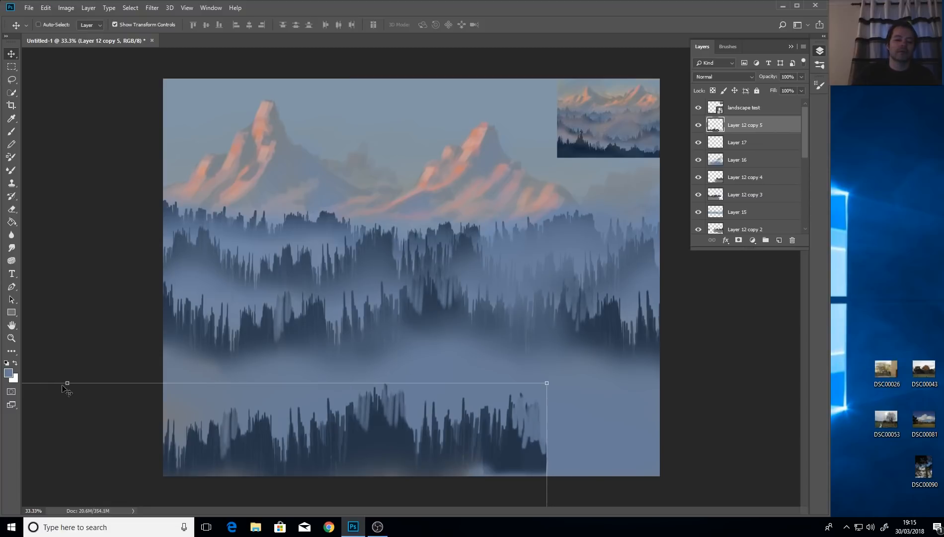
Scale the tree band to 120.9% width and 143.33% height, tilt it -2.3°, and lower it.
drag(67, 383, 69, 208)
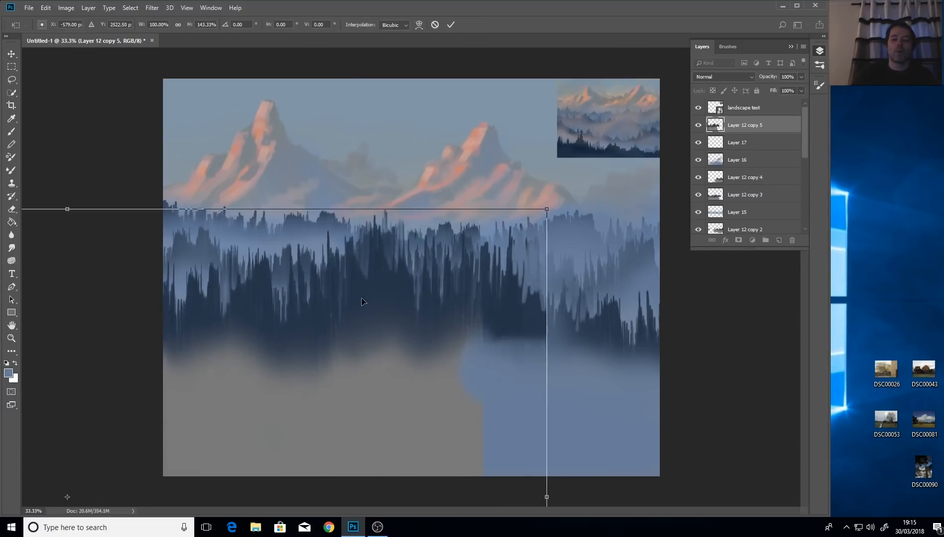
drag(366, 324, 357, 414)
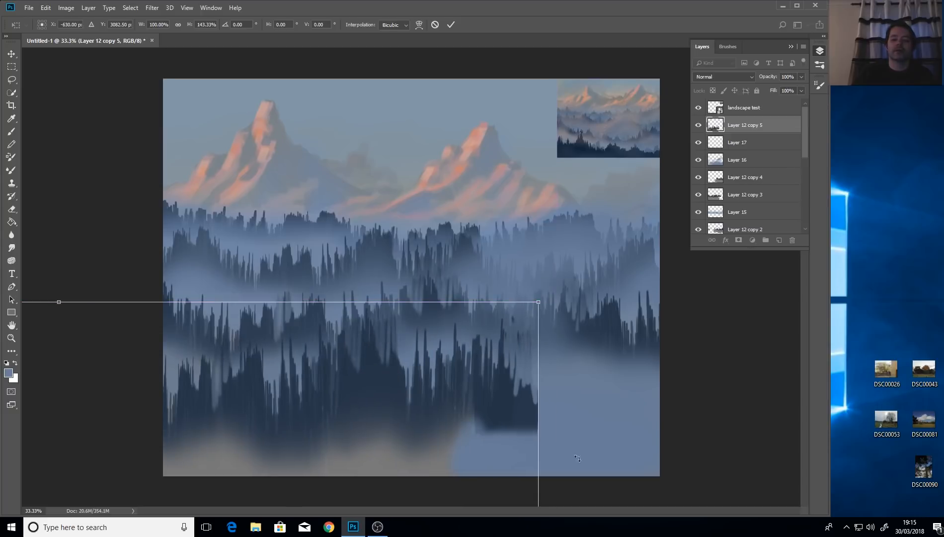
drag(541, 435, 742, 435)
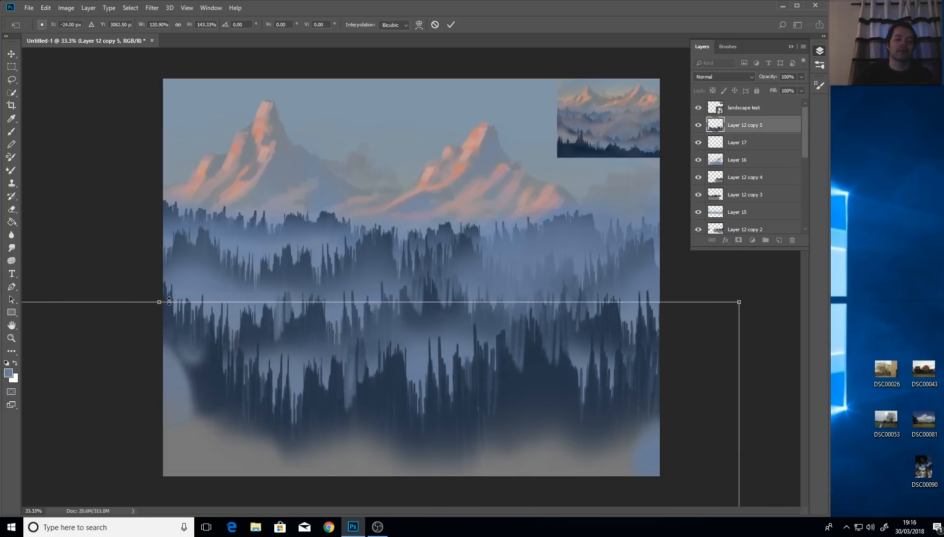
drag(499, 427, 403, 427)
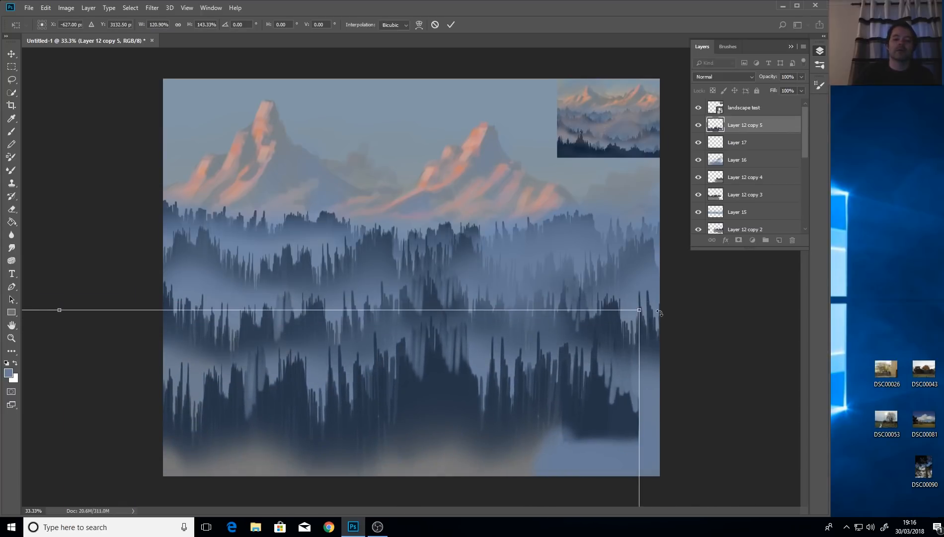
drag(653, 303, 658, 271)
drag(482, 400, 489, 399)
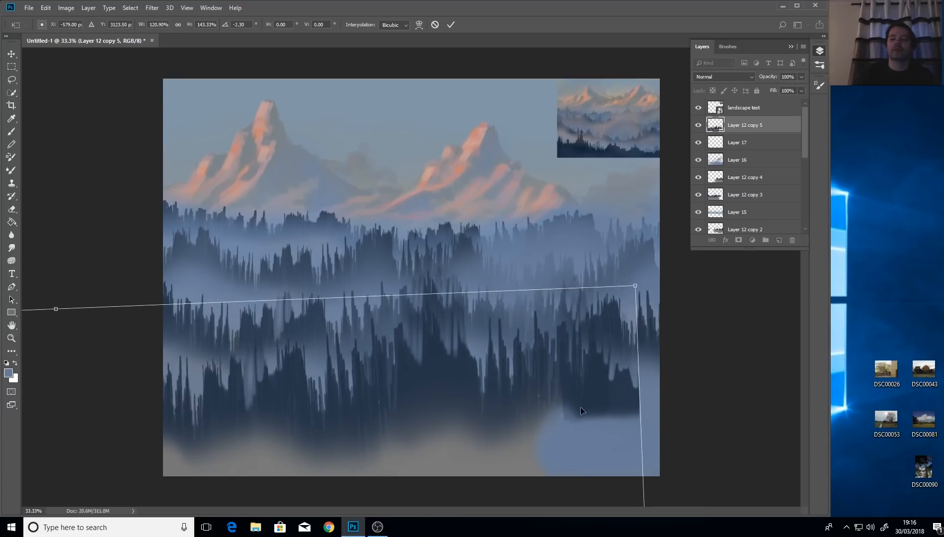
drag(556, 391, 556, 396)
click(12, 79)
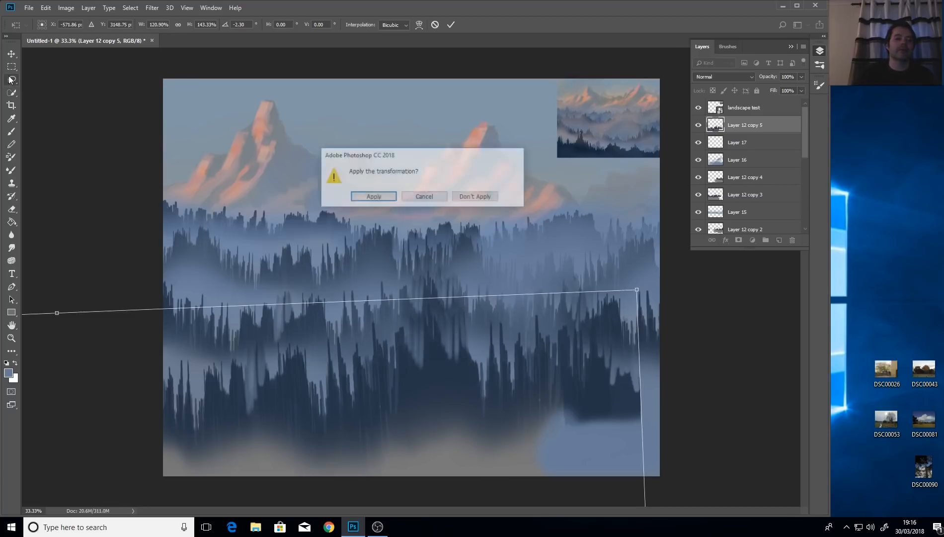
Apply the transform and duplicate the foreground forest as Layer 12 copy 6.
click(373, 196)
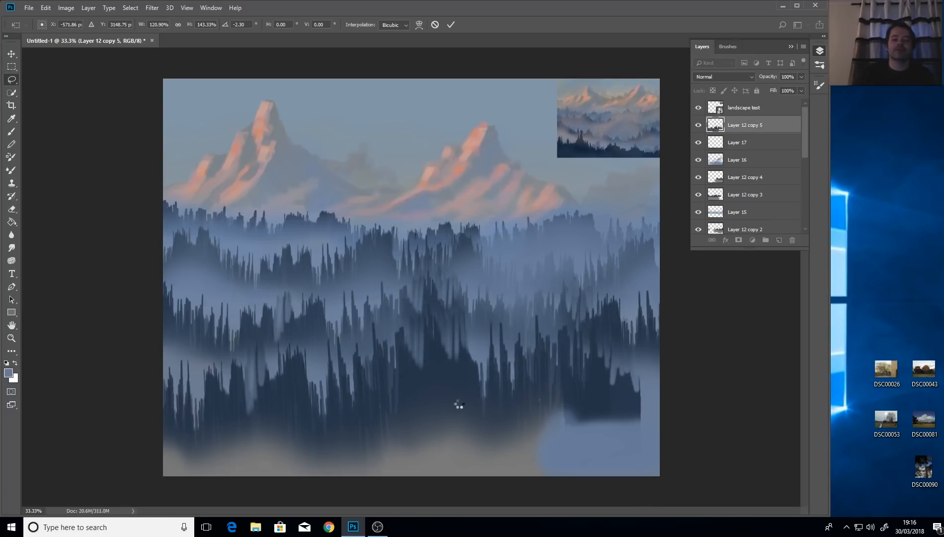
right_click(744, 125)
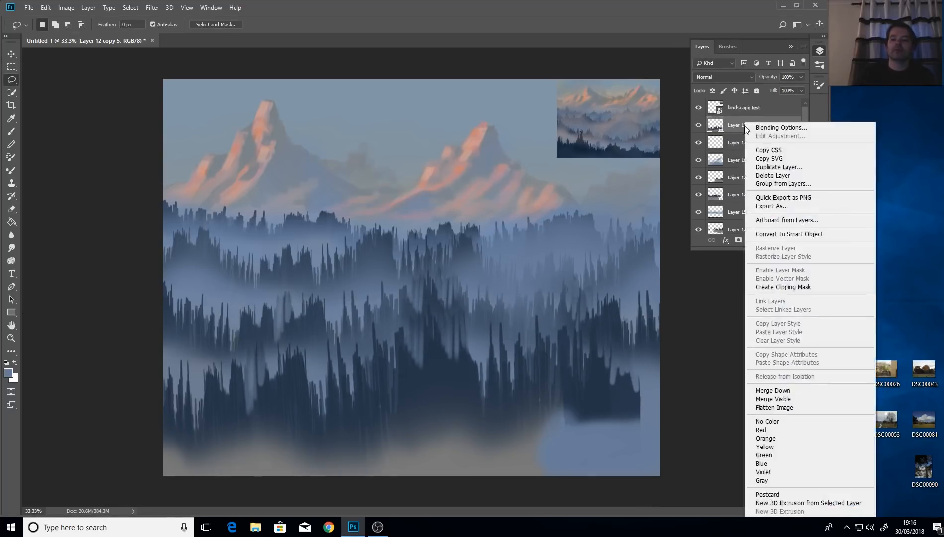
click(806, 168)
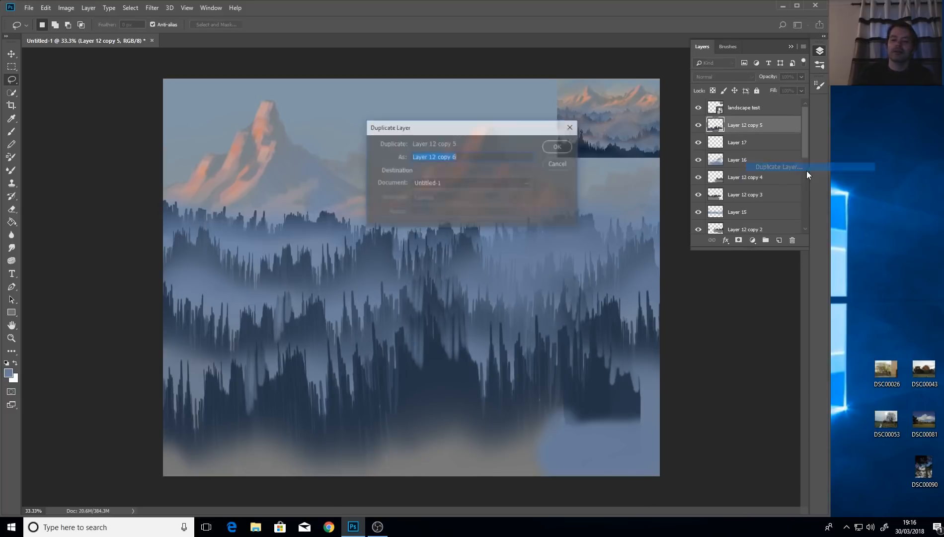
click(558, 148)
Lasso a piece of the foreground forest and slide it right into the lower-right gap.
drag(420, 384, 518, 395)
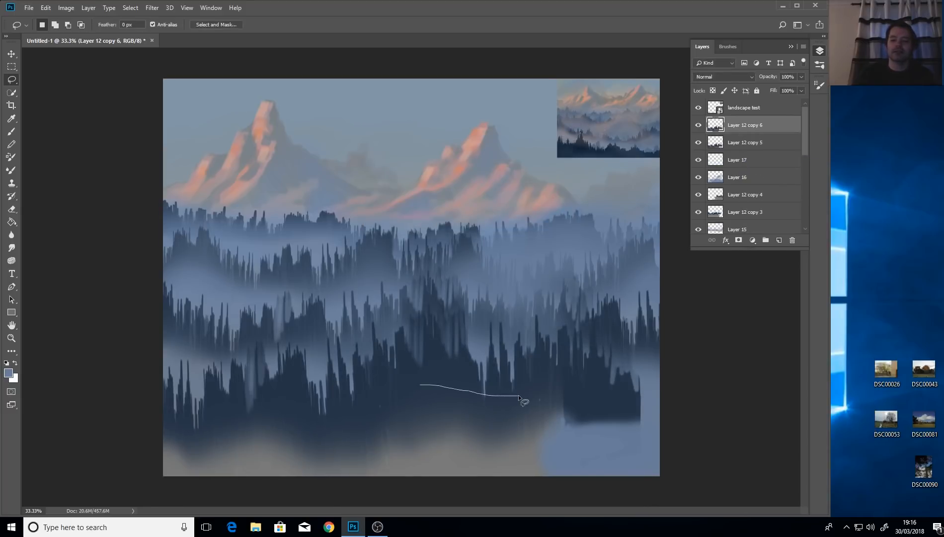
click(11, 54)
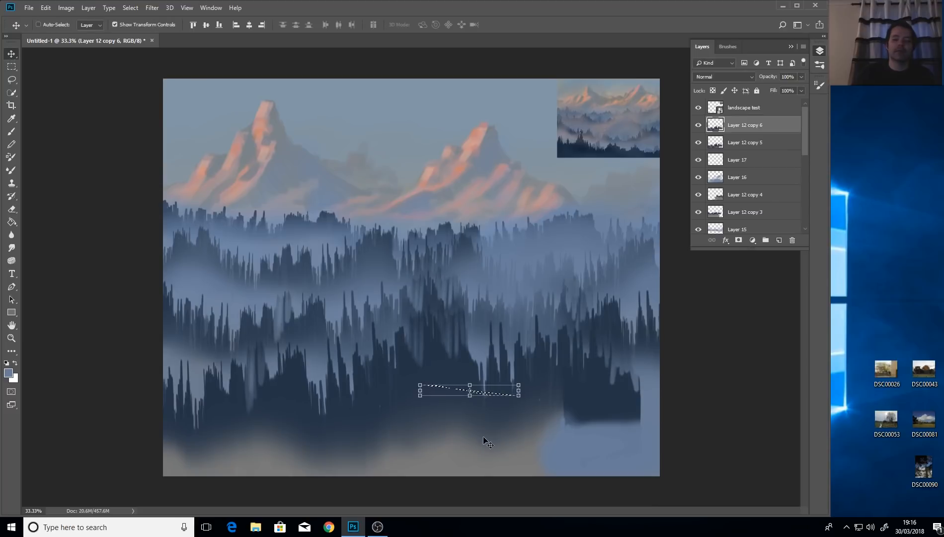
key(l)
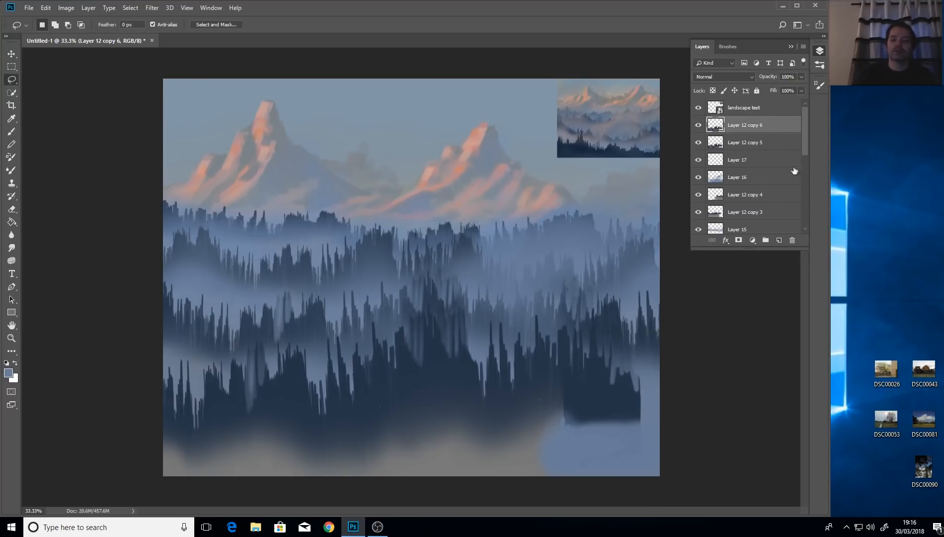
click(12, 54)
drag(496, 411, 712, 416)
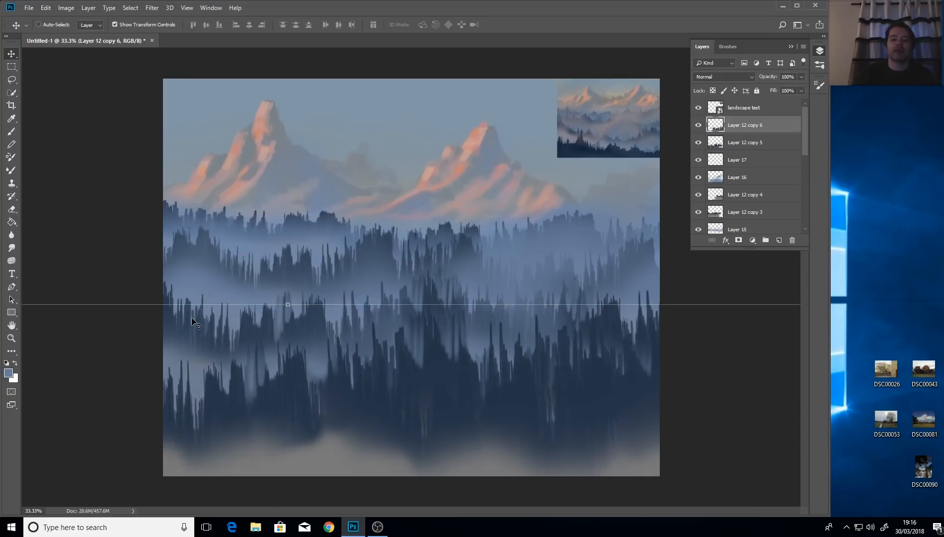
click(12, 81)
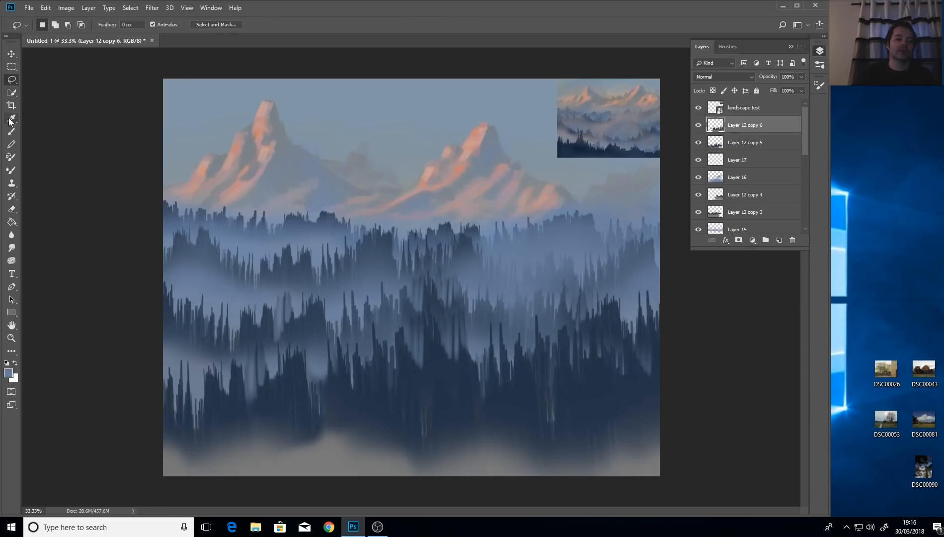
click(12, 208)
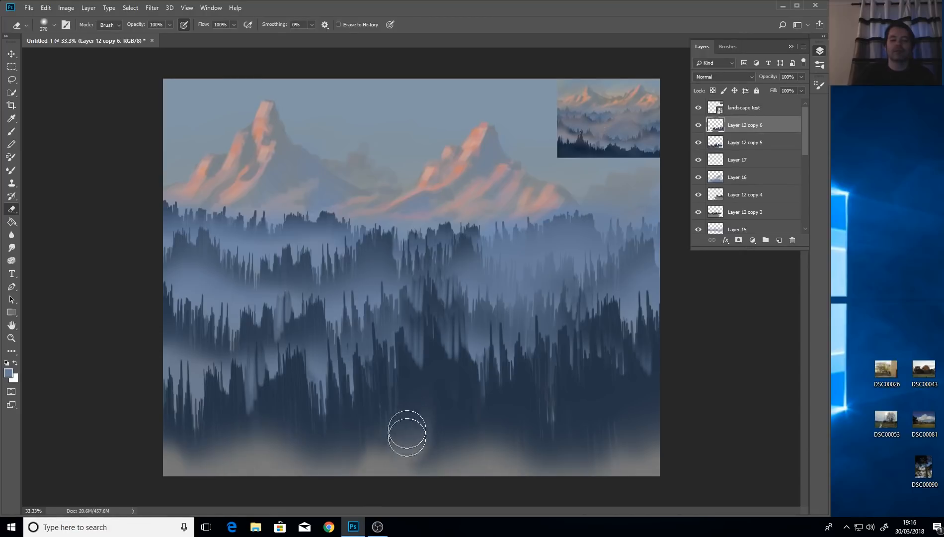
Erase the forest base along the bottom-centre and bottom-right to reveal the blue mist.
mouse_move(420, 423)
mouse_down()
mouse_move(438, 466)
mouse_move(467, 472)
mouse_up()
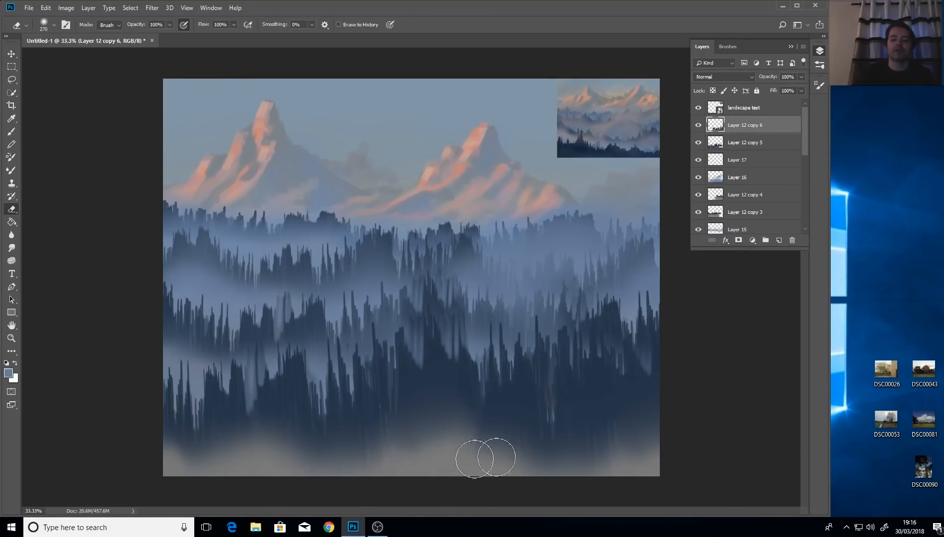
drag(527, 464, 736, 482)
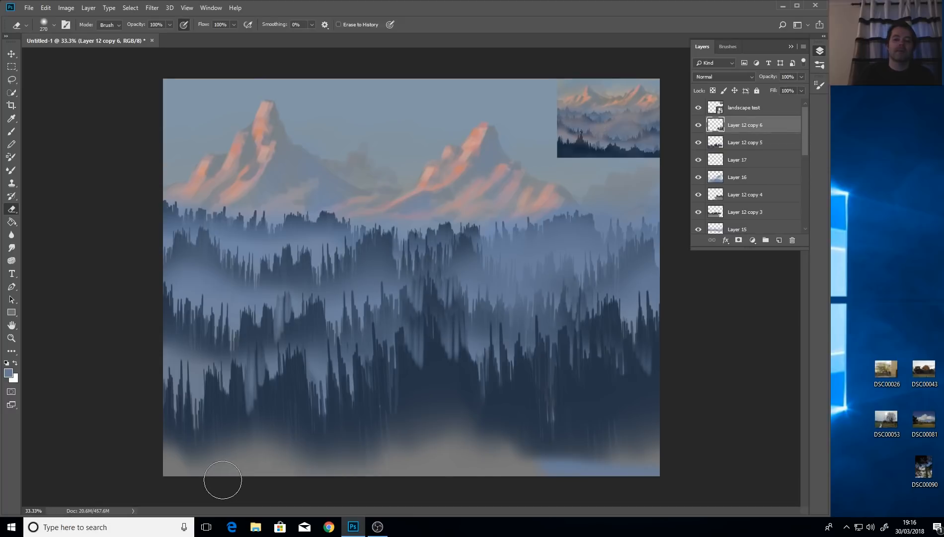
click(11, 55)
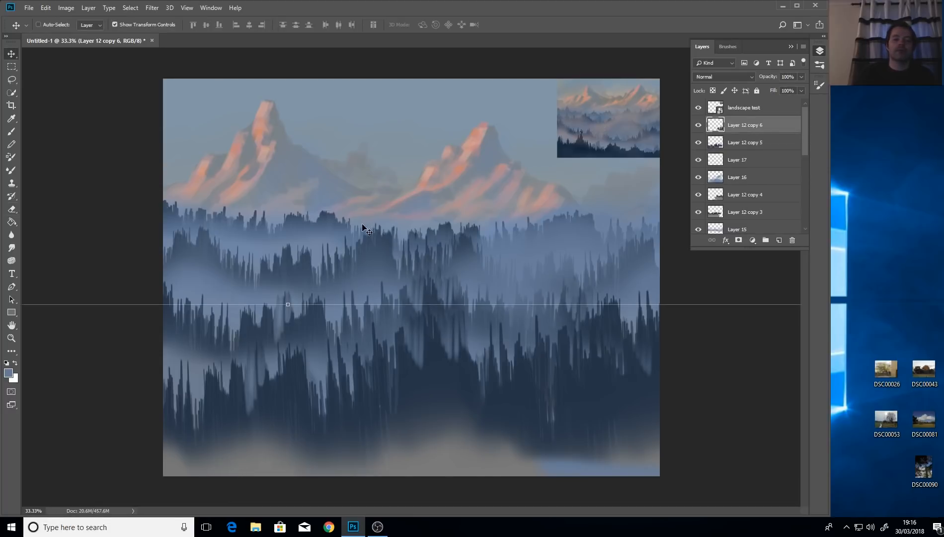
click(12, 80)
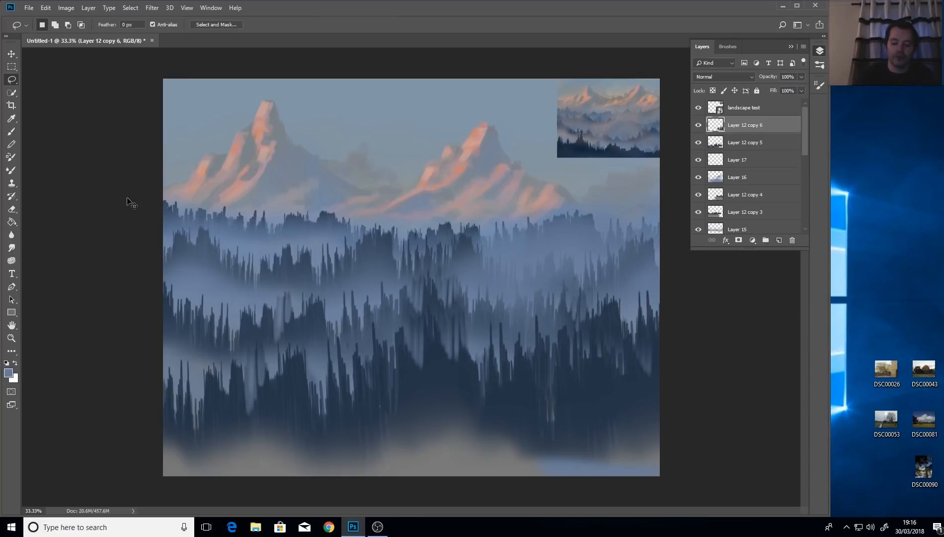
Zoom out to review the whole landscape, return to 33.33%, and pick the Eyedropper for the mist colour.
key(ctrl+minus)
key(ctrl+minus)
key(ctrl+minus)
key(ctrl+minus)
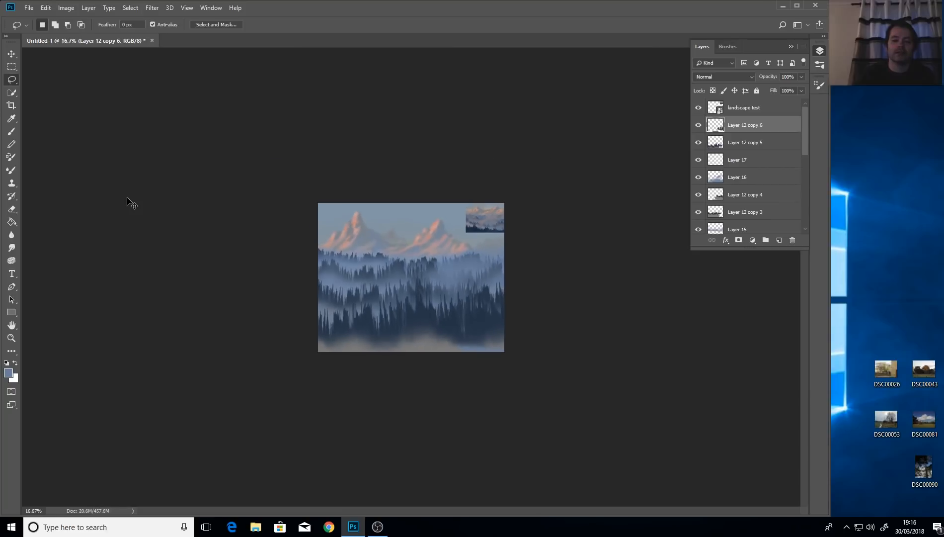
key(ctrl+minus)
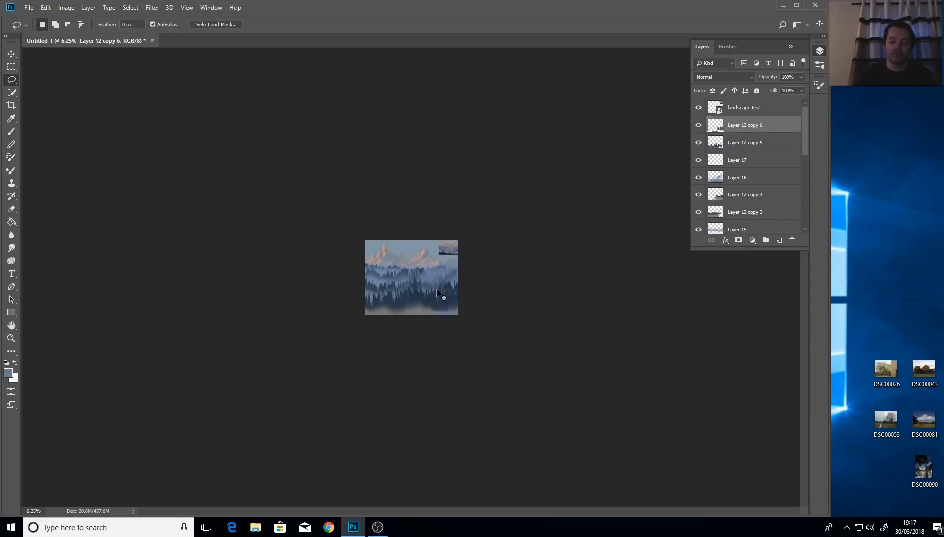
key(ctrl+plus)
key(ctrl+plus)
key(ctrl+plus)
key(ctrl+plus)
key(ctrl+plus)
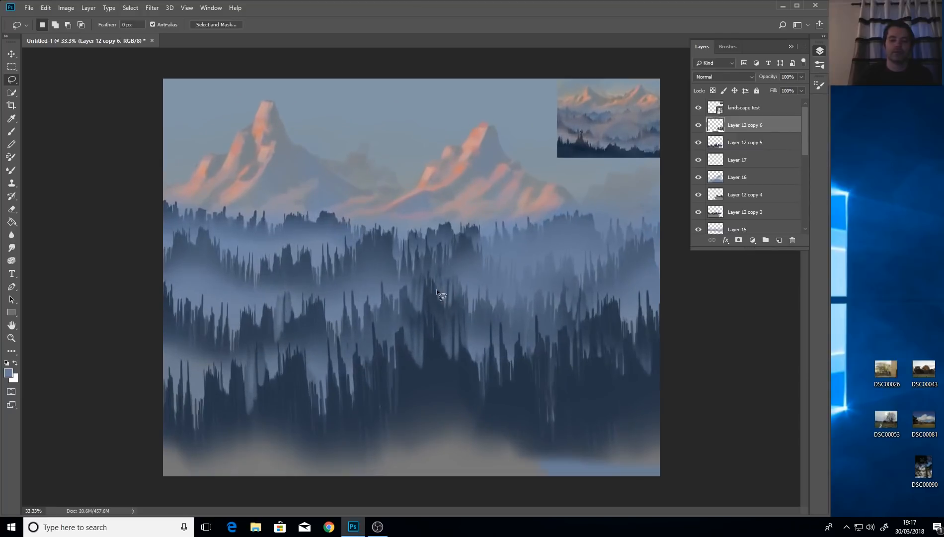
click(6, 120)
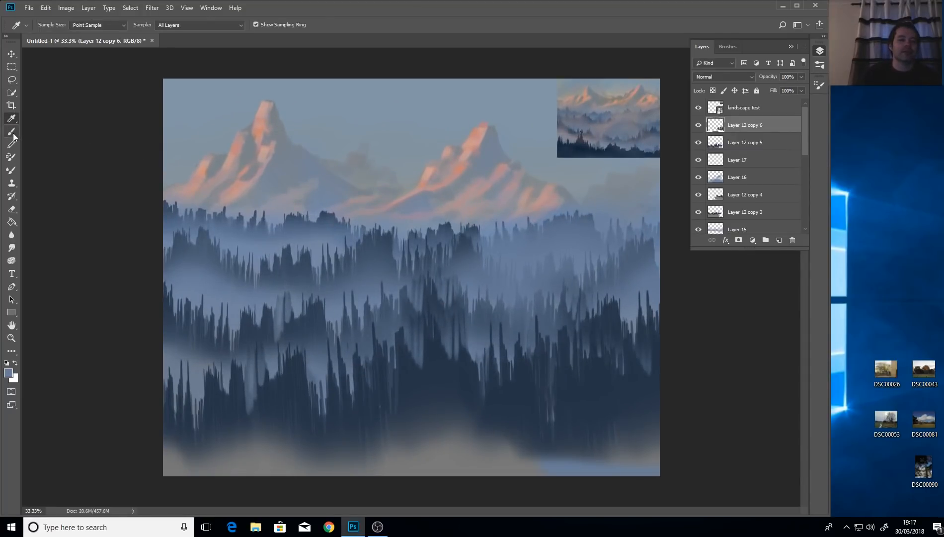
On a new layer, brush pale mist across the bottom-right trees and corner.
click(12, 133)
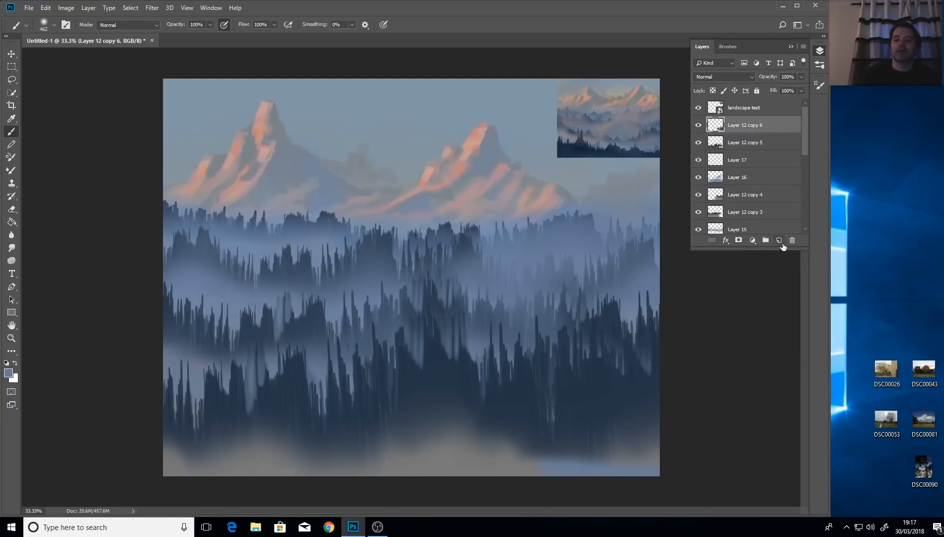
click(782, 246)
mouse_move(436, 495)
mouse_down()
mouse_move(581, 461)
mouse_move(663, 432)
mouse_move(651, 472)
mouse_move(663, 498)
mouse_up()
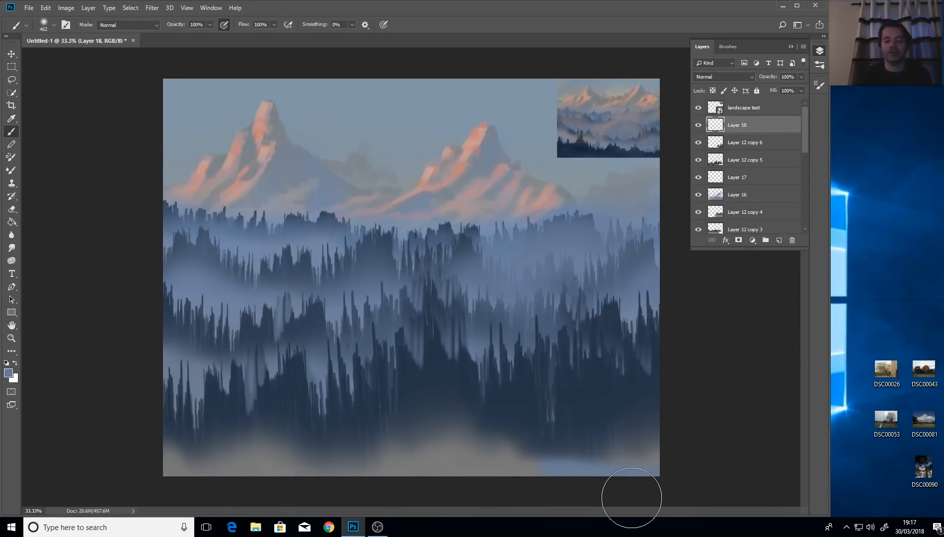
mouse_move(631, 498)
mouse_down()
mouse_move(632, 442)
mouse_move(632, 463)
mouse_move(626, 448)
mouse_move(559, 493)
mouse_move(508, 459)
mouse_move(480, 506)
mouse_move(457, 446)
mouse_move(389, 490)
mouse_move(290, 467)
mouse_move(263, 505)
mouse_move(231, 458)
mouse_move(156, 475)
mouse_move(351, 459)
mouse_move(467, 478)
mouse_move(577, 446)
mouse_move(660, 480)
mouse_move(594, 474)
mouse_move(462, 500)
mouse_up()
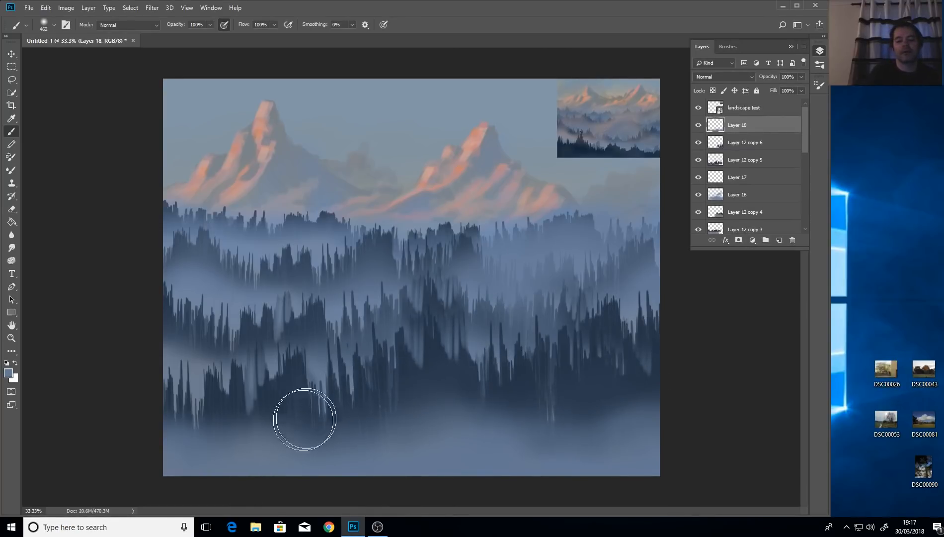
With a broader soft brush, lay mist over the lower forest's tree bases.
drag(327, 369, 306, 366)
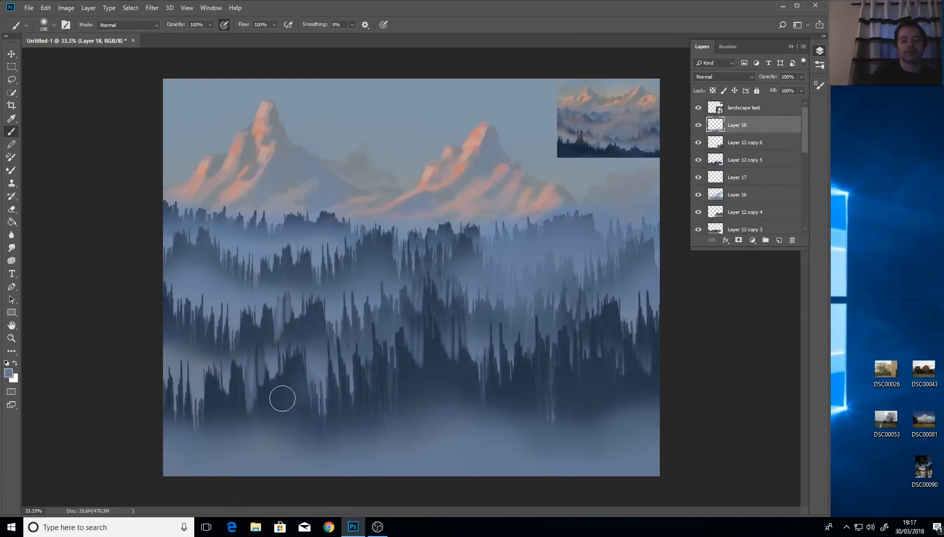
mouse_move(316, 365)
mouse_down()
mouse_move(289, 387)
mouse_move(233, 402)
mouse_up()
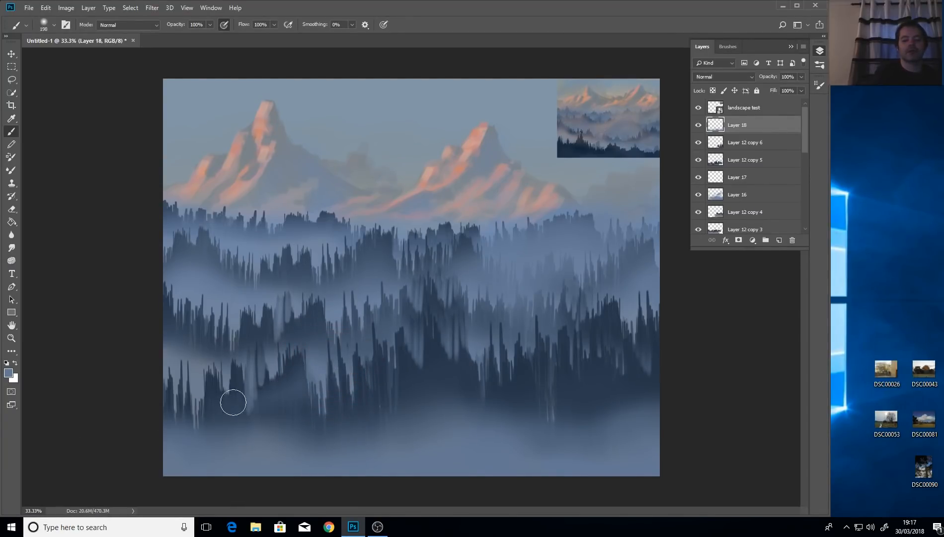
drag(485, 347, 308, 404)
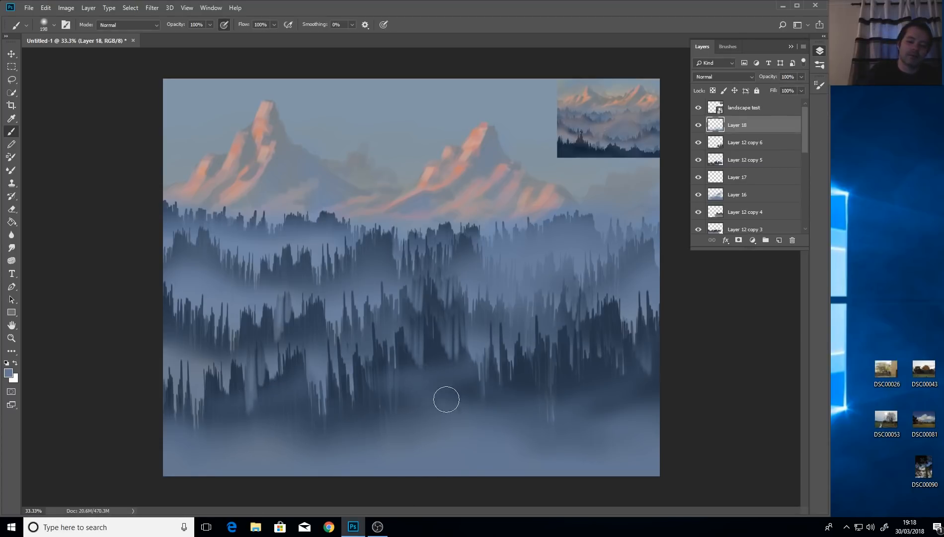
drag(431, 384, 451, 398)
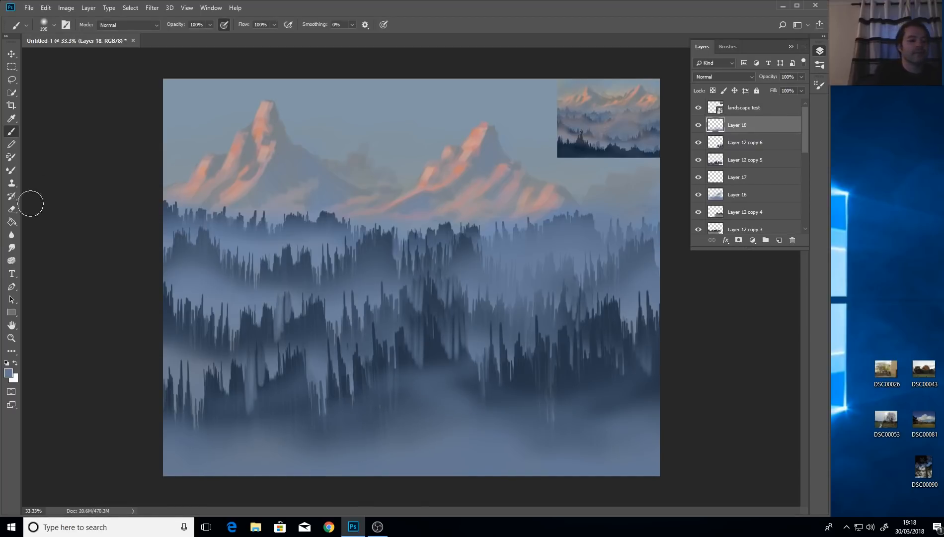
click(11, 208)
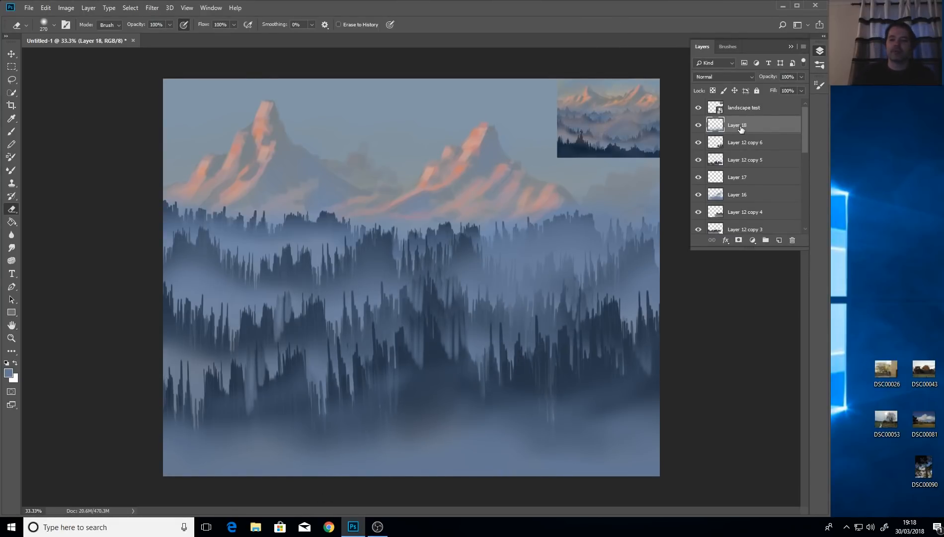
Add Layers 19, 20 and 21 and sample a warm peach tone from the peaks for painting.
click(779, 241)
click(779, 241)
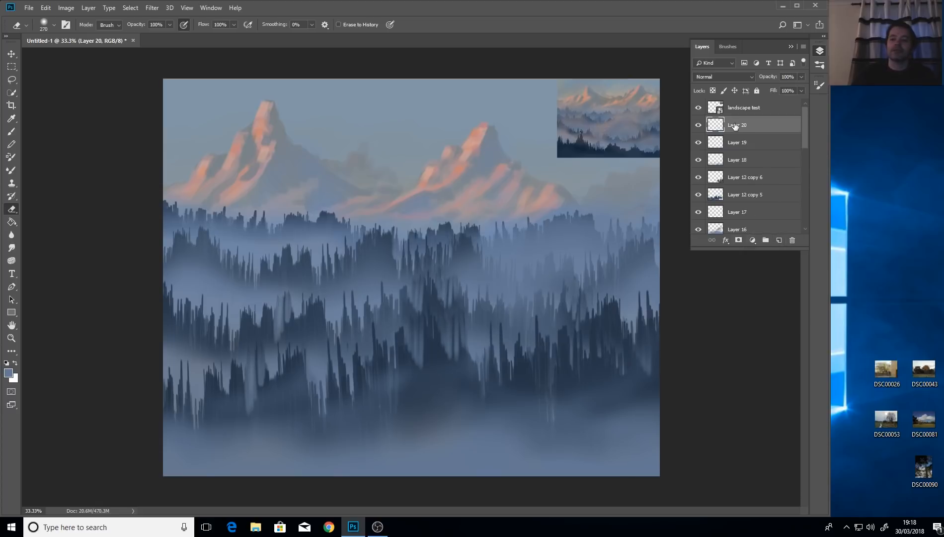
click(12, 119)
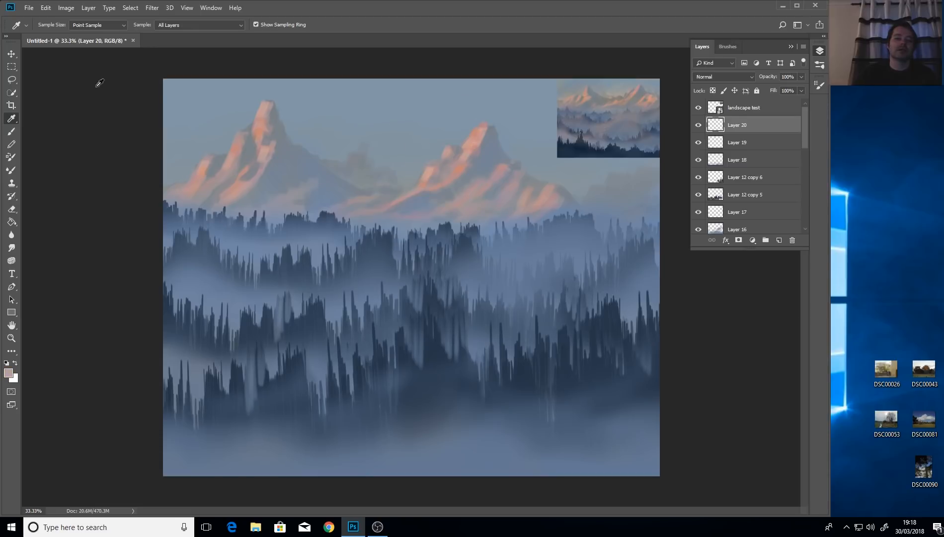
click(11, 132)
click(779, 240)
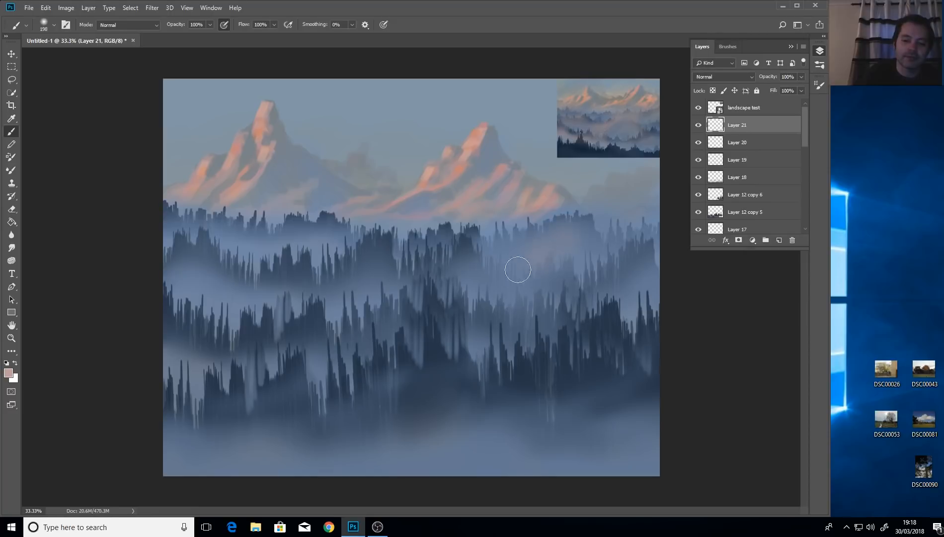
Paint soft warm peach fog strokes over the upper, middle and lower tree rows on Layer 21.
drag(515, 259, 491, 259)
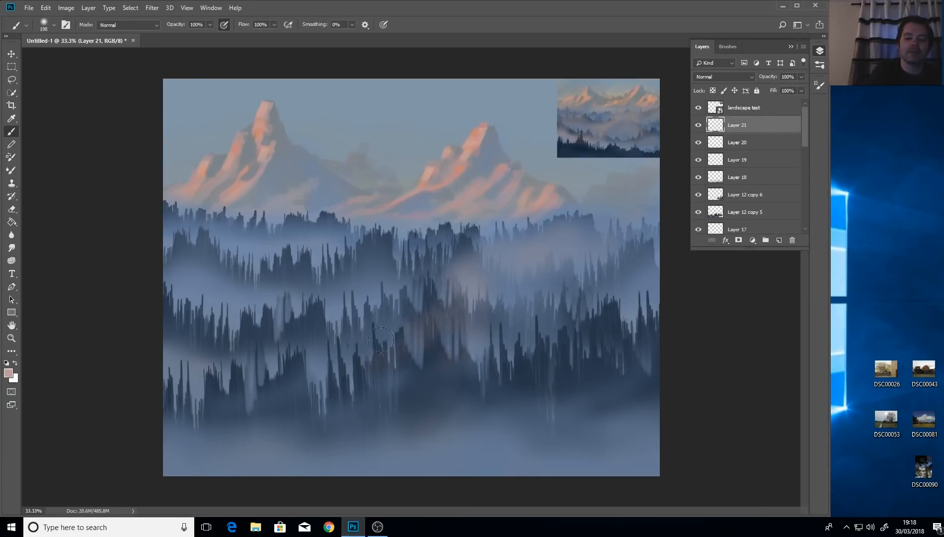
drag(408, 389, 440, 390)
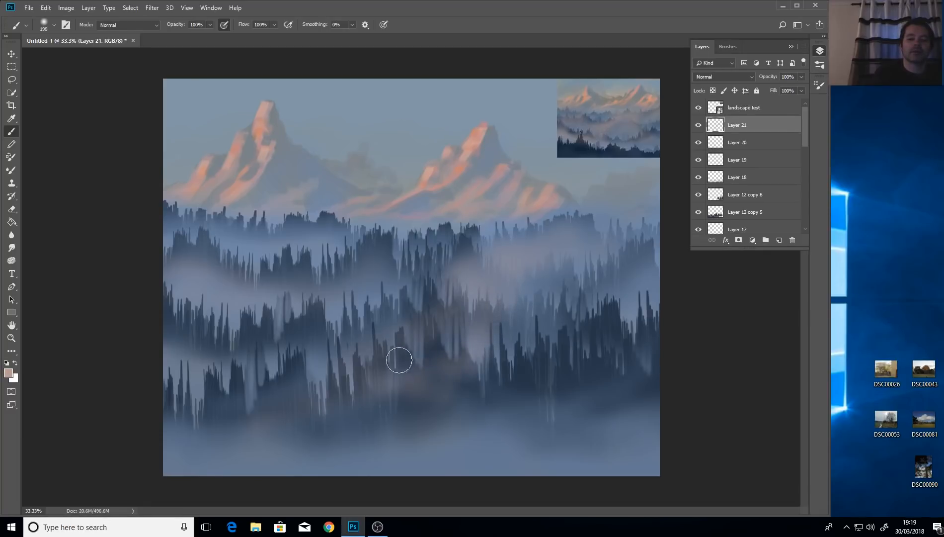
mouse_move(399, 359)
mouse_down()
mouse_move(372, 367)
mouse_move(381, 406)
mouse_move(341, 433)
mouse_move(297, 411)
mouse_move(257, 430)
mouse_up()
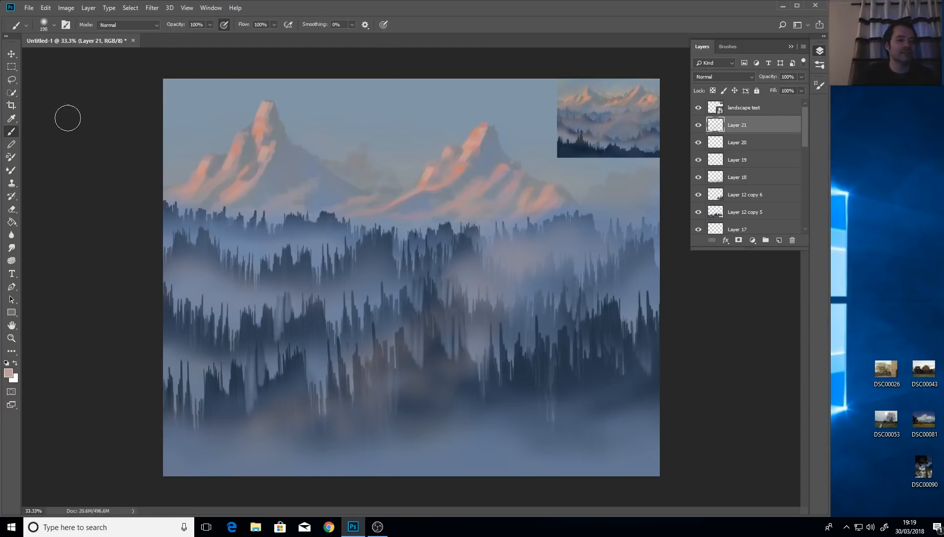
Sample the peach colour, add empty Layer 22, and shrink the brush to 30 px.
click(11, 118)
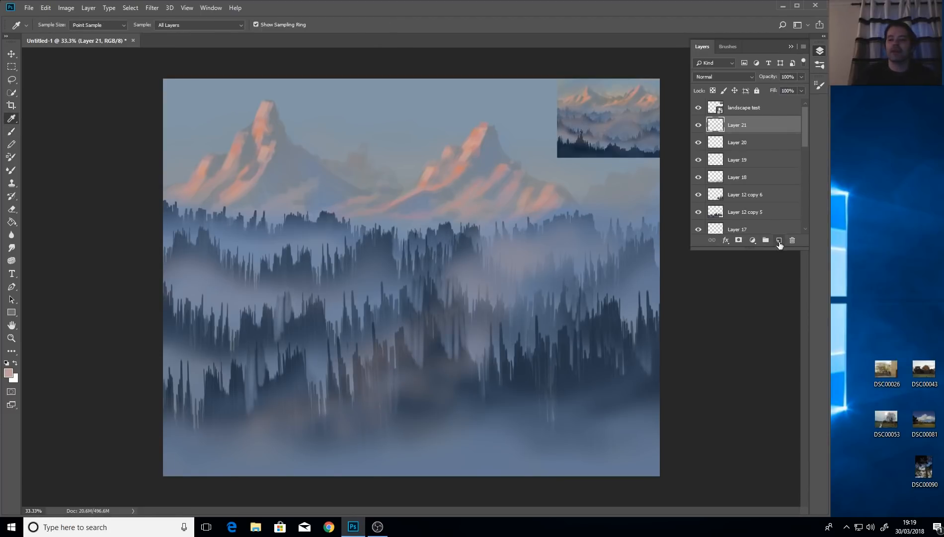
click(779, 240)
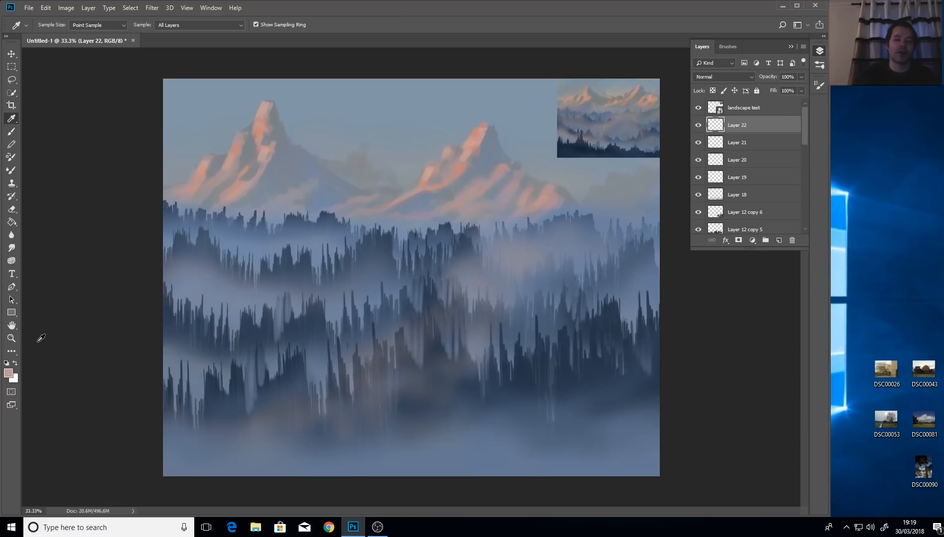
click(12, 131)
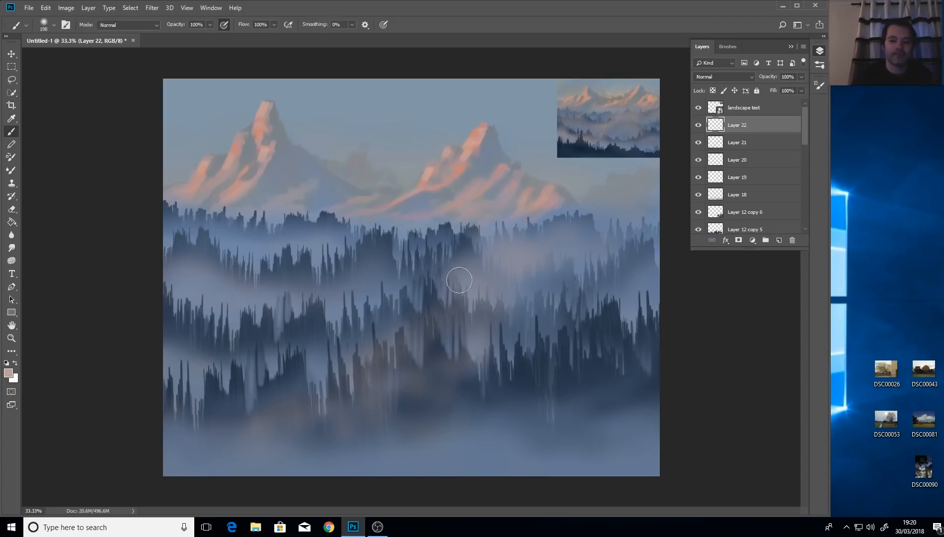
mouse_move(495, 273)
mouse_down()
mouse_move(478, 280)
mouse_move(485, 274)
mouse_up()
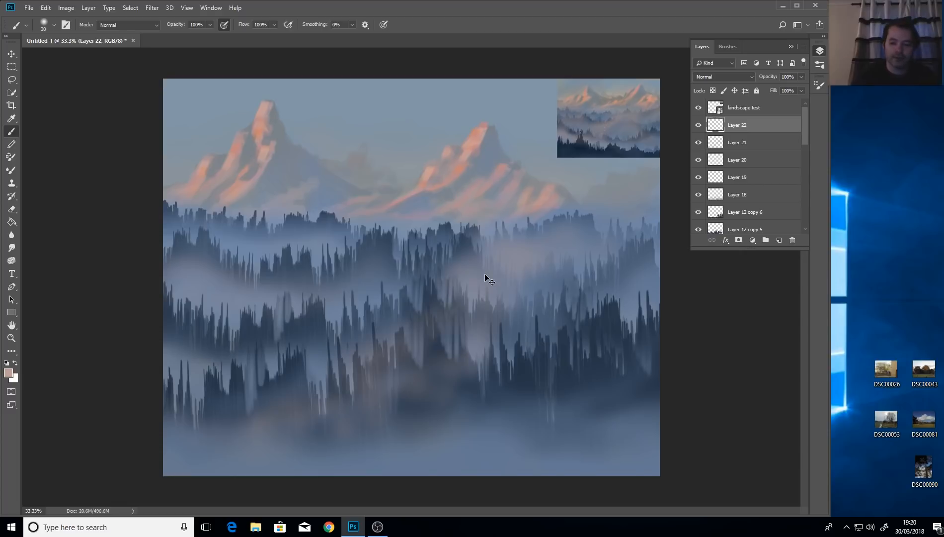
With a brush of about 15 px, dab a loose flock of small peach birds into the central mist.
key(ctrl+plus)
key(ctrl+plus)
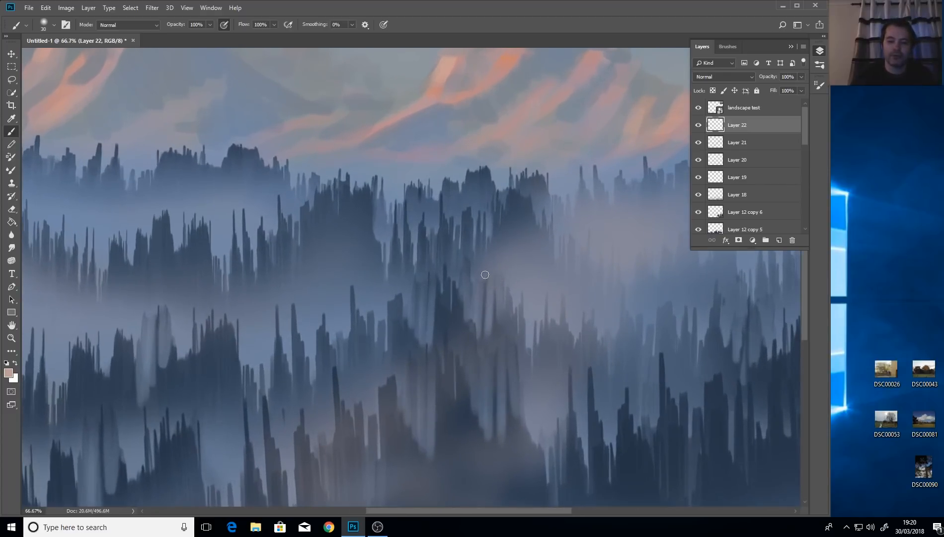
drag(559, 280, 551, 280)
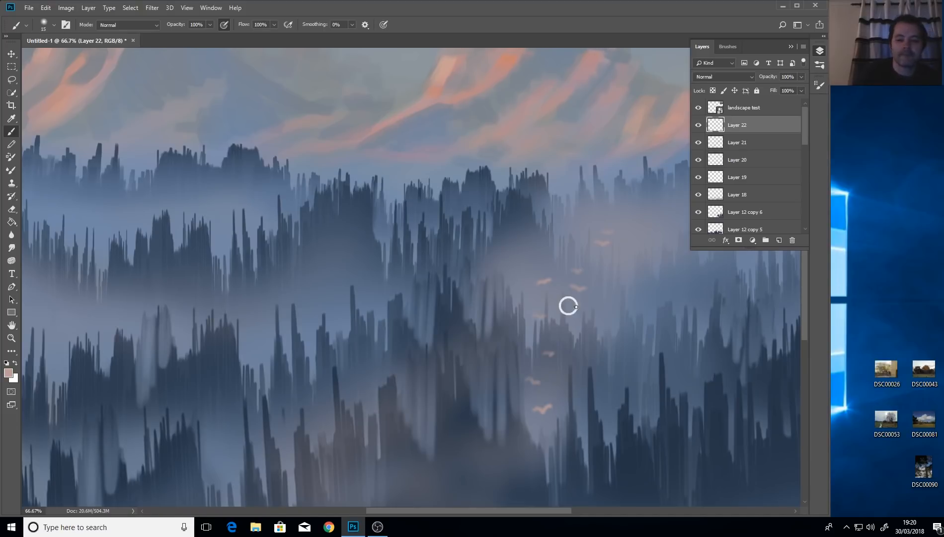
key(ctrl+minus)
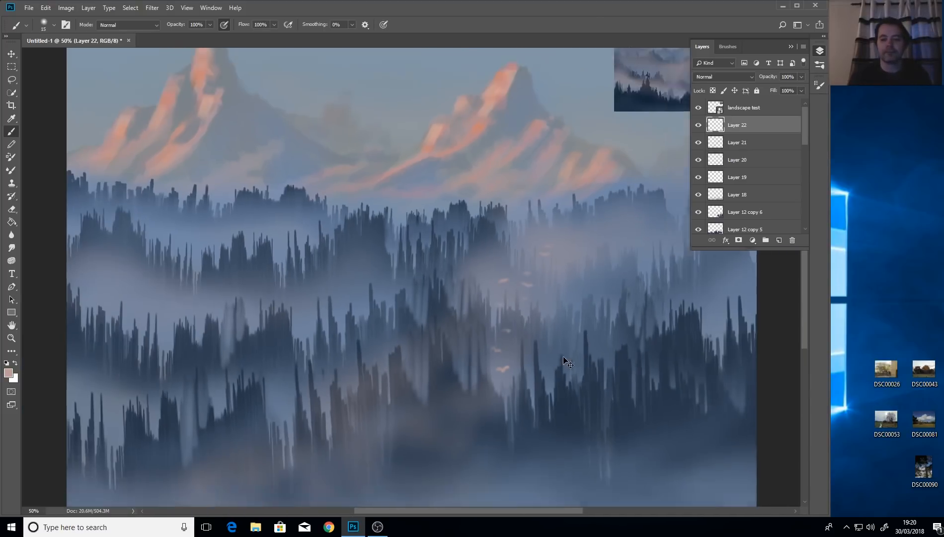
key(ctrl+minus)
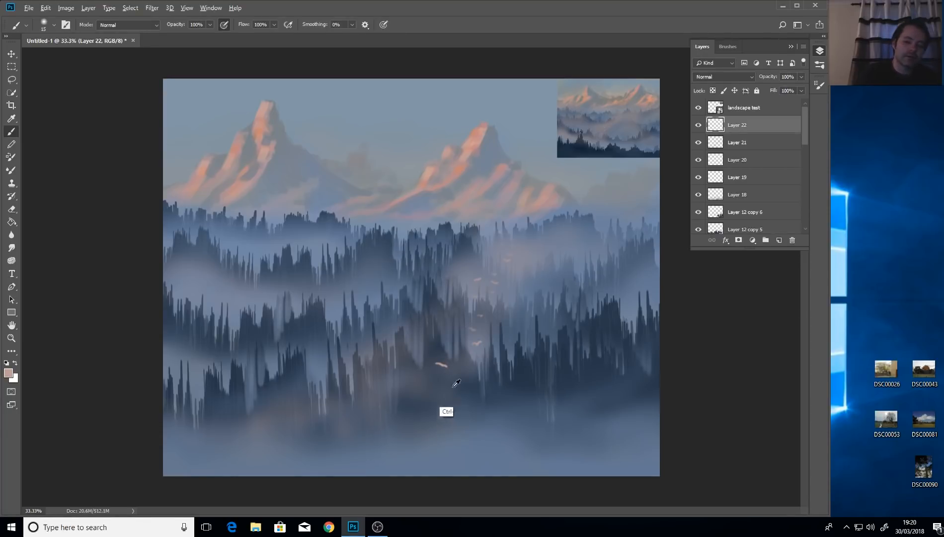
Undo and repaint the lowest bird as a larger gull, then sample a darker blue-grey from the forest.
key(ctrl+z)
drag(434, 372, 445, 374)
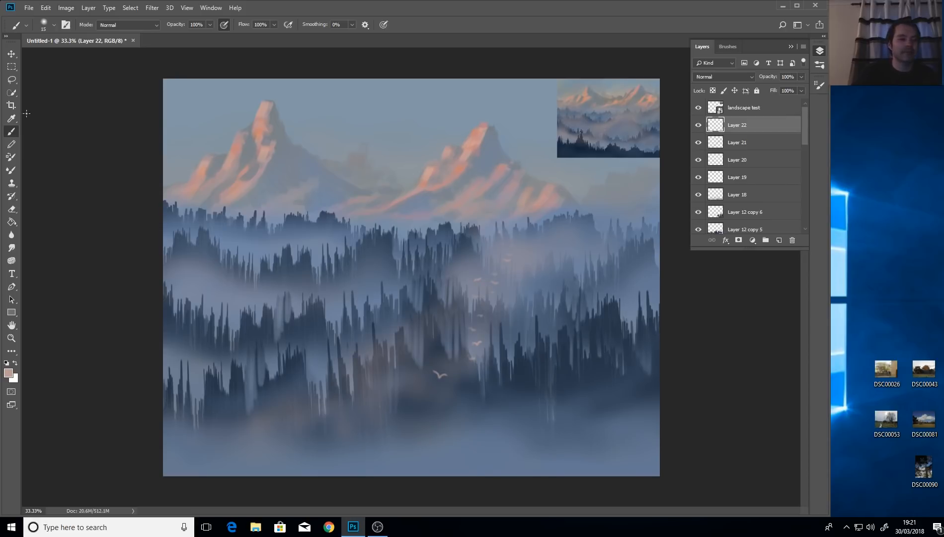
click(11, 118)
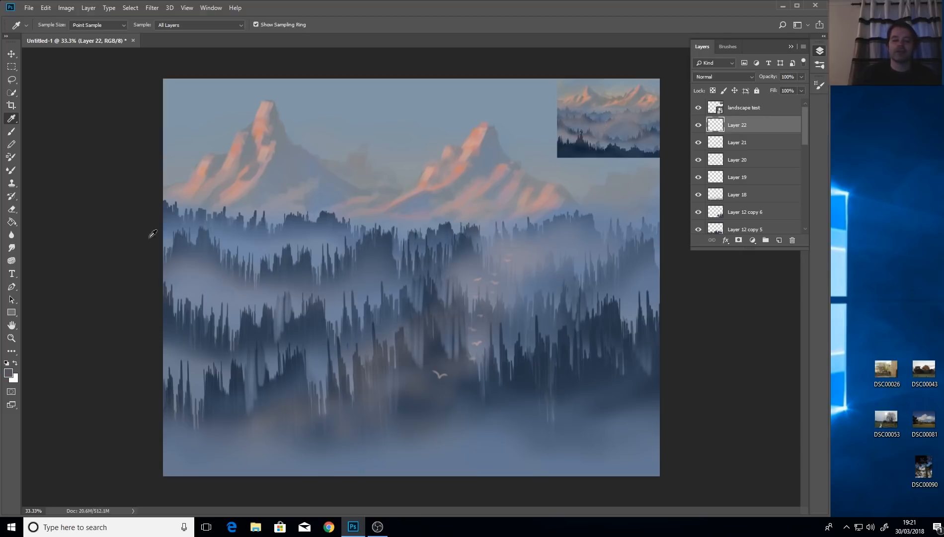
click(12, 131)
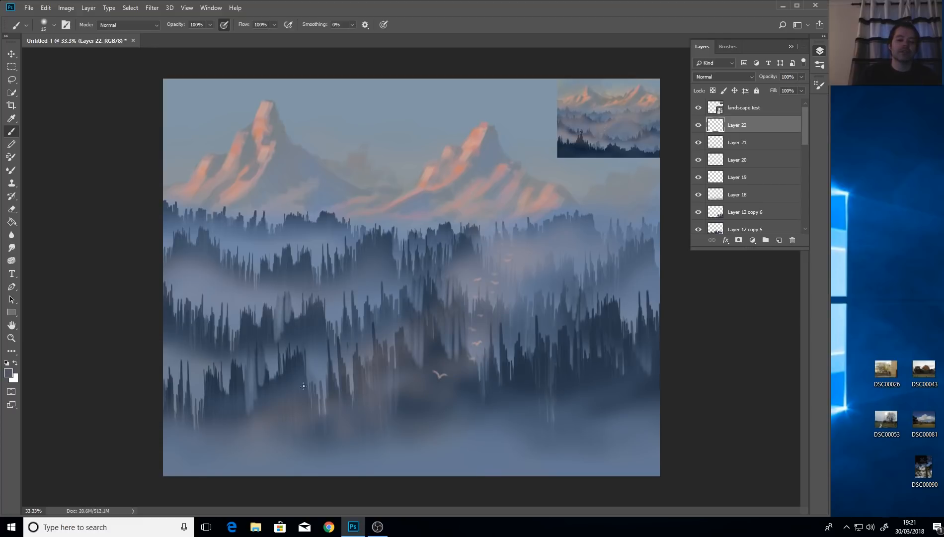
Zoom into the lower forest, paint a short trunk stroke, and sample a dark blue-grey from the trees.
key(ctrl+plus)
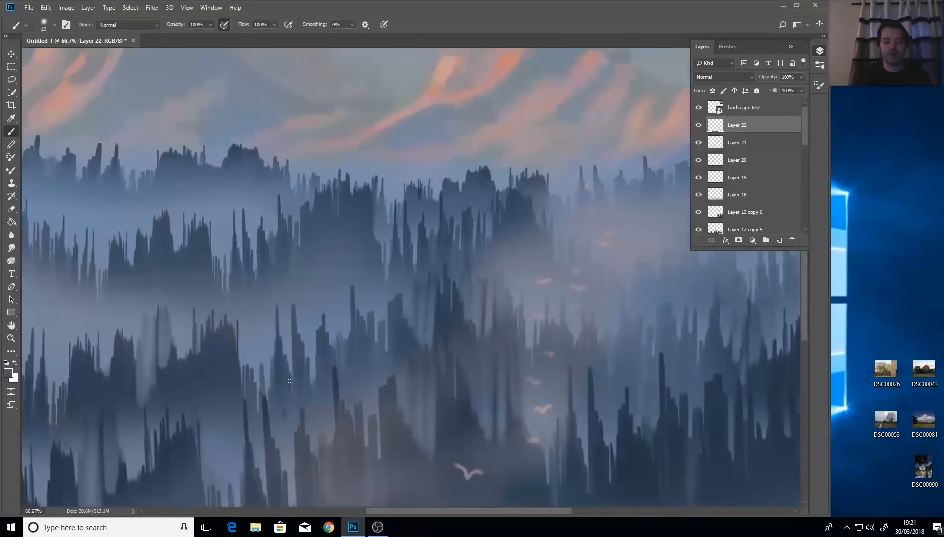
key(h)
drag(294, 347, 271, 413)
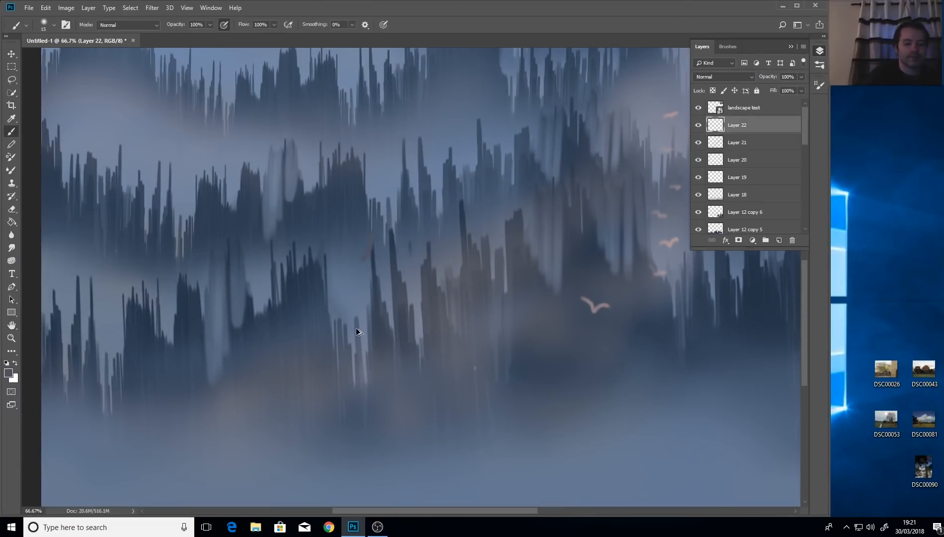
drag(371, 232, 371, 249)
click(11, 119)
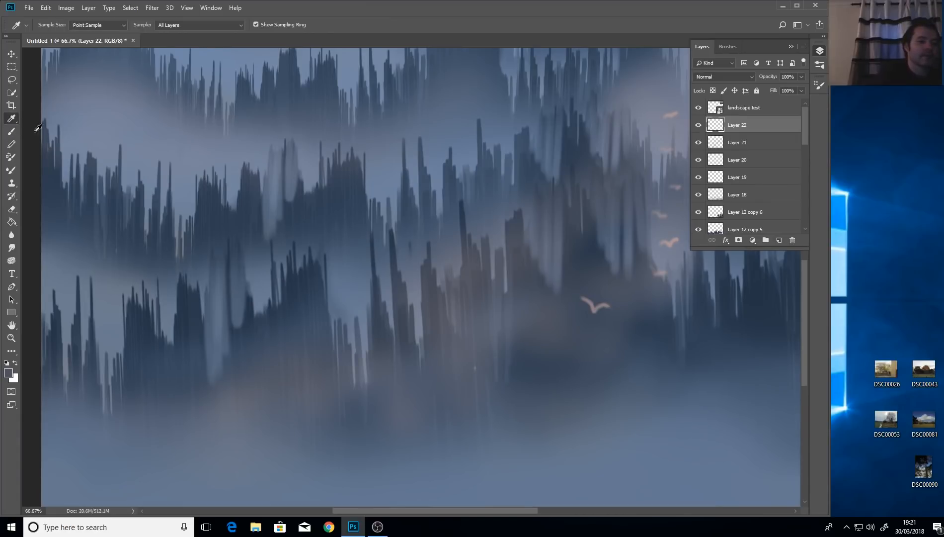
click(369, 248)
key(b)
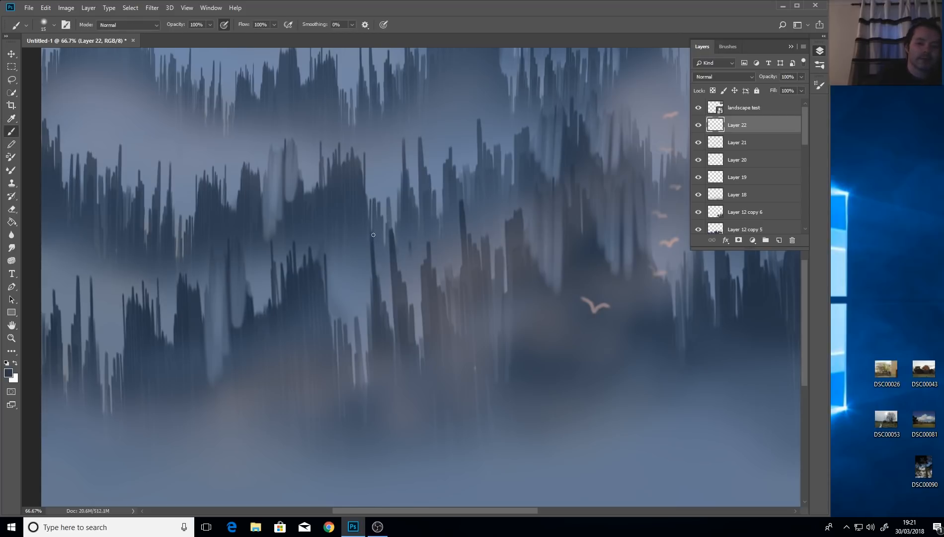
Paint two dark pine silhouettes with trunks and spires, then move Layer 22 below Layer 21.
mouse_move(369, 250)
mouse_down()
mouse_move(359, 290)
mouse_move(373, 248)
mouse_move(384, 290)
mouse_move(377, 272)
mouse_move(369, 324)
mouse_up()
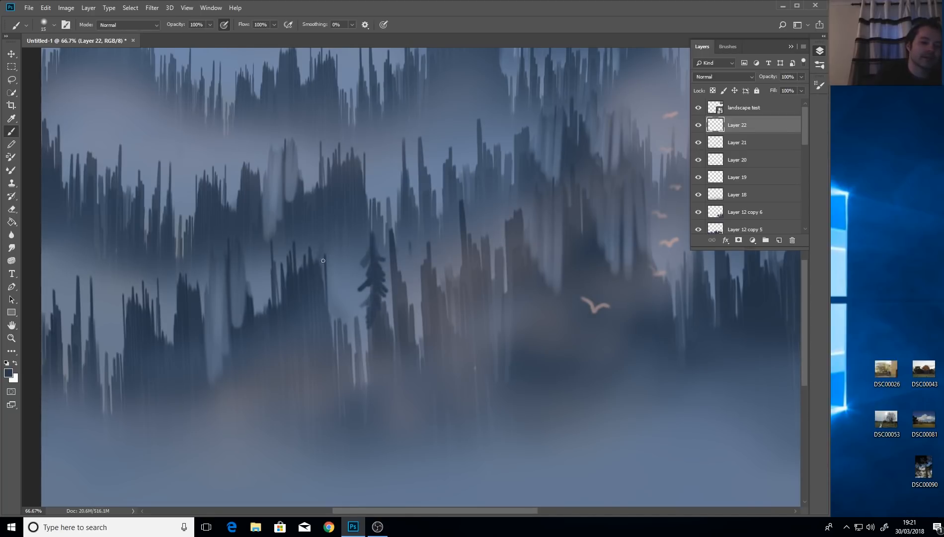
drag(325, 268, 326, 286)
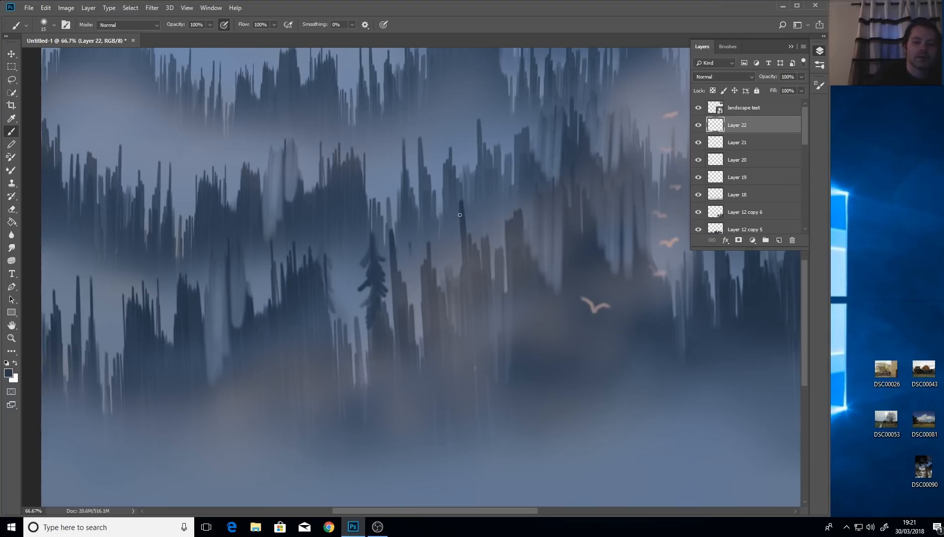
drag(460, 216, 458, 235)
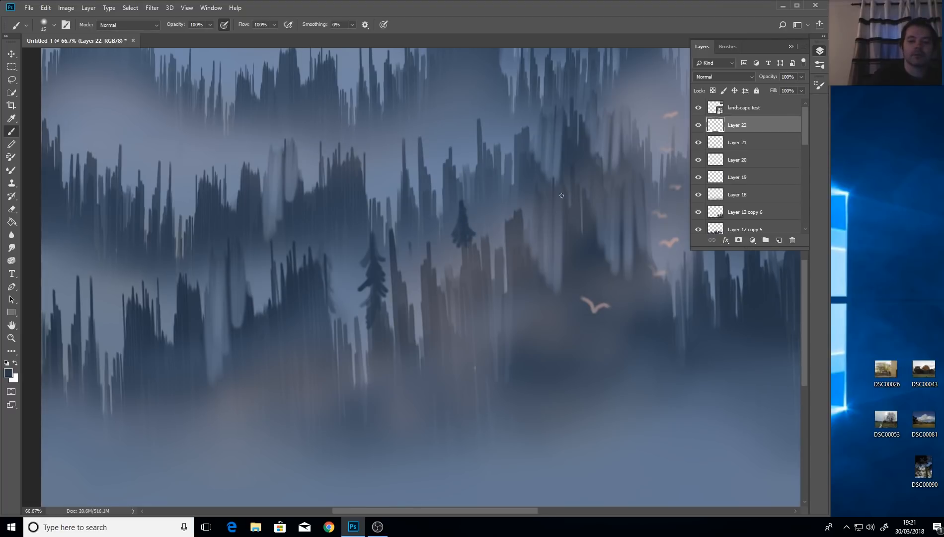
mouse_move(461, 261)
mouse_down()
mouse_move(455, 280)
mouse_move(473, 300)
mouse_up()
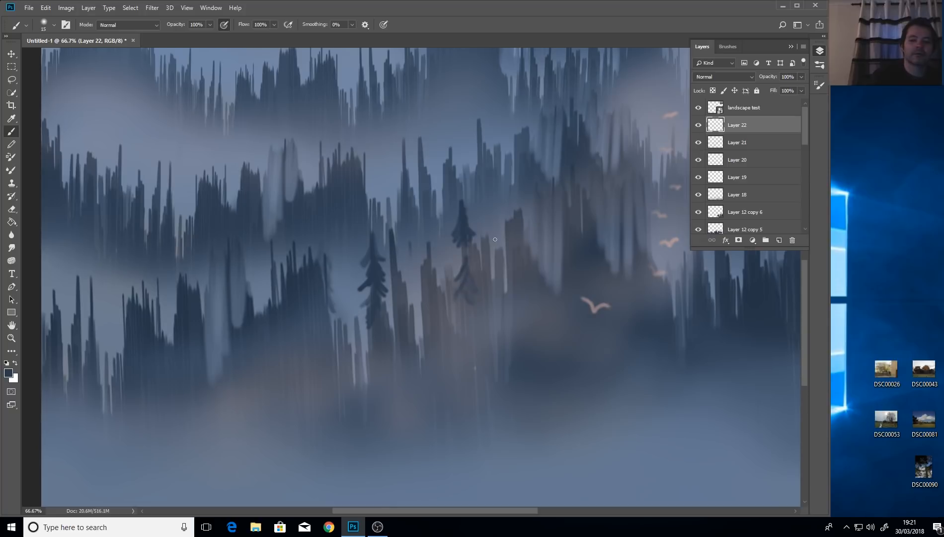
drag(747, 121, 742, 156)
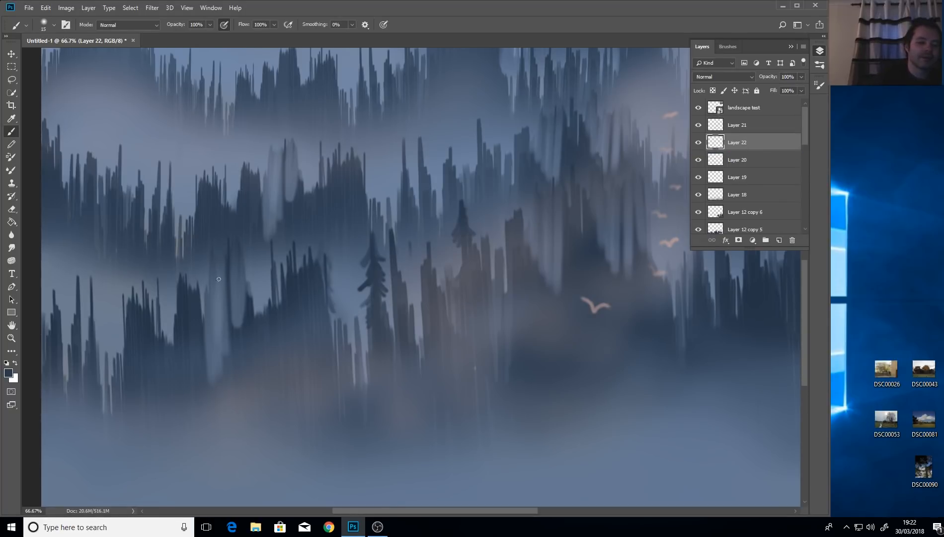
Paint about eight thin dark pine trunks and branches across the middle forest, then select Layer 21.
mouse_move(218, 279)
mouse_down()
mouse_move(224, 265)
mouse_move(215, 282)
mouse_move(227, 275)
mouse_move(231, 321)
mouse_up()
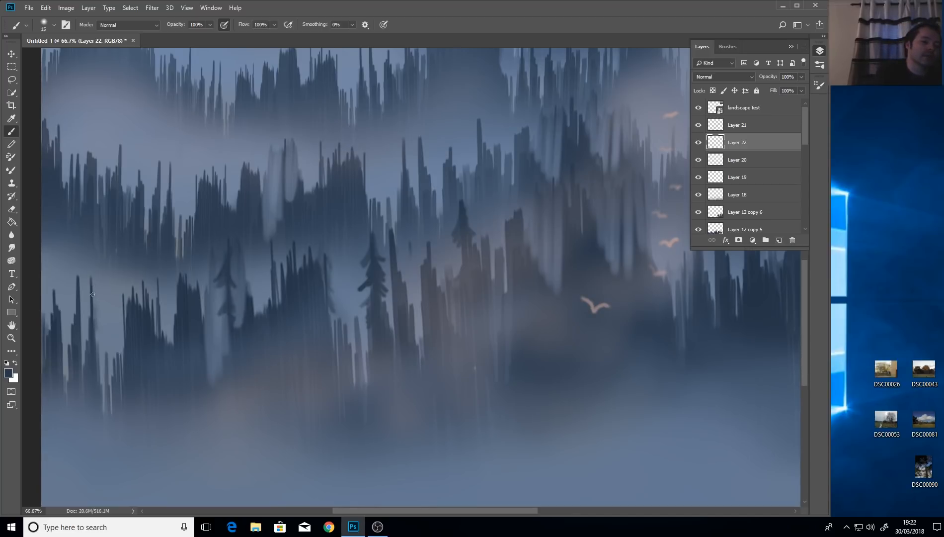
drag(93, 294, 89, 326)
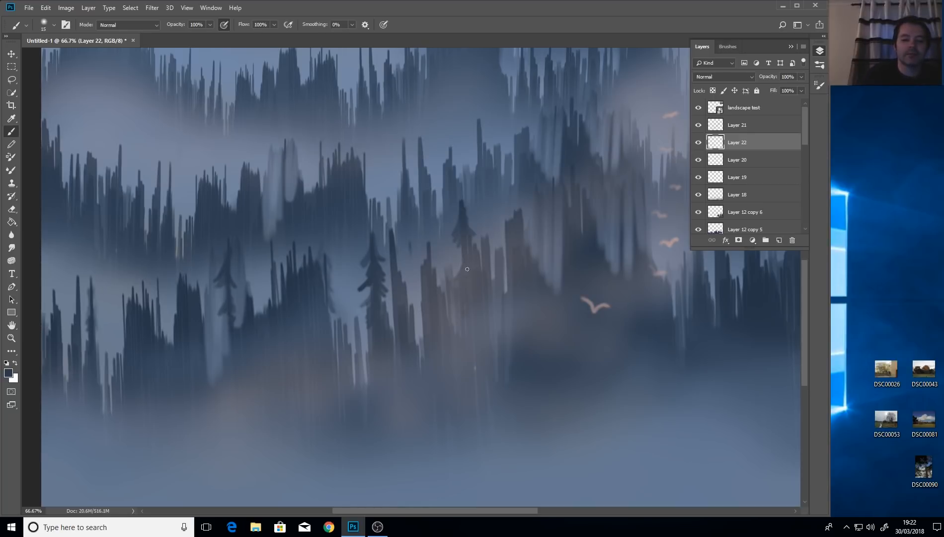
drag(428, 248, 427, 270)
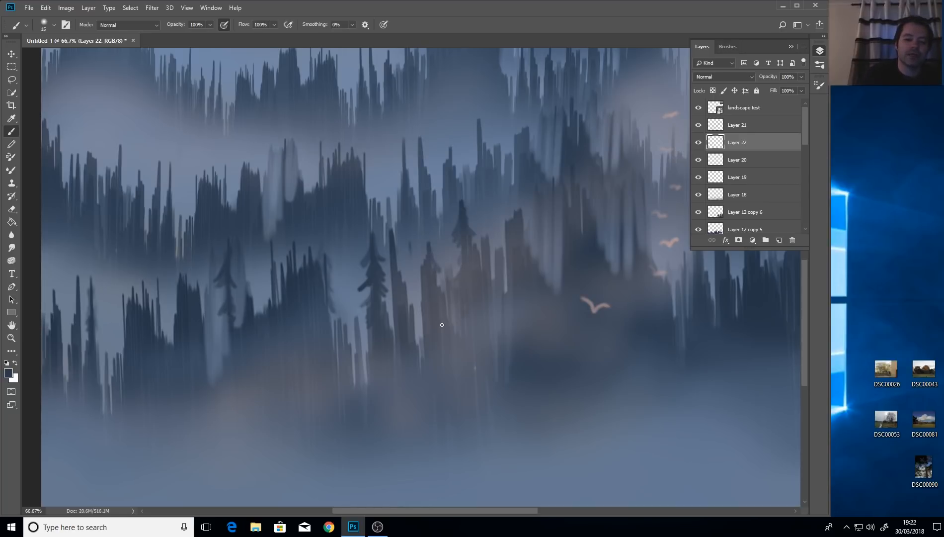
drag(393, 236, 392, 261)
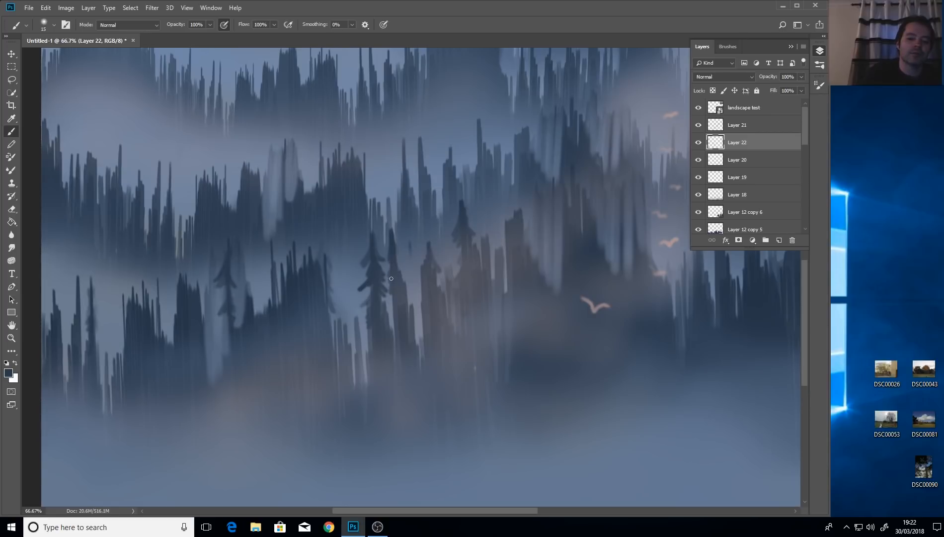
drag(393, 303, 394, 332)
drag(325, 284, 326, 307)
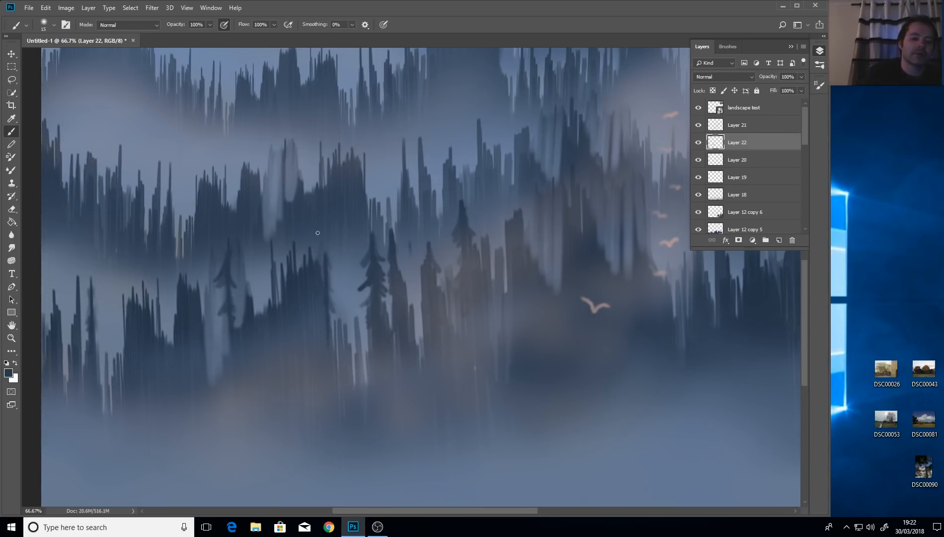
mouse_move(319, 239)
mouse_down()
mouse_move(319, 267)
mouse_move(317, 236)
mouse_move(348, 201)
mouse_move(279, 246)
mouse_move(272, 300)
mouse_up()
drag(271, 248, 280, 301)
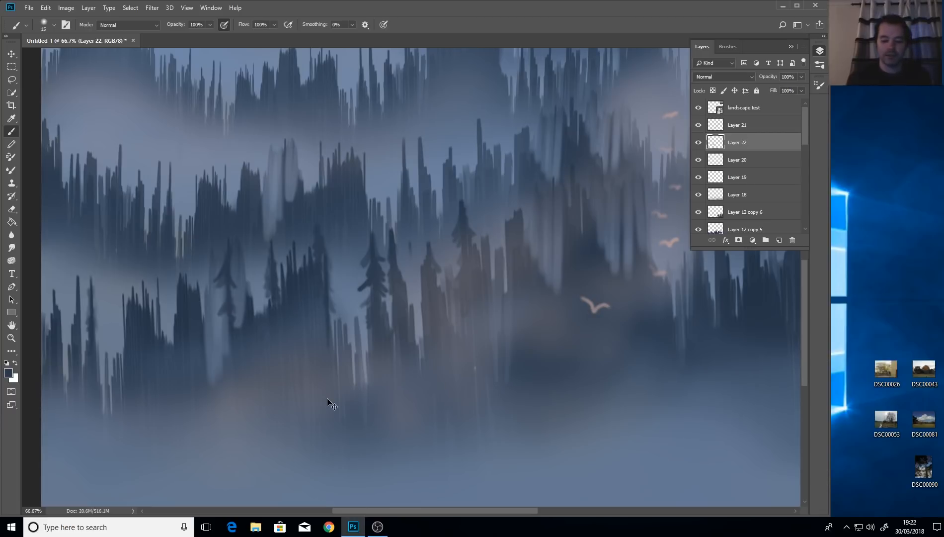
key(ctrl+minus)
key(ctrl+minus)
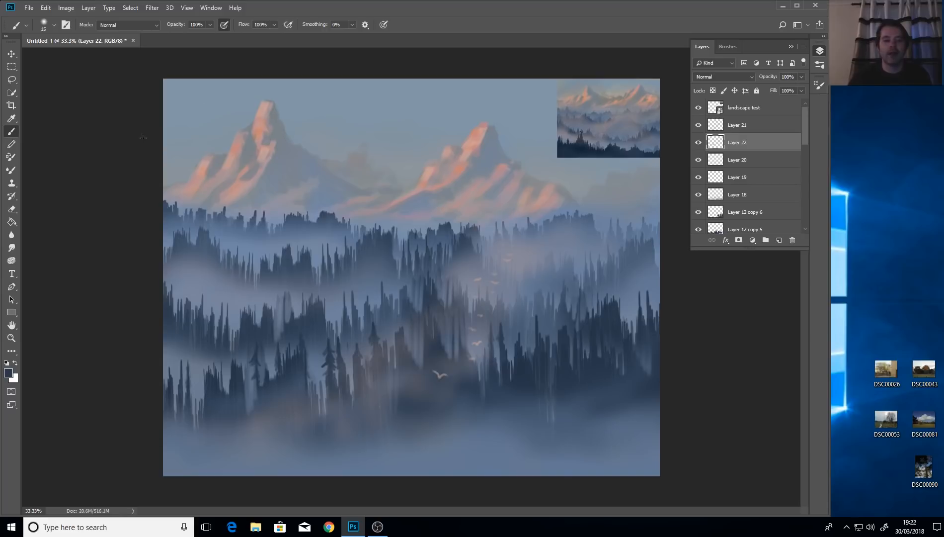
click(763, 126)
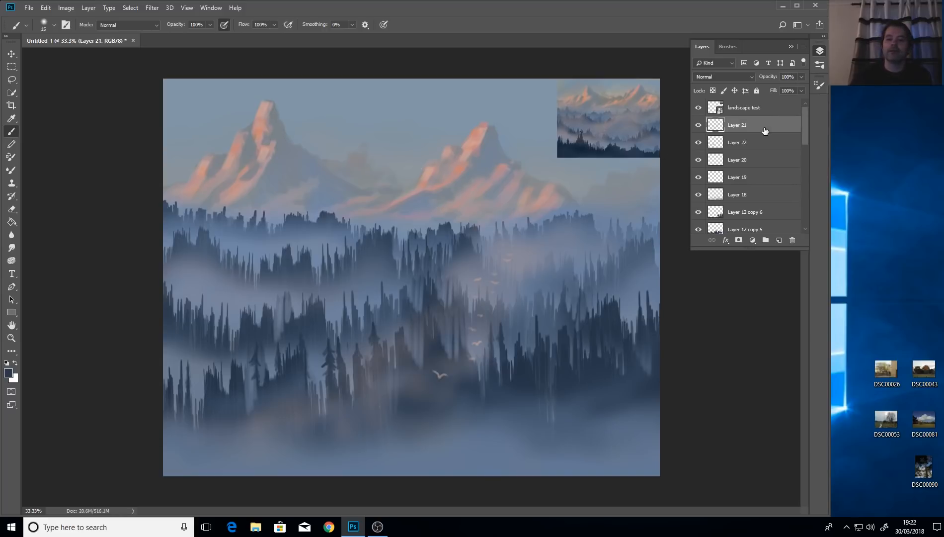
Sample a light blue-grey, enlarge the brush to about 291 px, and hide the 'landscape test' layer.
click(11, 119)
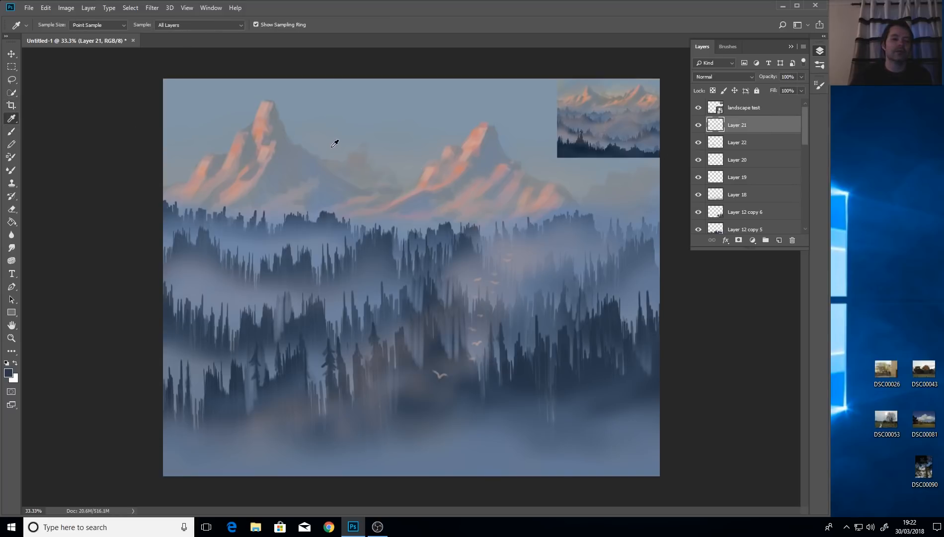
click(374, 289)
click(12, 131)
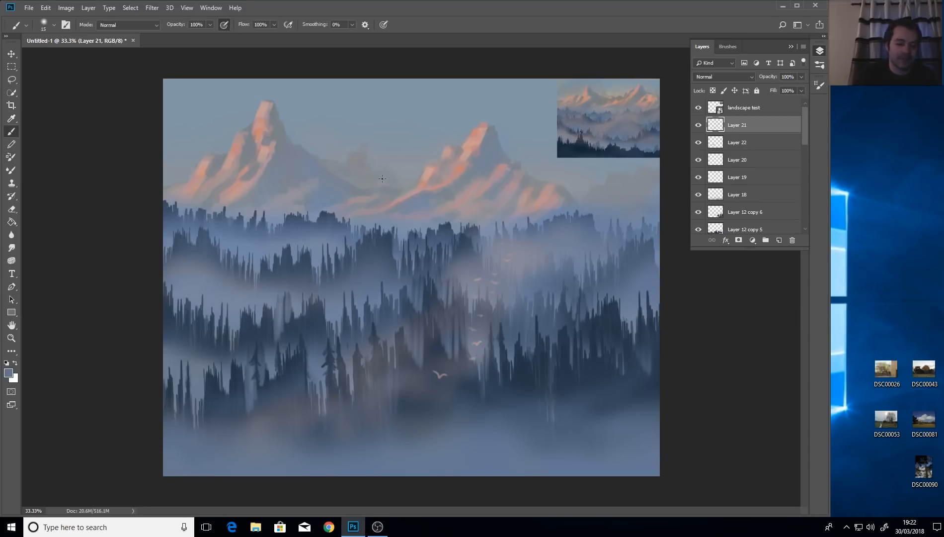
mouse_move(375, 190)
mouse_down()
mouse_move(403, 198)
mouse_move(390, 258)
mouse_move(392, 129)
mouse_up()
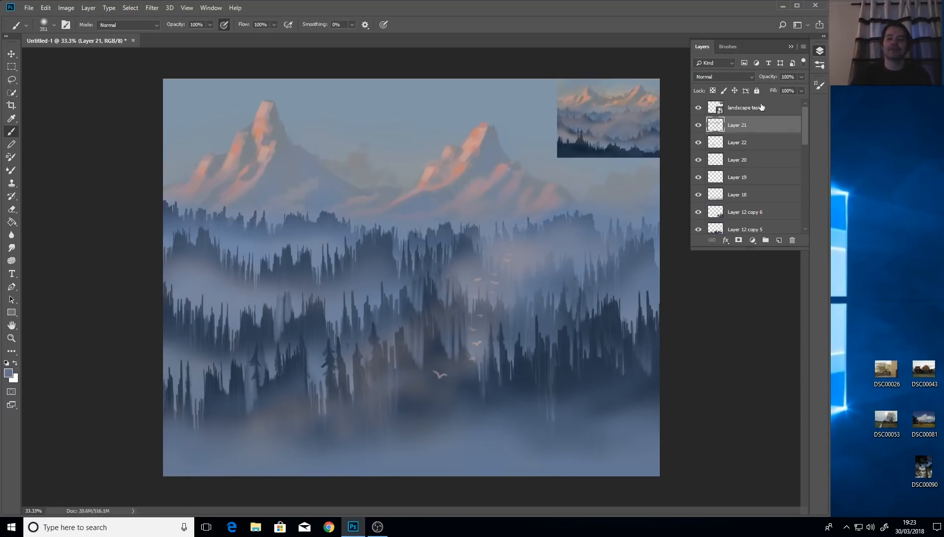
click(698, 109)
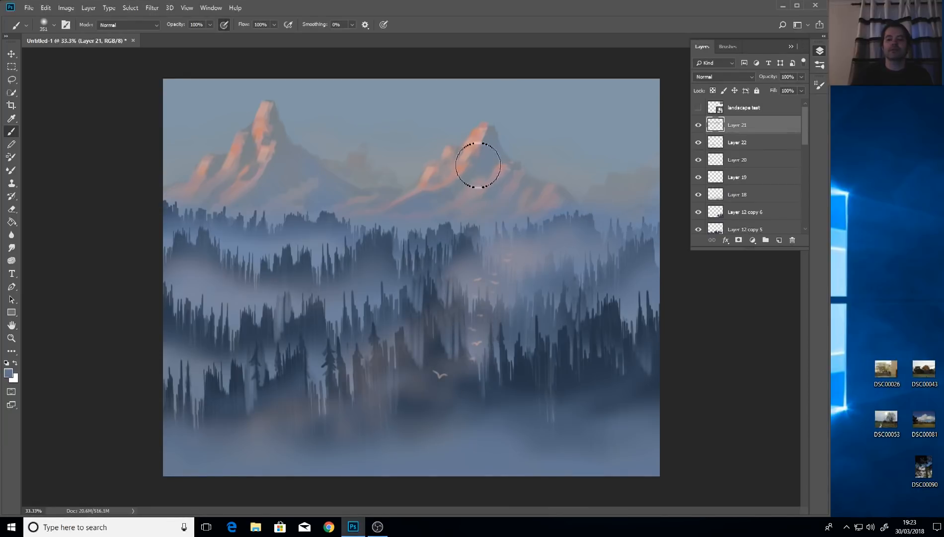
click(12, 119)
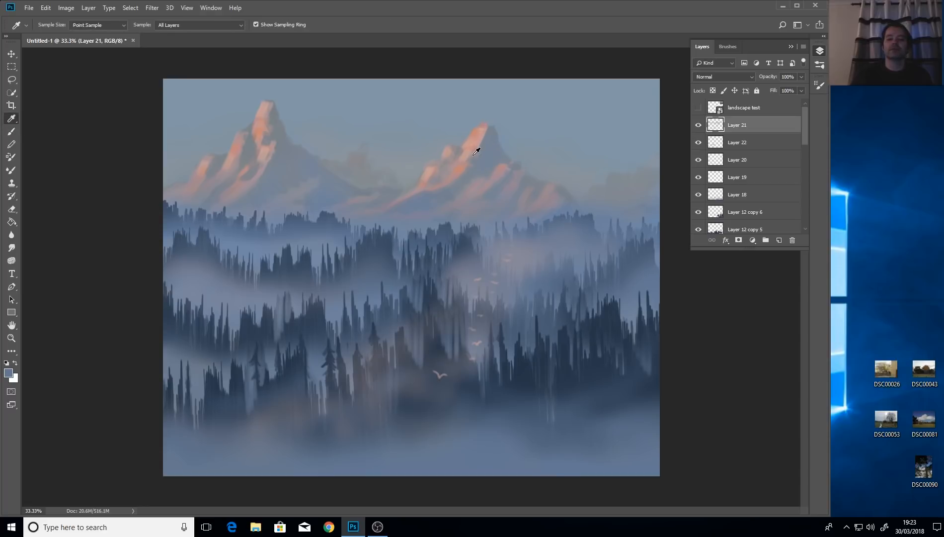
Set the foreground colour to the darker blue-grey #455366 for painting.
click(9, 373)
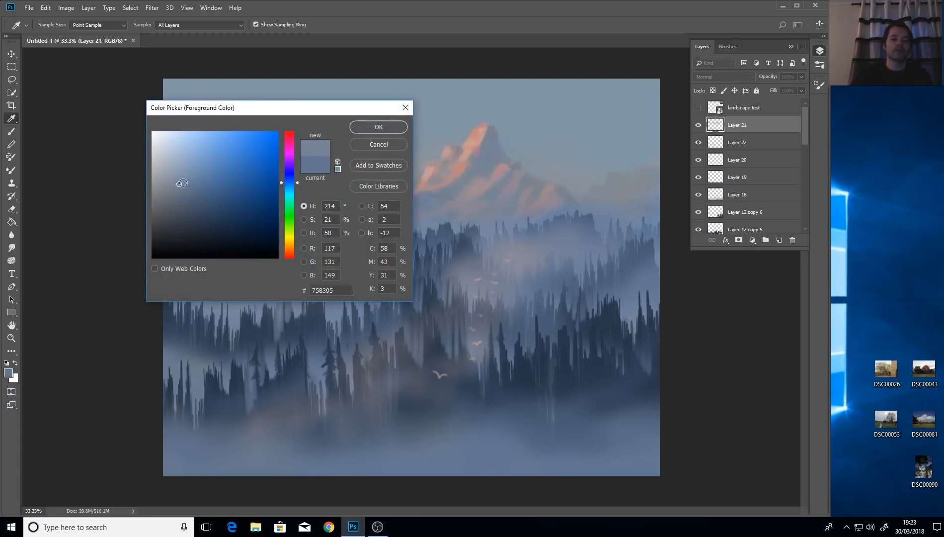
drag(182, 185, 193, 207)
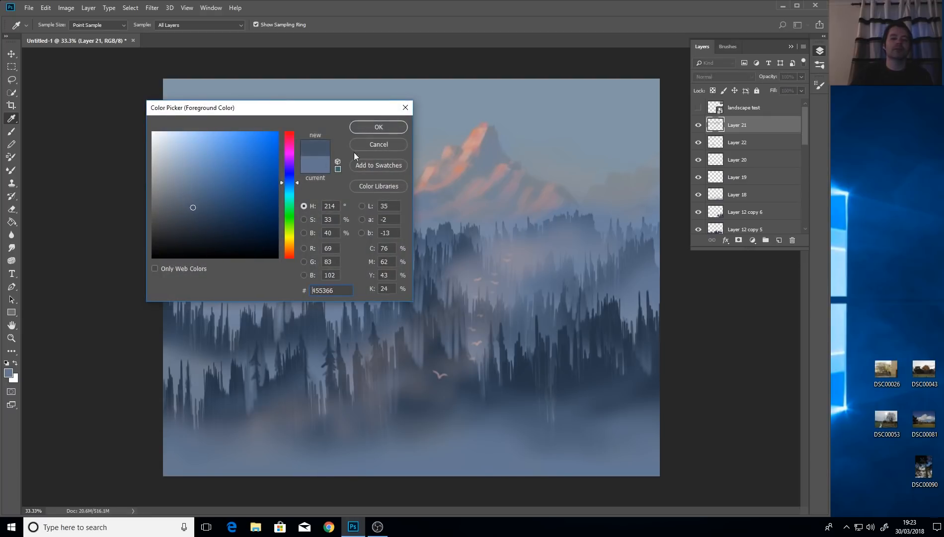
click(377, 127)
click(11, 131)
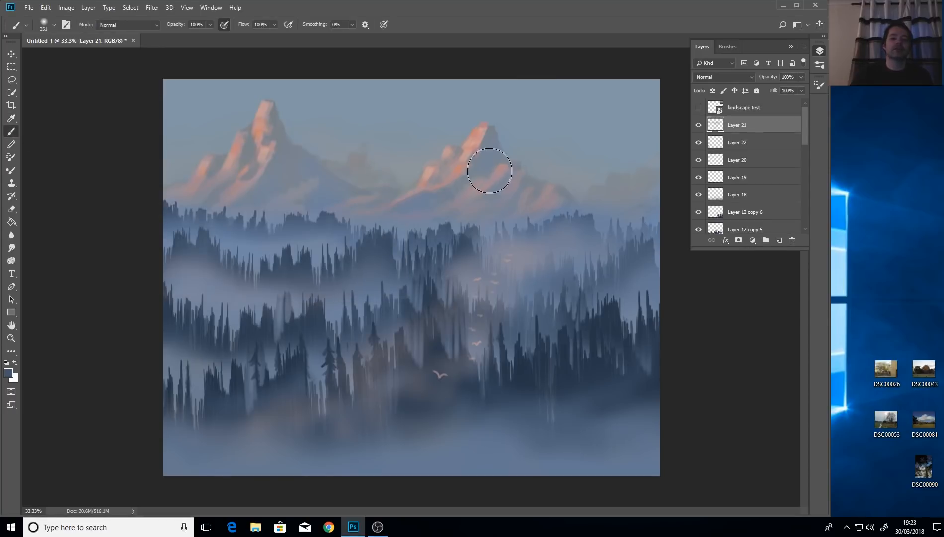
At 100% zoom on the right peak, paint fine crevice lines with a few-pixel brush.
key(ctrl+plus)
key(ctrl+plus)
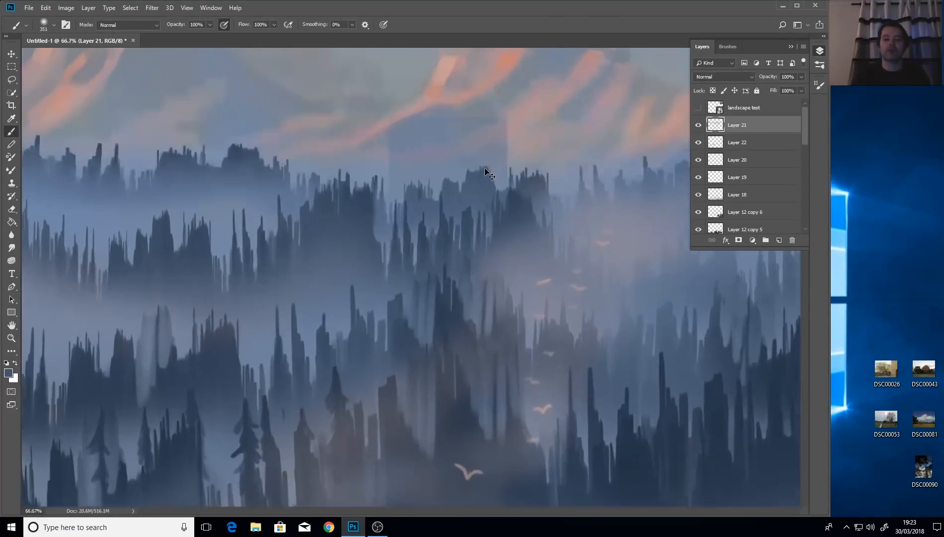
key(ctrl+plus)
key(h)
drag(476, 159, 520, 114)
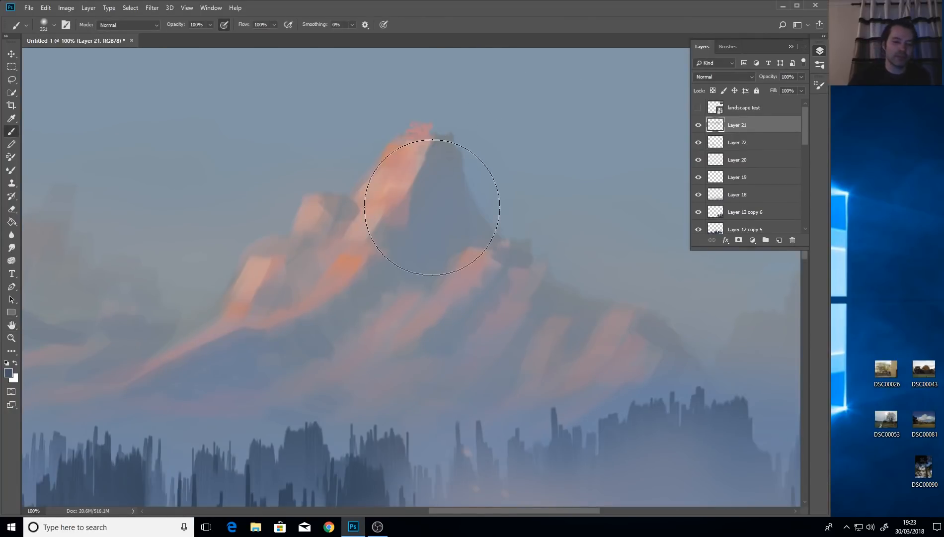
drag(442, 203, 353, 228)
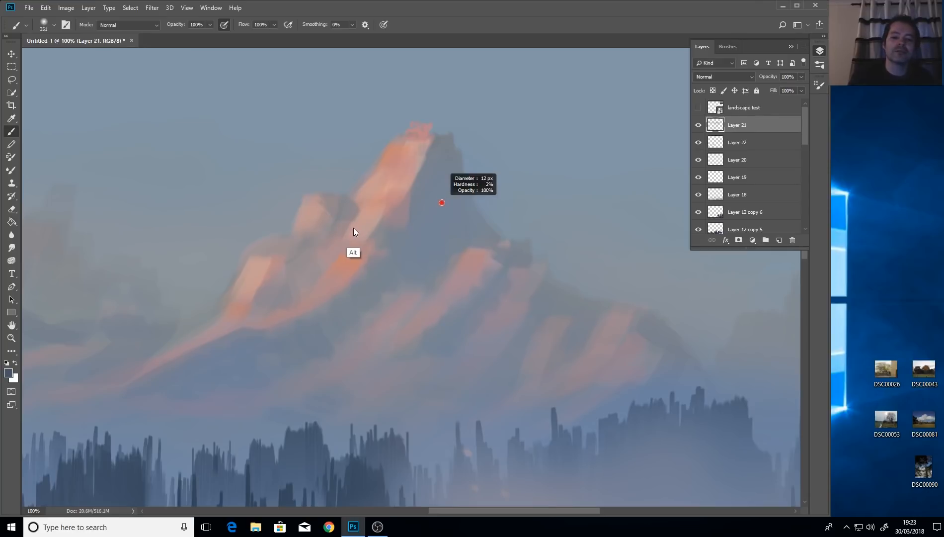
drag(438, 186, 431, 194)
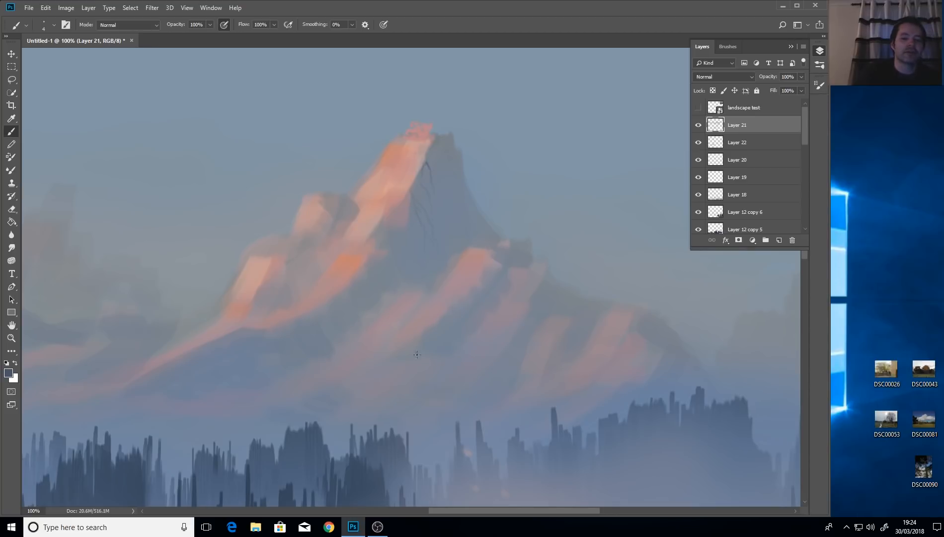
key(ctrl+minus)
key(ctrl+minus)
key(ctrl+minus)
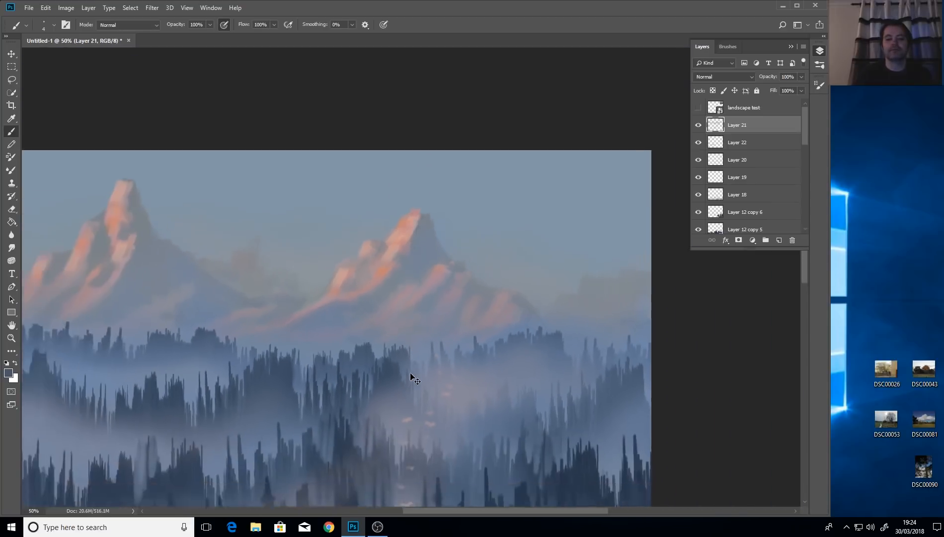